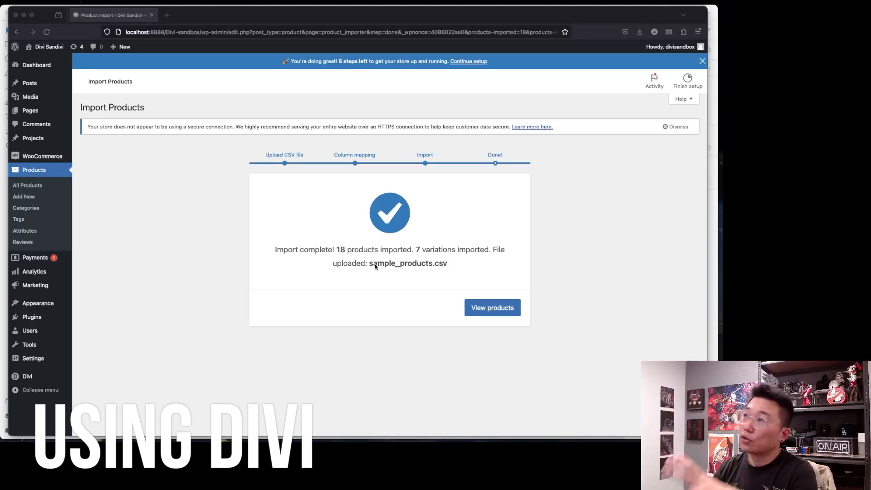
Open the Divi Theme Options page of the WordPress site.
click(491, 295)
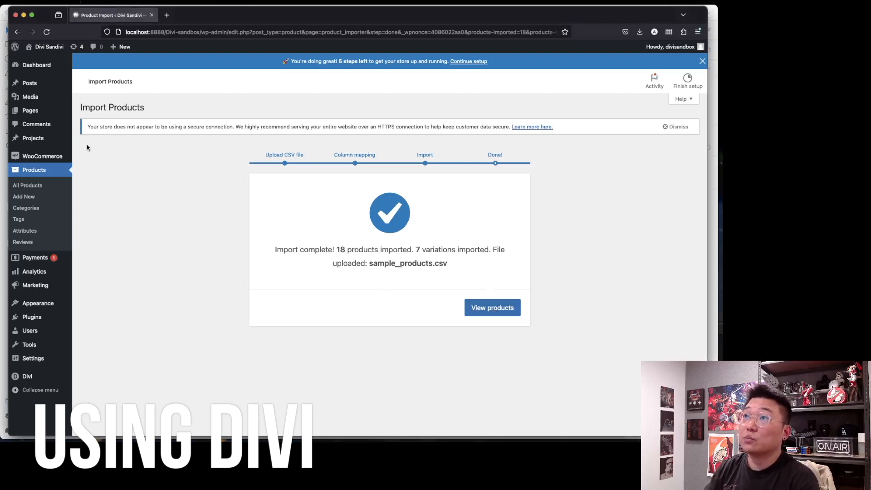
mouse_move(27, 376)
click(109, 334)
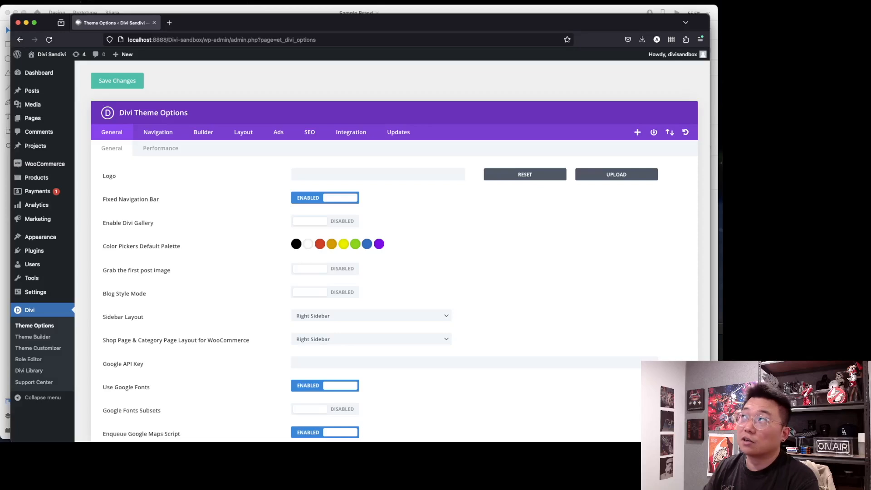
Disable the Facebook, X, Instagram and RSS icons and the enqueuing of the Google Maps script.
scroll(533, 258, down, 5)
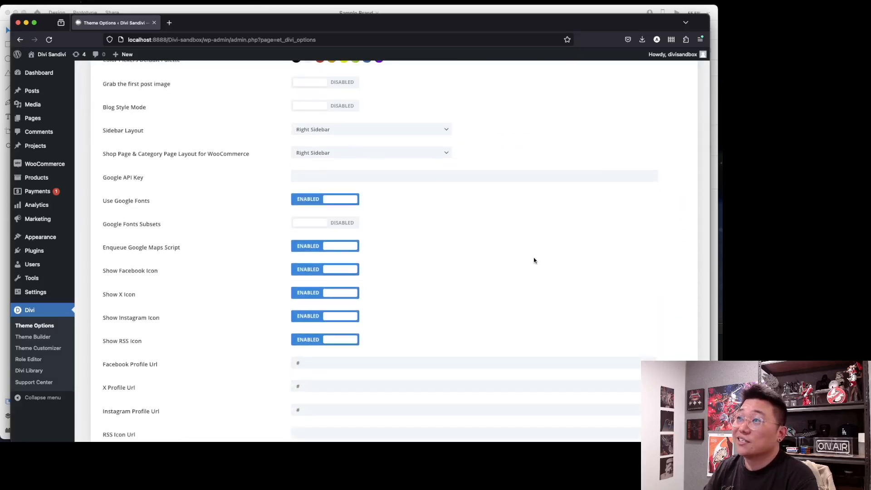
click(333, 271)
click(339, 293)
click(336, 317)
click(341, 338)
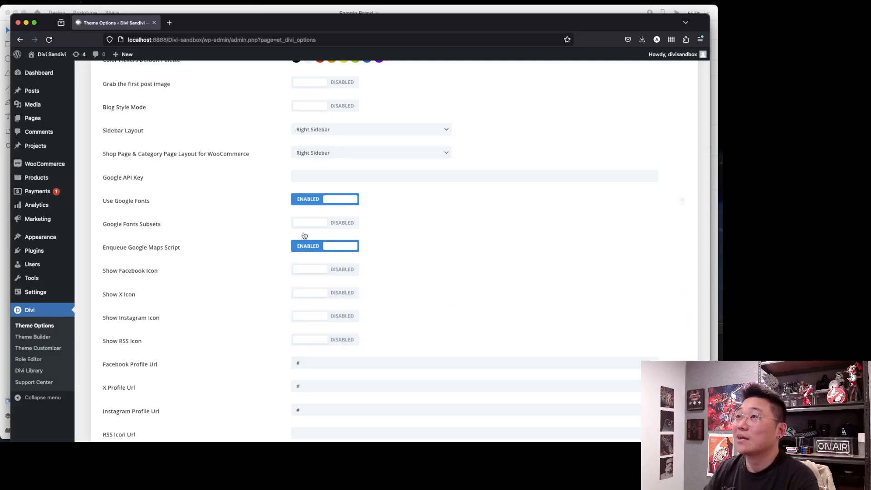
click(306, 252)
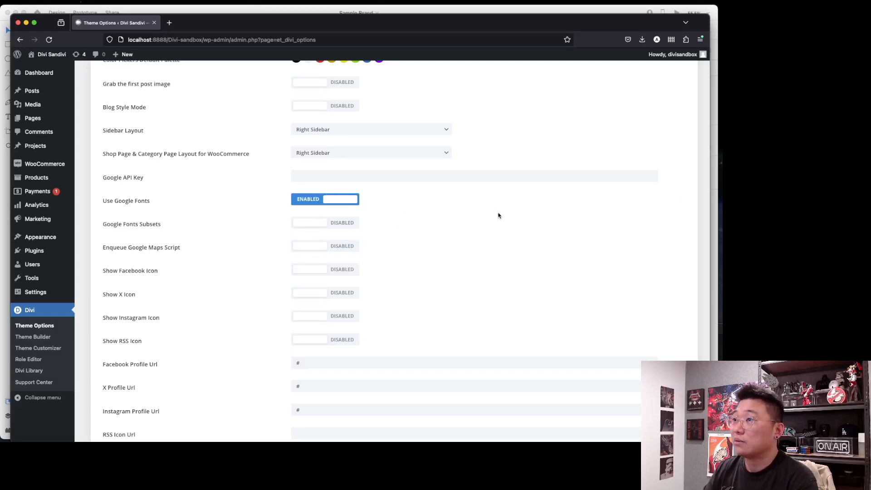
Save the changed general Divi theme options.
scroll(499, 215, down, 10)
scroll(499, 212, down, 1)
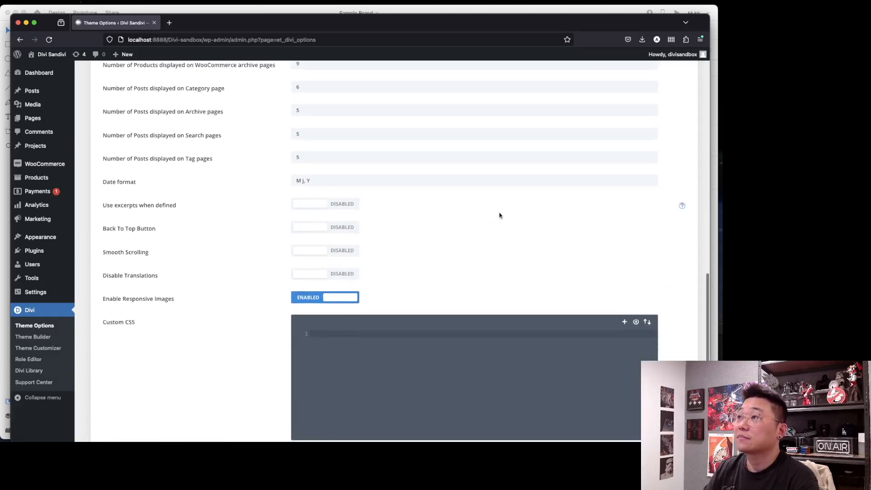
scroll(498, 213, down, 3)
click(133, 410)
scroll(204, 379, up, 15)
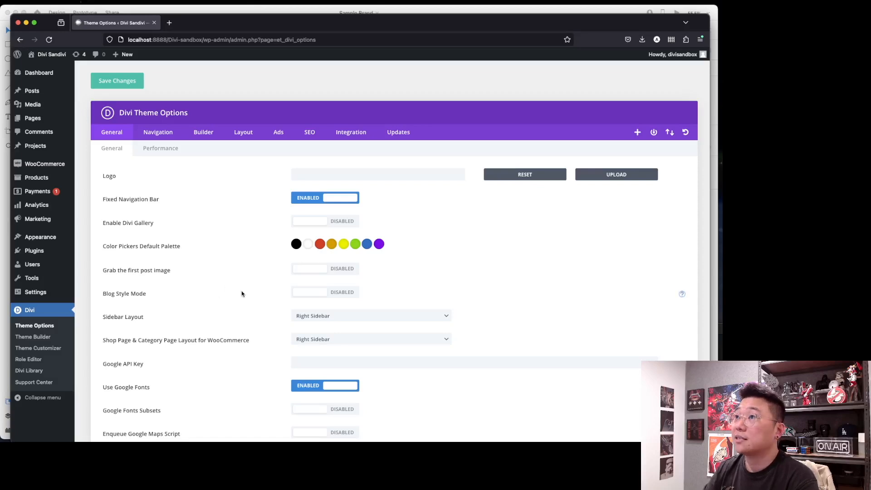
Add a new page titled "Home" and publish it.
mouse_move(62, 119)
click(96, 119)
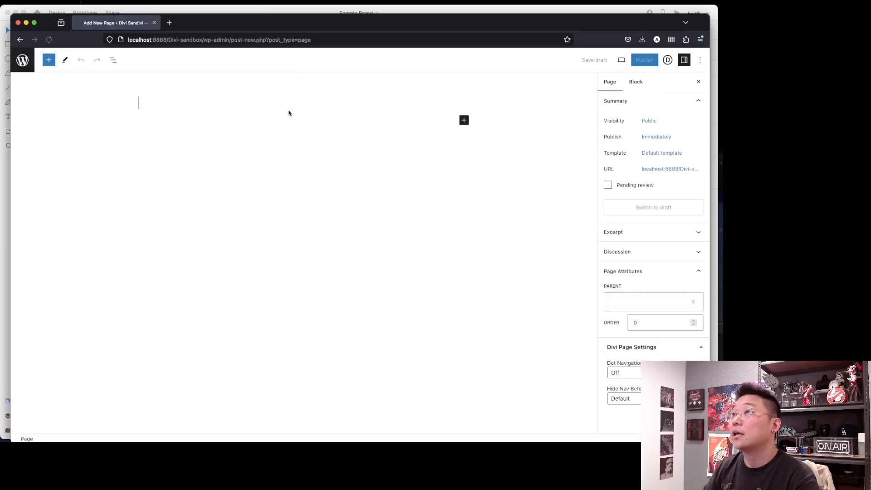
text(Home)
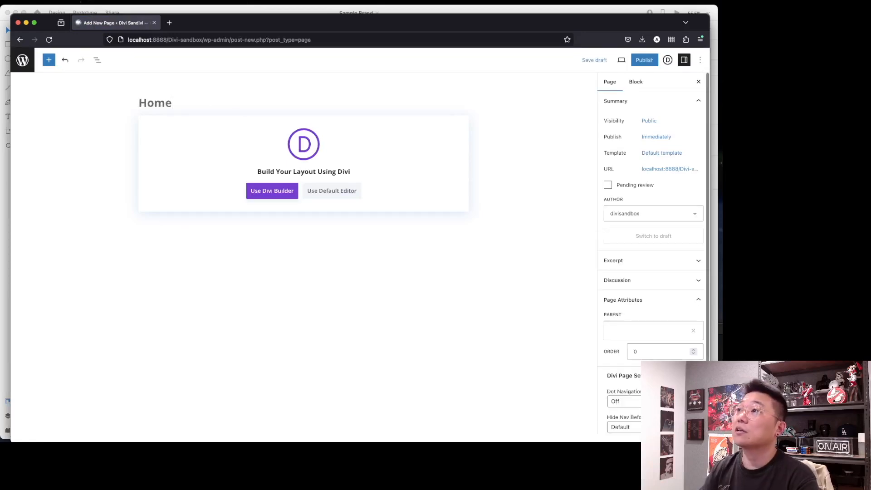
click(645, 60)
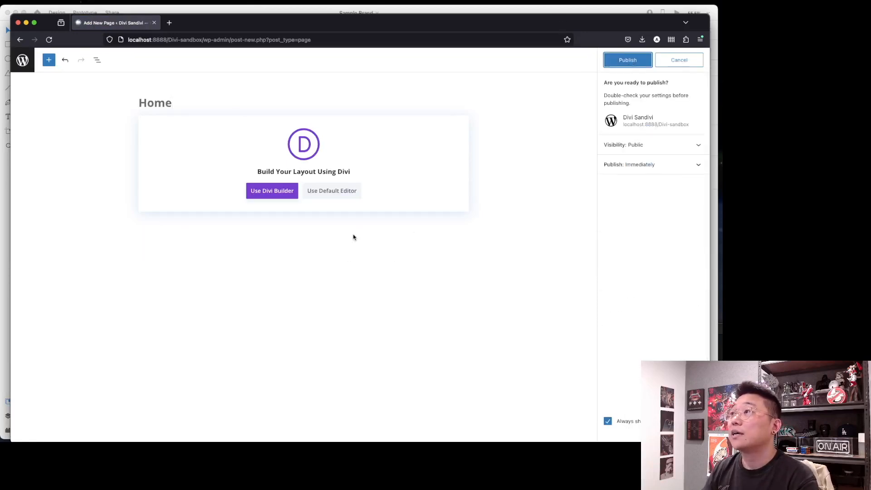
key(Return)
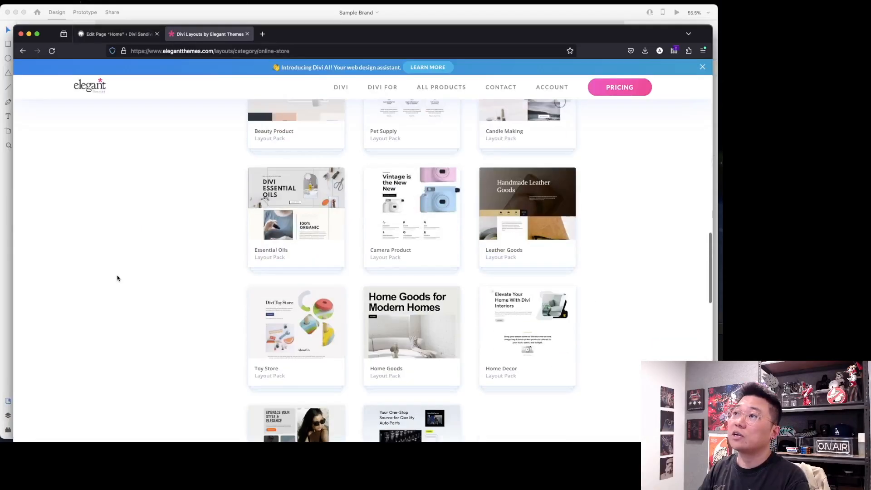
Find the Sunglass Shop pack among Elegant Themes' online store layouts and examine its landing page preview.
scroll(117, 278, down, 4)
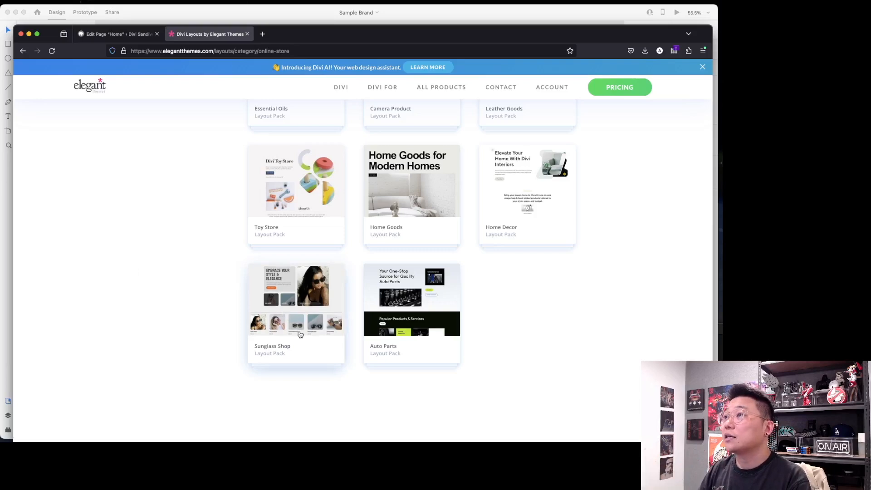
click(307, 308)
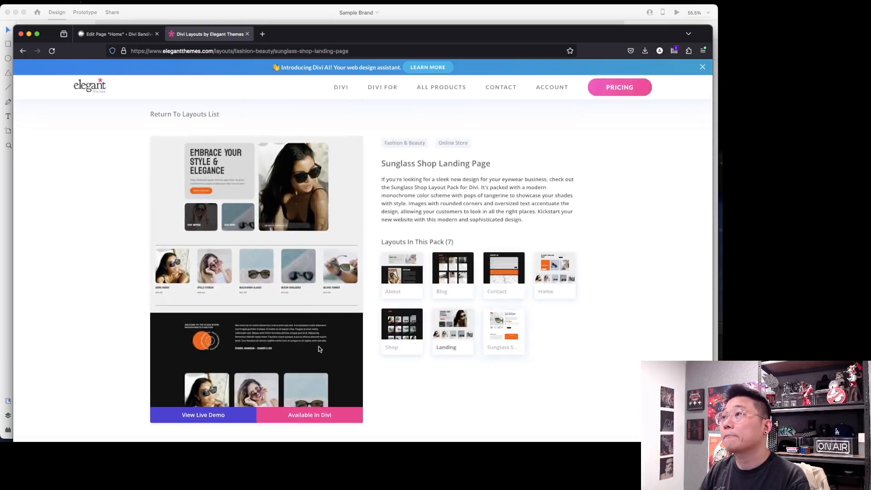
scroll(319, 347, down, 5)
scroll(319, 347, down, 10)
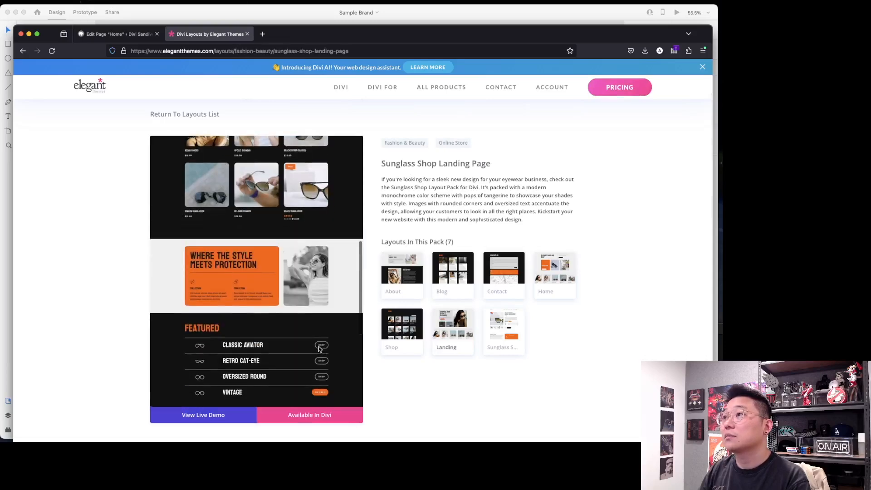
scroll(318, 345, up, 15)
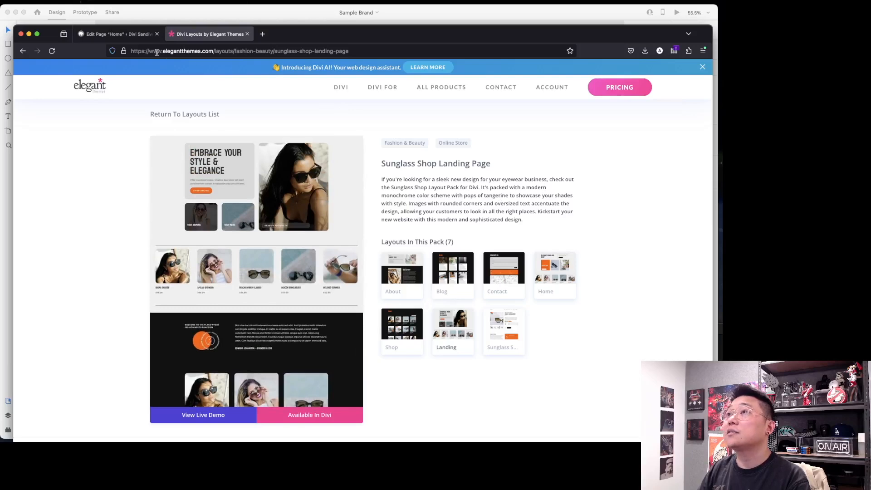
Return to the Home page's editor and open the page in the Divi Builder.
click(116, 37)
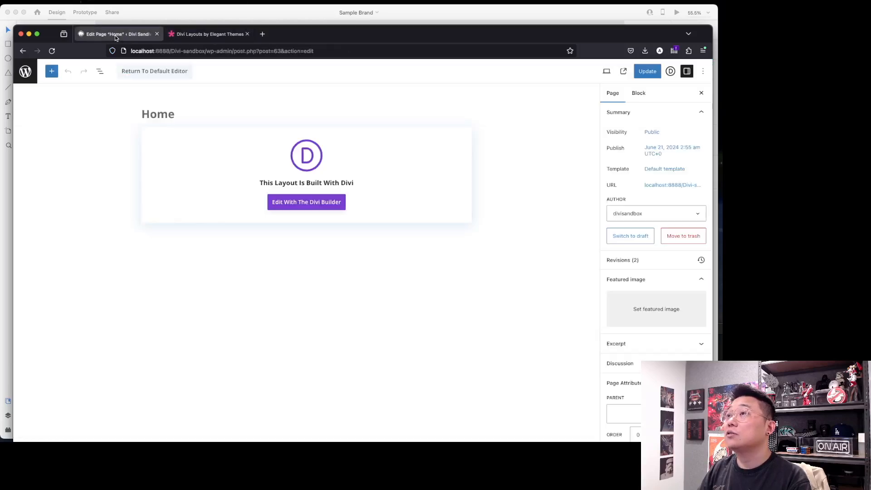
click(303, 206)
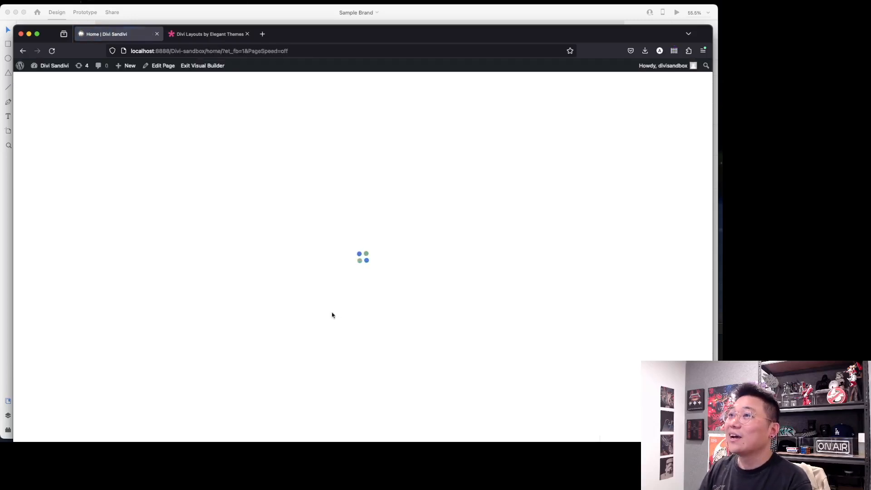
click(390, 264)
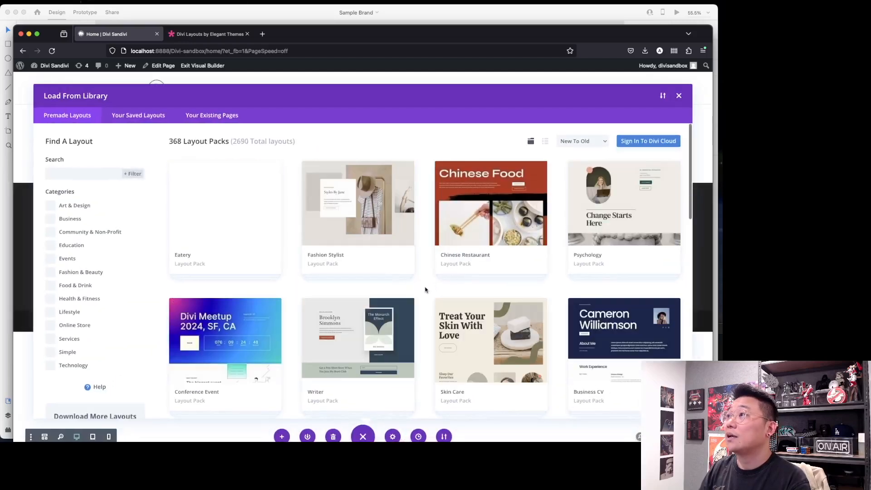
key(super+r)
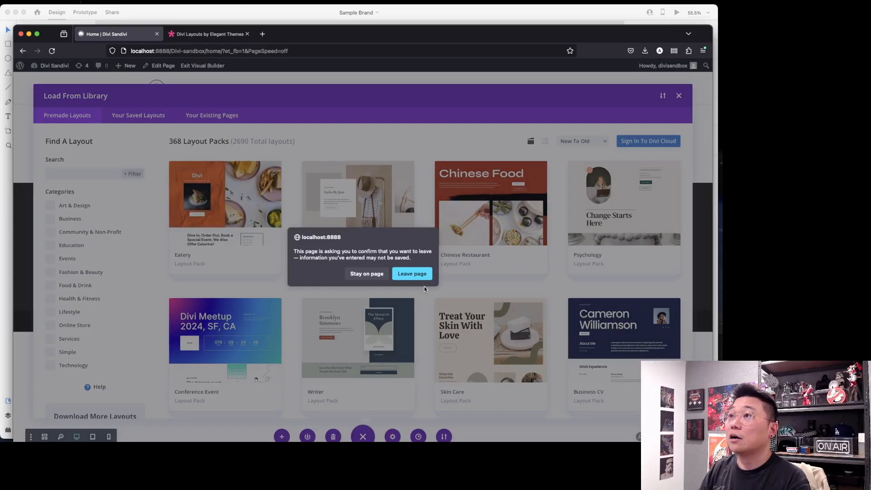
click(401, 277)
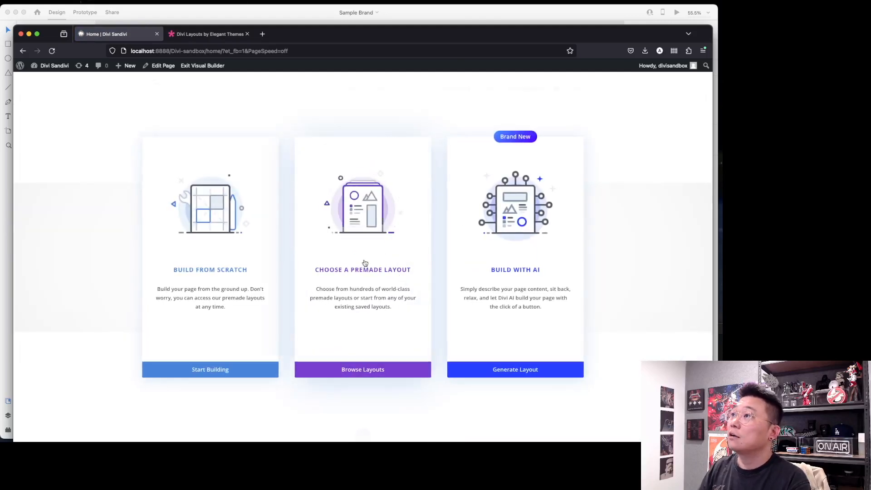
Import the Home layout of the Sunglass Shop pack from the premade Online Store layouts, including its design presets.
click(365, 263)
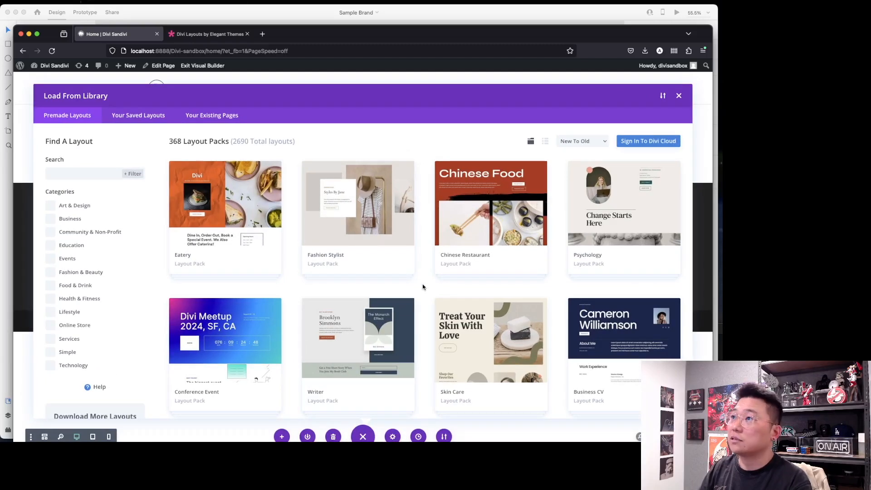
click(79, 330)
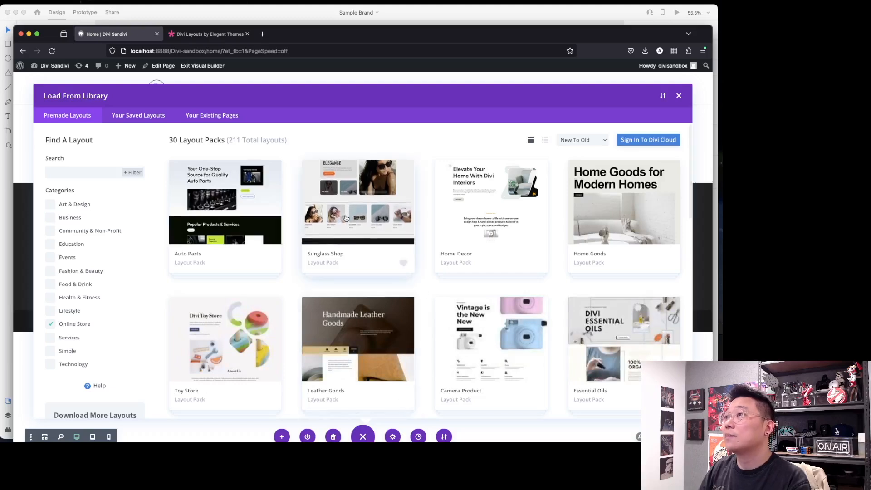
click(346, 218)
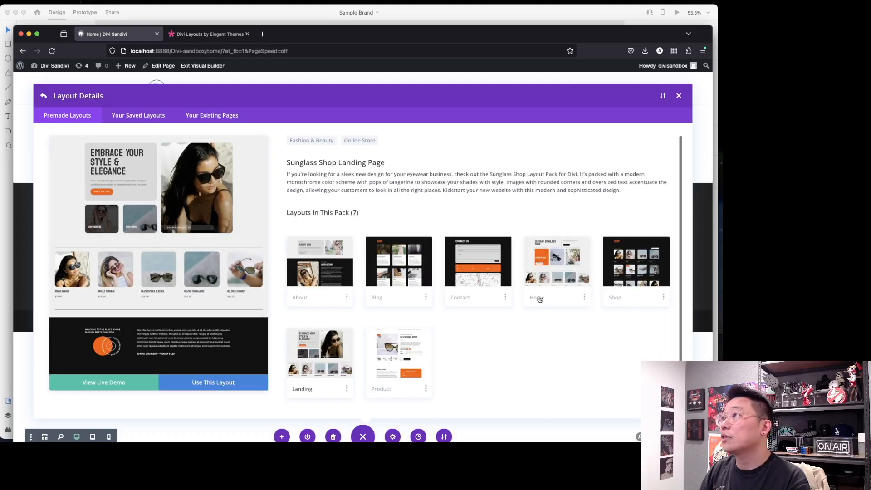
click(555, 268)
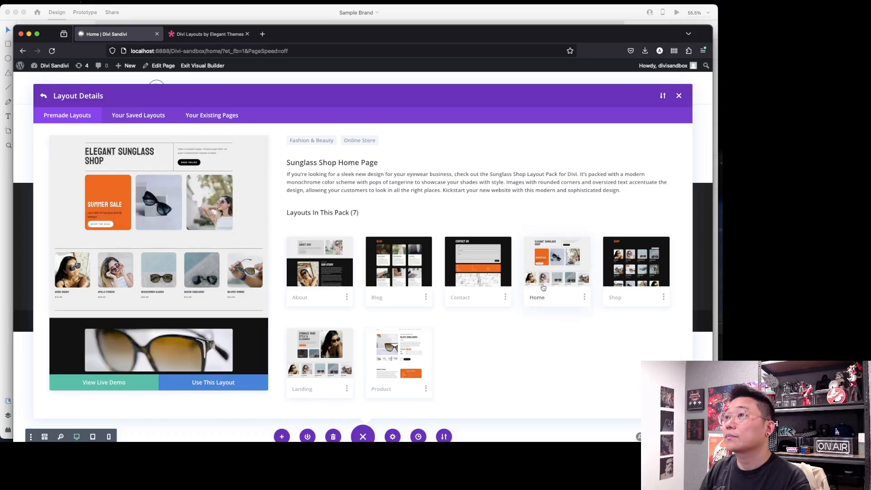
click(222, 383)
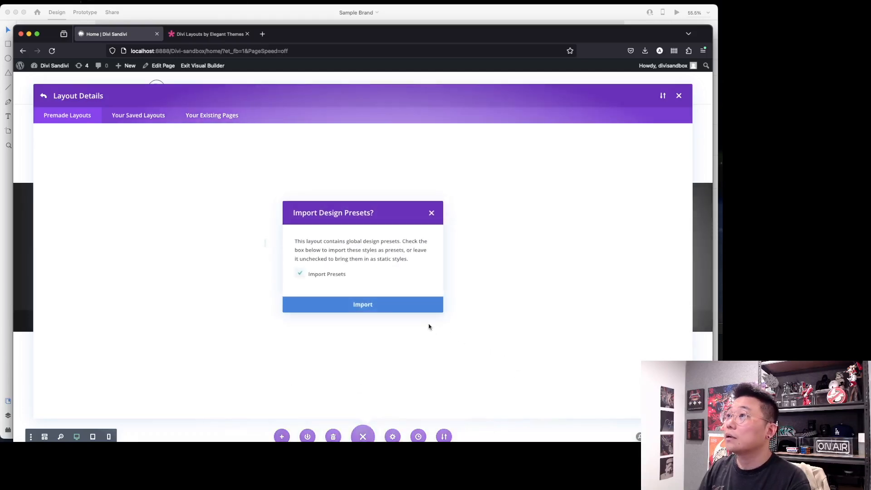
click(398, 309)
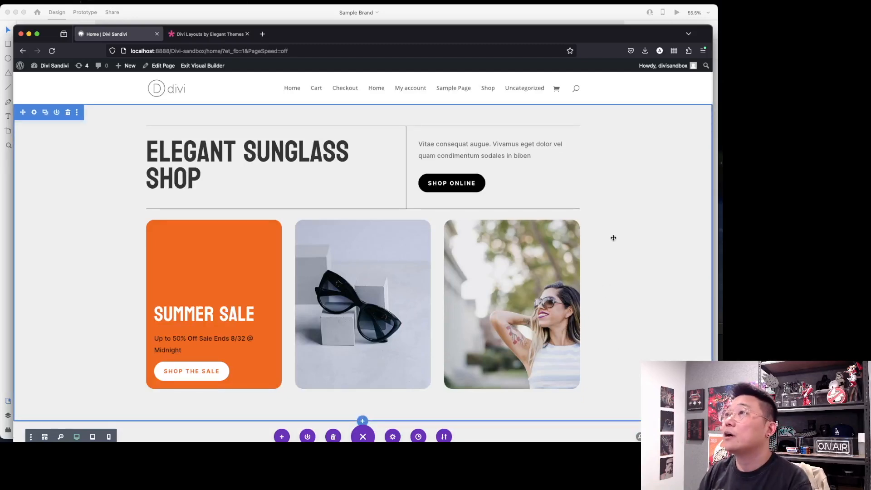
Examine the sections of the imported home page layout, including the product row and the sunglasses category tiles.
scroll(644, 284, down, 10)
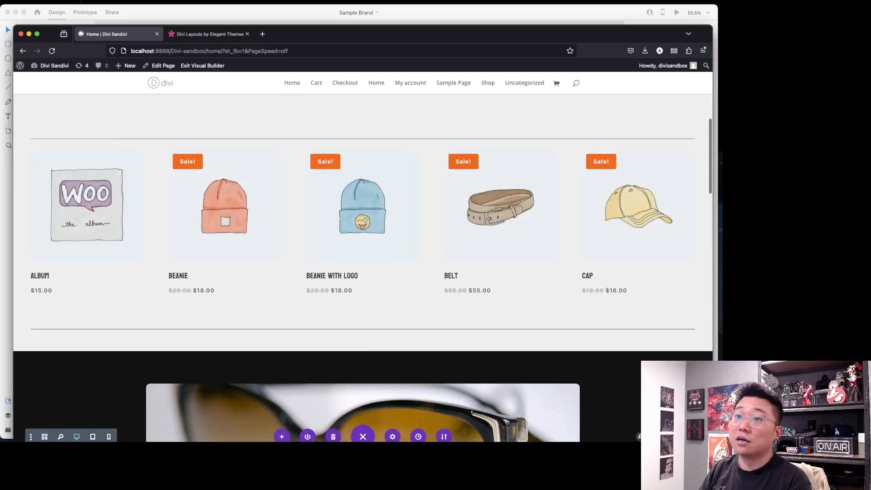
scroll(551, 270, down, 5)
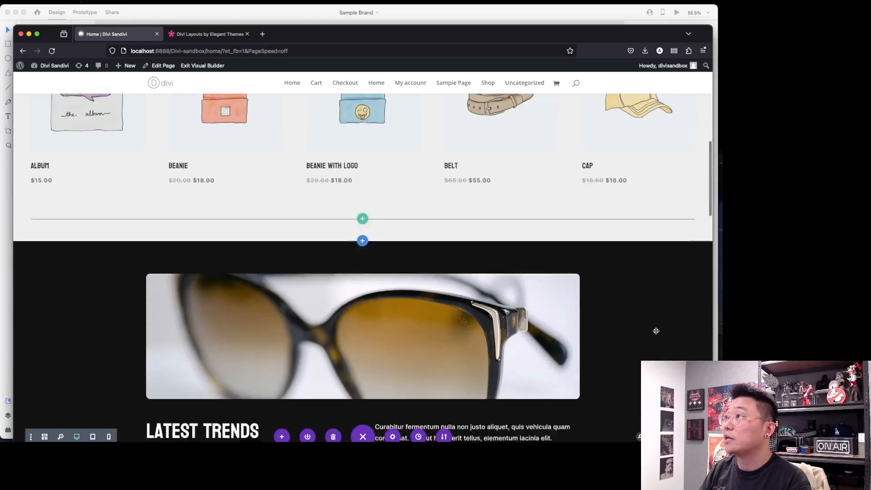
scroll(656, 330, down, 14)
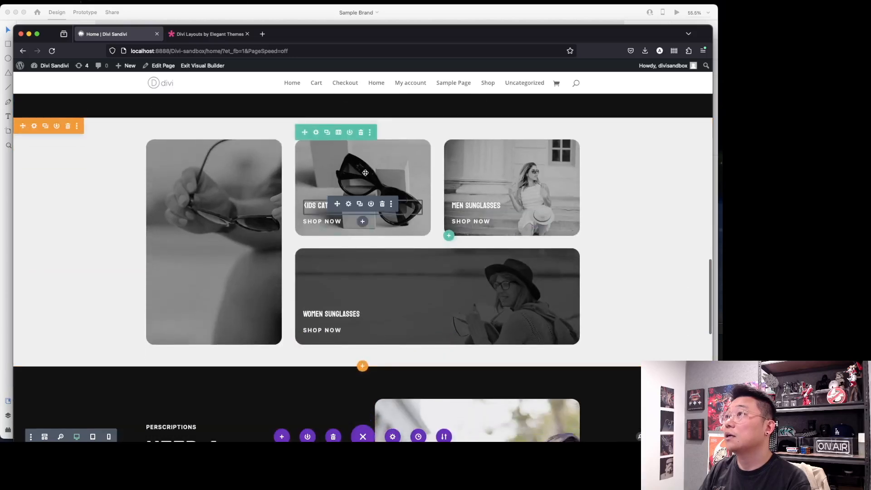
scroll(632, 301, up, 20)
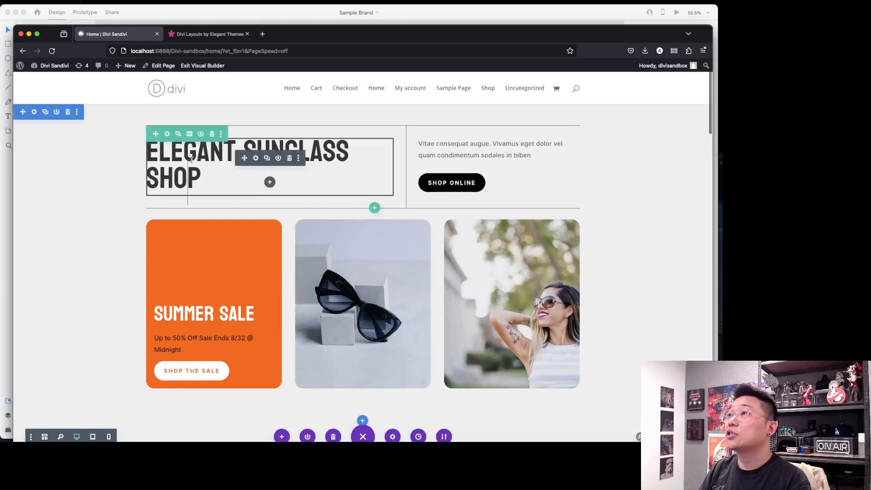
Open the settings of the "Elegant Sunglass Shop" heading and set its H1 heading font to Bebas Neue.
click(292, 175)
click(248, 155)
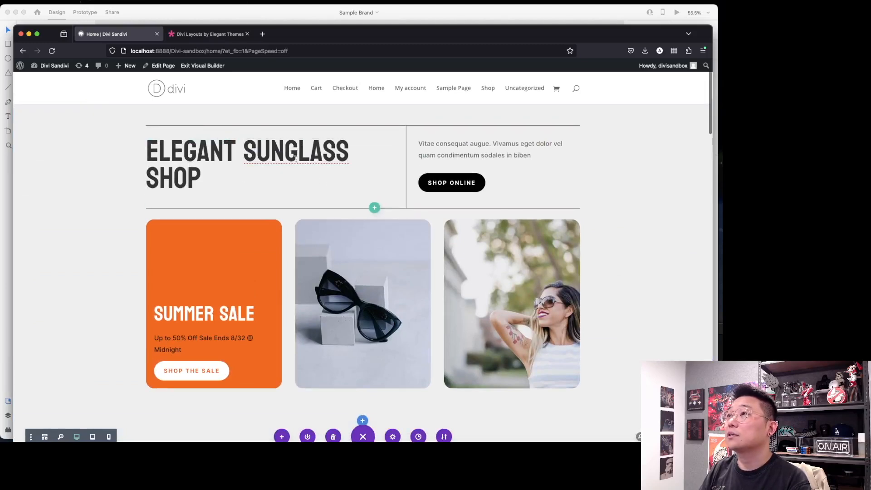
click(107, 187)
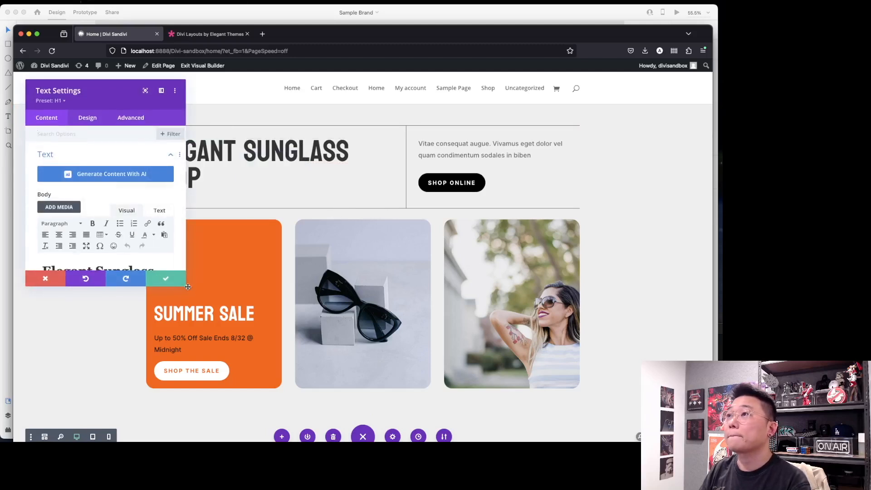
drag(188, 287, 344, 378)
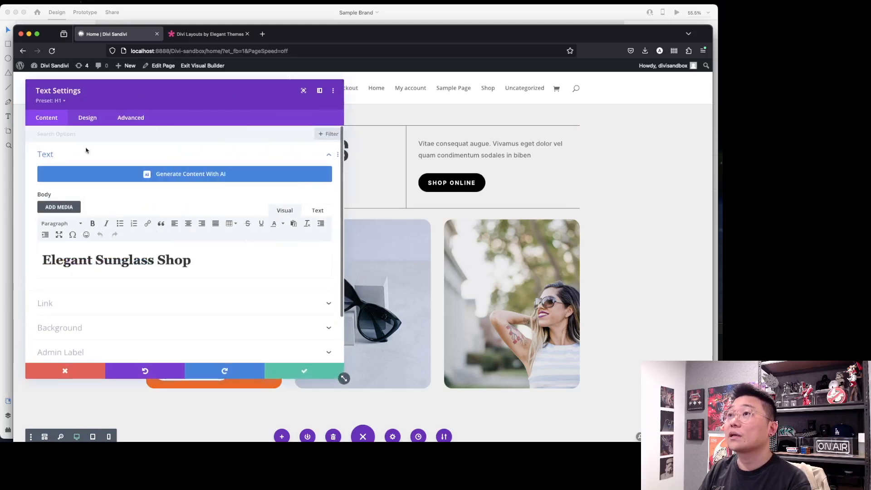
scroll(130, 180, down, 2)
click(87, 117)
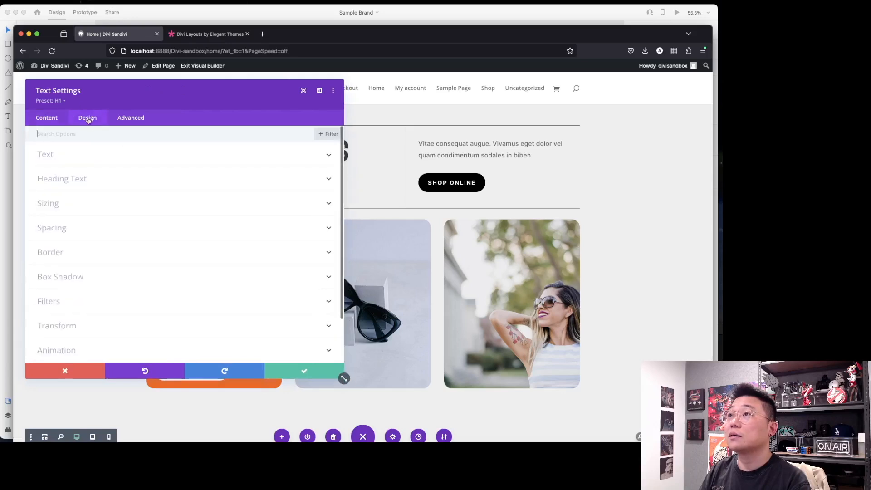
click(107, 181)
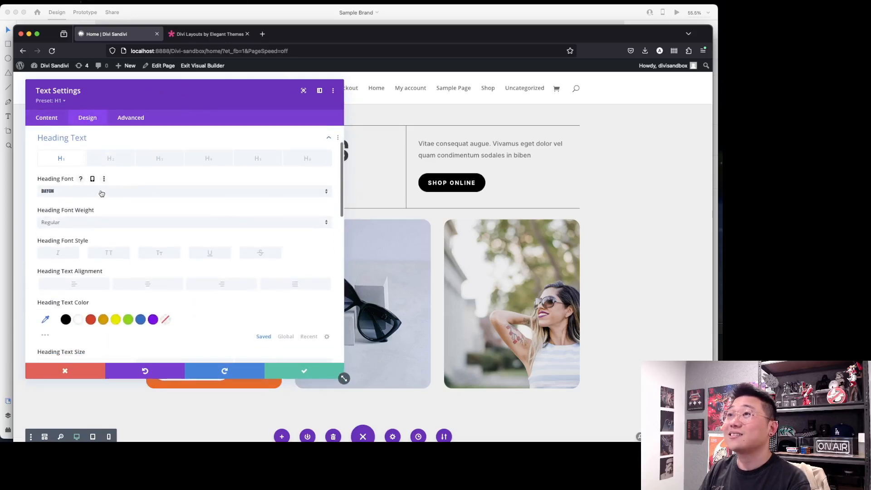
click(102, 194)
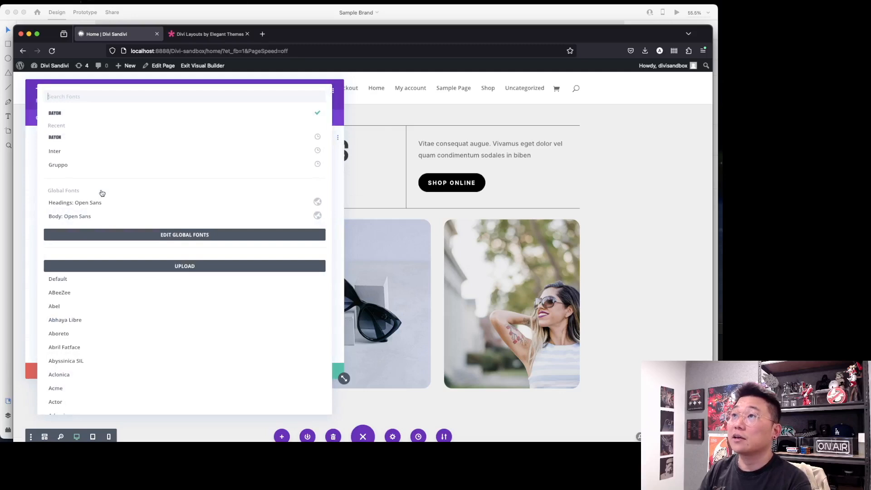
text(beb)
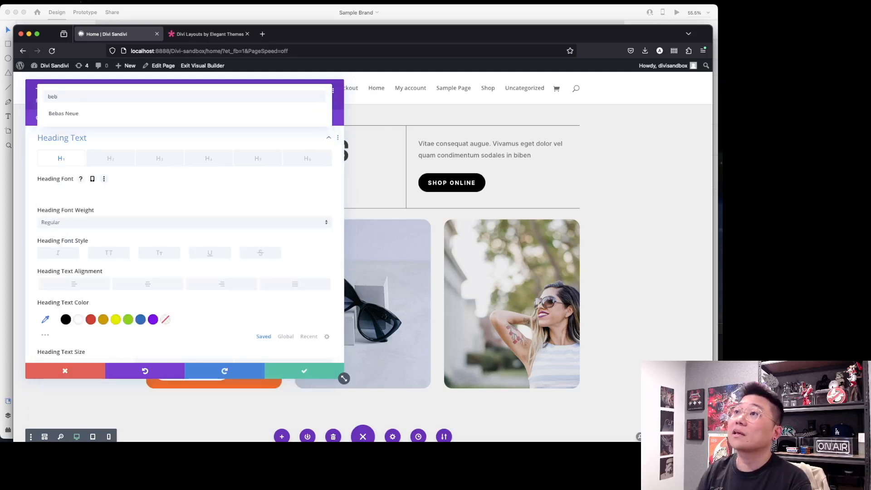
click(85, 114)
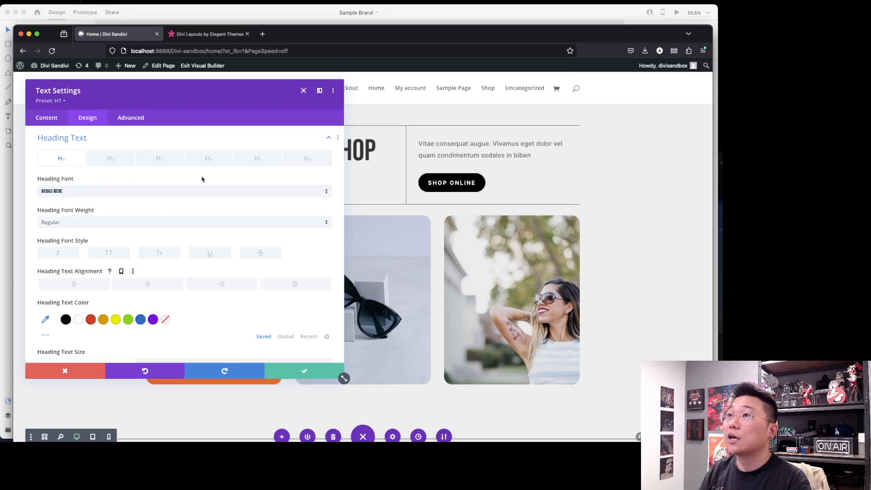
Check the "Heading Won" style in the Sample Brand design document, set the shop title's H1 text size to 99px and save the module.
click(180, 173)
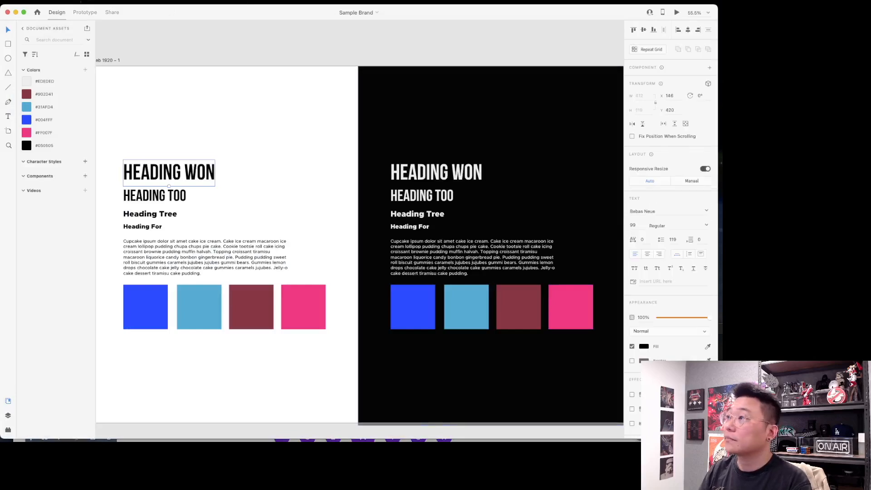
key(super+Tab)
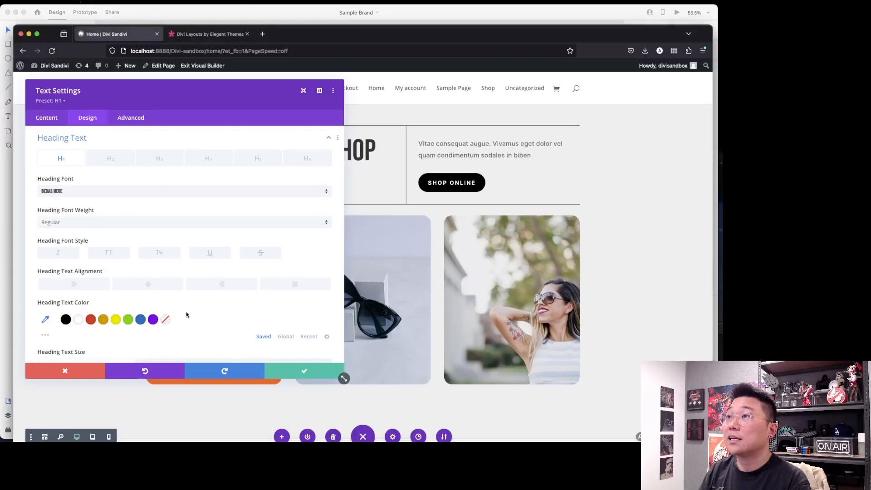
scroll(206, 317, down, 3)
scroll(208, 317, down, 1)
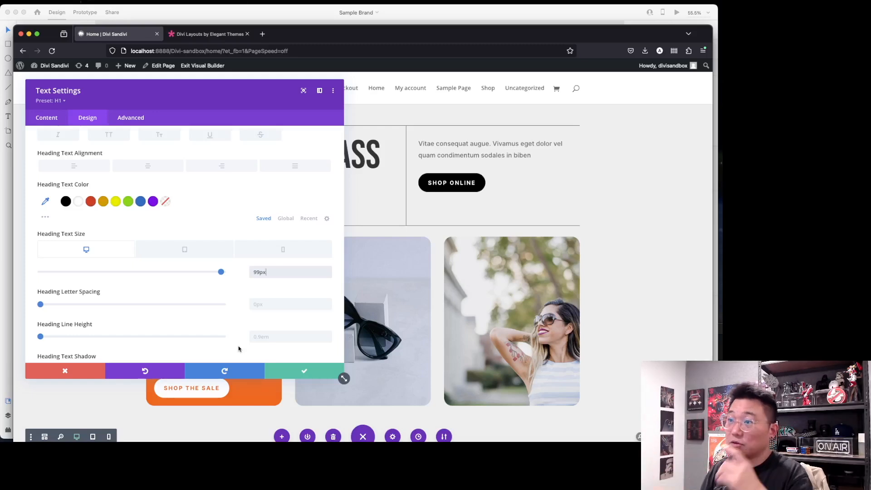
click(285, 339)
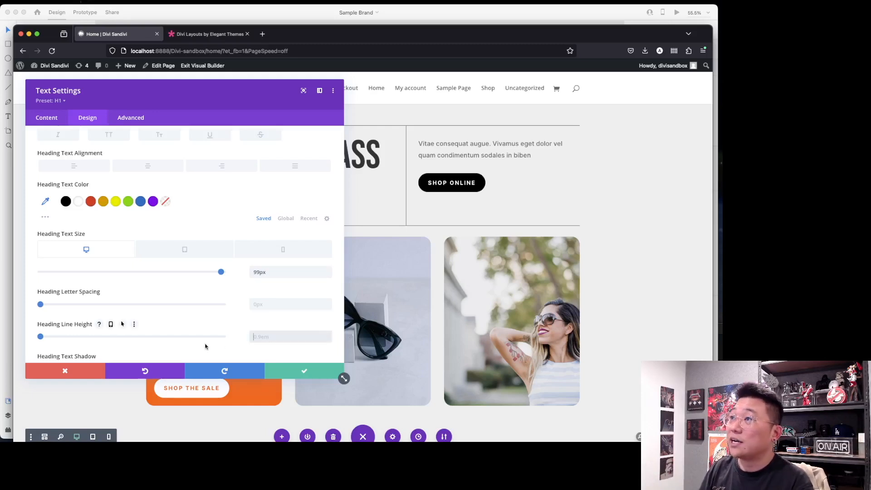
scroll(206, 346, down, 3)
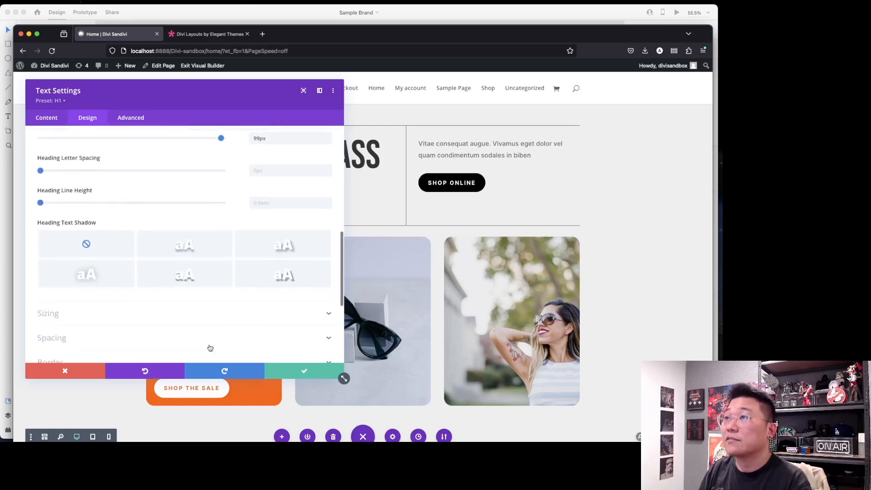
click(314, 374)
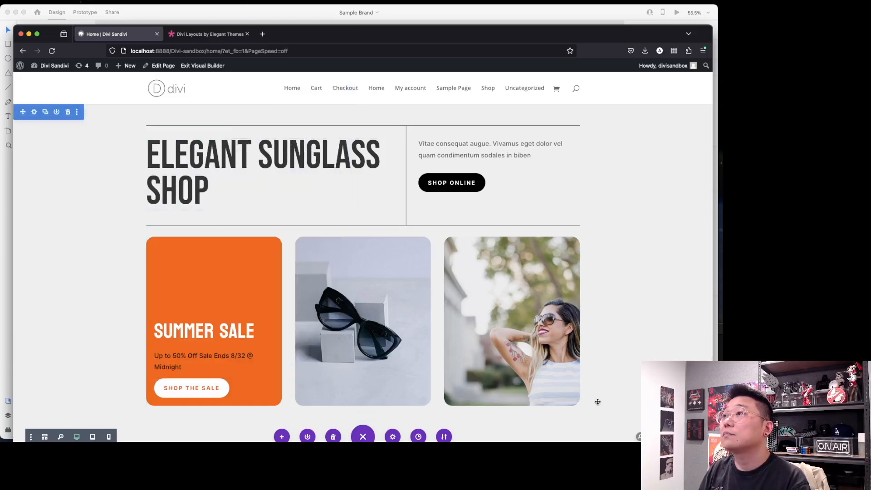
Set the Heading 2 font of the "Summer Sale" text in the orange tile to Bebas Neue.
scroll(625, 315, down, 1)
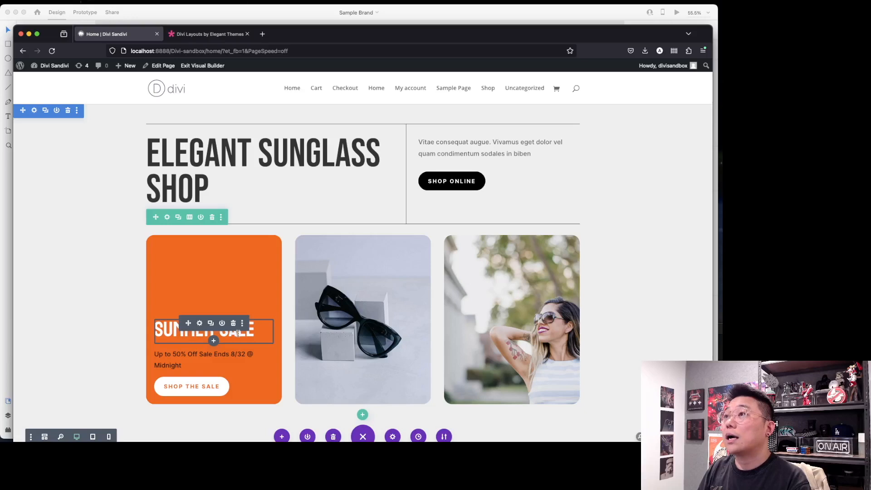
click(200, 324)
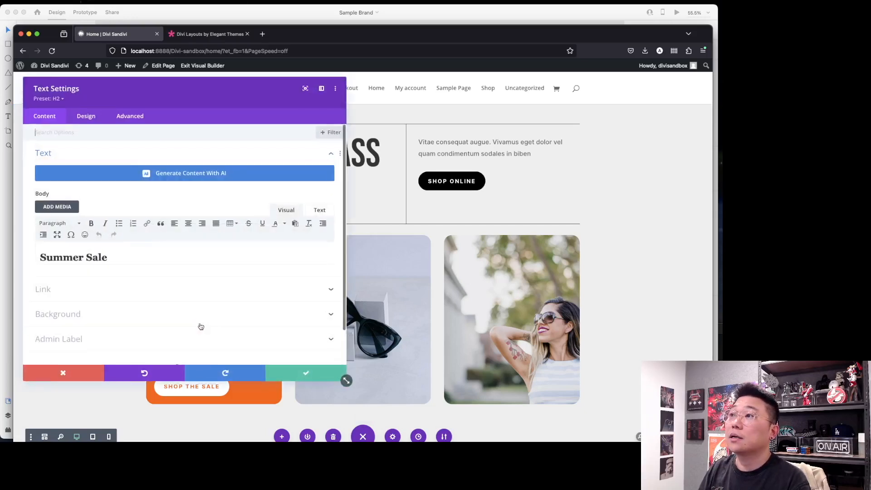
click(90, 118)
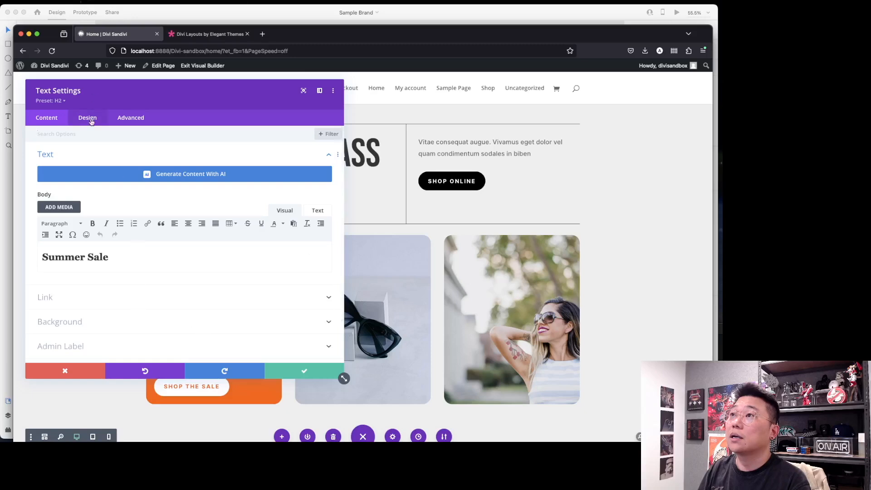
click(110, 183)
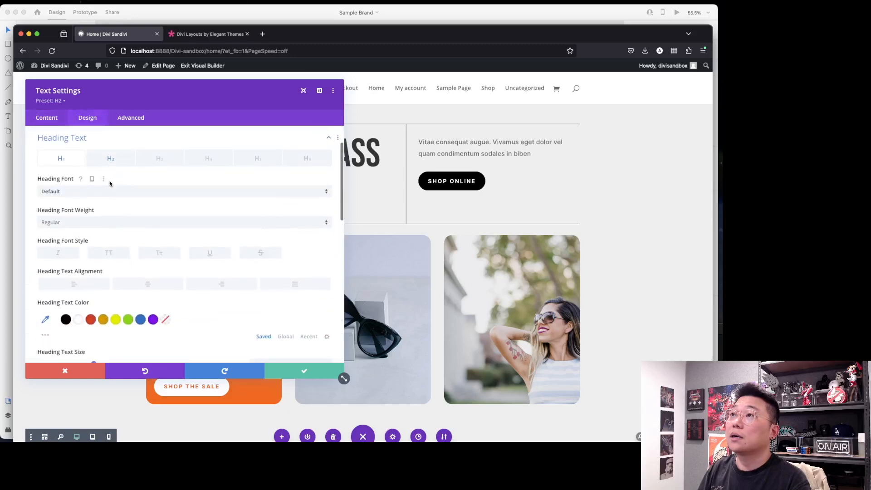
click(108, 161)
click(105, 190)
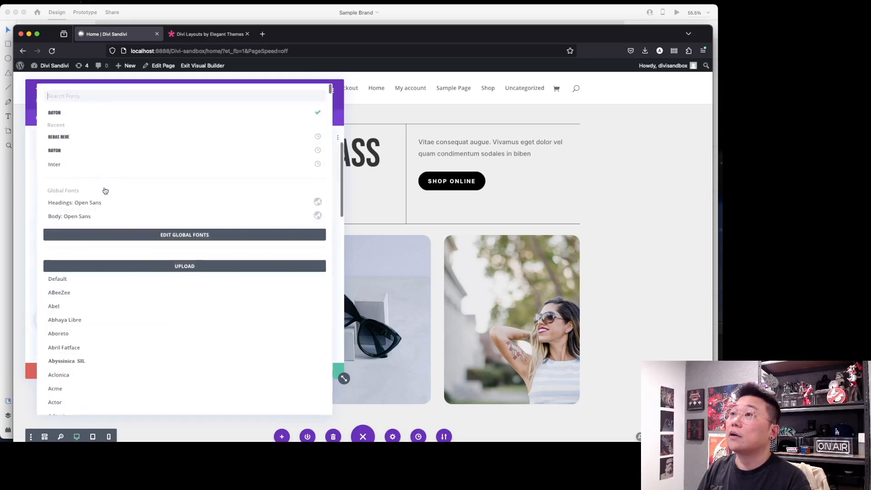
click(93, 142)
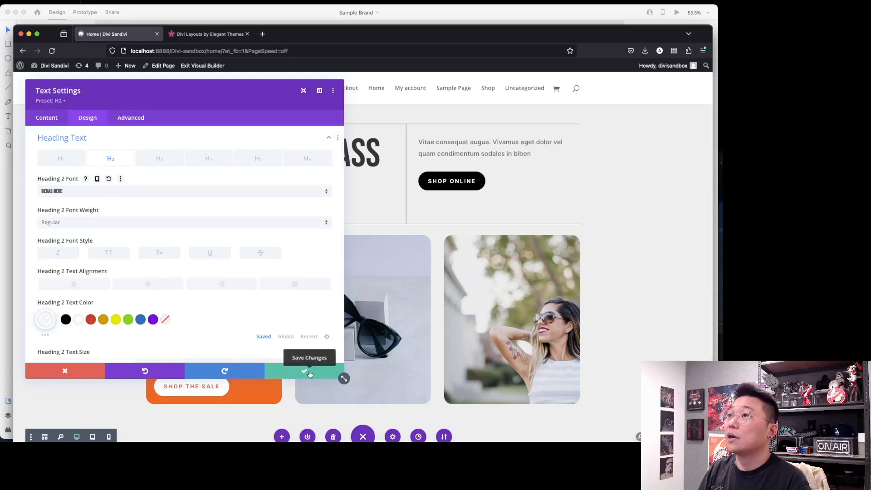
Check the "Heading Too" style in the Sample Brand document, set Summer Sale's Heading 2 text size to 72px and save the module.
click(198, 13)
click(175, 194)
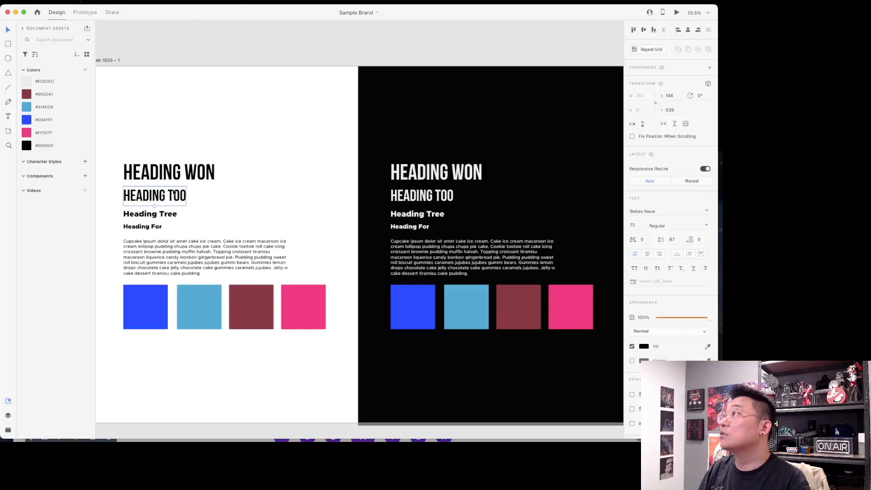
key(super+Tab)
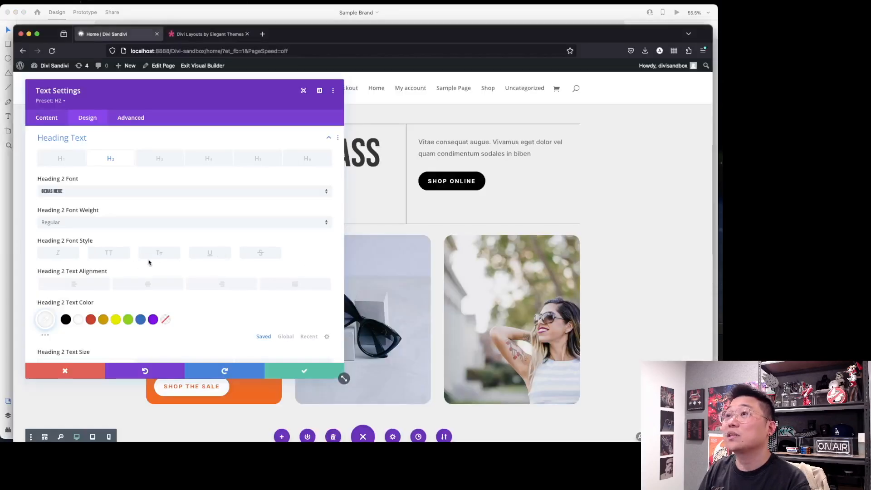
scroll(149, 261, down, 5)
click(285, 255)
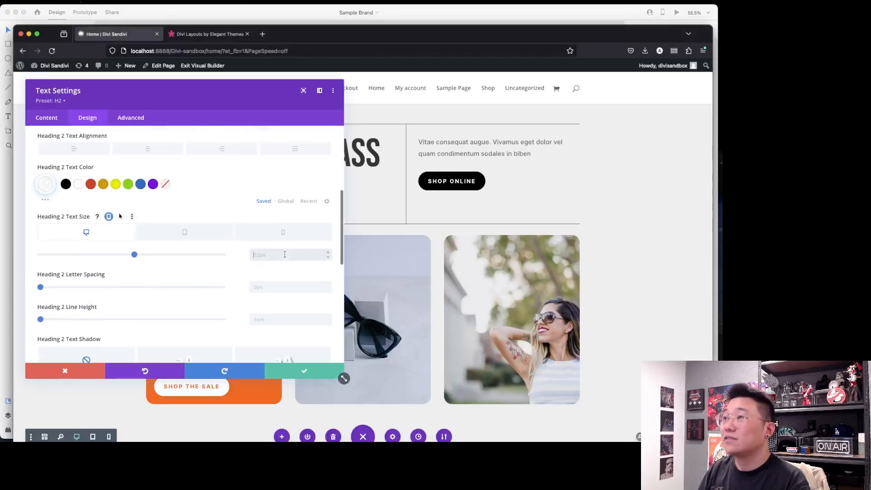
text(6)
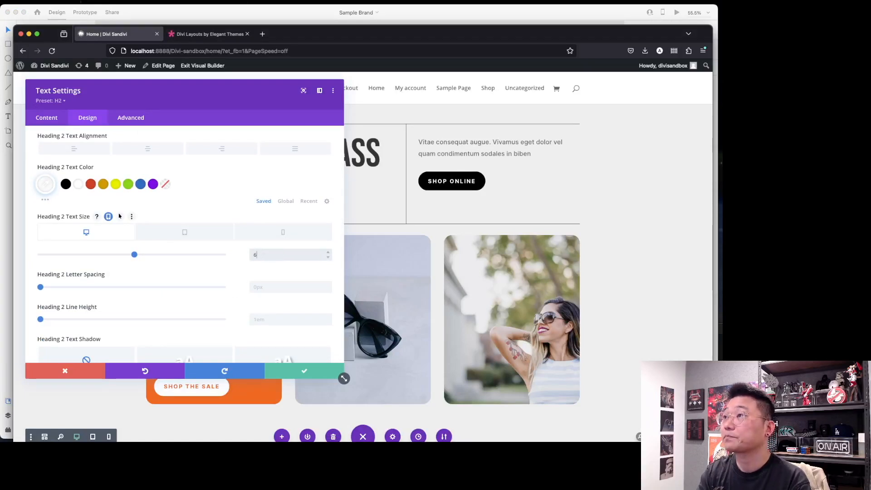
text(2px)
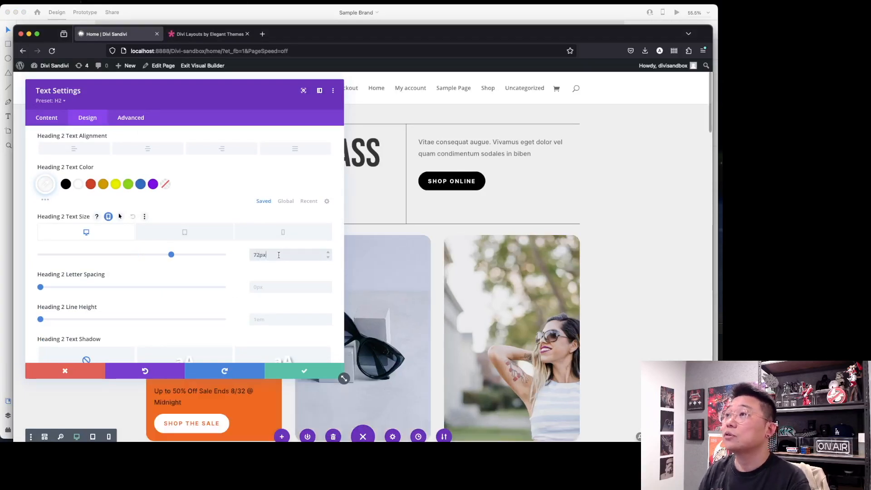
click(305, 372)
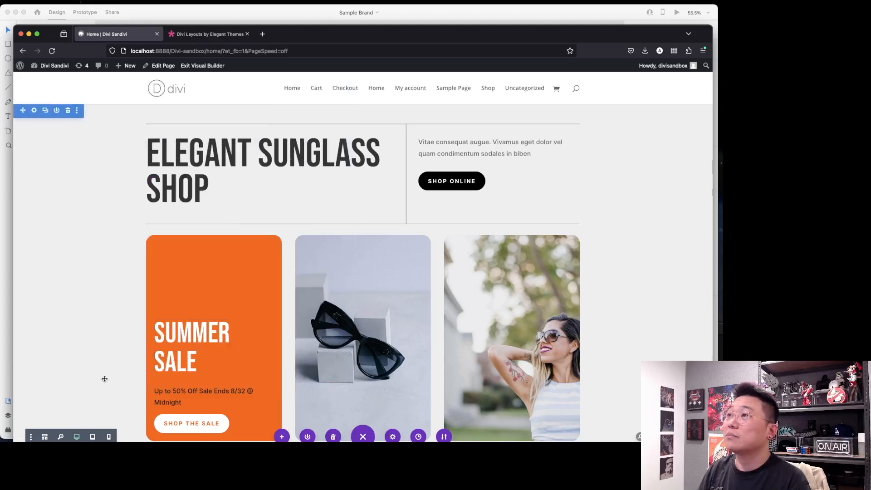
Find the "Latest Trends" heading in the dark section and open its H2 heading text design options.
scroll(103, 378, down, 5)
scroll(118, 366, down, 10)
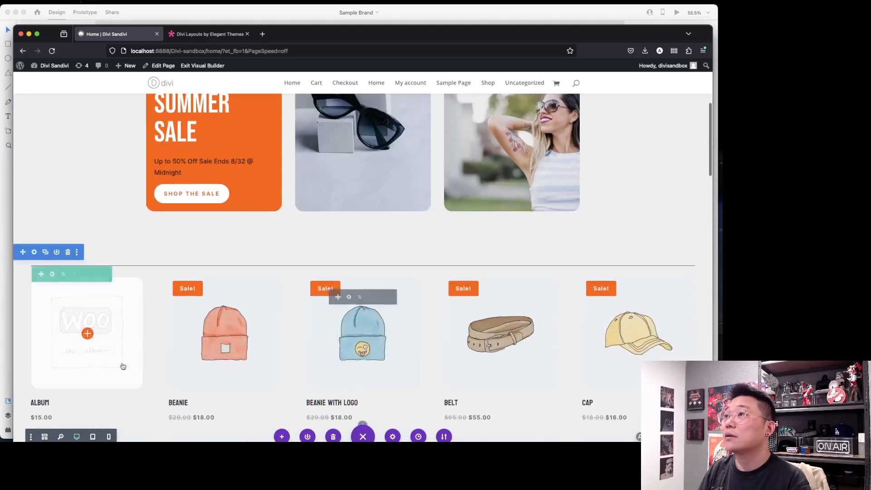
scroll(104, 367, down, 7)
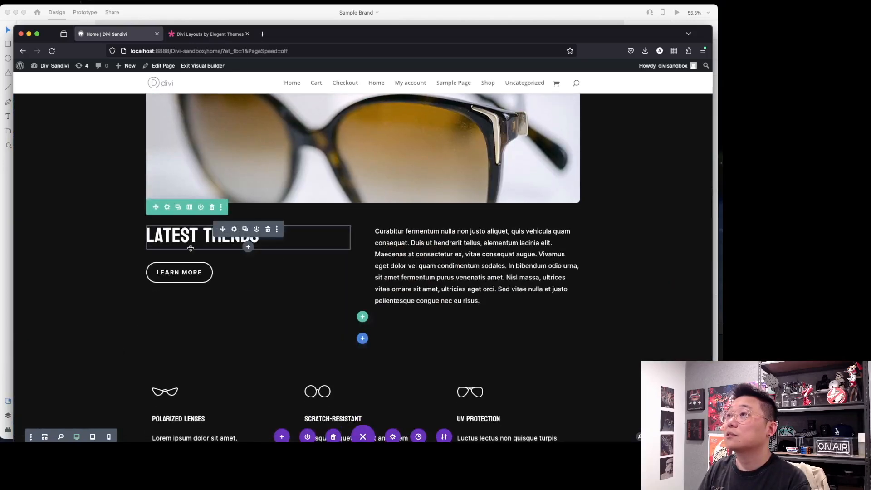
scroll(192, 247, up, 15)
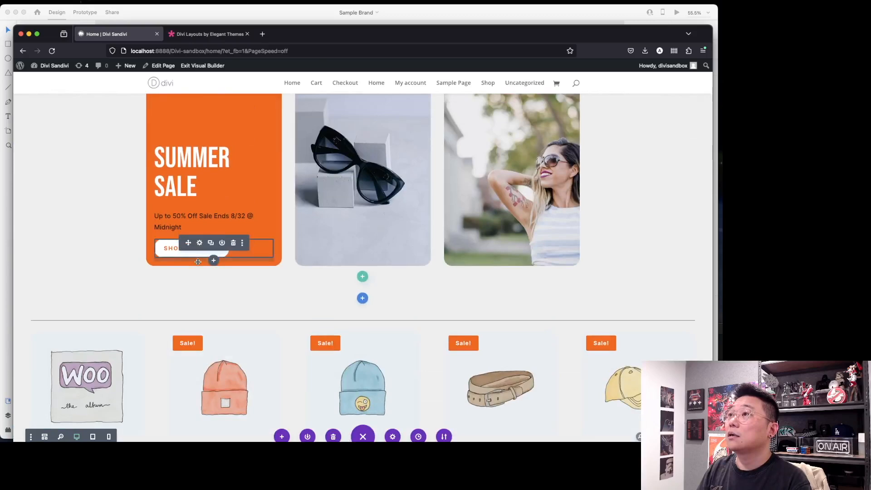
scroll(198, 262, down, 15)
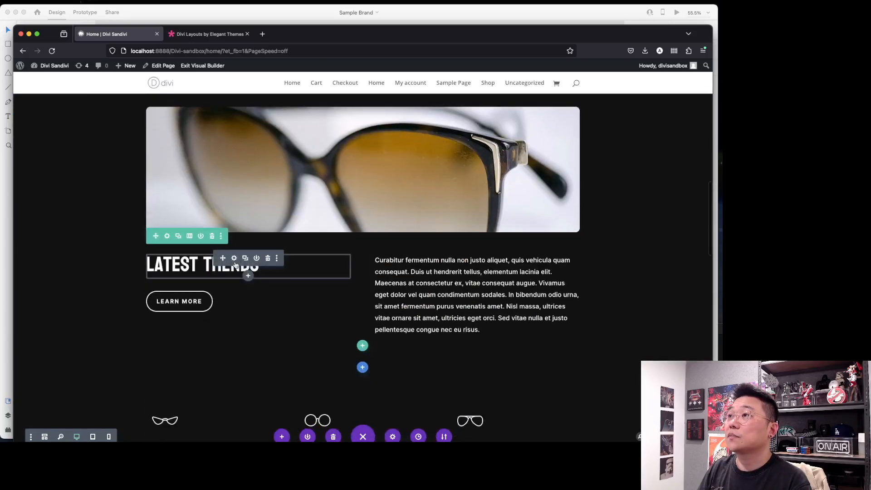
click(234, 259)
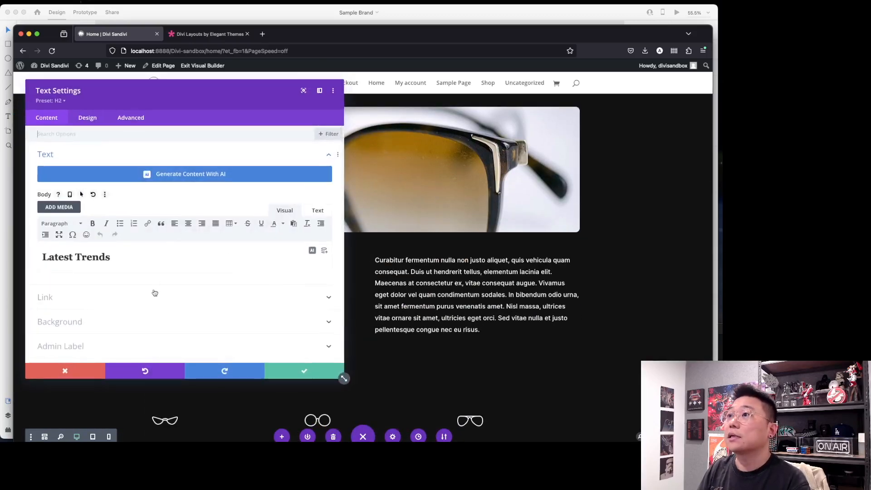
click(90, 118)
click(122, 182)
click(111, 160)
click(55, 158)
click(102, 162)
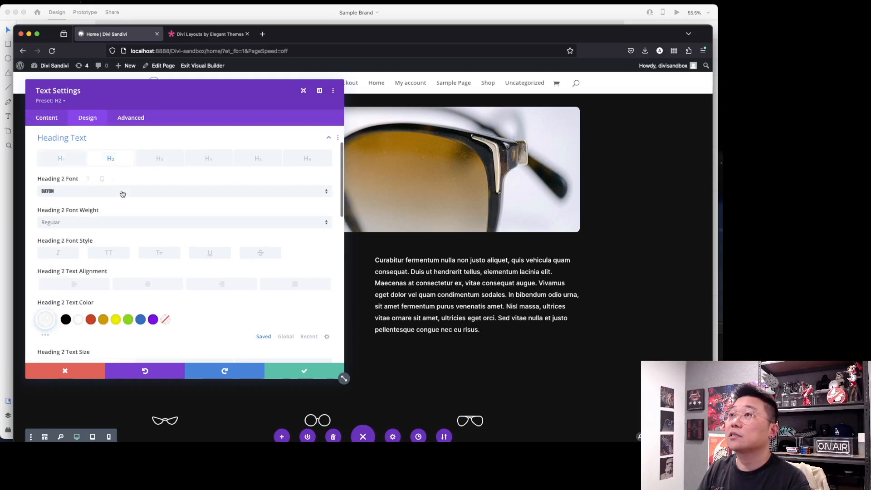
Assign the global Headings font to the Heading 2 font of the Latest Trends text.
click(122, 192)
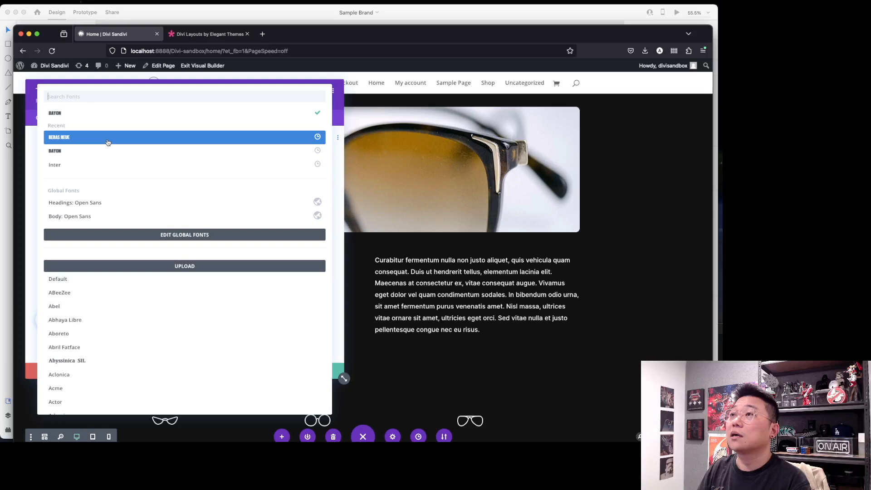
click(317, 203)
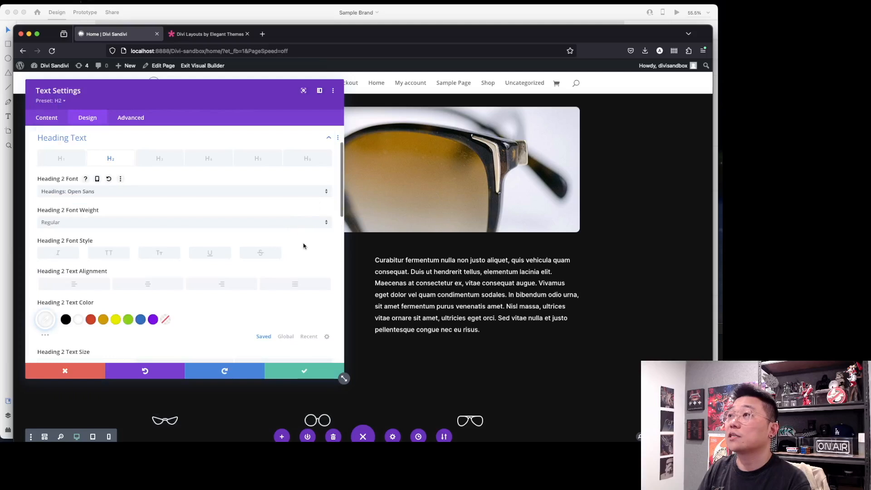
click(153, 191)
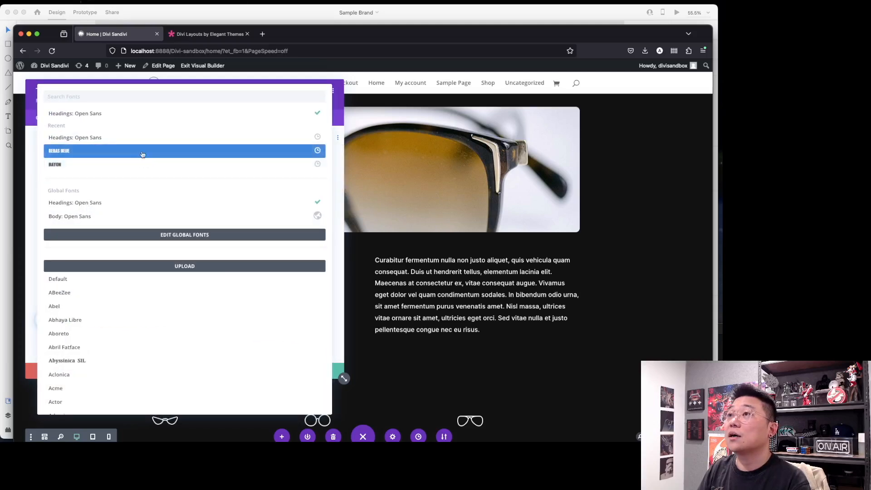
click(139, 202)
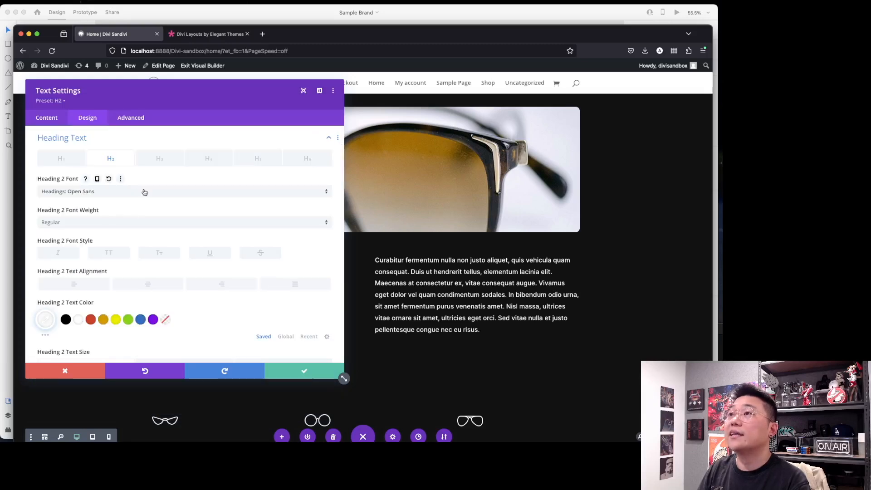
Edit the global fonts, set the Headings Font to Bebas Neue and save the change.
click(100, 194)
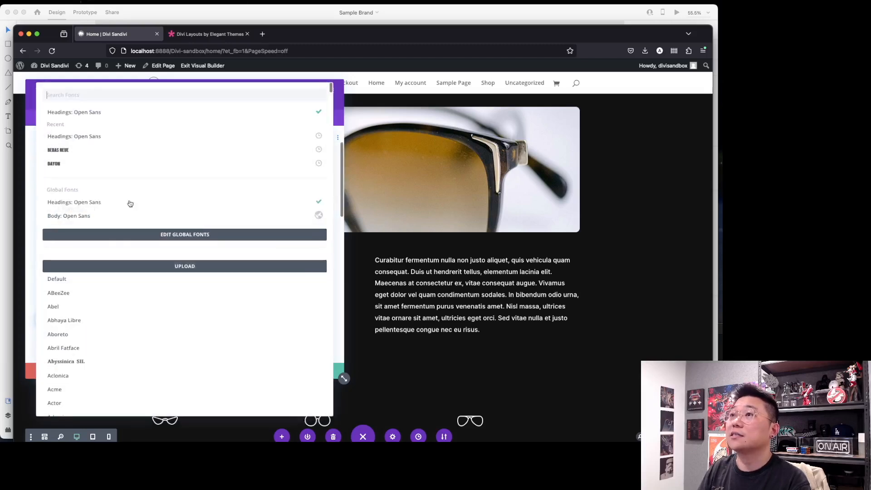
click(155, 238)
click(375, 257)
scroll(386, 307, down, 5)
scroll(350, 219, up, 5)
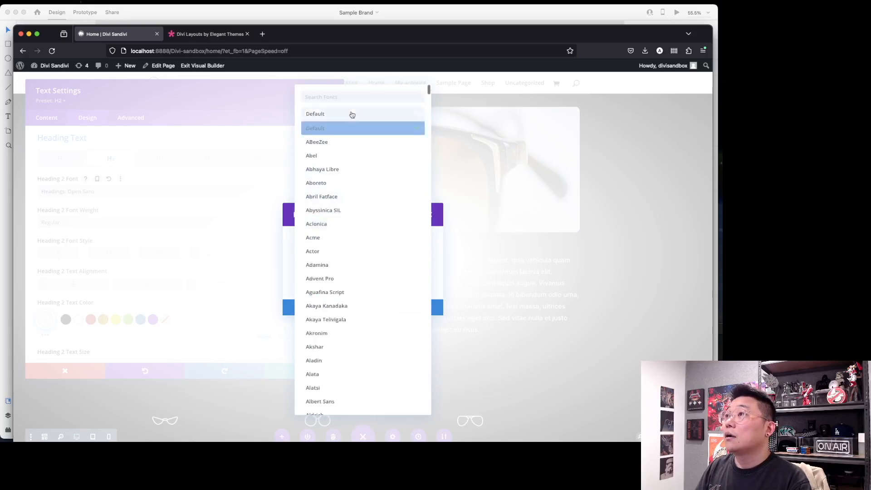
text(beb)
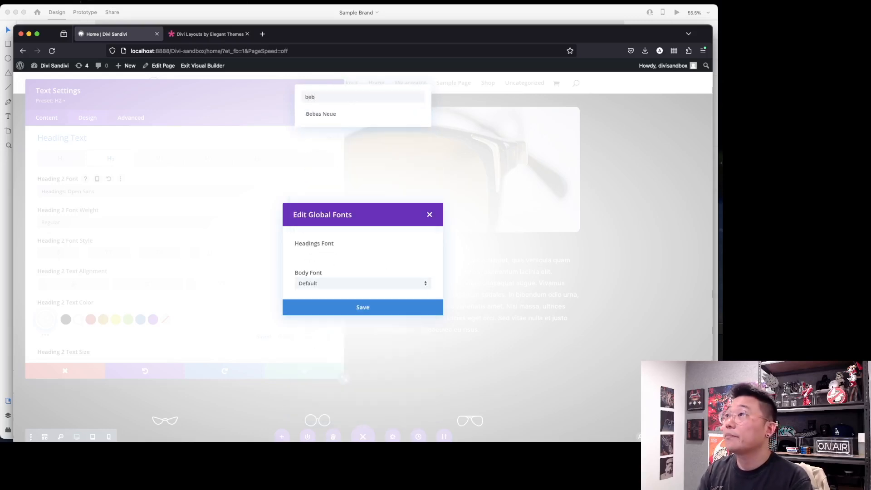
click(352, 116)
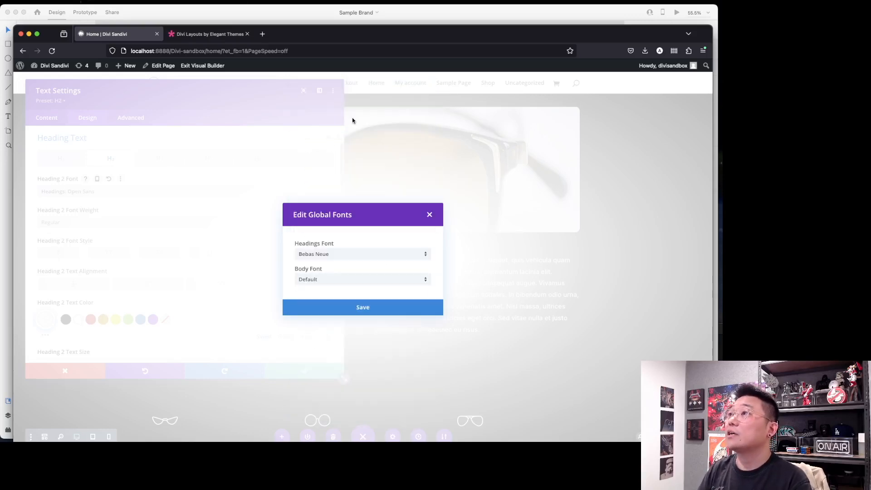
click(360, 306)
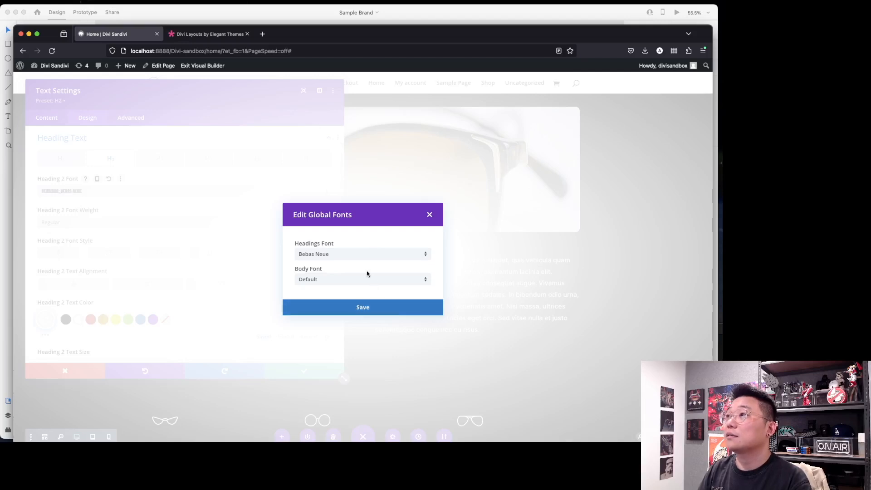
Check the font choices for the global Body Font and leave the global fonts editor without changing it.
click(367, 280)
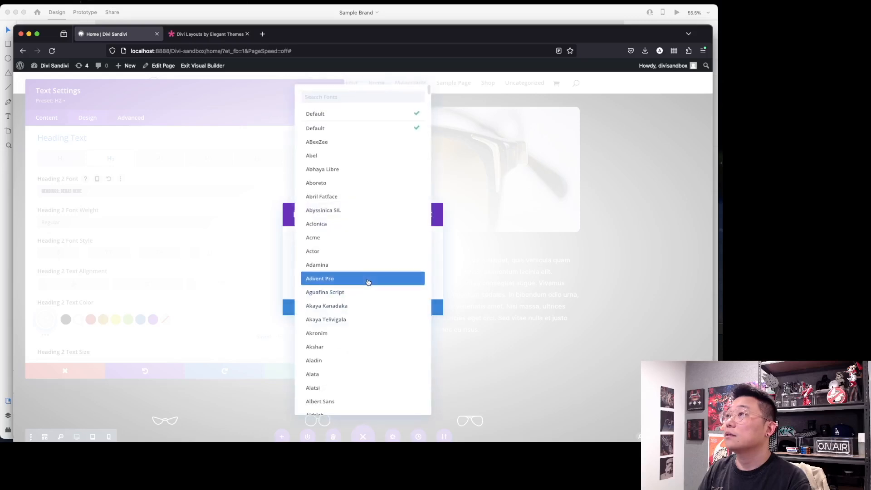
click(432, 288)
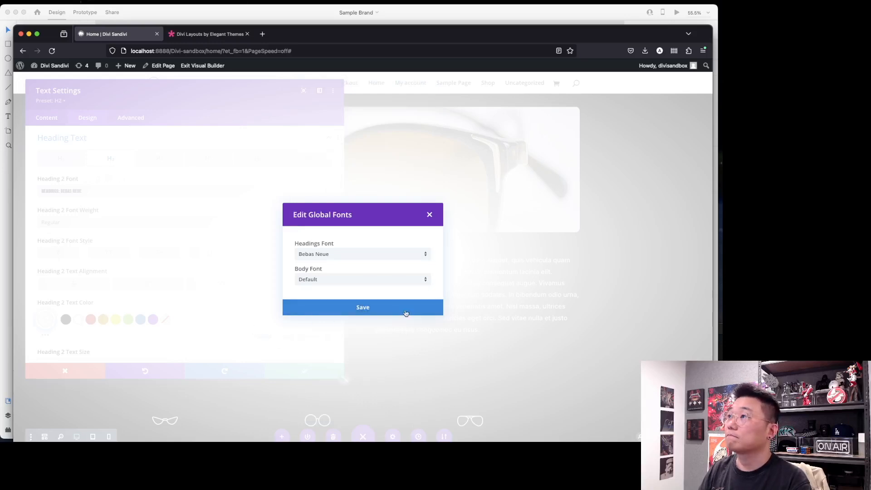
click(430, 214)
scroll(329, 279, down, 3)
scroll(329, 281, up, 5)
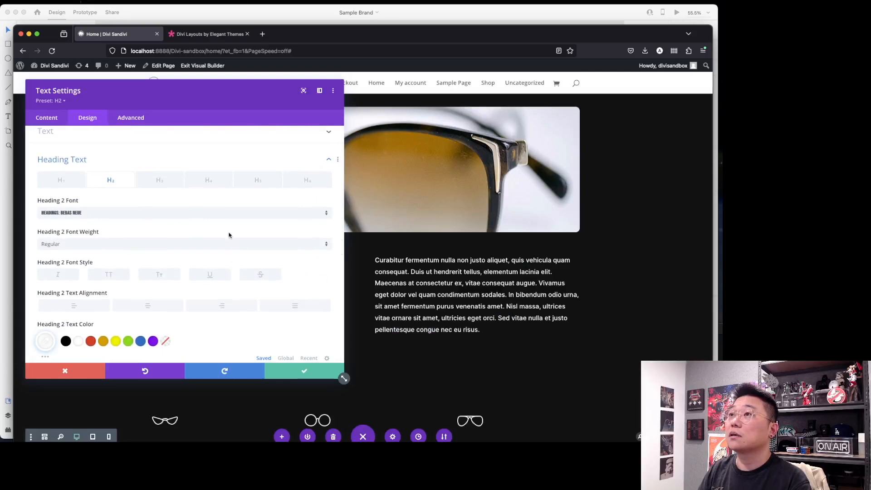
Start a custom font upload from the Heading 2 font list and name the font Metropolis.
click(229, 217)
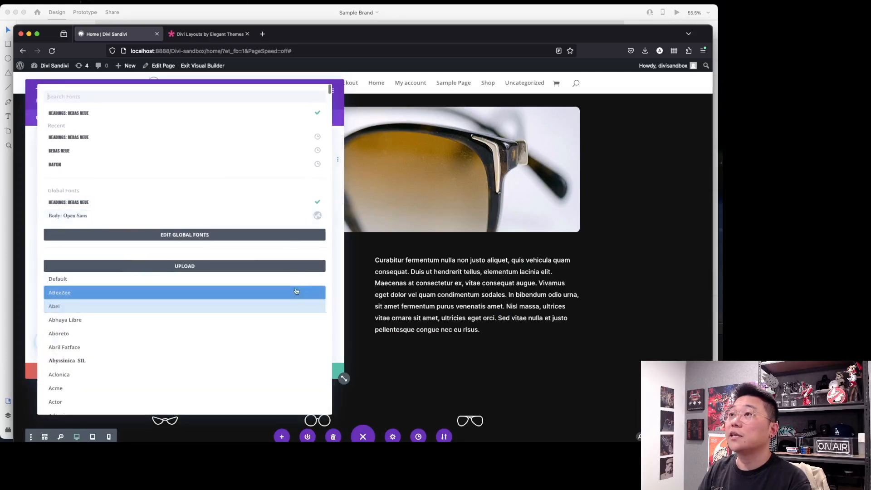
click(219, 271)
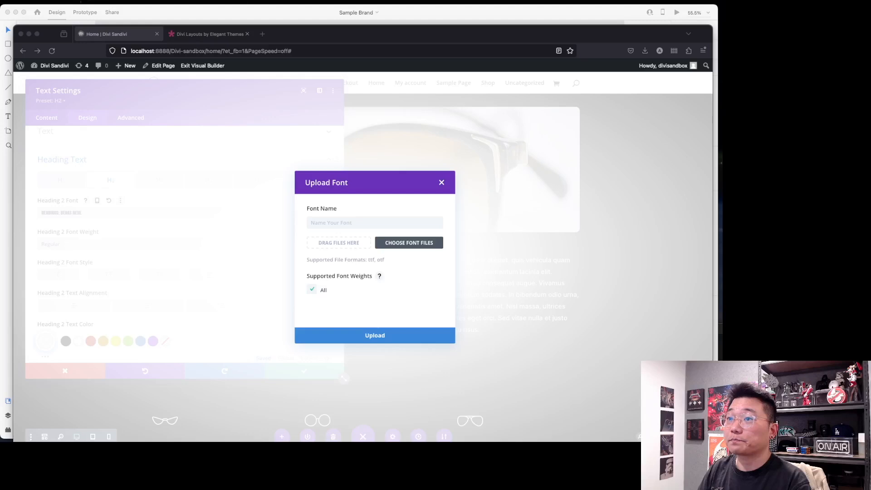
click(331, 223)
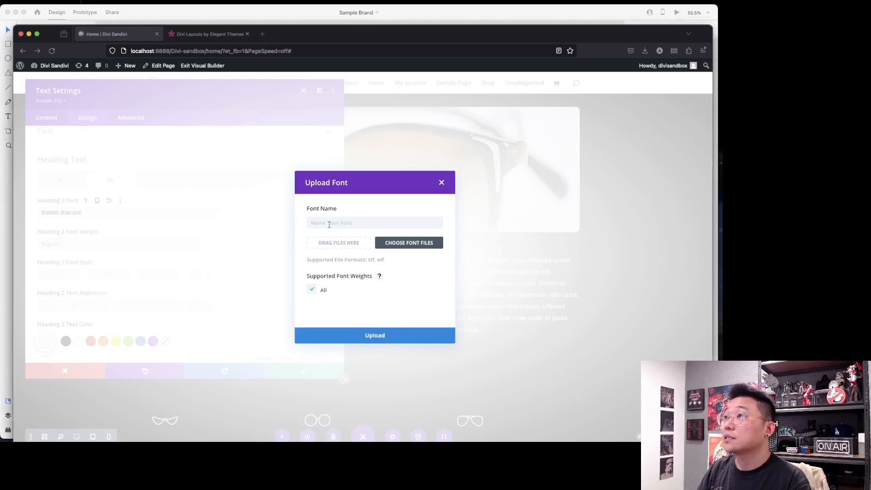
text(Metro)
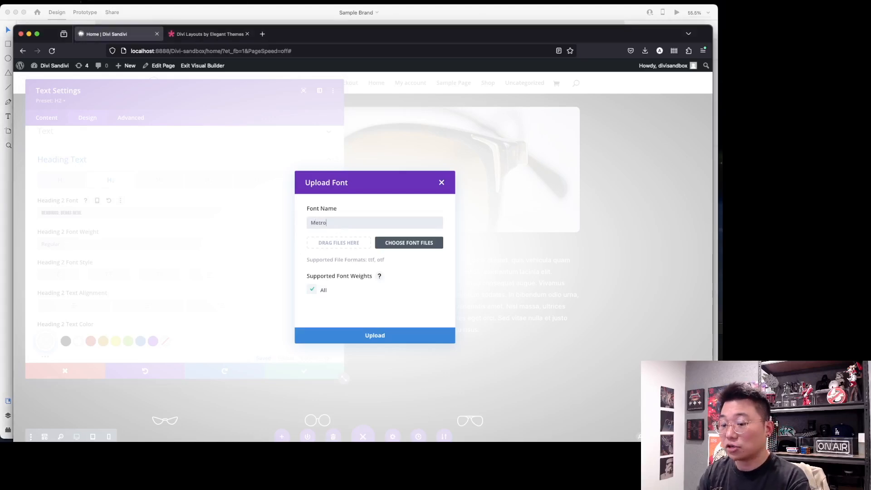
text(polis)
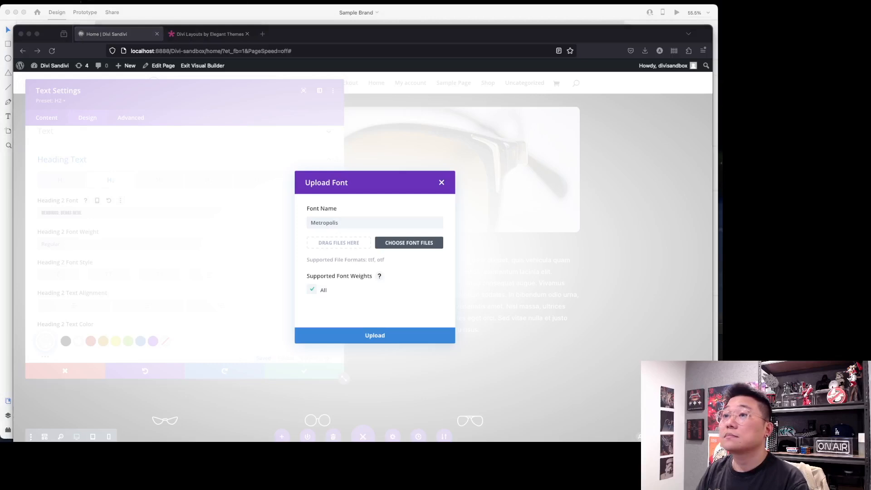
Try adding Metropolis font files, including metropolis-black.otf and metropolis-medium.otf, to the font upload.
drag(243, 412, 367, 243)
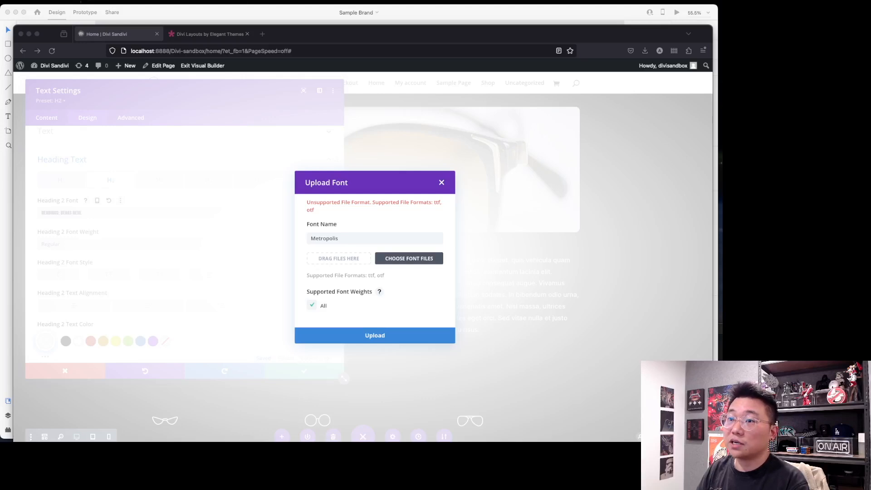
drag(191, 441, 345, 262)
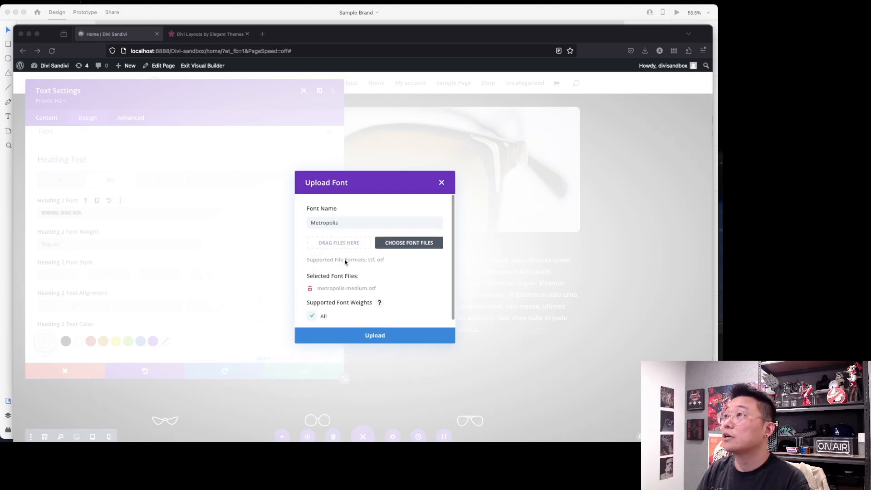
scroll(421, 293, down, 1)
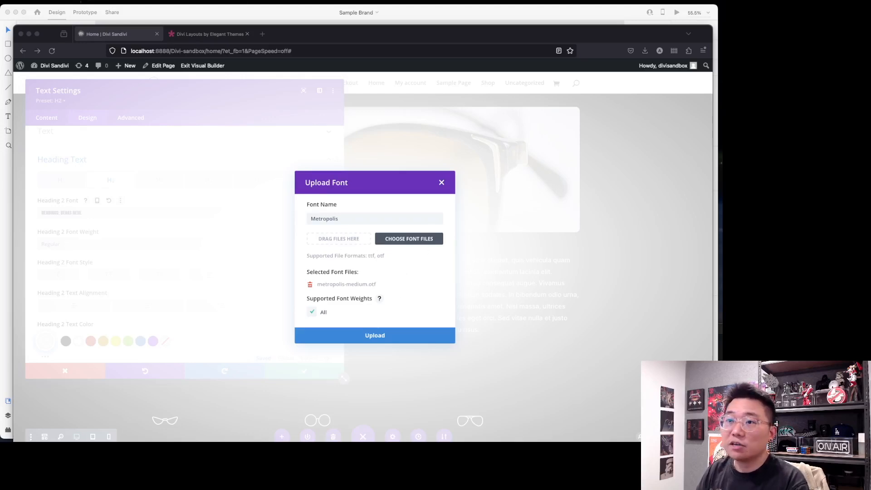
drag(272, 319, 333, 245)
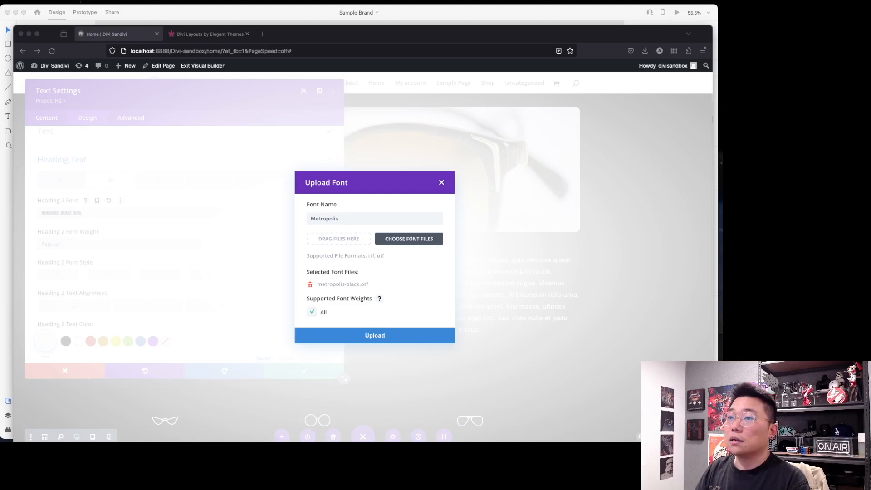
drag(280, 336, 341, 240)
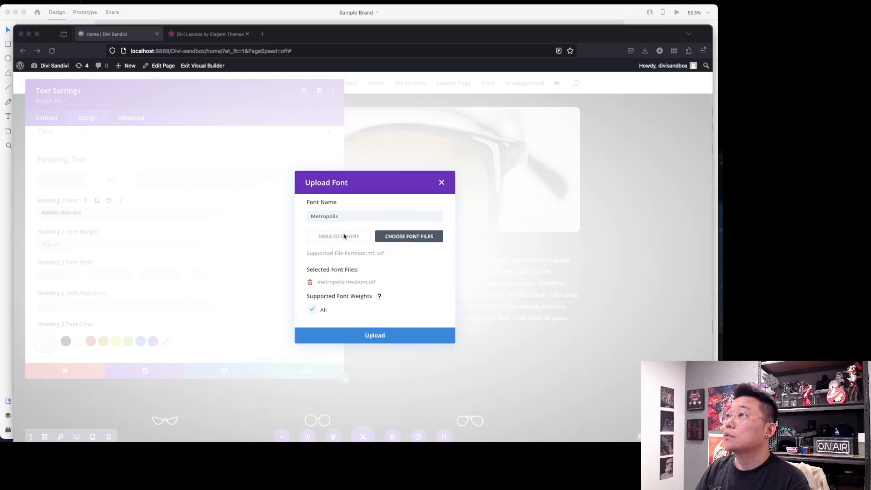
Rename the custom font Metropolis medium and try to upload metropolis-medium.otf.
click(358, 215)
text(m)
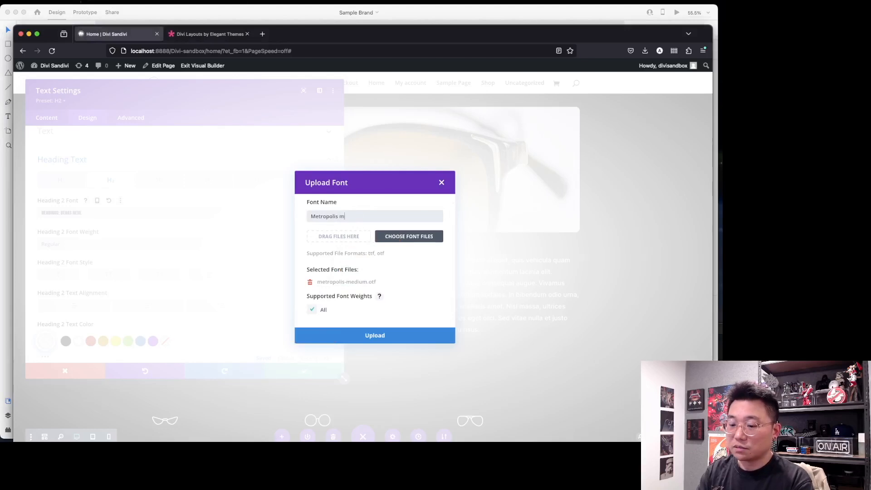
text(edium)
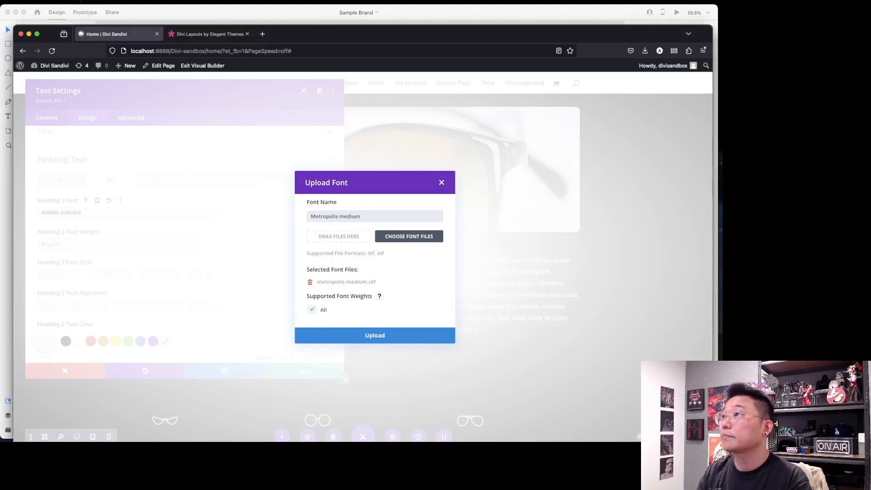
click(357, 335)
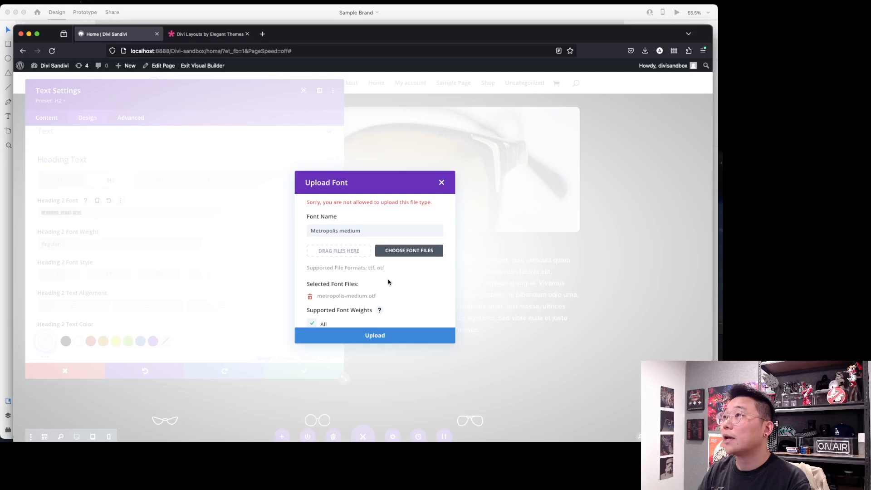
Close the font upload dialog and save the Latest Trends text module.
scroll(413, 313, down, 2)
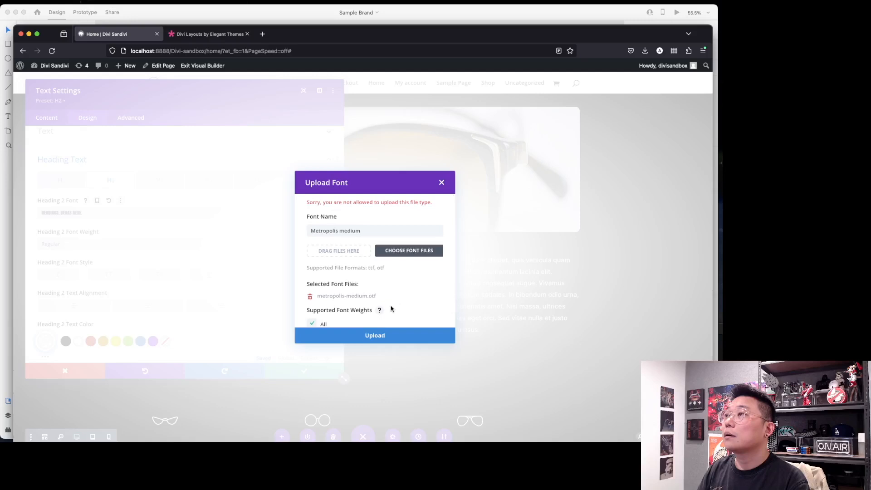
click(442, 182)
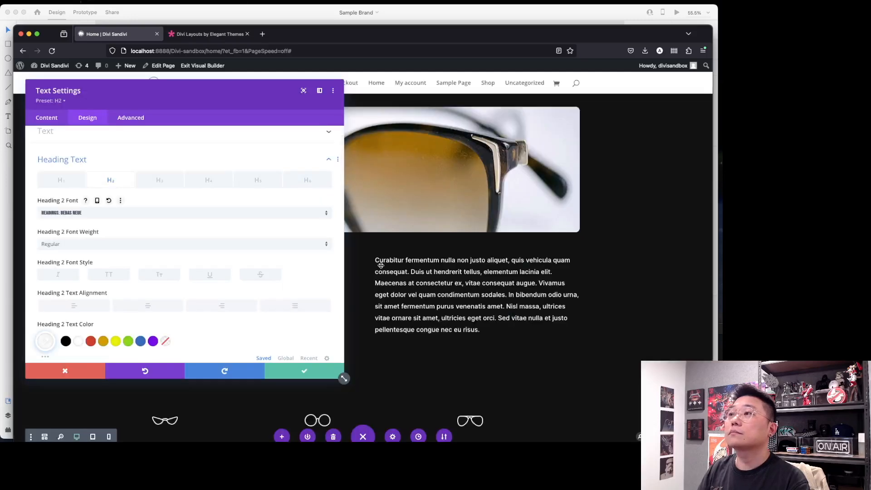
click(318, 371)
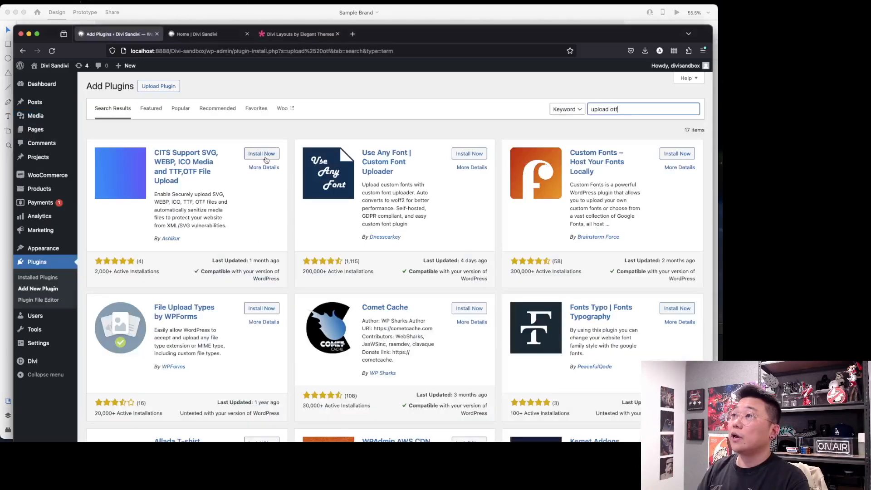
Install and activate the CITS Support SVG, WEBP, ICO Media and TTF,OTF File Upload plugin.
click(265, 154)
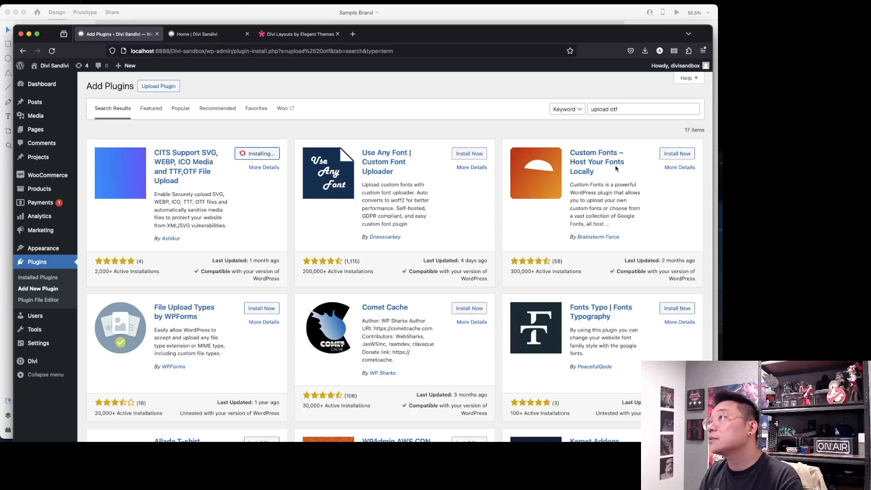
drag(583, 193, 638, 219)
click(652, 220)
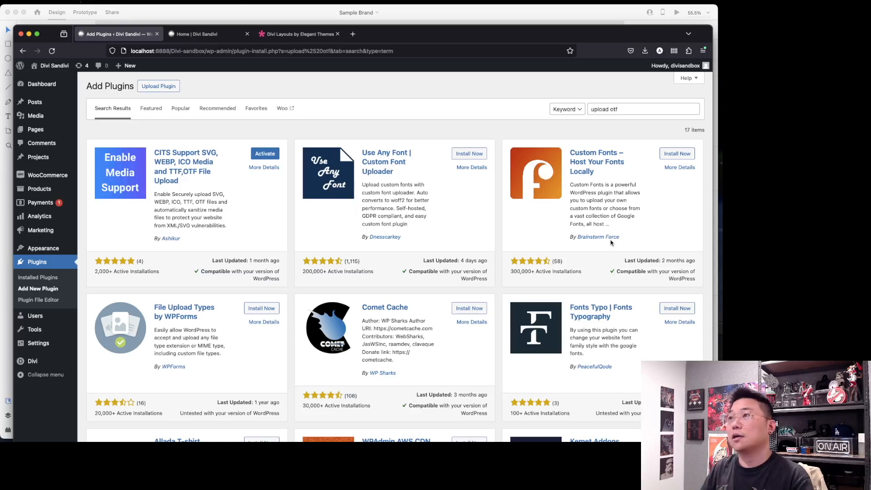
click(275, 155)
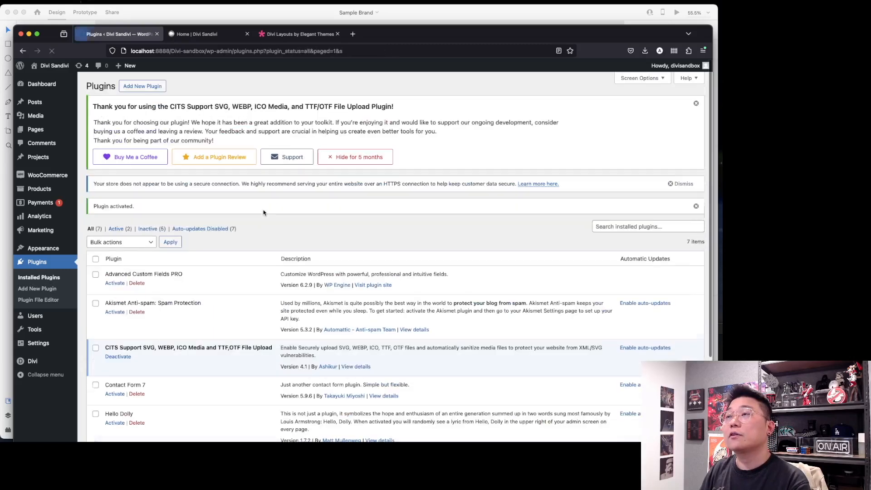
scroll(274, 243, down, 5)
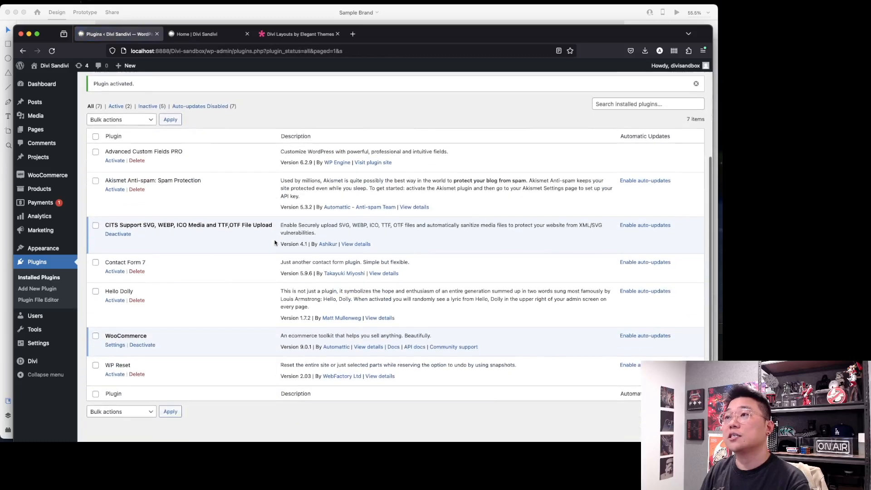
scroll(284, 219, up, 3)
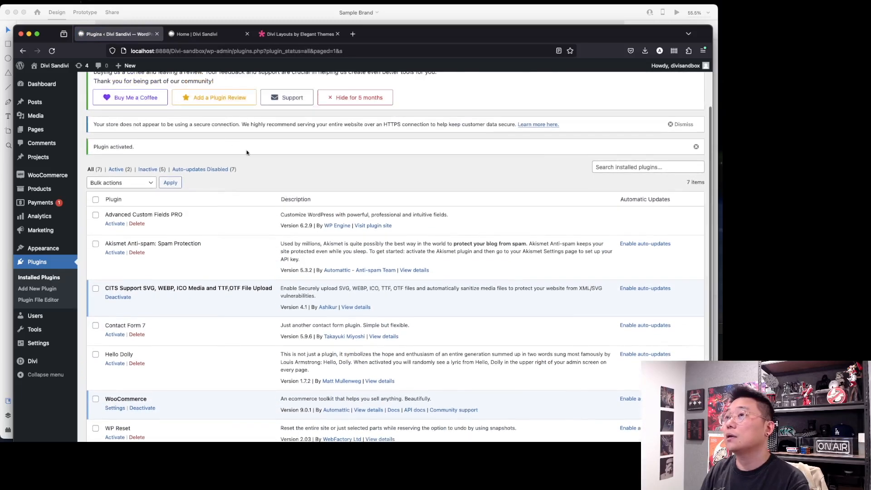
Return to the store's home page and reopen it in the Visual Builder.
click(178, 35)
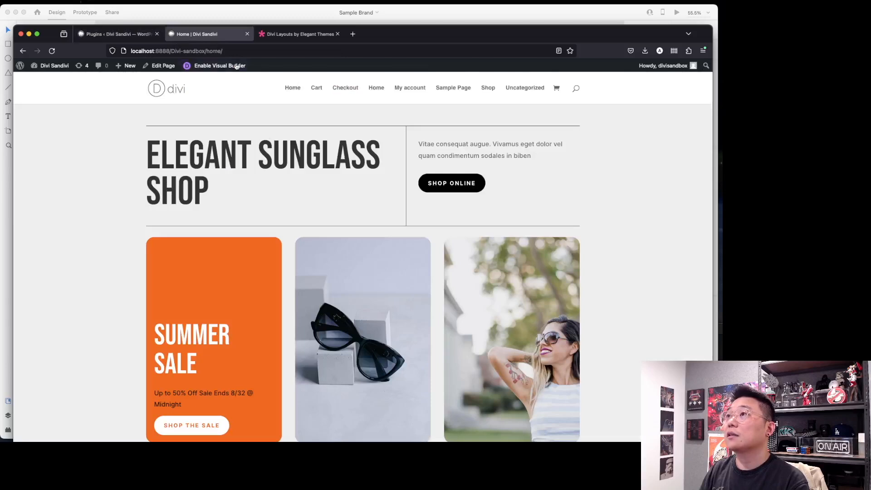
click(221, 66)
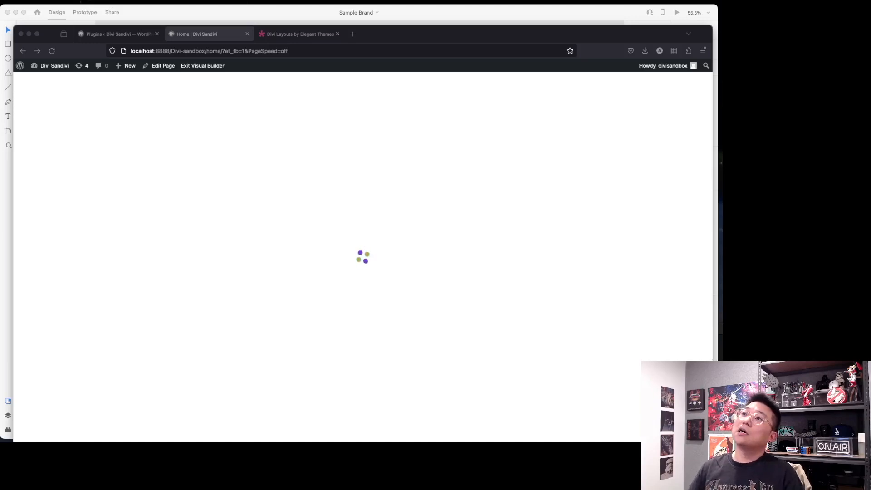
Exit the Visual Builder and relaunch the Home page in the Divi Builder from its WordPress page editor.
click(116, 246)
click(53, 51)
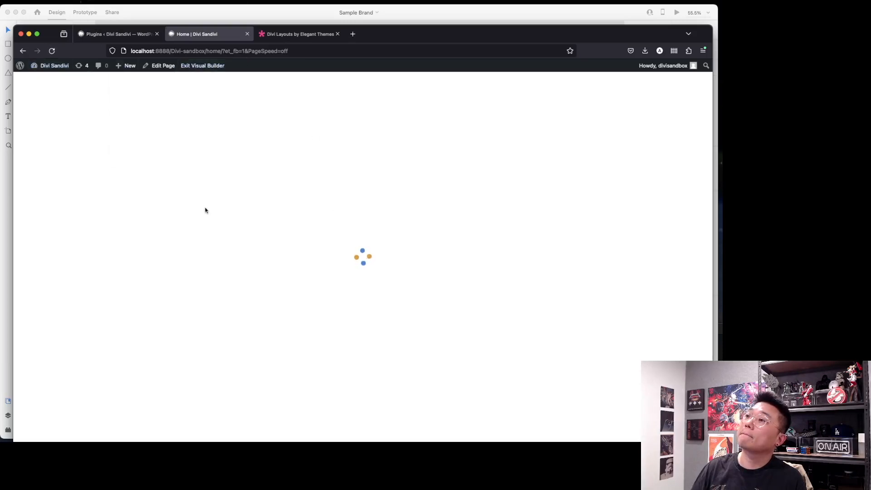
click(51, 51)
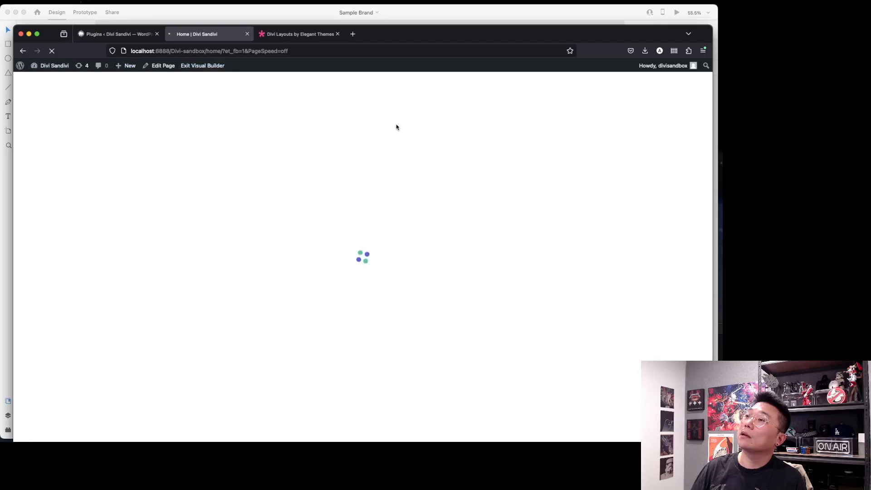
click(215, 68)
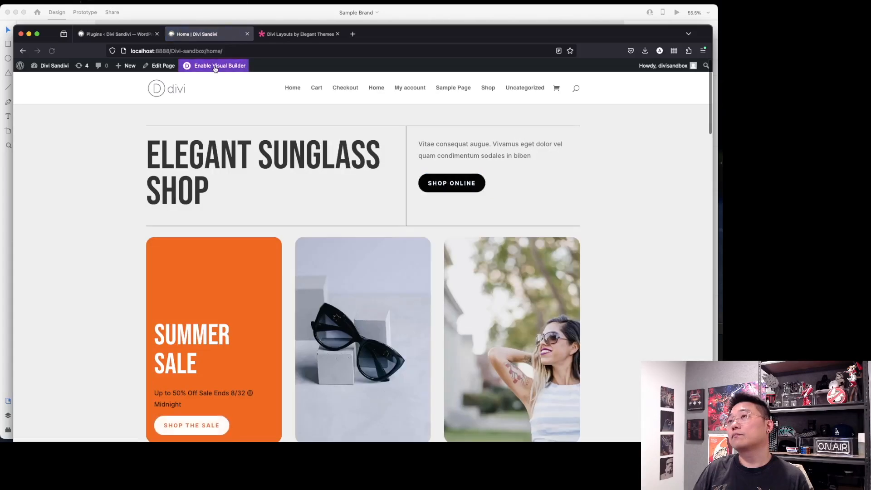
click(215, 67)
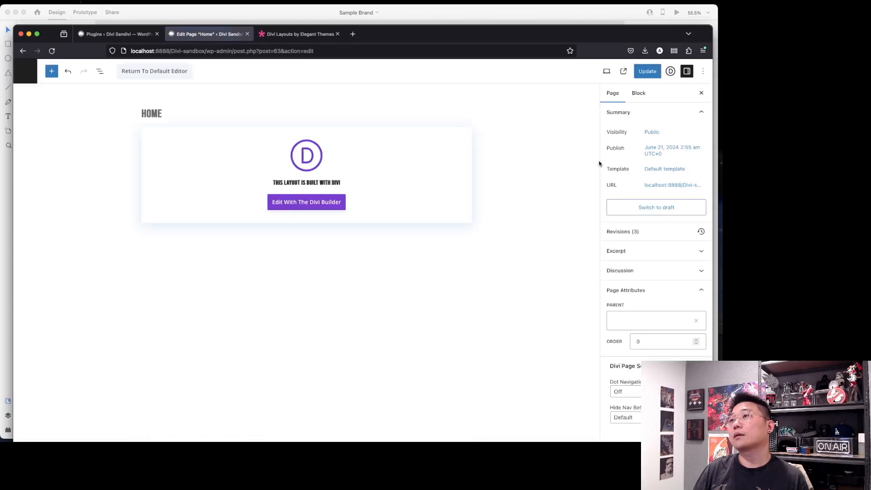
click(303, 180)
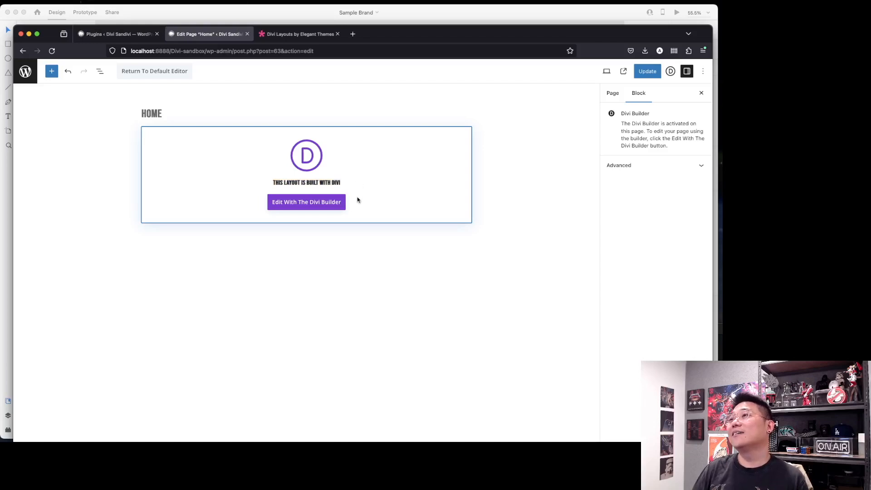
click(332, 206)
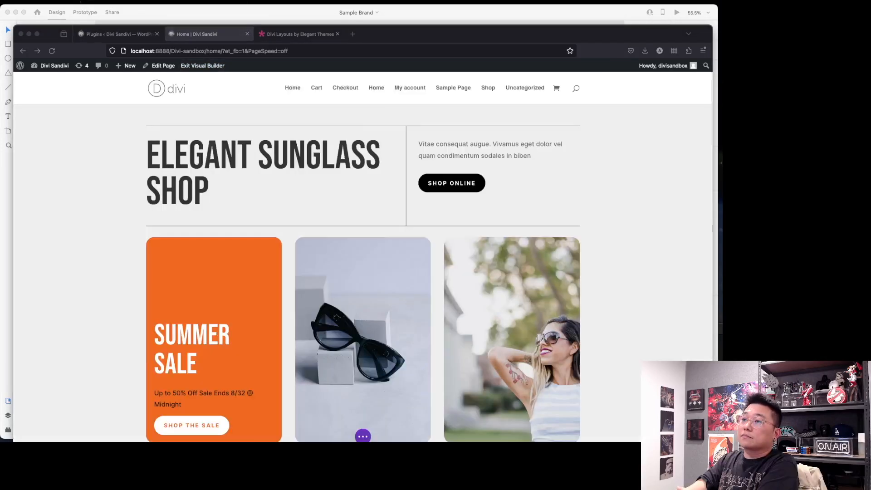
Open the settings of the sale description text under Summer Sale and set its text font to the global Body font.
click(60, 254)
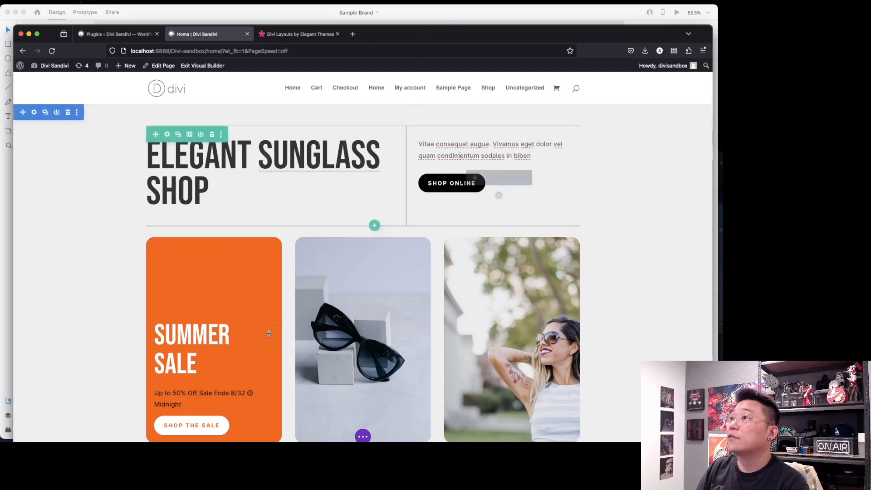
click(200, 392)
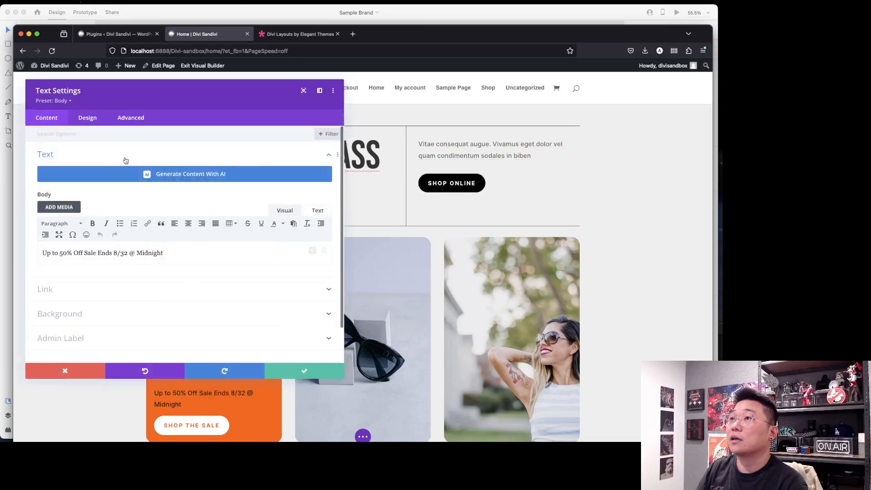
click(91, 121)
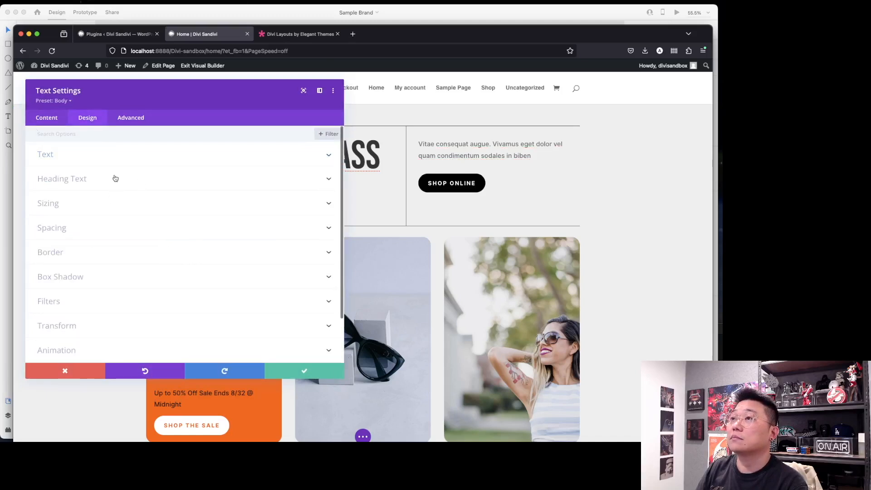
click(115, 155)
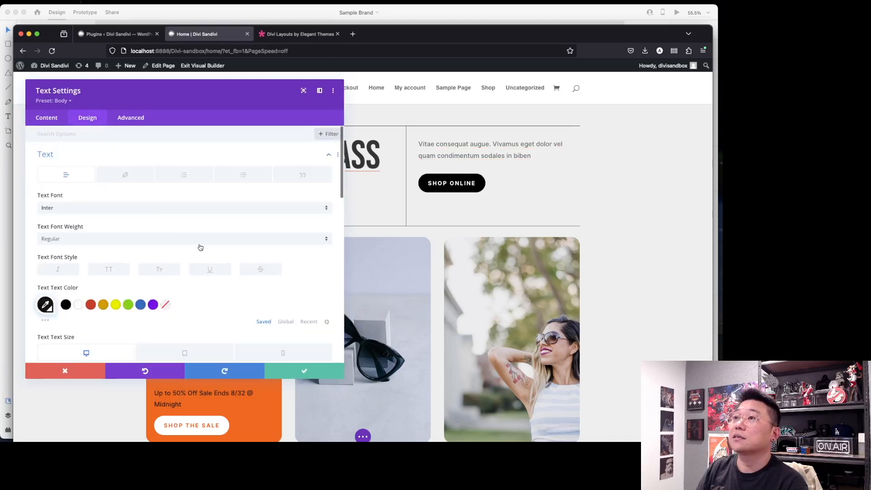
scroll(319, 266, down, 1)
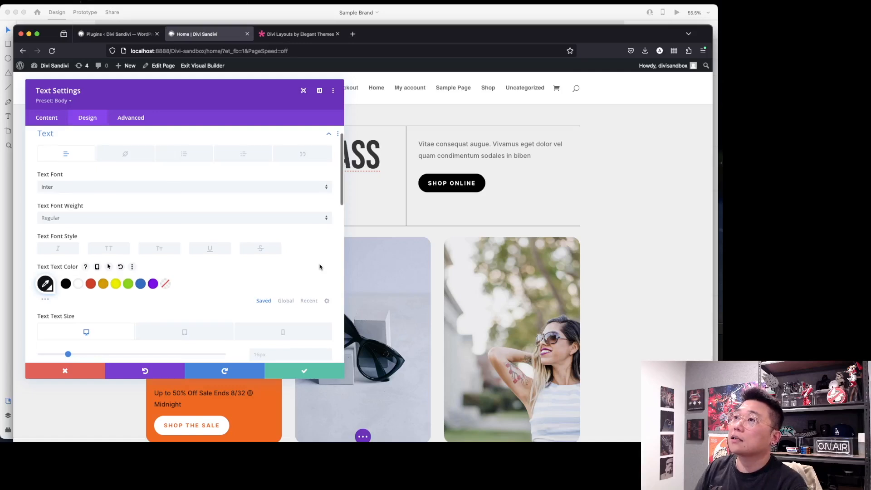
click(299, 188)
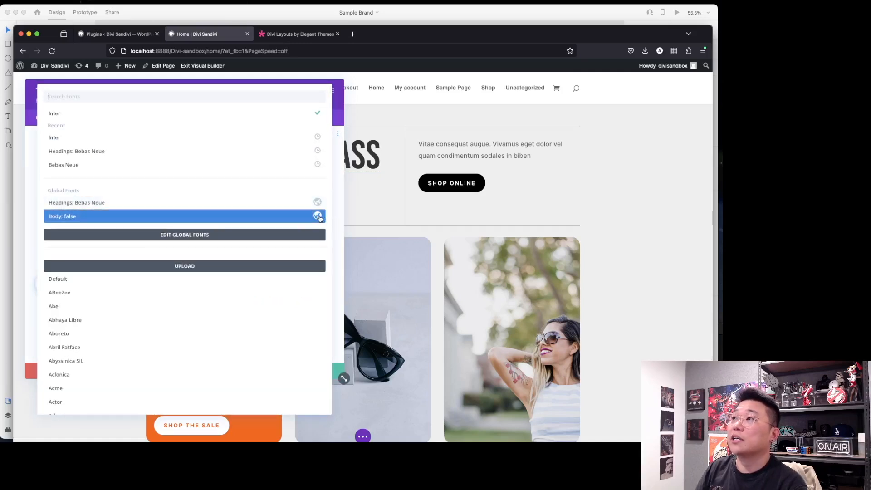
click(182, 216)
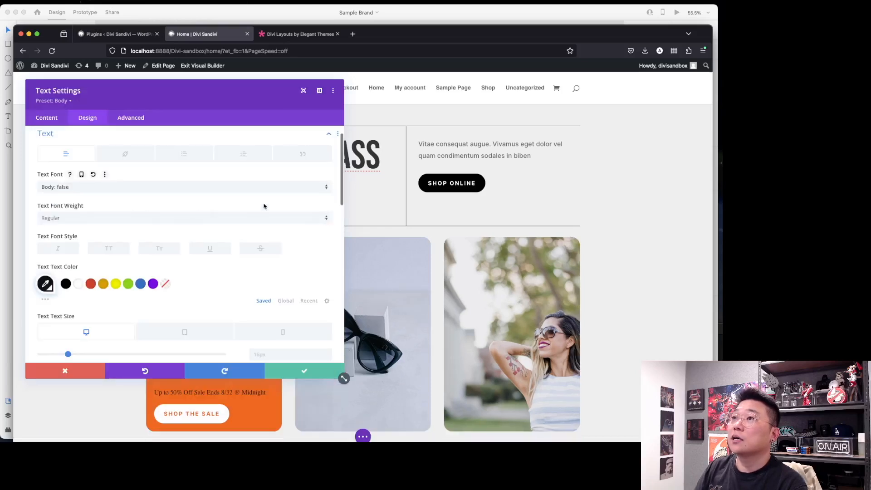
Try to upload metropolis-medium.otf as a custom font named Metropolis Med, and close the upload dialog.
click(173, 192)
click(174, 192)
click(175, 194)
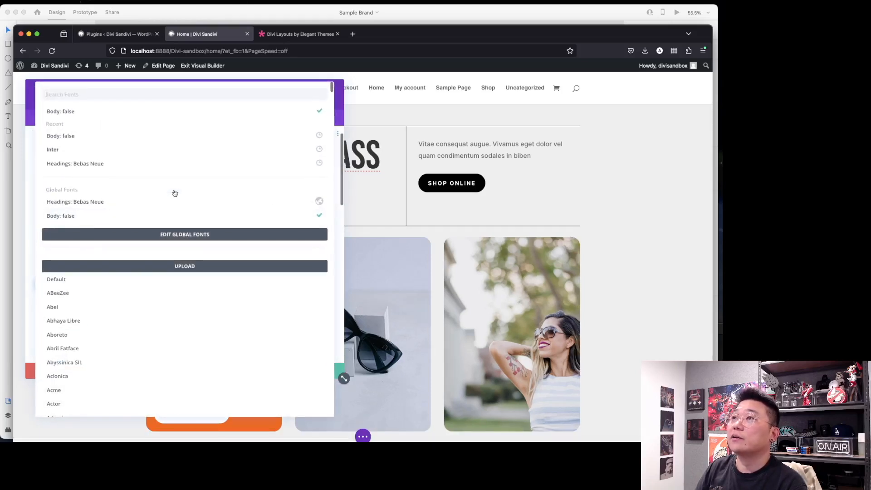
click(203, 267)
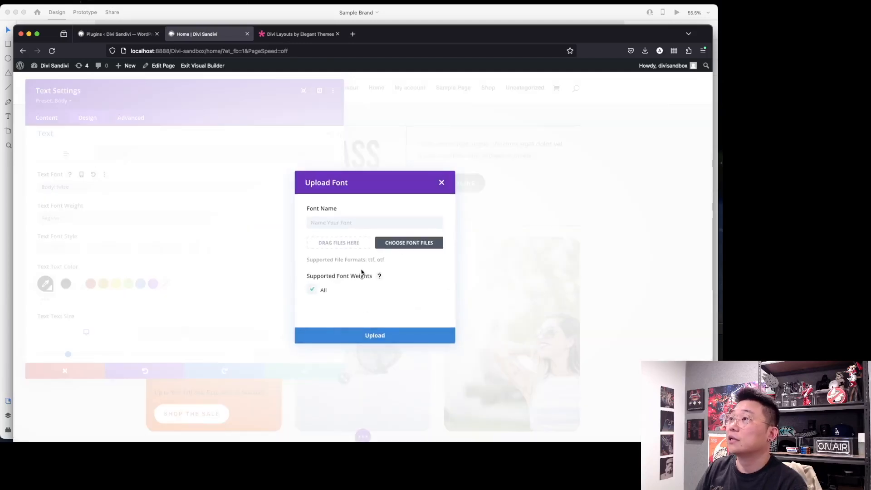
key(super+Tab)
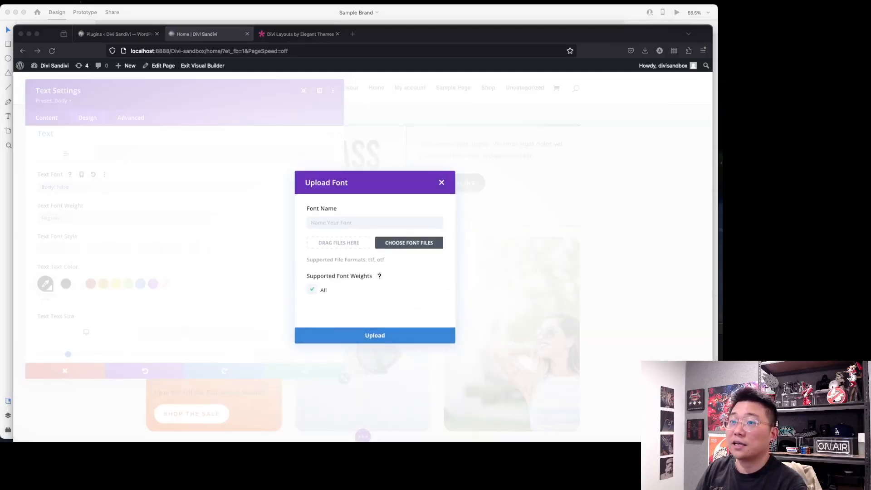
drag(195, 395, 321, 243)
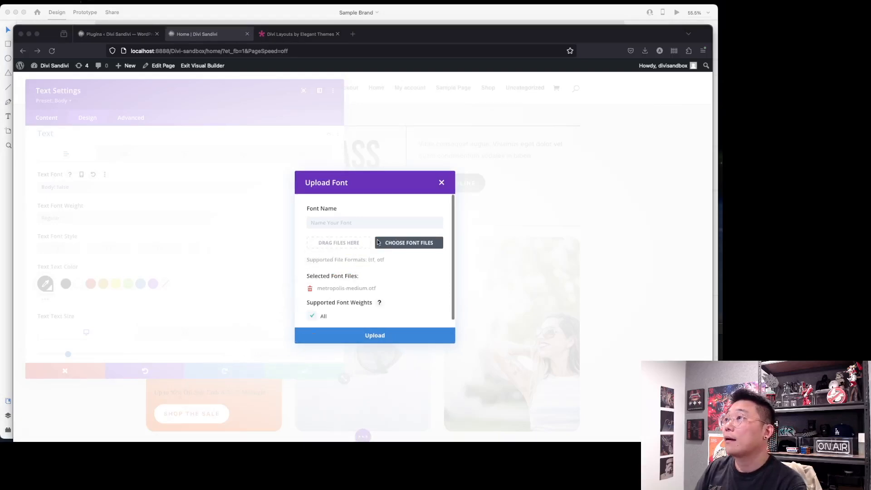
click(395, 222)
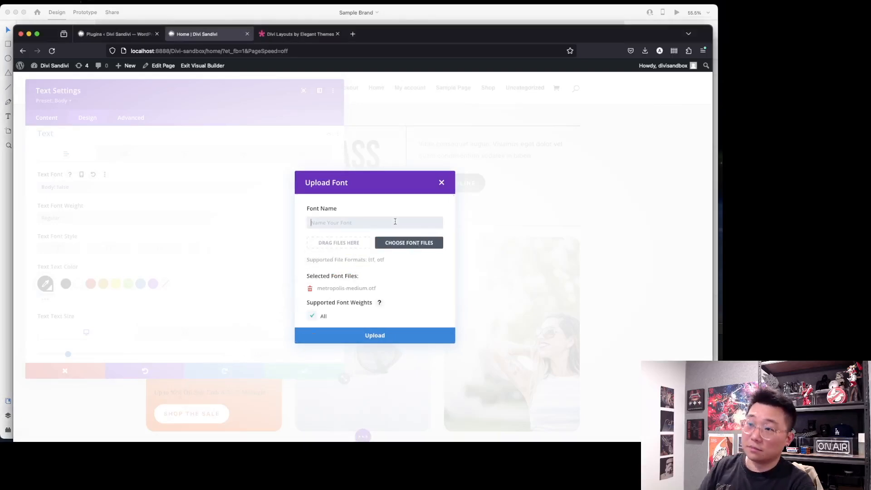
text(Metropolis Med)
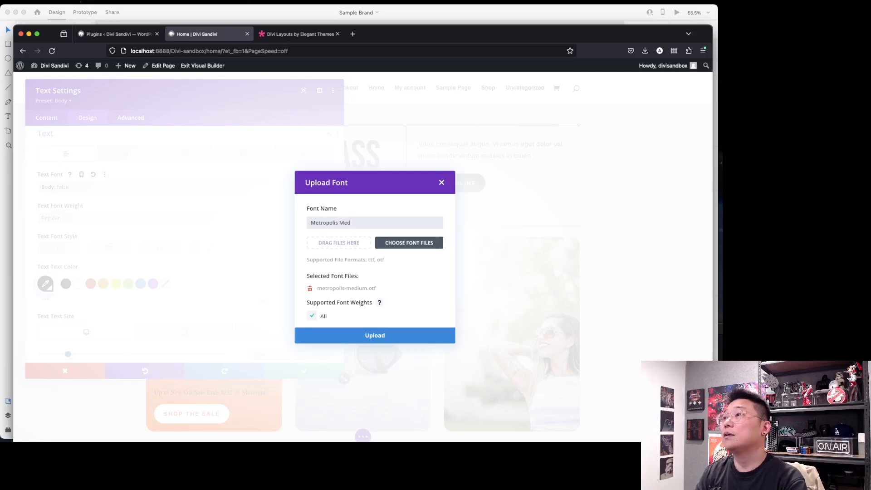
click(384, 335)
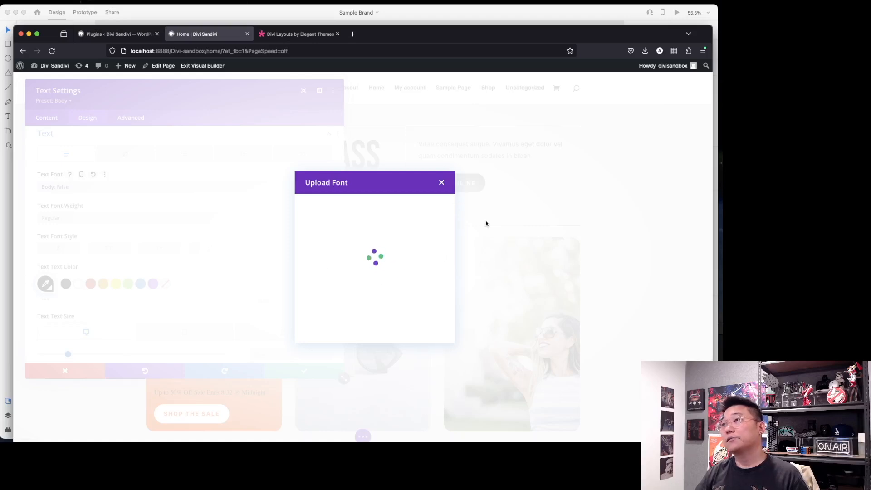
click(441, 183)
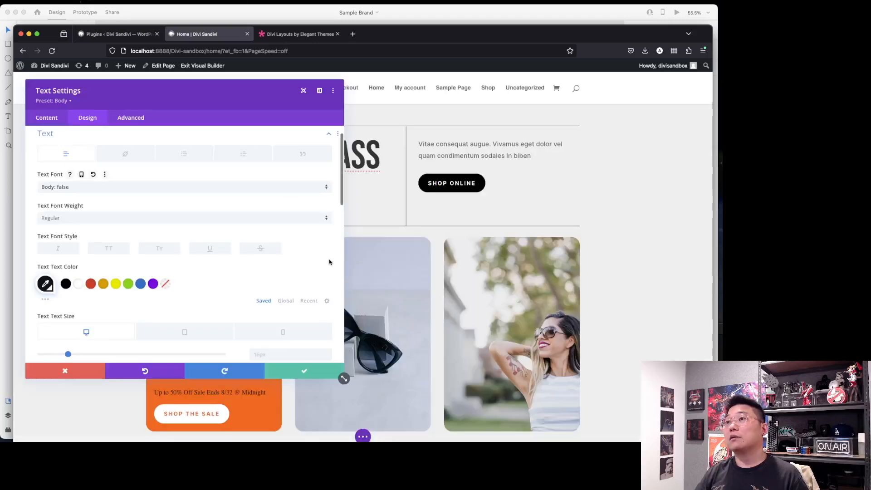
click(221, 189)
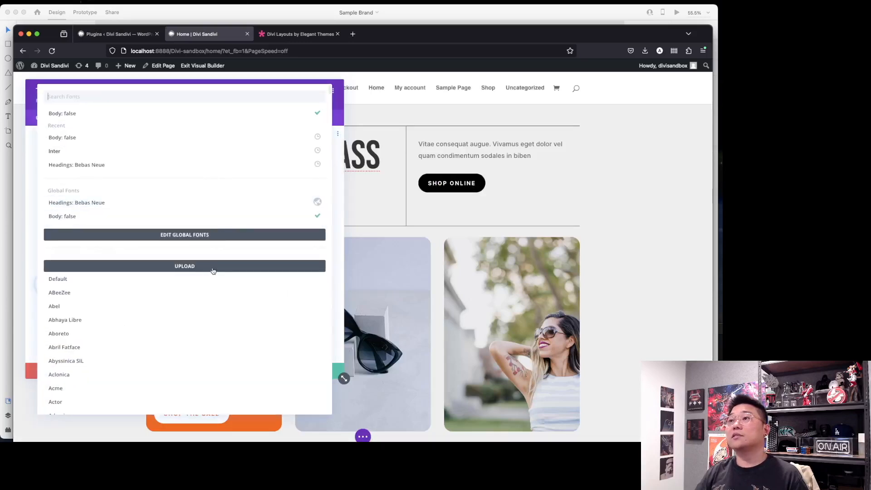
click(209, 237)
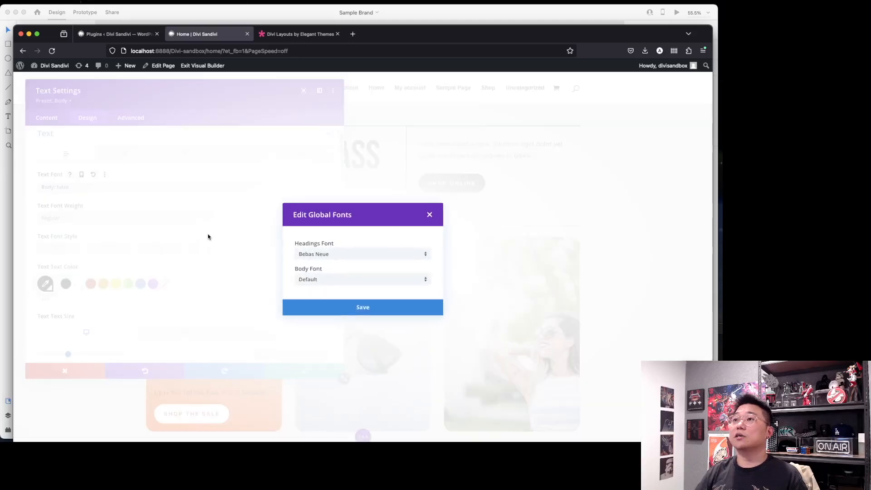
click(341, 280)
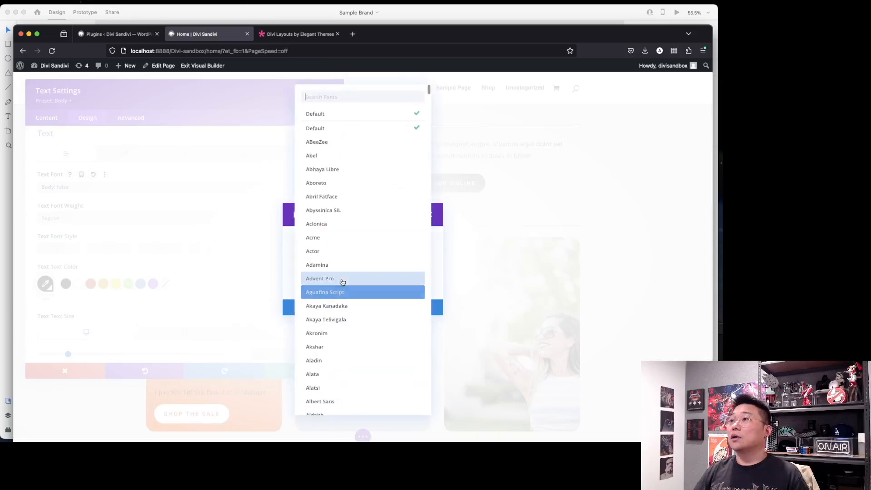
click(443, 249)
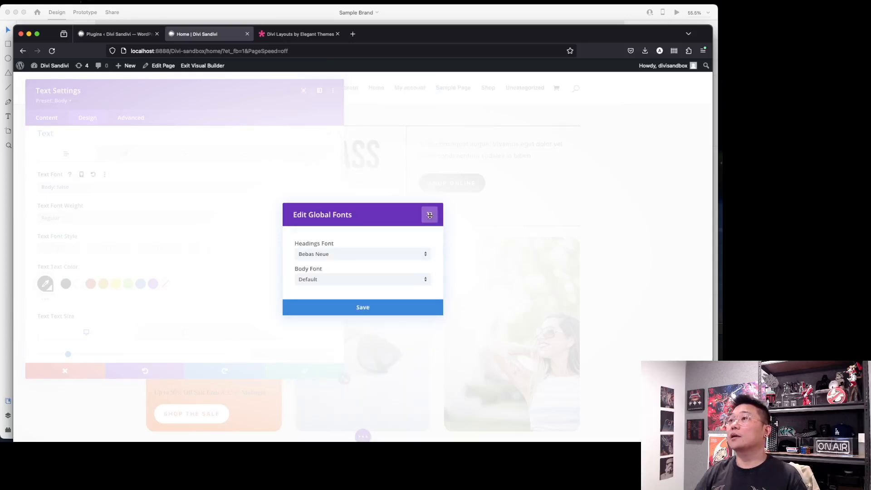
click(429, 215)
Upload metropolis-medium.otf as a custom font named Metropolis Medium for the Summer Sale description text.
click(182, 188)
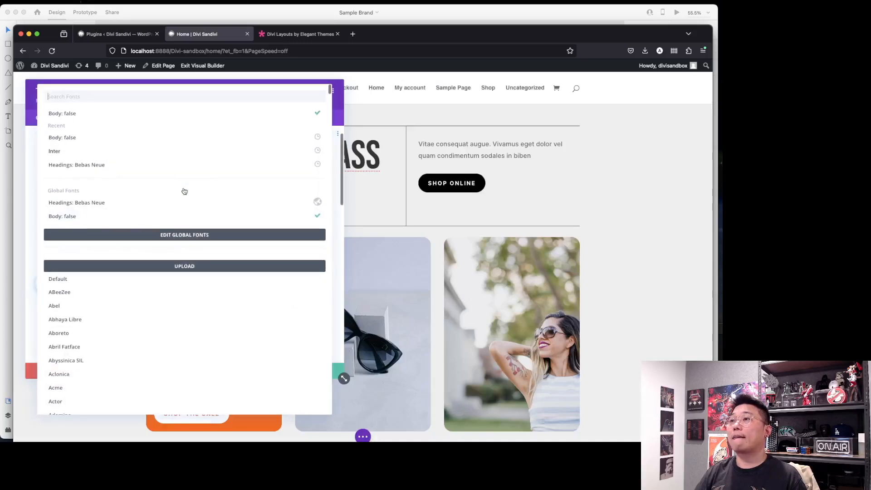
click(281, 234)
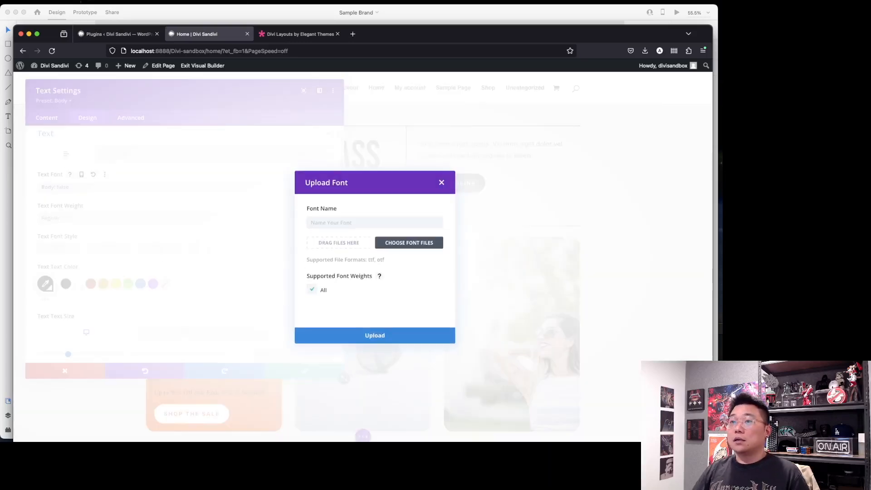
drag(372, 436, 355, 238)
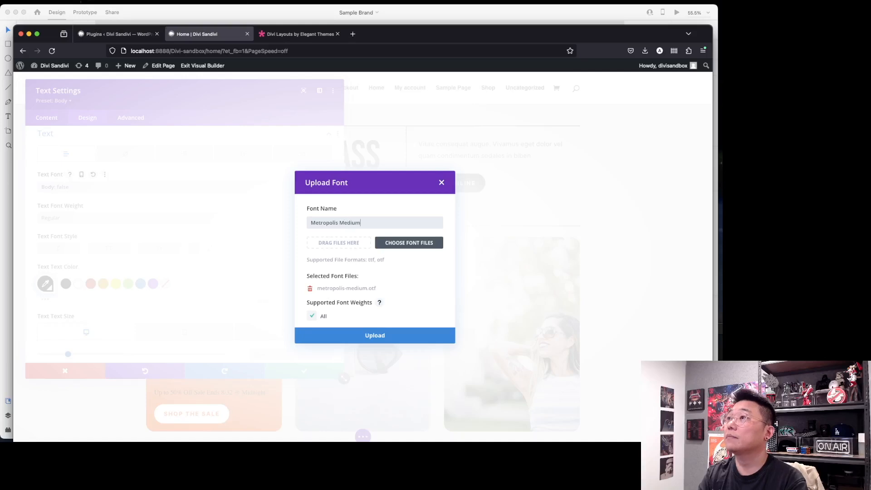
click(381, 335)
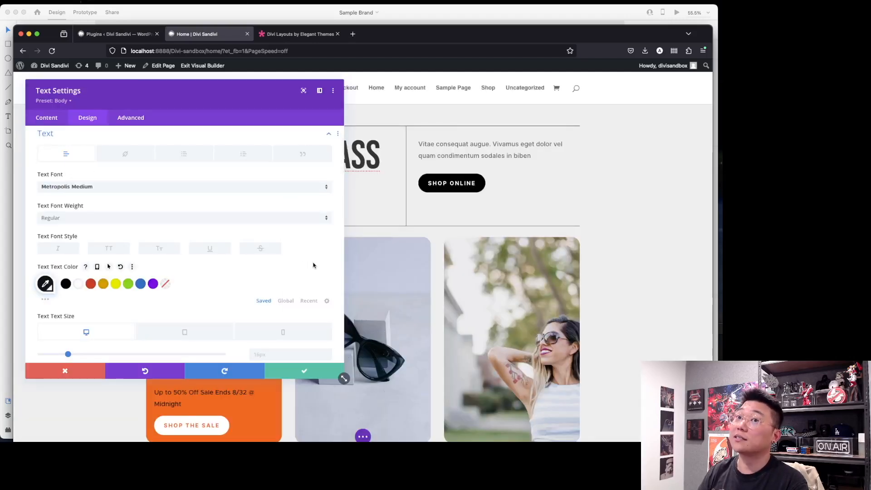
Switch the Summer Sale description to the global Body font, with Metropolis Medium as that global font, and save the module.
click(149, 188)
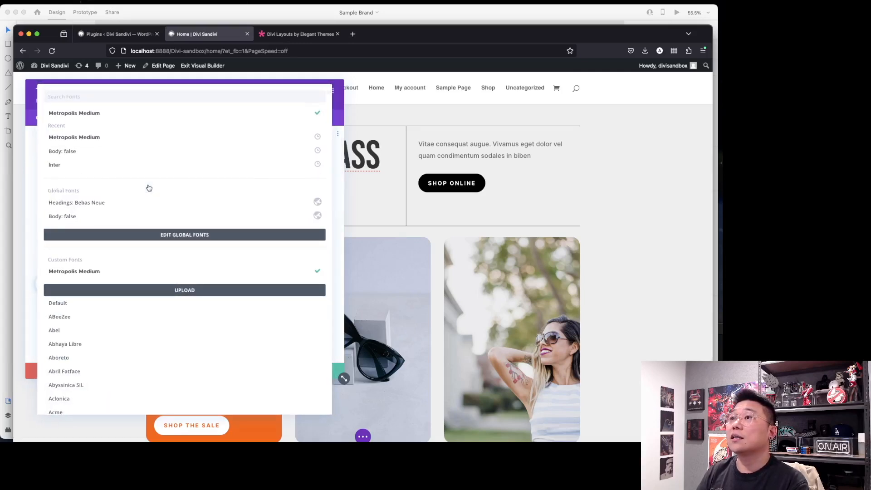
click(319, 217)
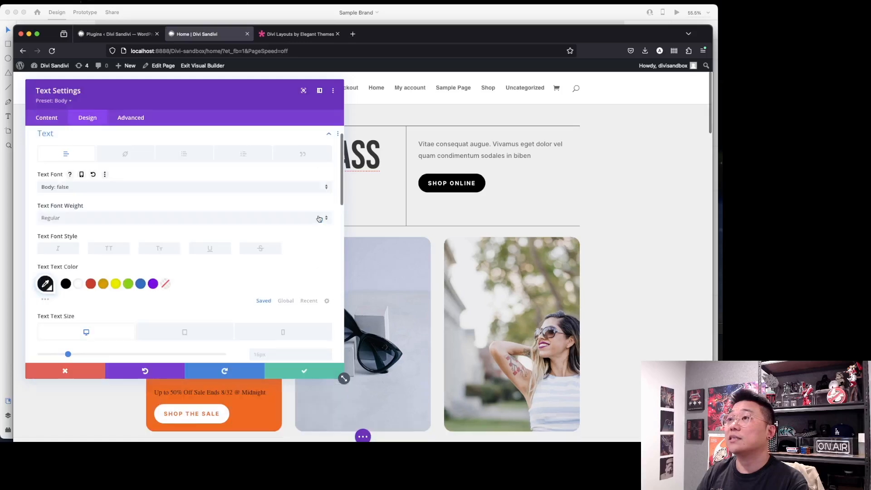
click(319, 189)
click(203, 231)
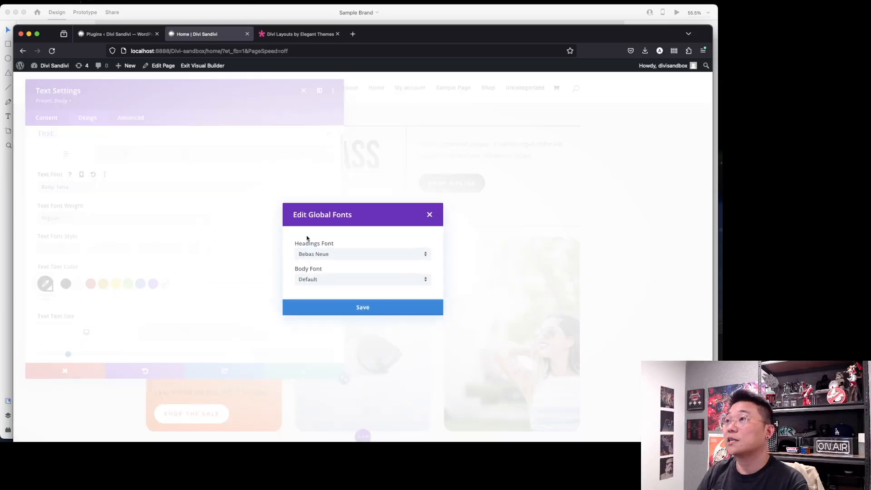
click(343, 278)
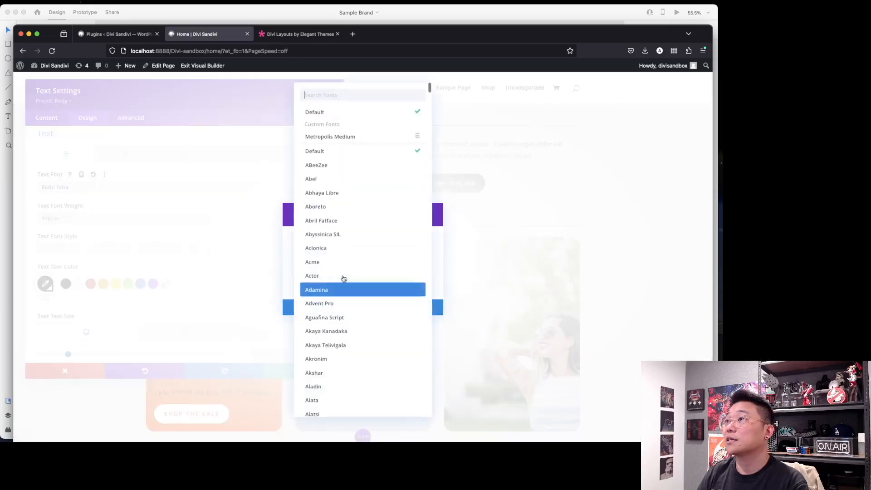
click(353, 137)
click(366, 305)
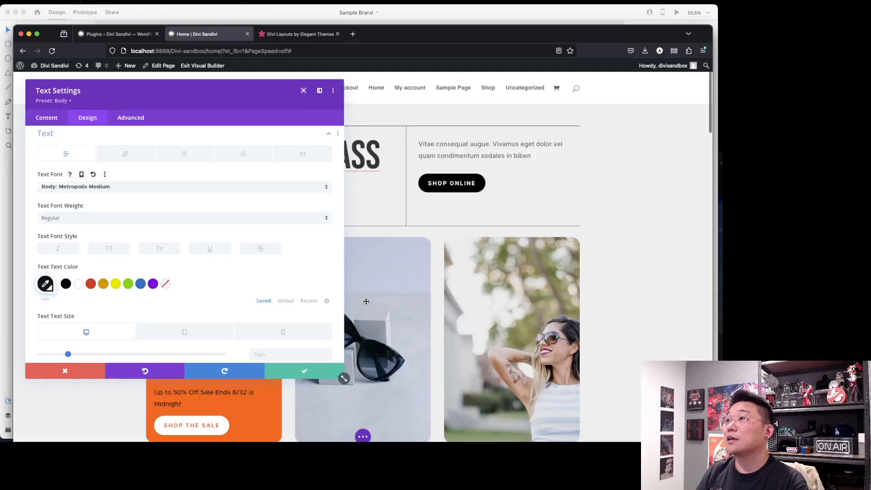
click(300, 373)
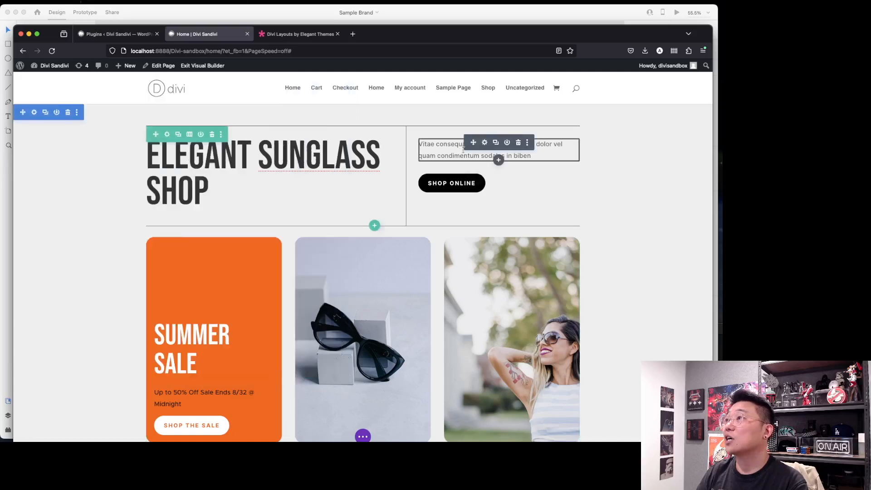
Set the text font of the description above the Shop Online button to the global Body font, Metropolis Medium, and save the module.
click(484, 143)
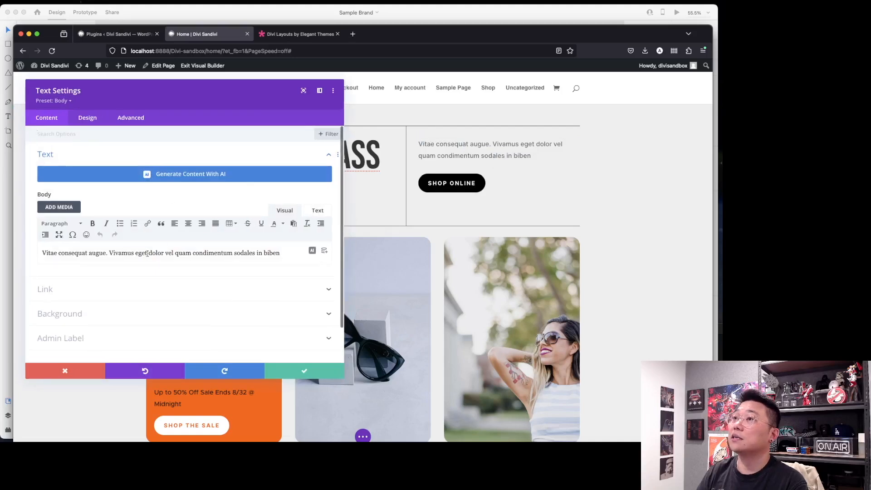
click(84, 123)
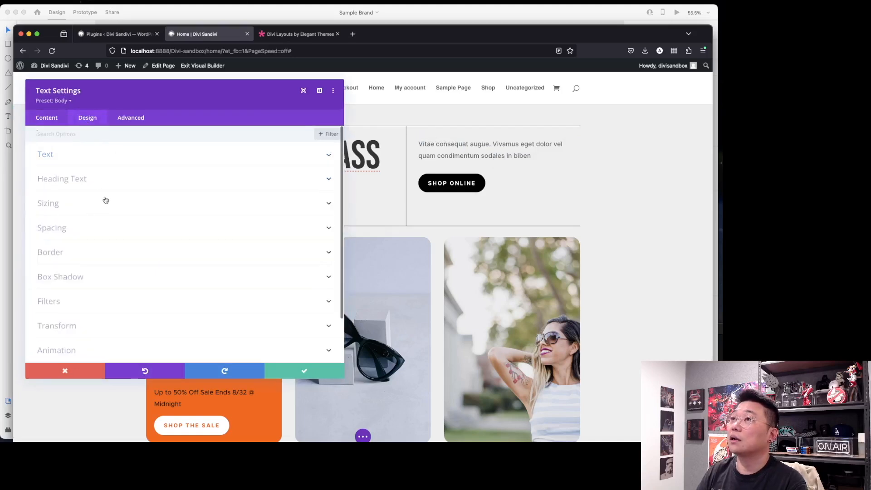
click(107, 164)
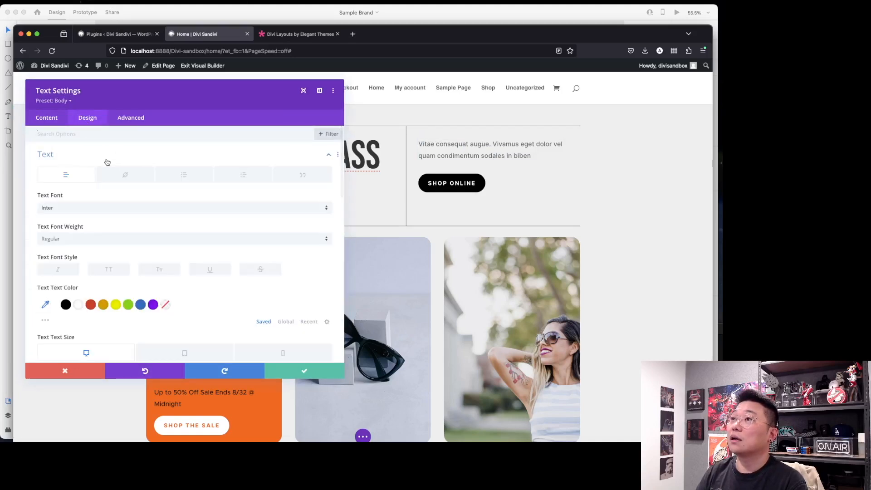
click(190, 210)
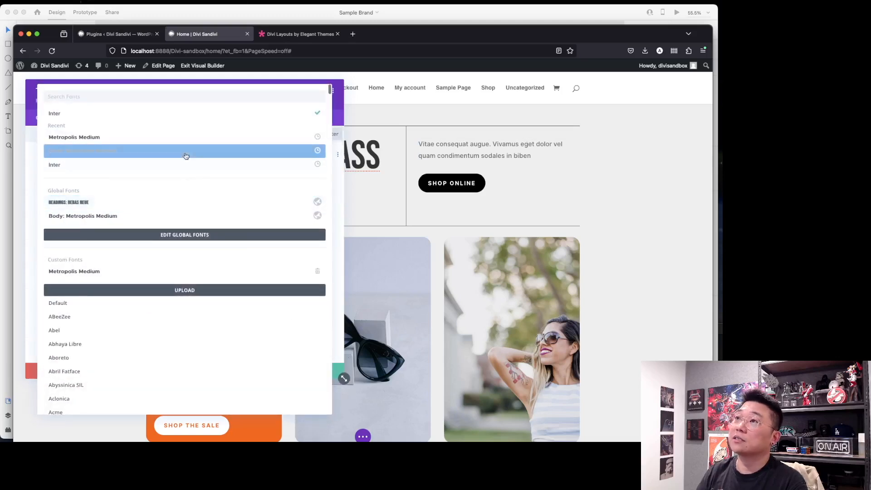
click(159, 216)
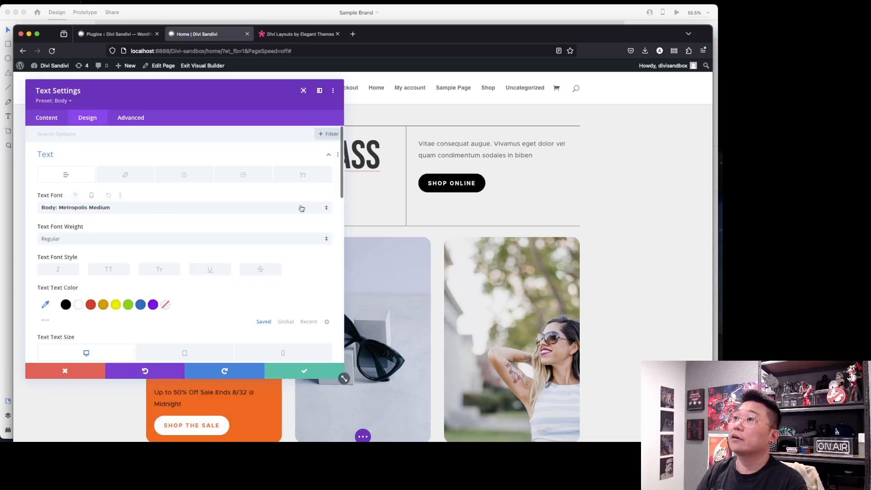
click(304, 371)
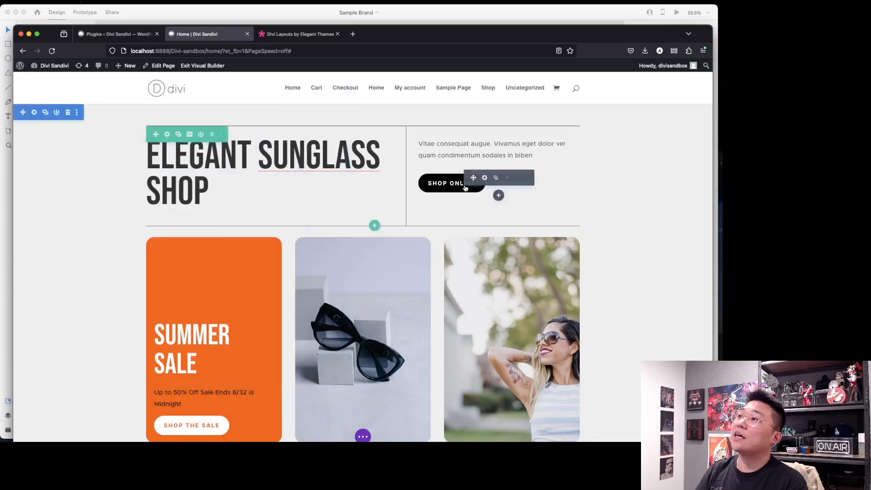
Set the Shop Online button's font to the global Body font, Metropolis Medium.
click(429, 189)
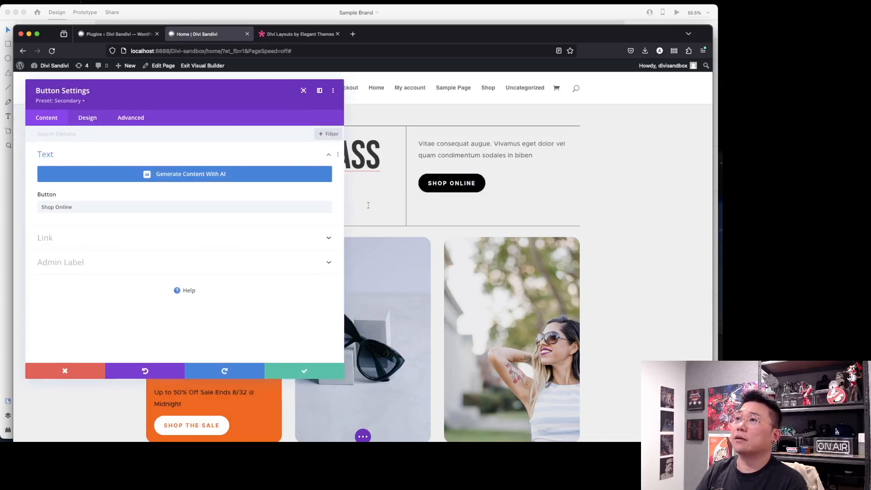
click(88, 118)
click(78, 178)
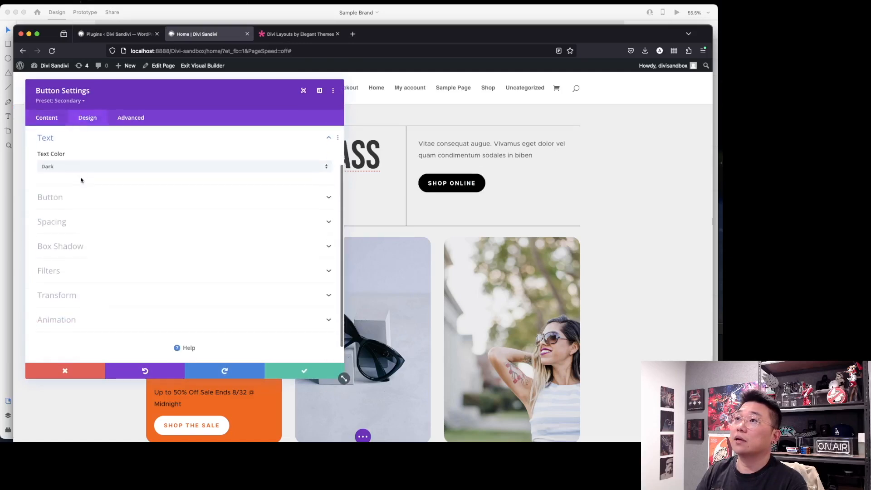
click(106, 204)
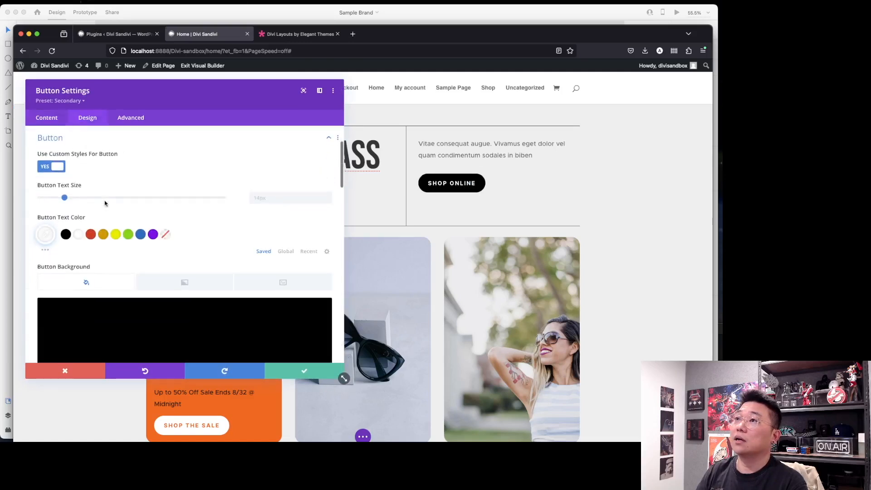
scroll(194, 202, up, 3)
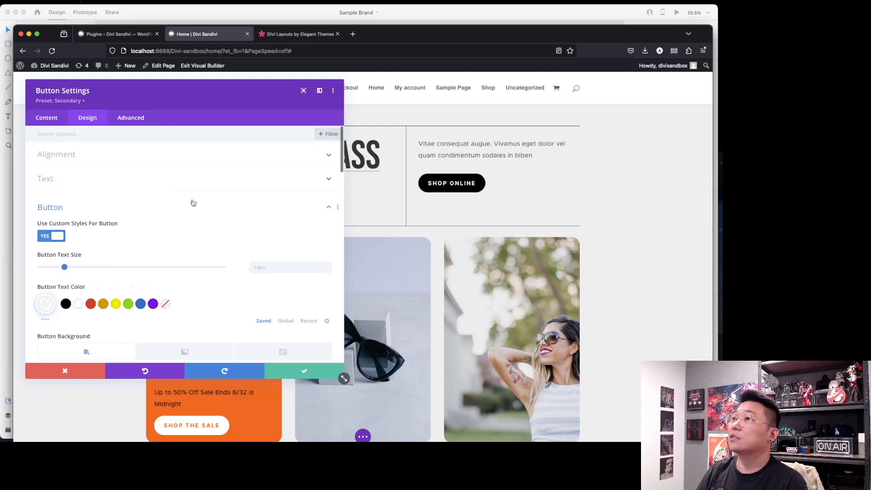
click(124, 175)
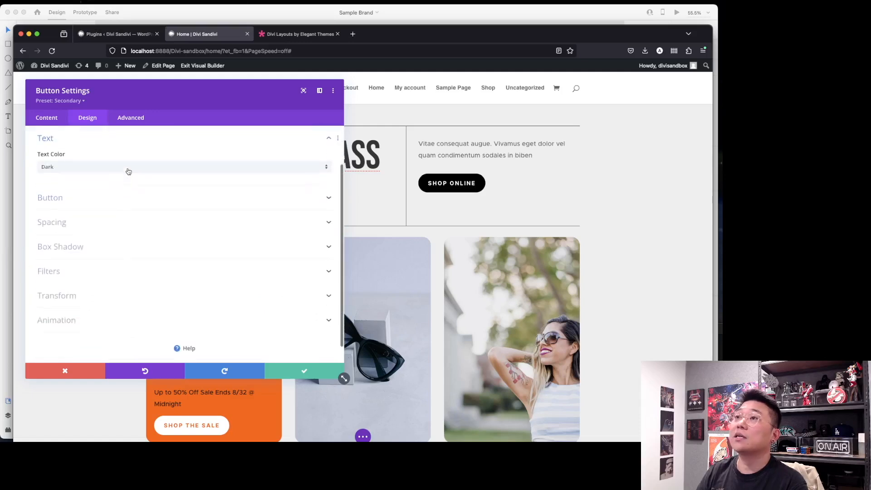
click(145, 200)
scroll(140, 253, down, 3)
scroll(141, 256, up, 3)
scroll(141, 256, down, 10)
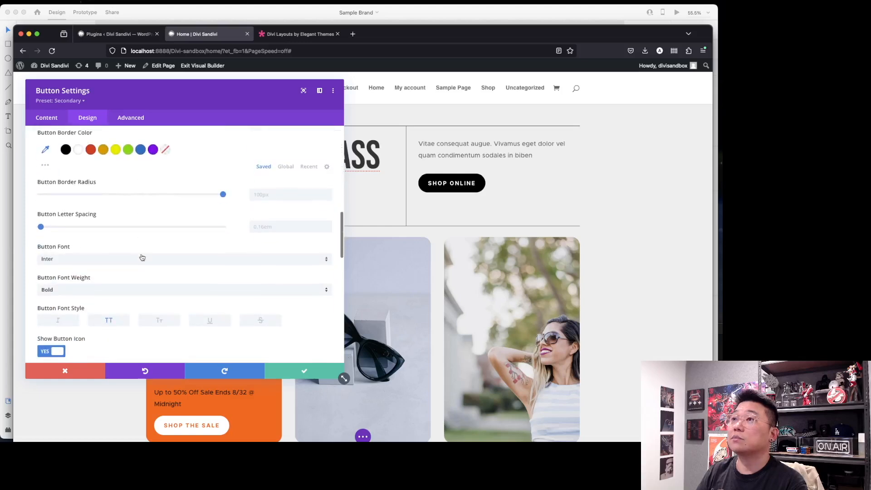
scroll(154, 254, down, 1)
click(164, 252)
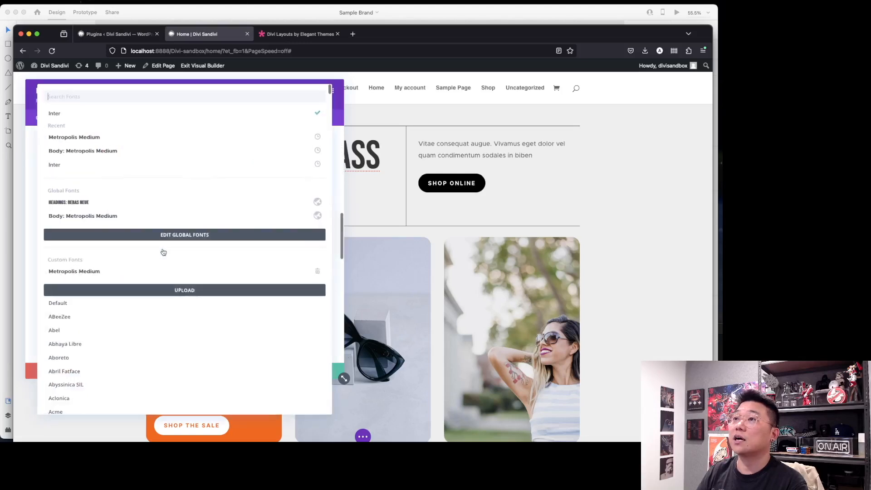
click(159, 213)
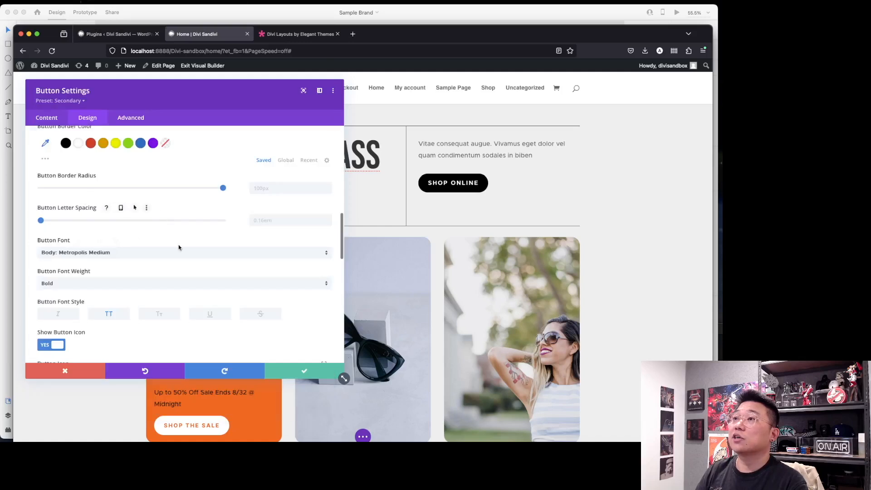
Try the Heavy font weight on the Shop Online button, and set the weight to Medium instead.
click(173, 284)
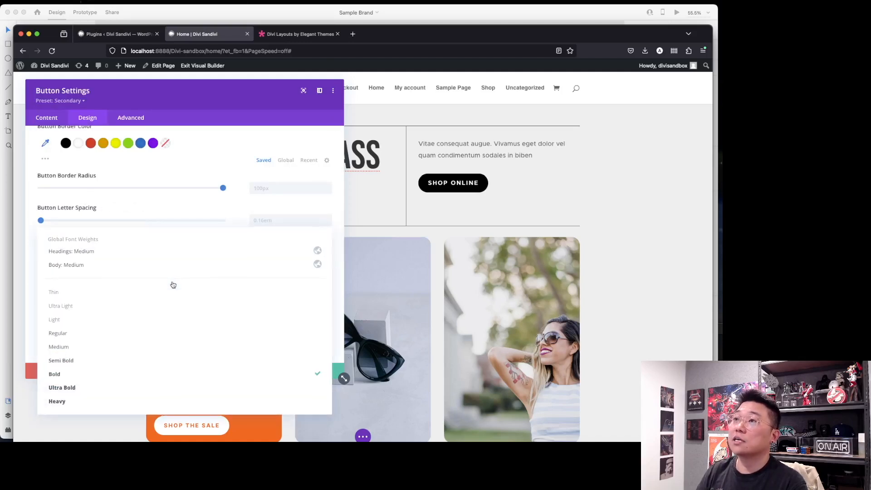
click(112, 401)
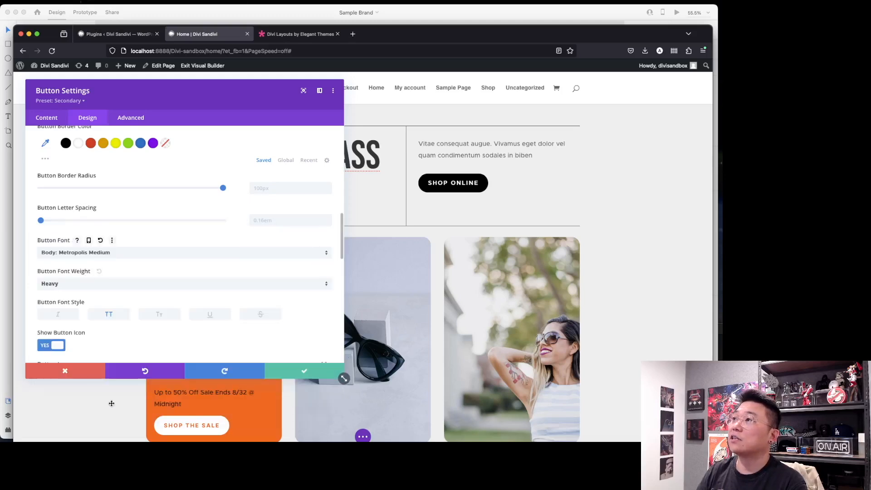
click(138, 286)
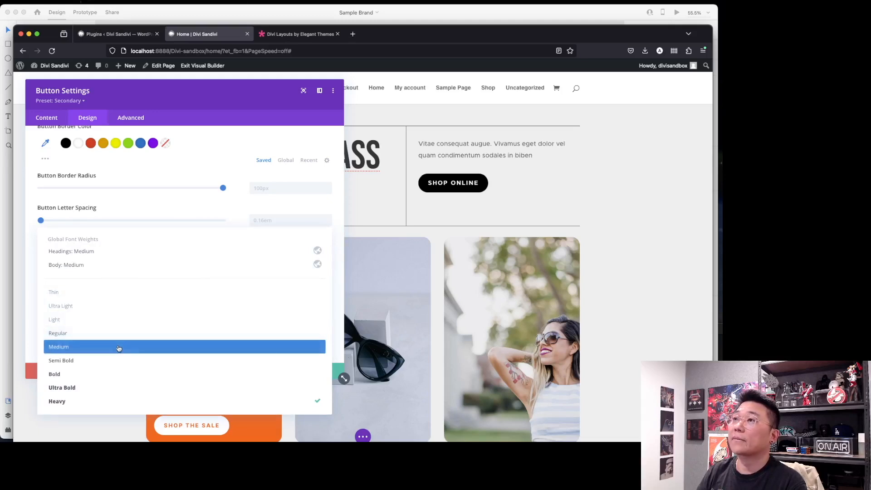
click(118, 348)
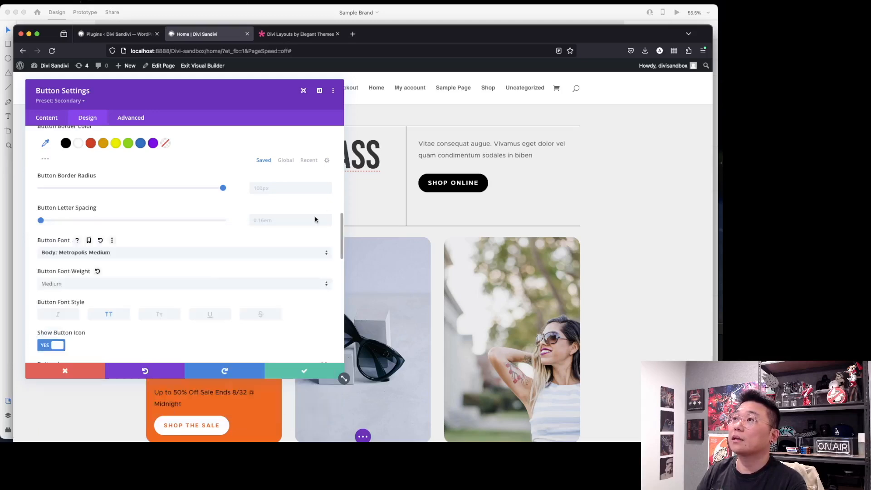
Upload metropolis-black.otf as a custom font named Metropolis Black for the Shop Online button, and save the button.
click(132, 252)
click(188, 291)
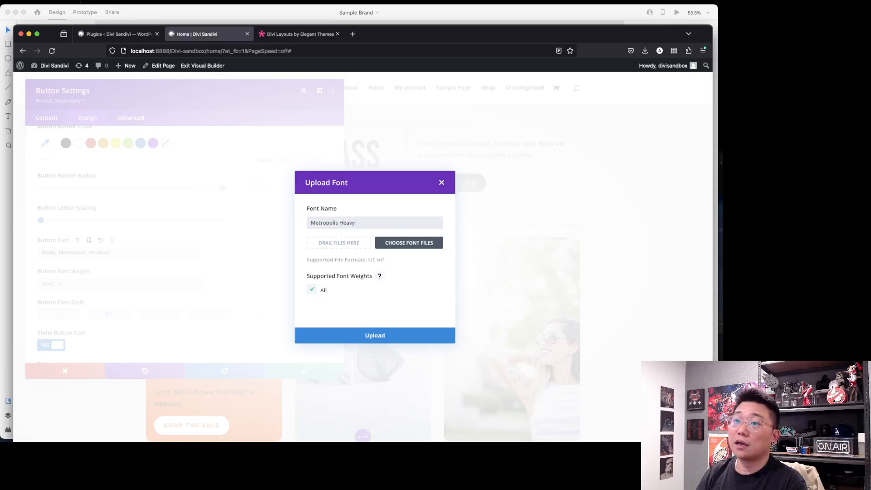
key(alt+shift+Left)
text(Black)
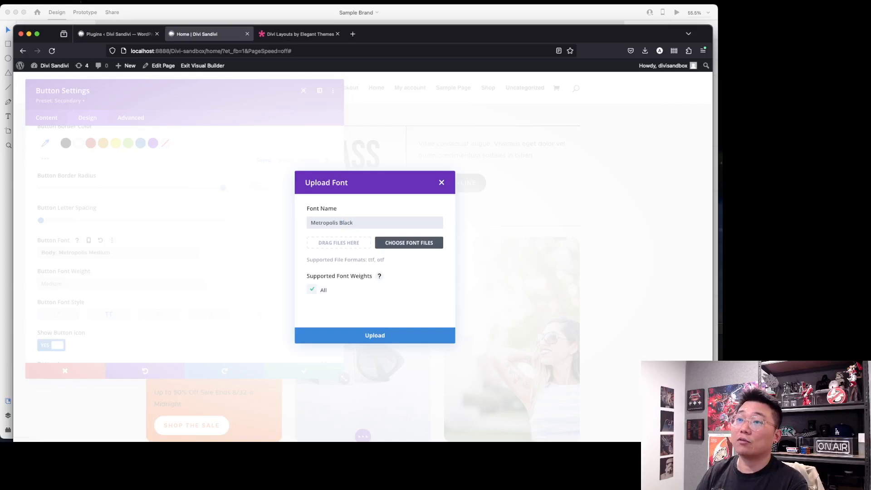
click(409, 242)
drag(143, 435, 356, 244)
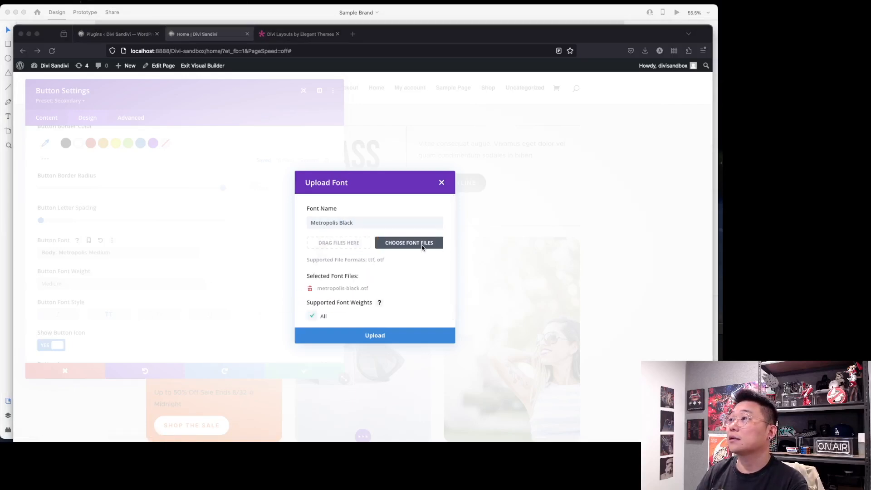
click(379, 338)
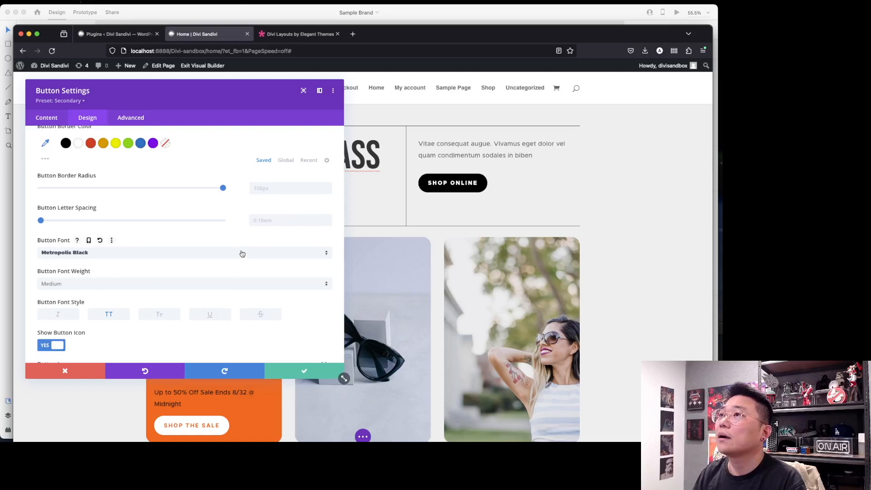
click(304, 370)
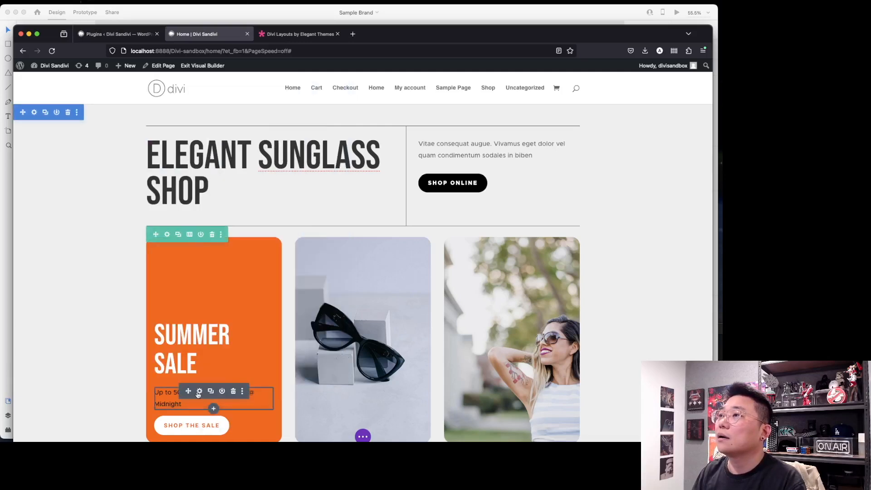
Check which text font the Summer Sale description uses, and close its settings.
click(199, 392)
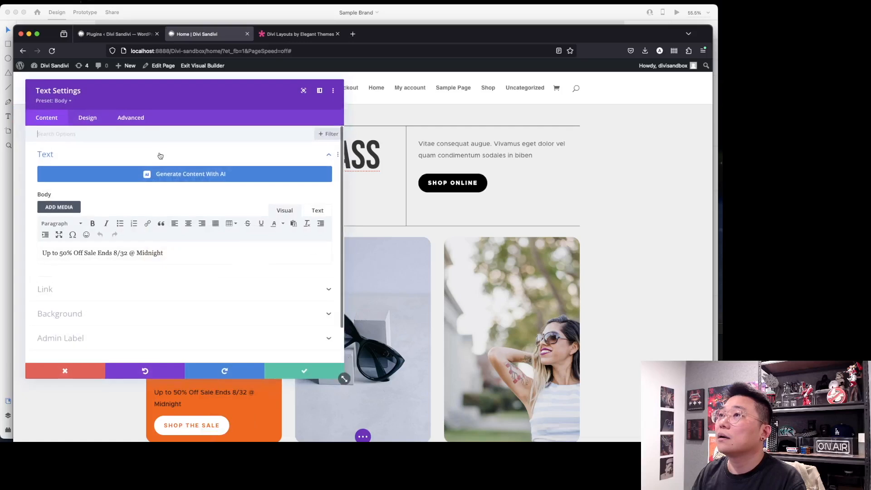
click(85, 120)
click(124, 165)
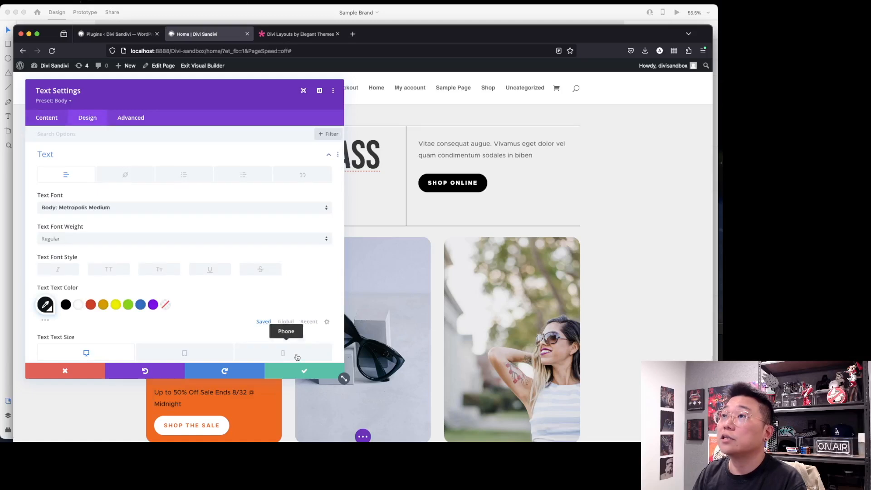
click(282, 376)
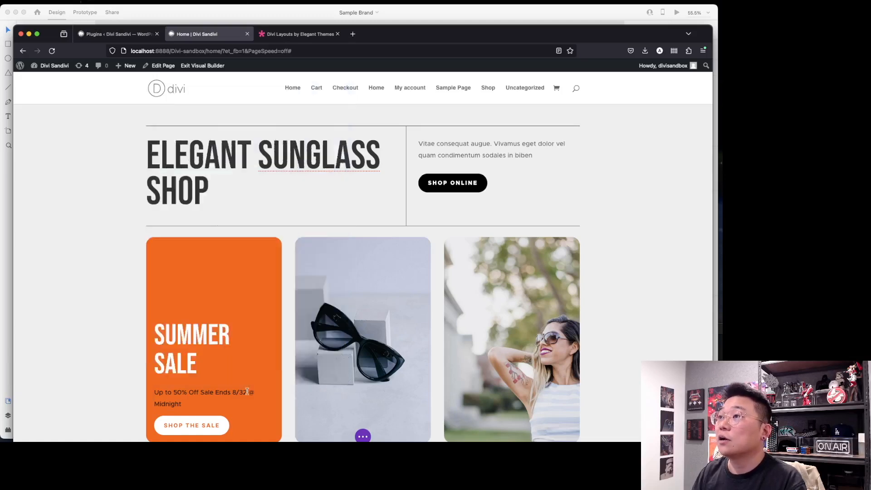
Set the Shop The Sale button's font to Metropolis Black and save the button.
scroll(207, 294, down, 5)
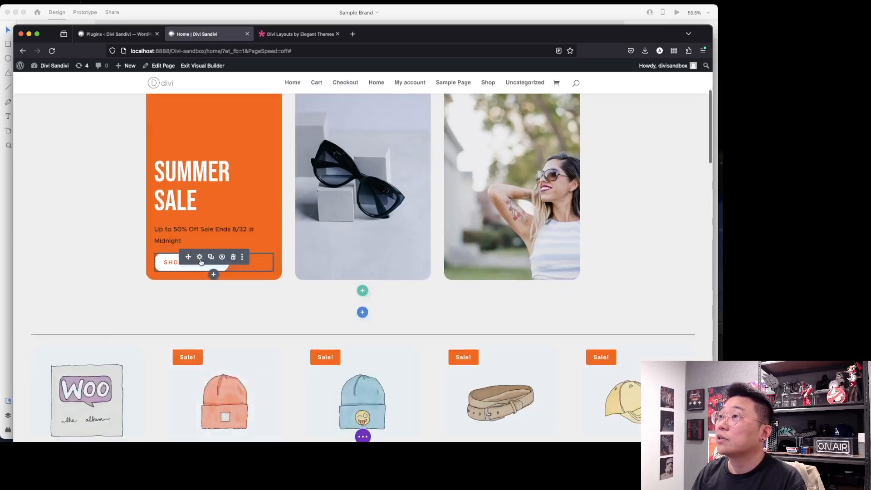
click(200, 257)
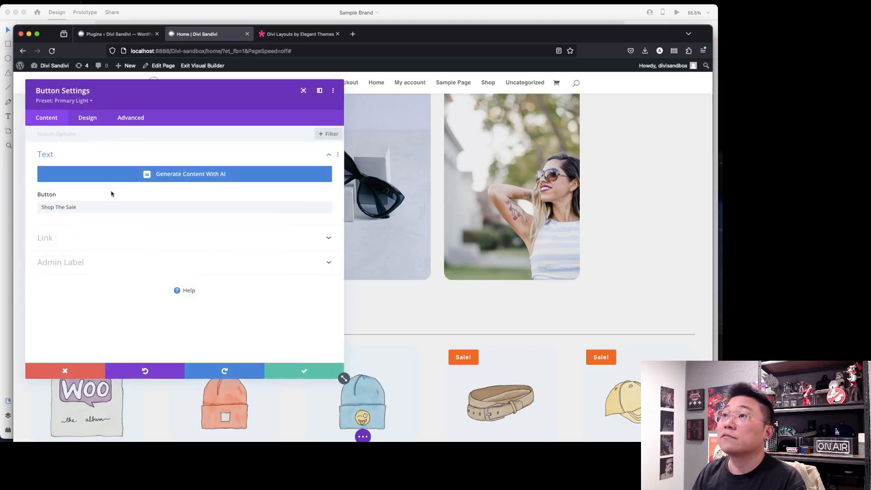
click(87, 119)
click(114, 178)
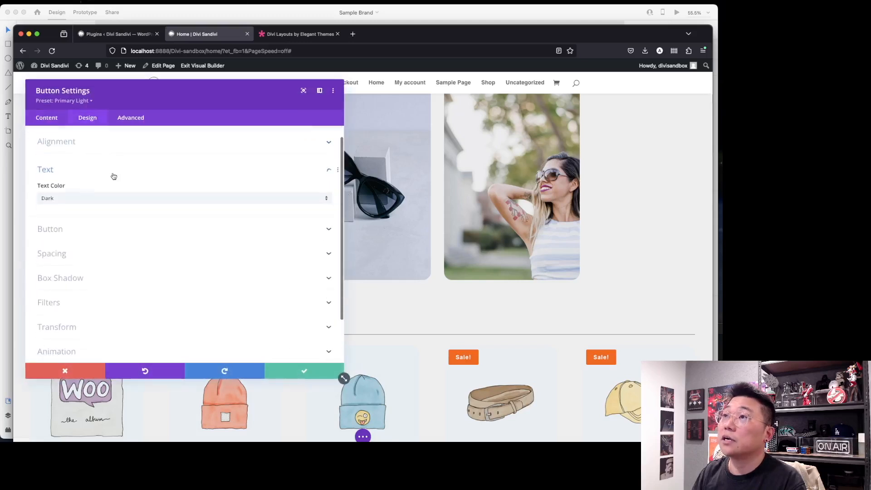
click(110, 198)
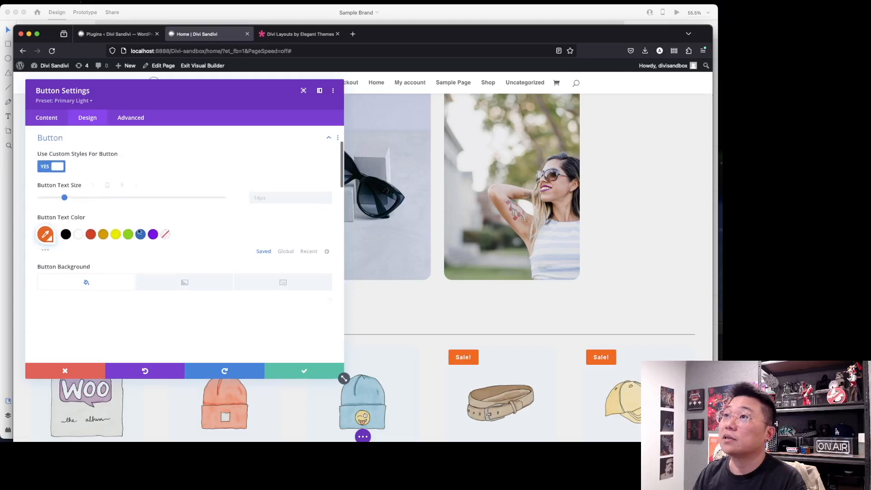
click(222, 283)
scroll(225, 284, down, 10)
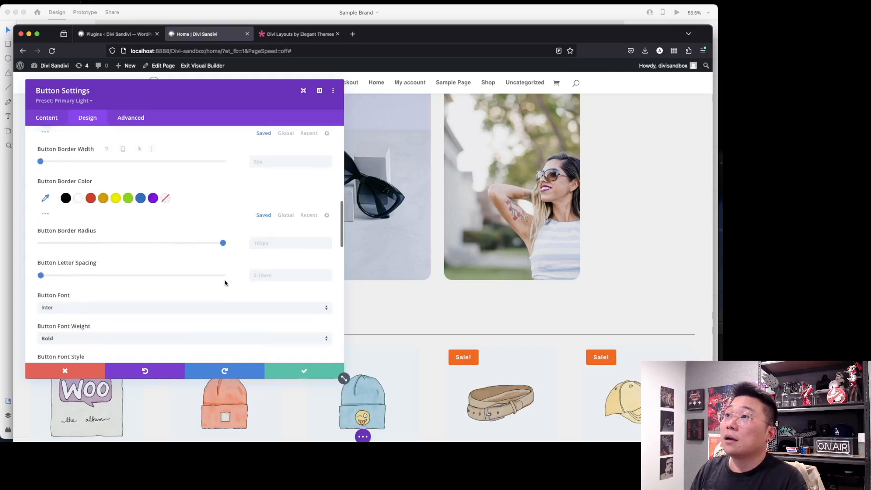
click(201, 219)
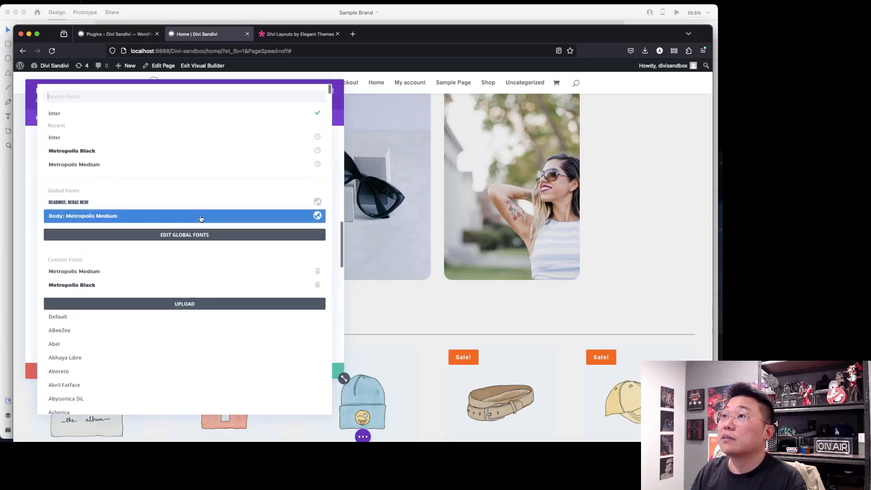
click(184, 151)
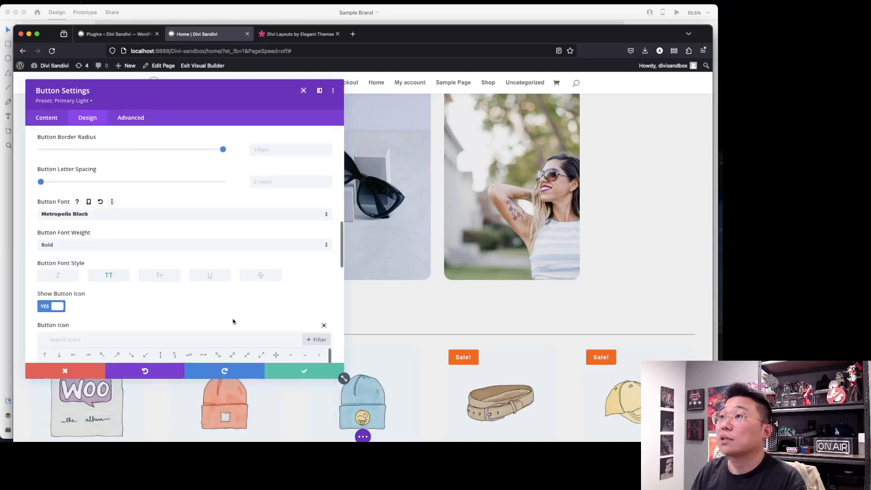
click(293, 371)
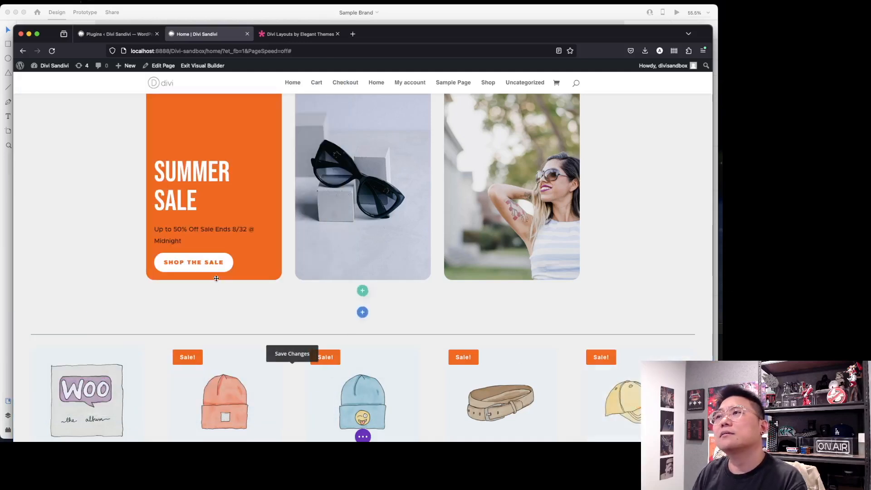
scroll(547, 288, up, 5)
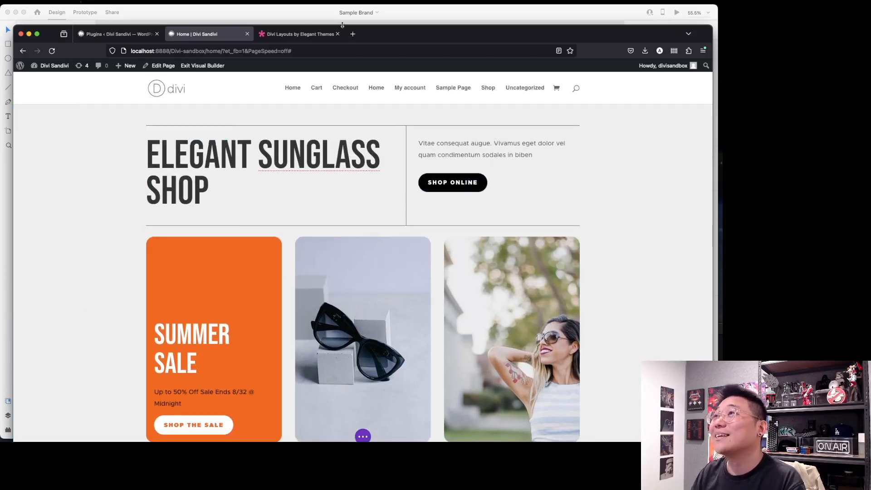
Switch to the Sample Brand design, examine the Heading Tree text style up close, and return to the browser.
click(281, 17)
click(167, 221)
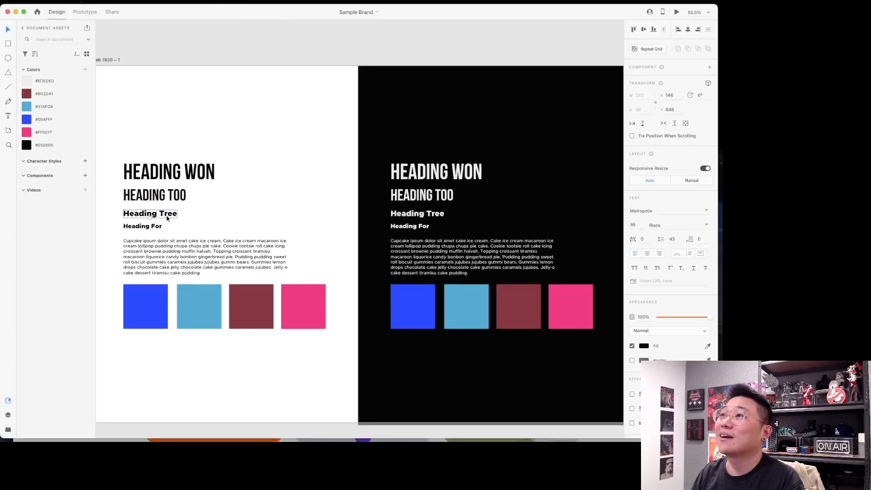
scroll(157, 212, up, 10)
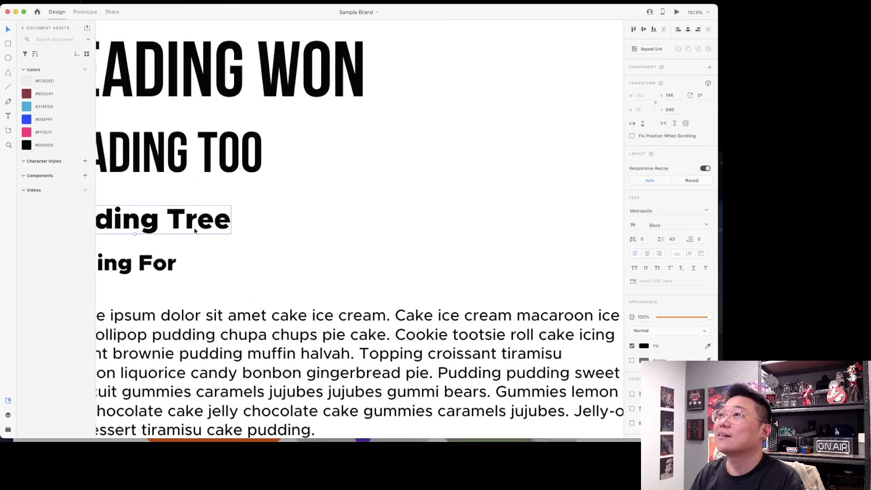
scroll(192, 230, left, 3)
scroll(194, 231, left, 2)
key(super+Tab)
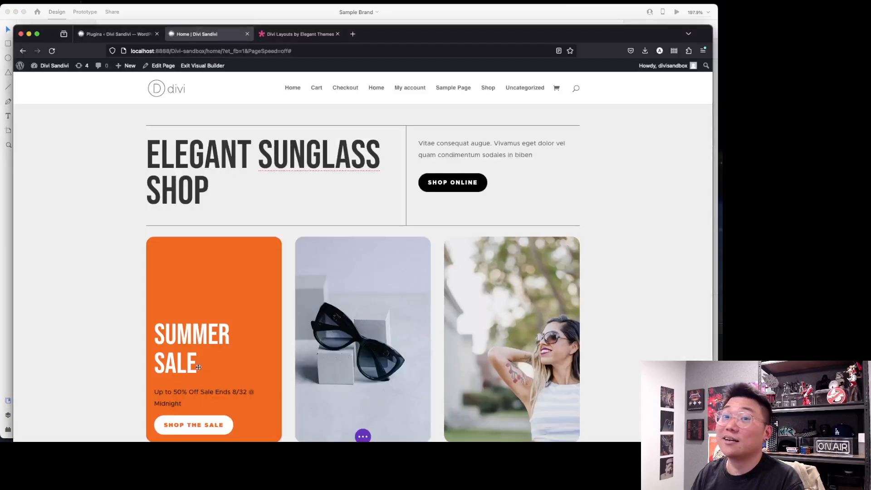
Open the button style settings of the Learn More button under Latest Trends and look through its options.
scroll(272, 304, down, 3)
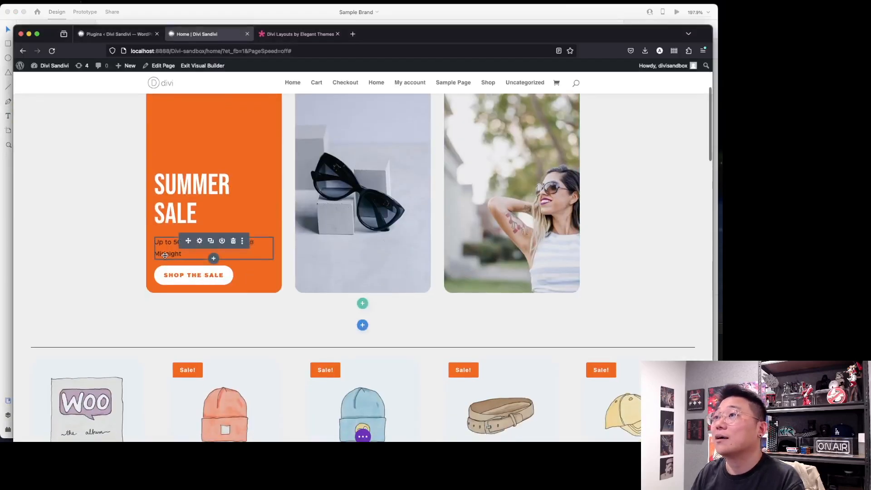
scroll(159, 294, down, 4)
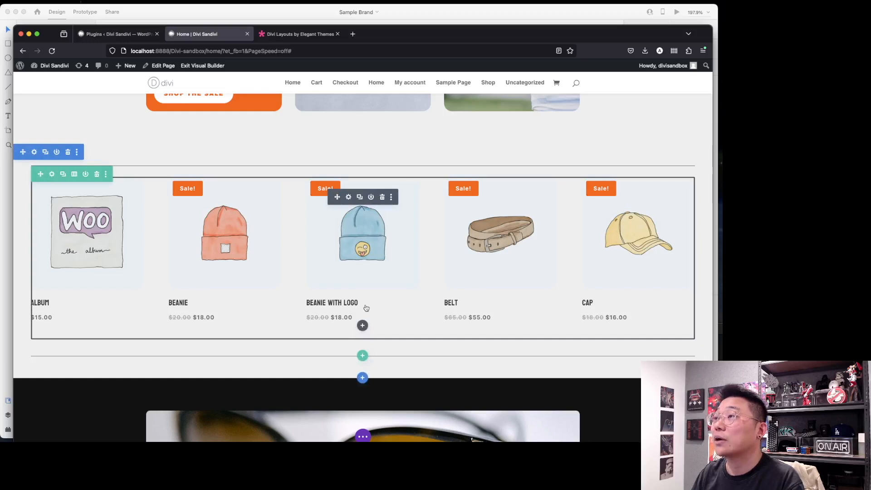
scroll(373, 310, down, 5)
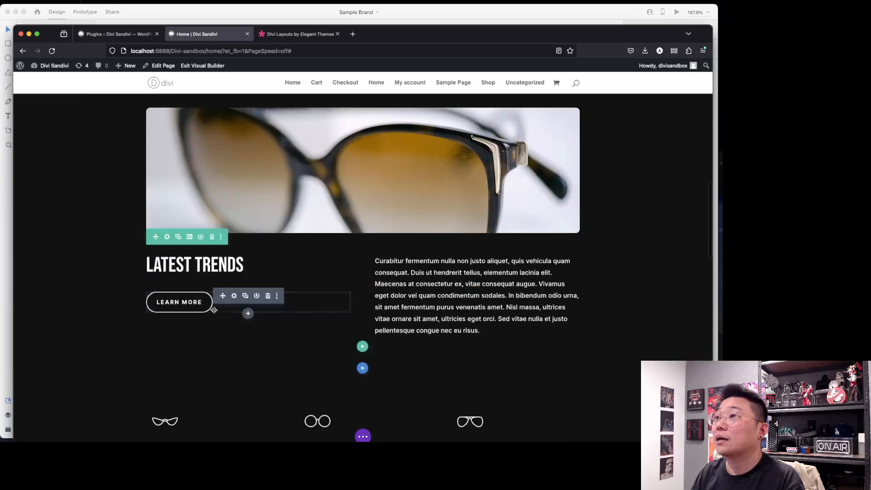
click(234, 297)
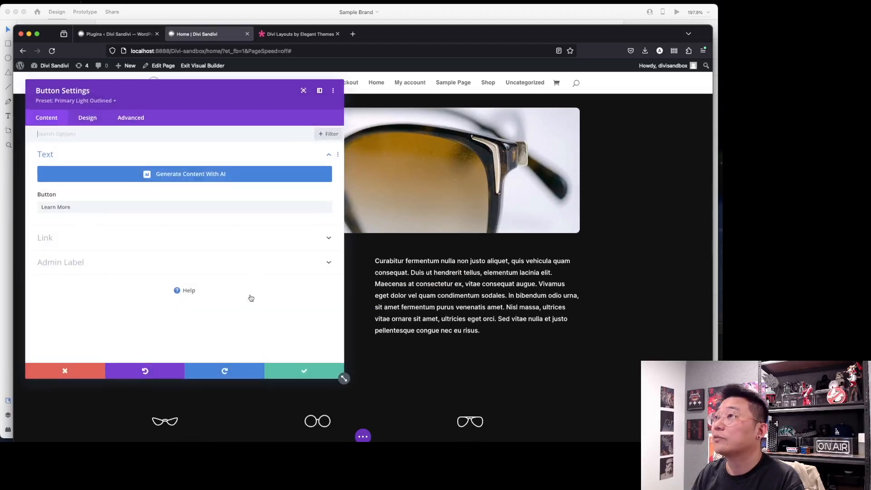
click(93, 122)
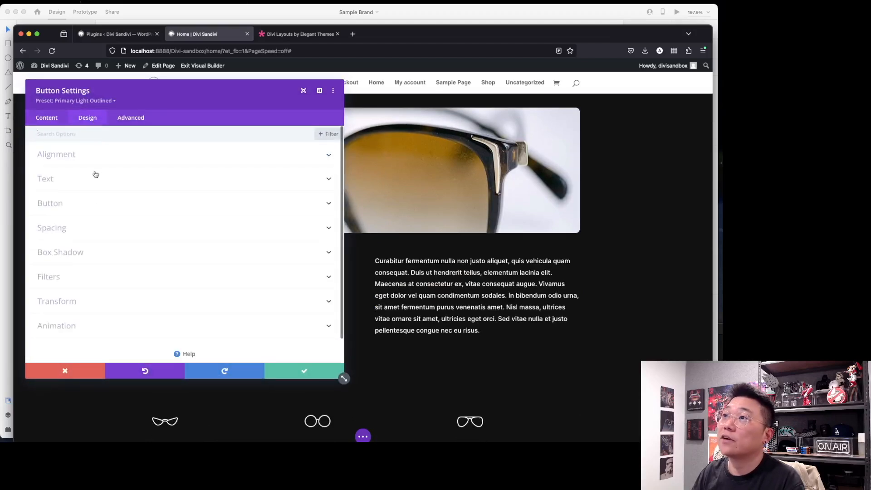
click(93, 206)
scroll(109, 218, up, 3)
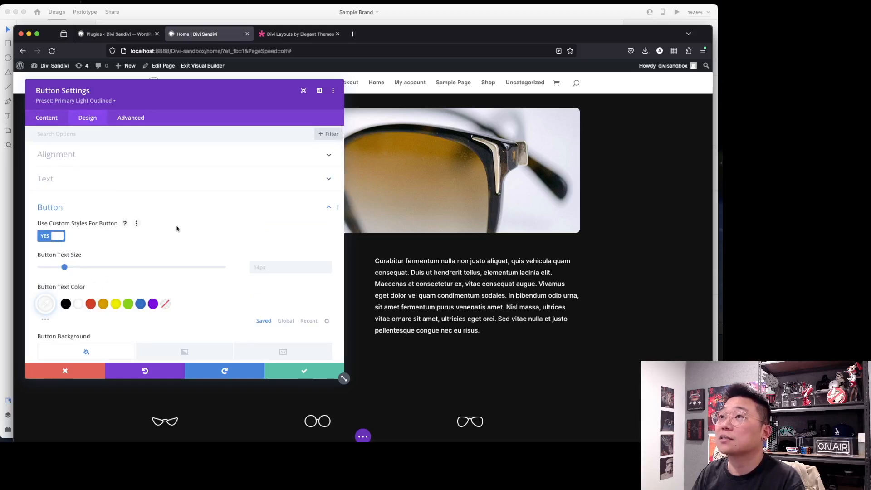
scroll(219, 284, down, 5)
scroll(220, 285, down, 5)
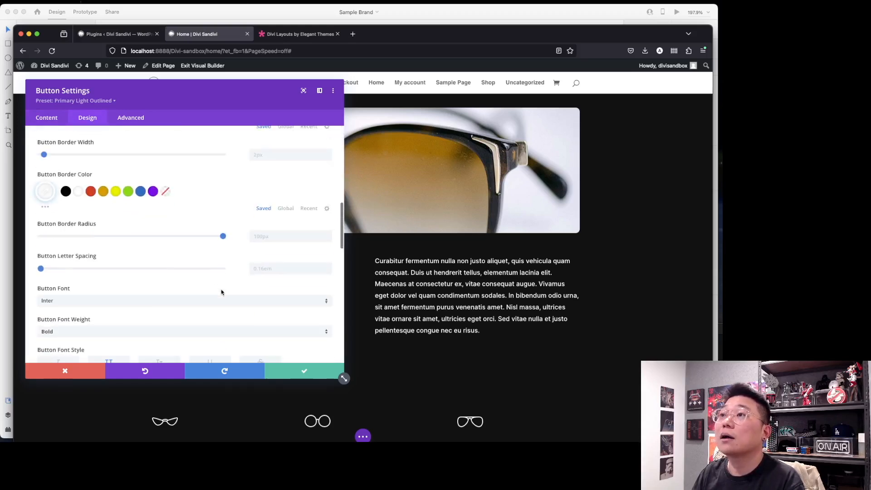
scroll(222, 295, down, 10)
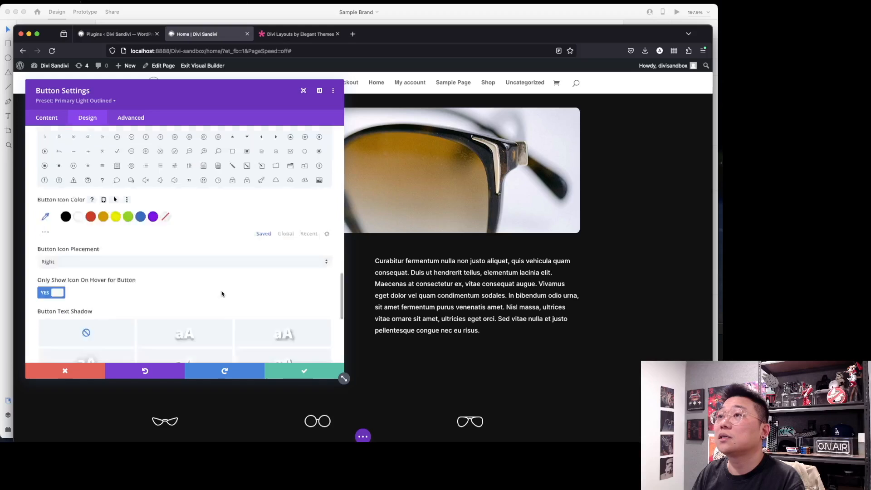
scroll(223, 294, up, 20)
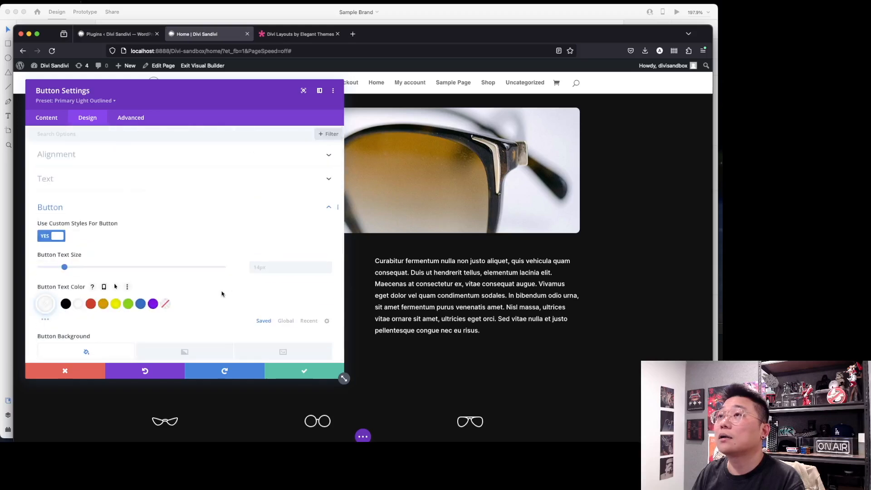
Turn off the custom styles of the Learn More button to compare its look, and turn them back on.
click(56, 237)
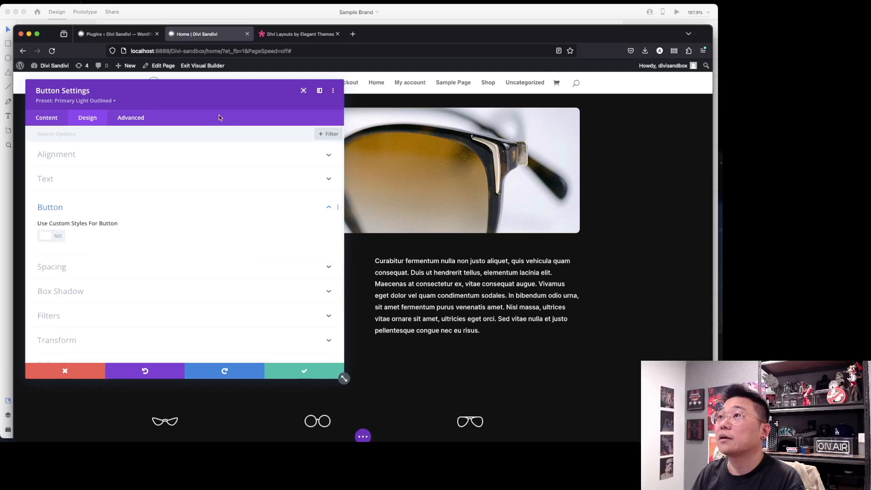
drag(196, 87, 518, 111)
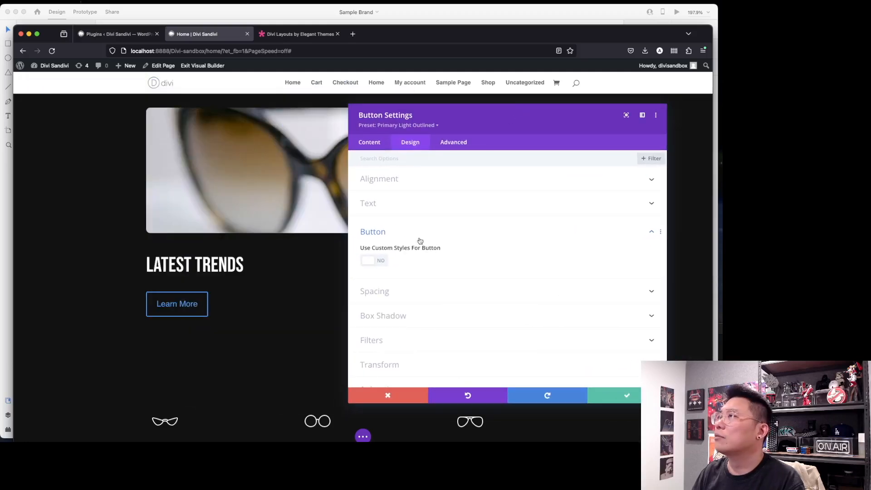
click(380, 265)
Set the Learn More button's font to Metropolis Black with the Heavy weight, and save the button.
drag(538, 120, 393, 113)
scroll(350, 287, down, 3)
scroll(351, 287, down, 10)
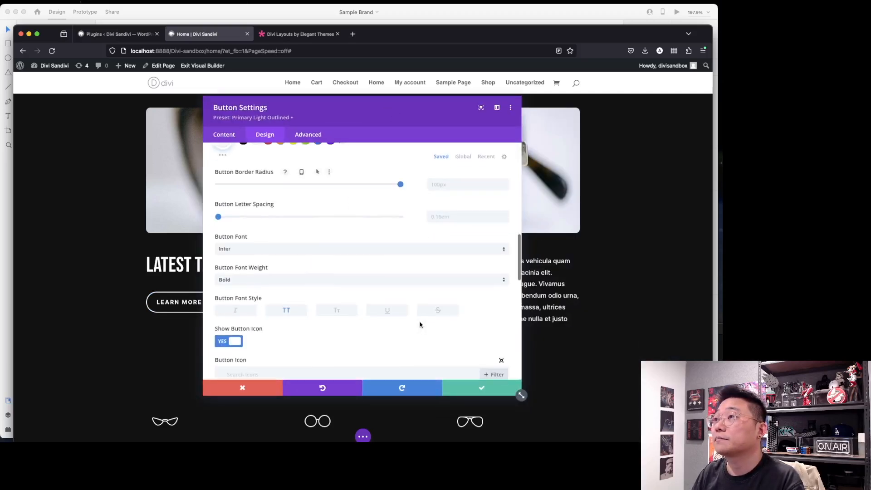
scroll(368, 313, down, 3)
click(357, 171)
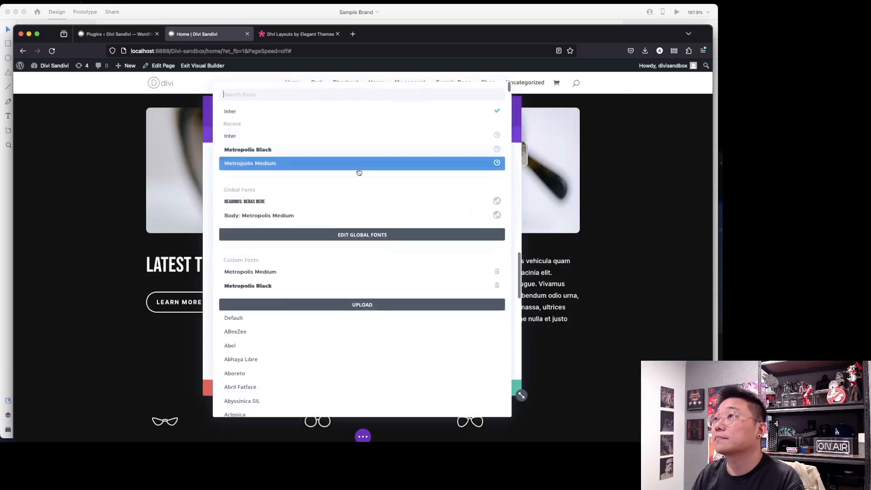
click(356, 154)
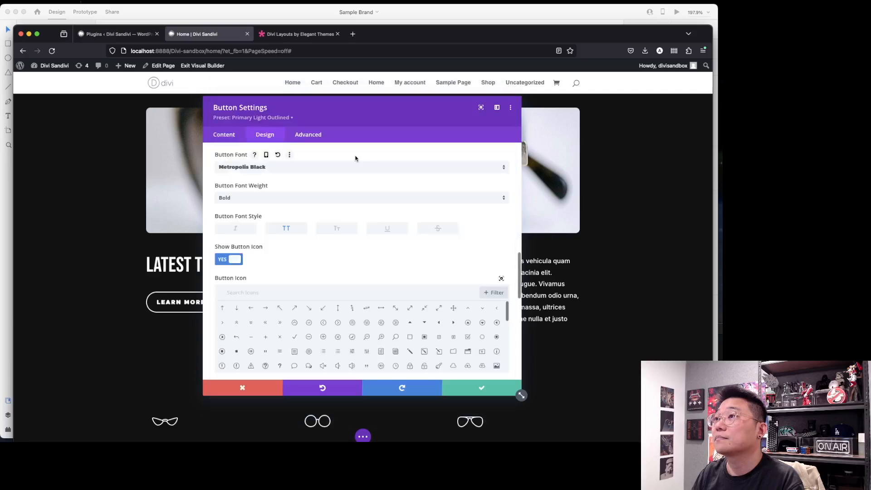
click(351, 199)
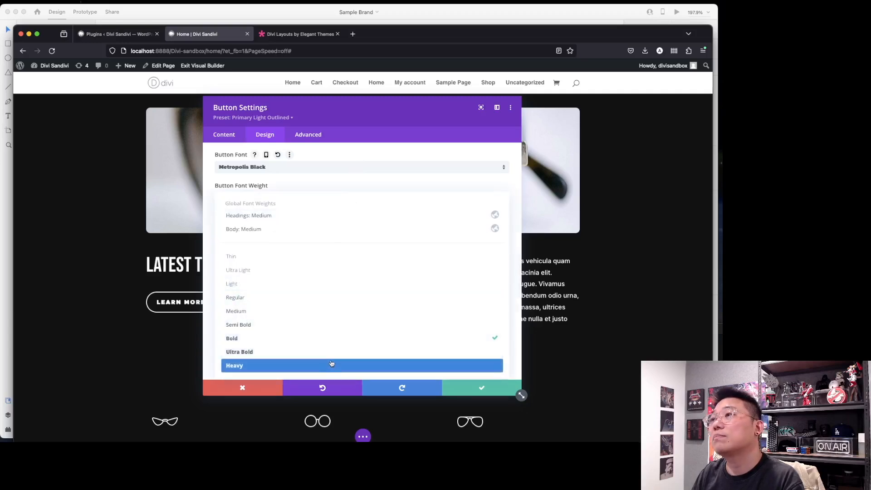
click(331, 364)
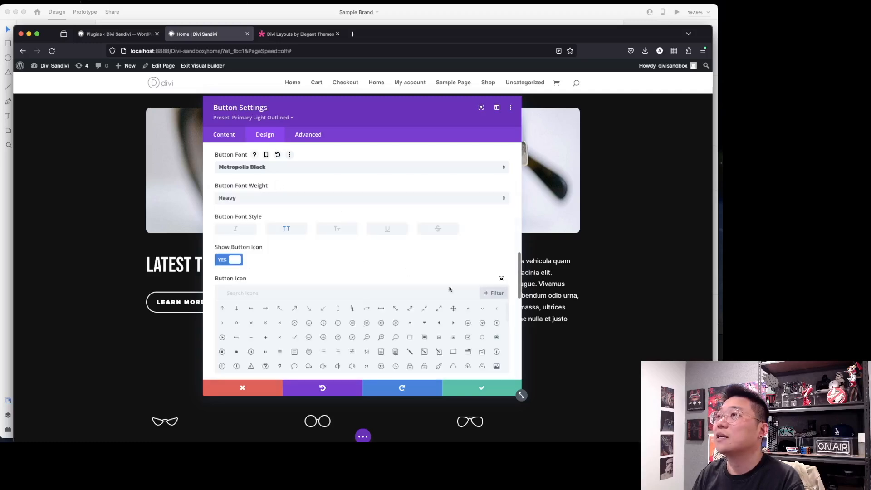
click(490, 389)
Set the Shop Online button's font weight to Heavy and save the button.
scroll(540, 379, up, 10)
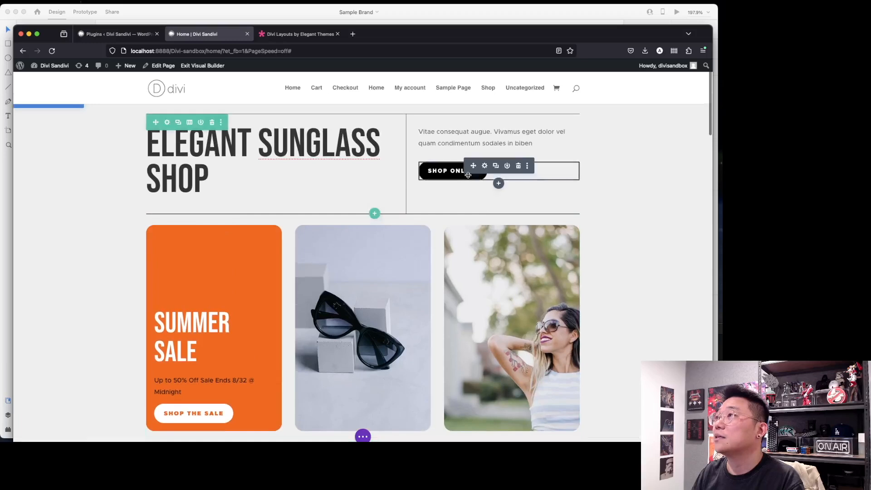
click(485, 166)
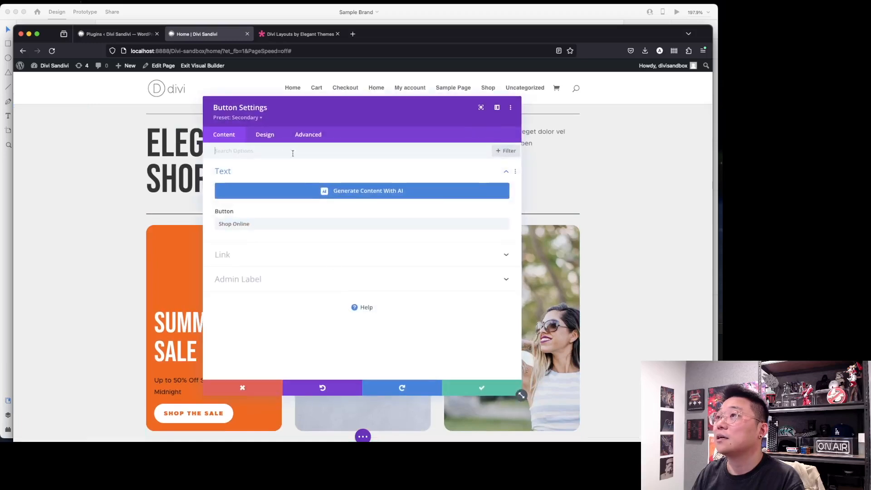
click(265, 137)
click(262, 215)
scroll(317, 277, down, 8)
scroll(319, 282, down, 4)
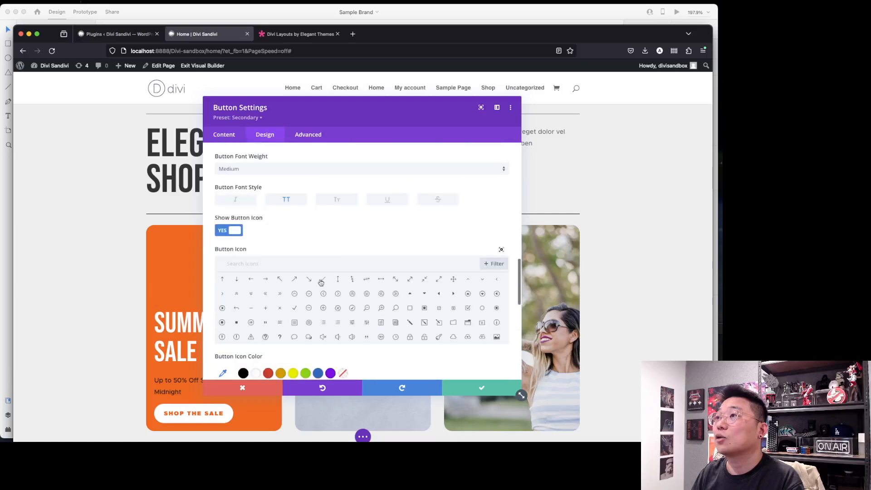
scroll(321, 284, up, 3)
click(317, 248)
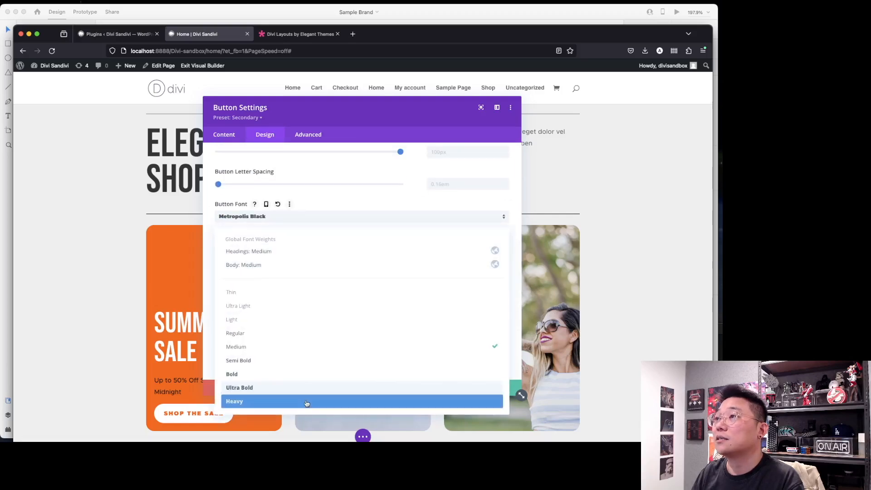
click(307, 402)
click(502, 389)
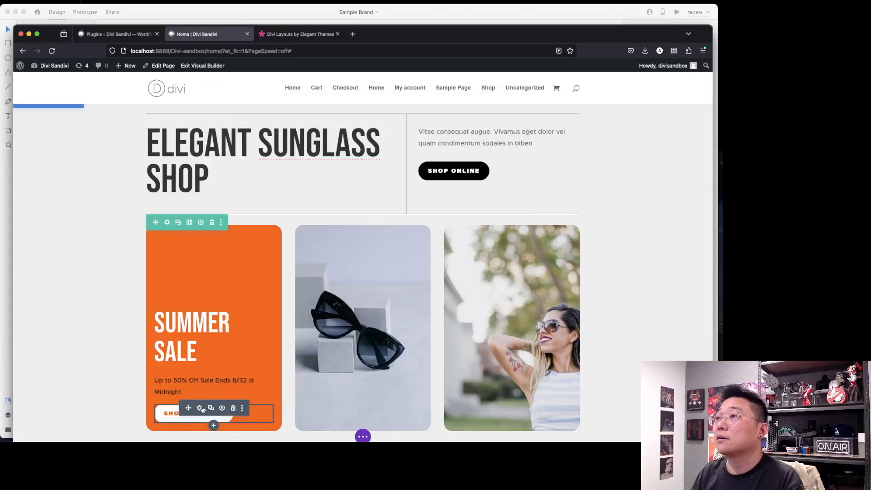
Set the Shop The Sale button's font weight to Heavy and save the button.
click(200, 408)
click(264, 137)
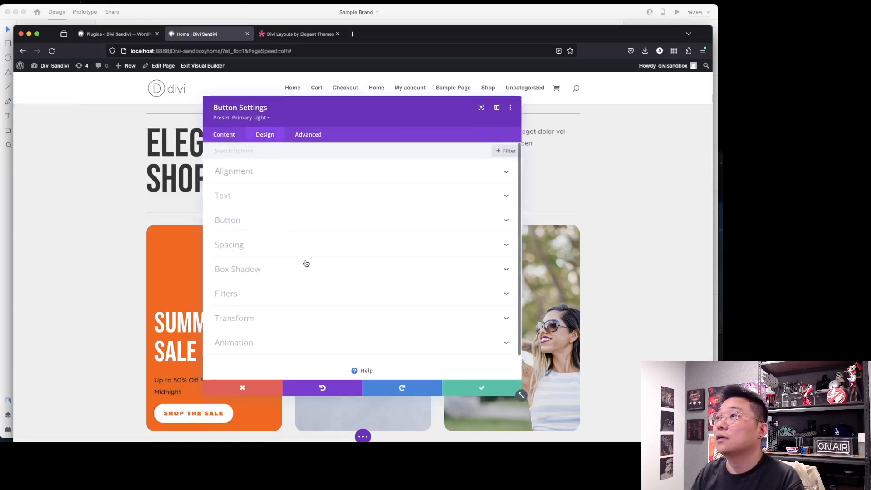
click(276, 220)
scroll(301, 292, down, 8)
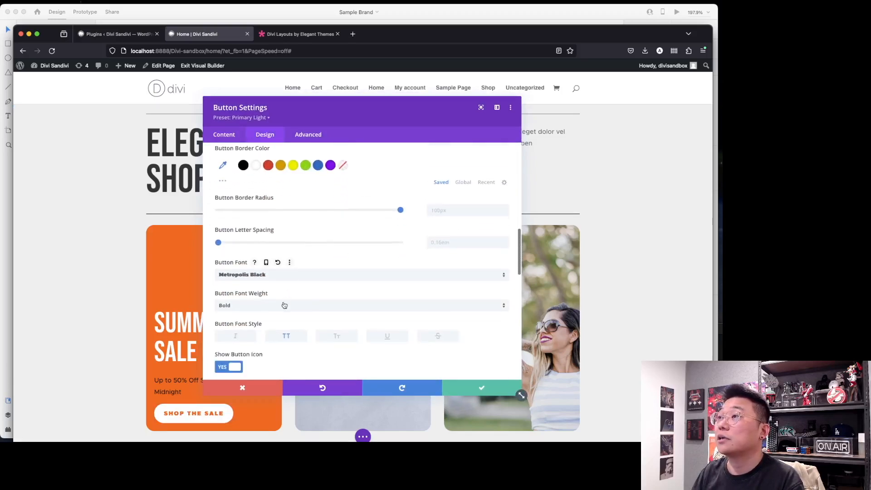
click(284, 305)
click(292, 405)
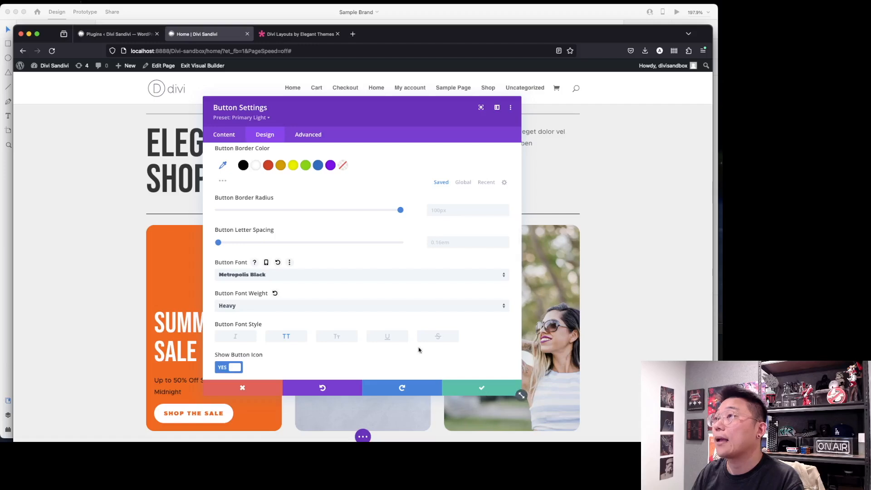
scroll(410, 338, up, 6)
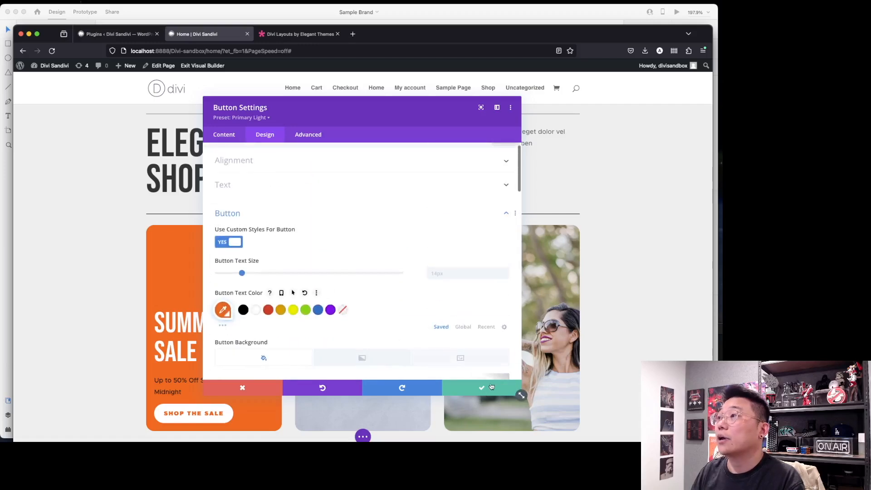
click(491, 387)
Set the H1 heading font of the "Need a Perscription?" text to the global headings font Bebas Neue, and save the module.
scroll(660, 355, down, 15)
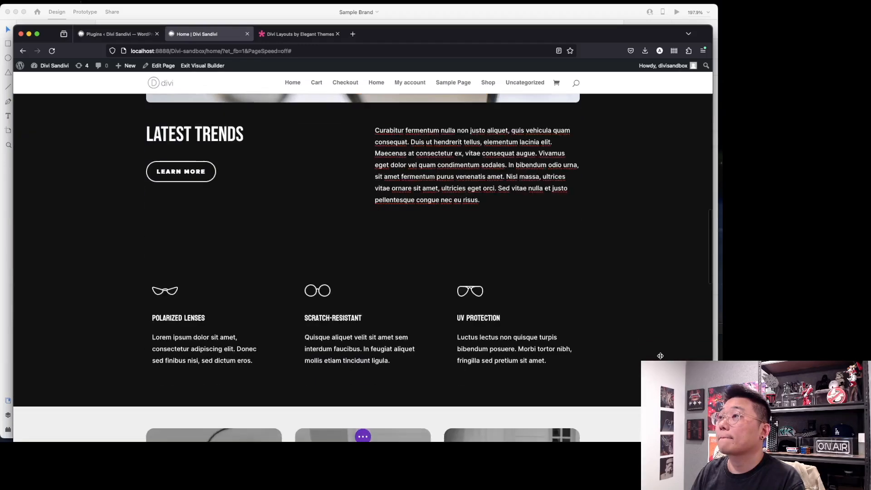
scroll(661, 356, down, 10)
scroll(660, 355, up, 4)
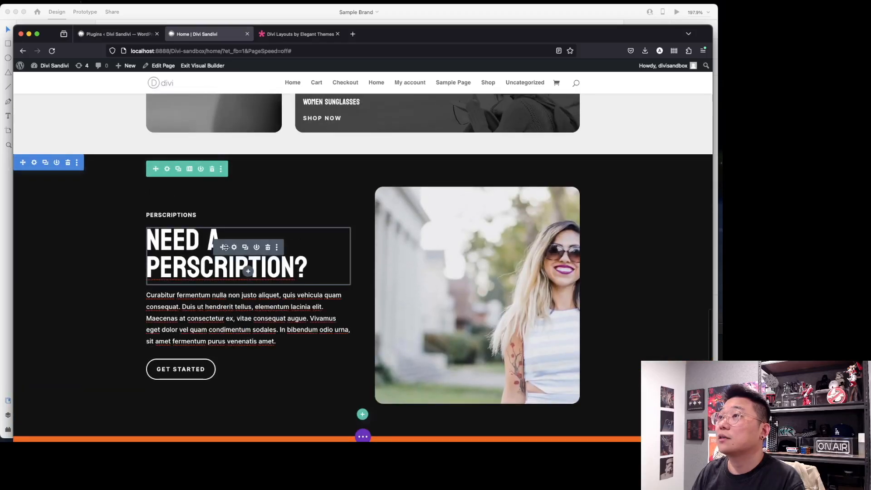
click(234, 248)
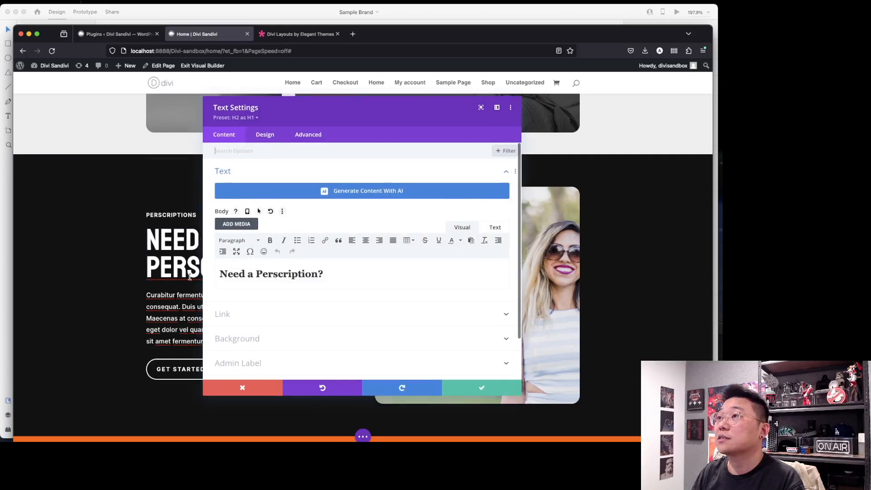
click(272, 139)
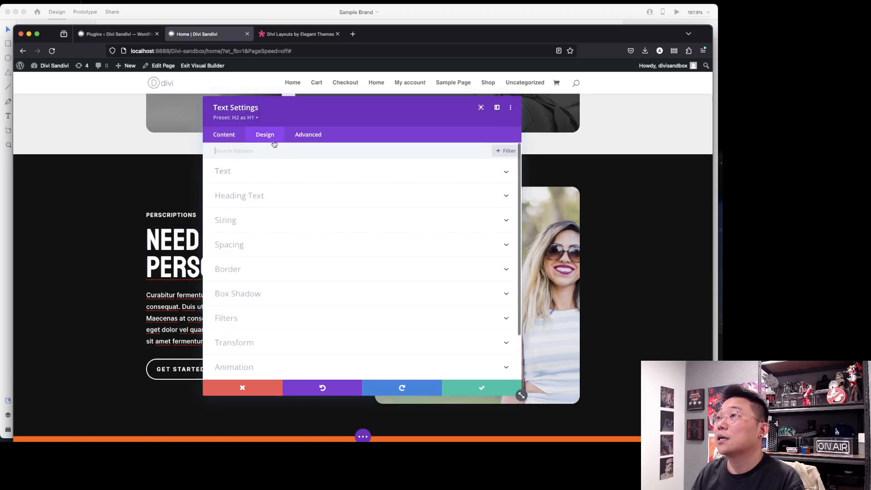
click(285, 201)
click(290, 208)
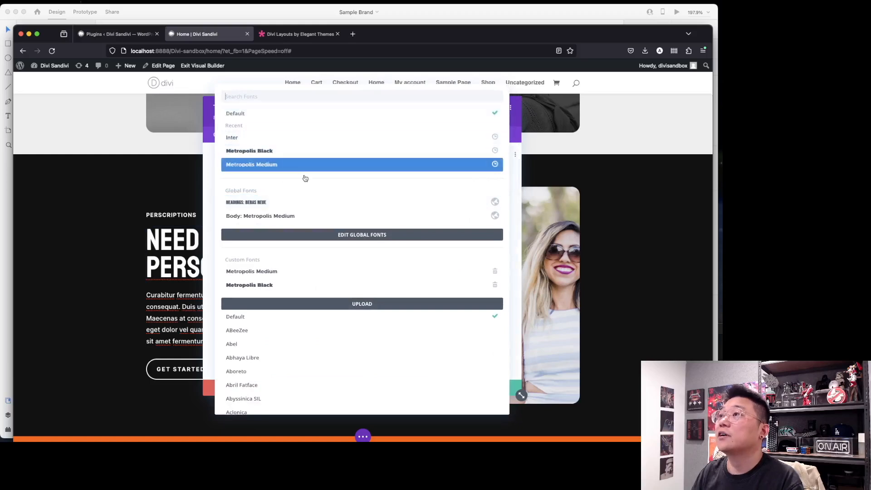
click(295, 201)
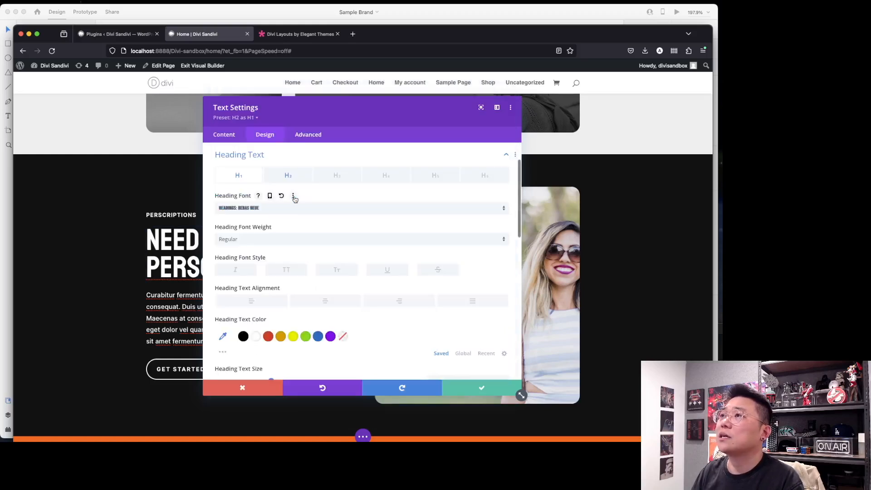
click(479, 386)
click(260, 252)
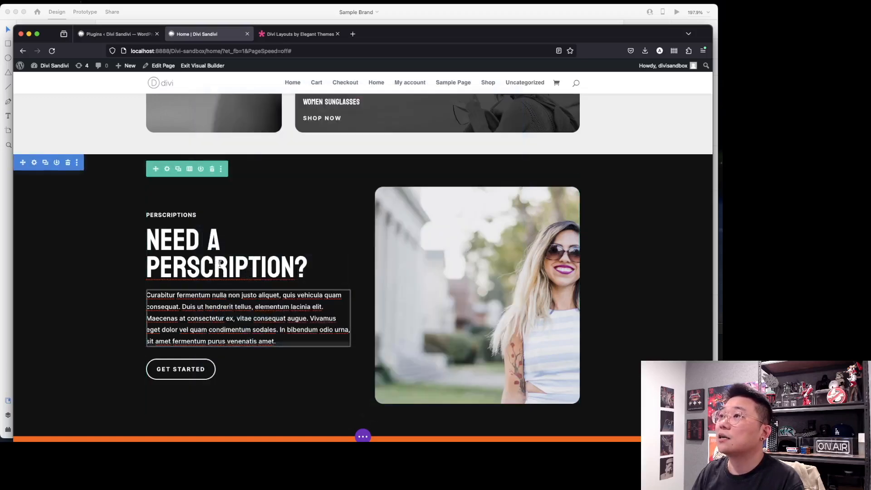
Set the H2 heading font of the "Need a Perscription?" text to the global headings font Bebas Neue, and save the module.
click(232, 248)
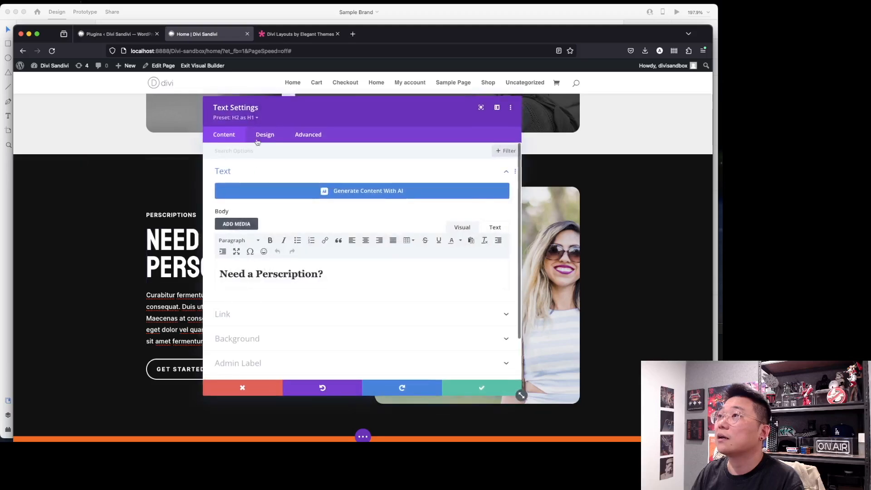
click(264, 136)
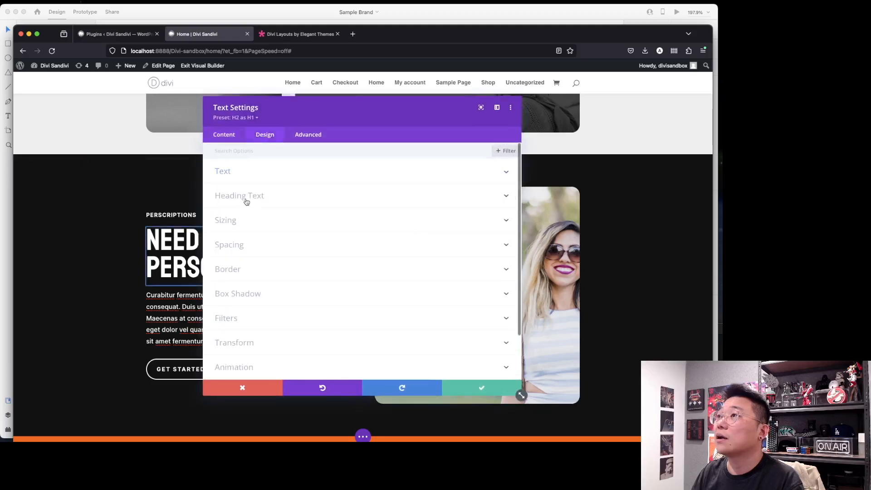
click(245, 198)
click(288, 175)
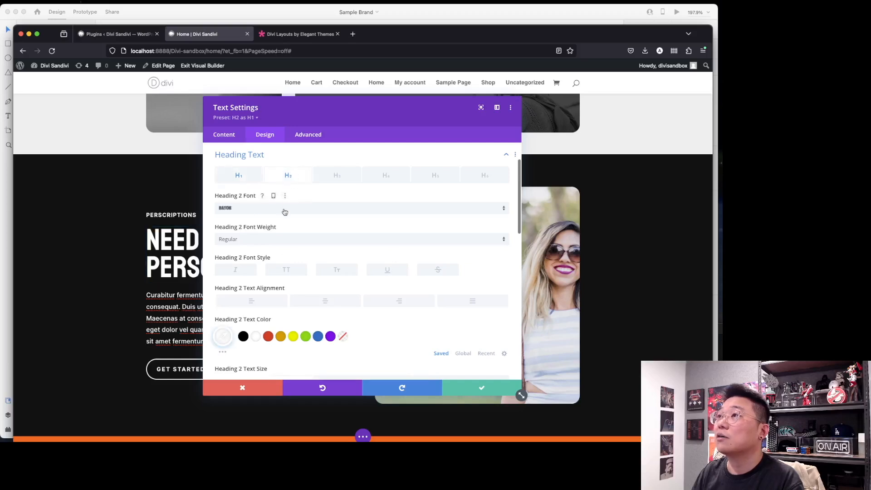
click(284, 209)
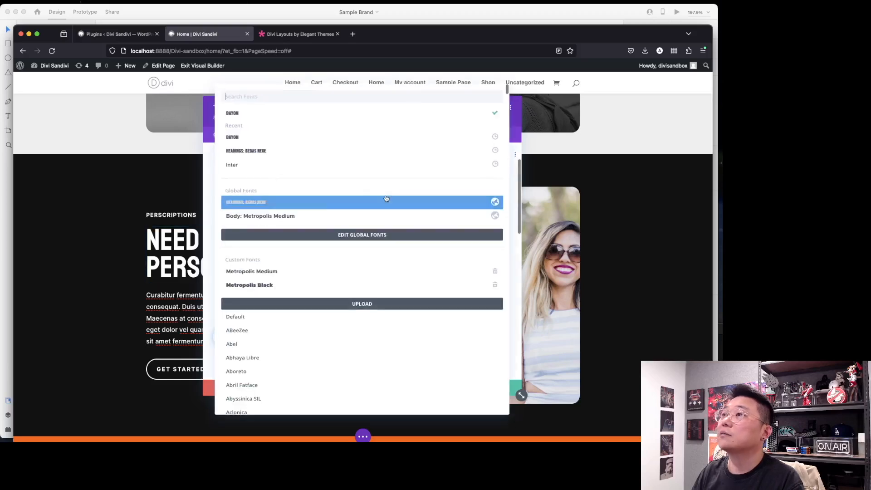
click(315, 204)
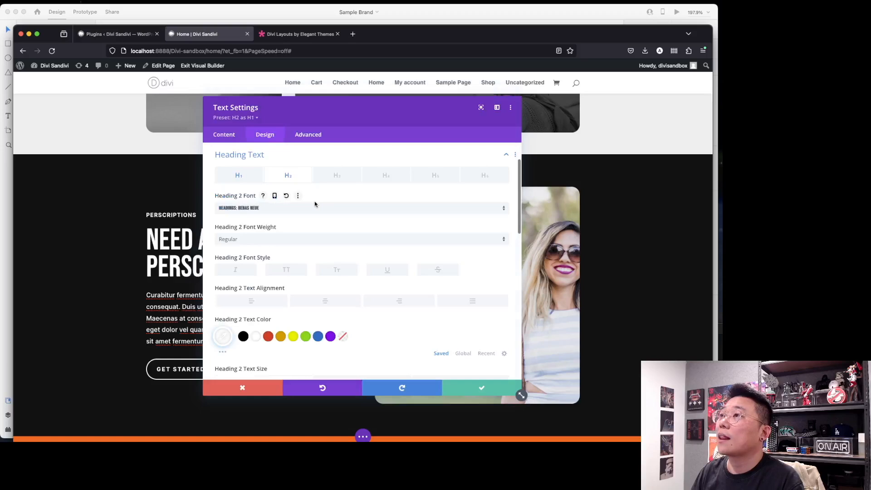
click(484, 387)
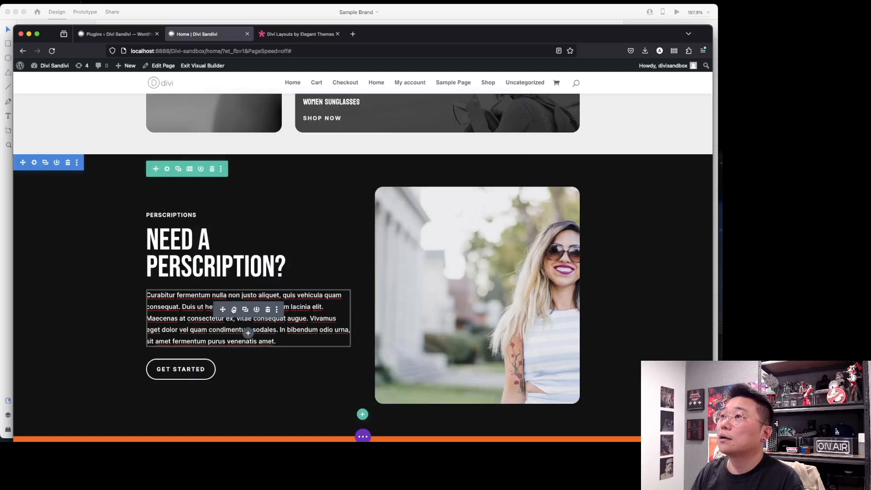
Set the font of the paragraph below "Need a Perscription?" to the global body font Metropolis Medium, and save the module.
click(234, 310)
click(265, 134)
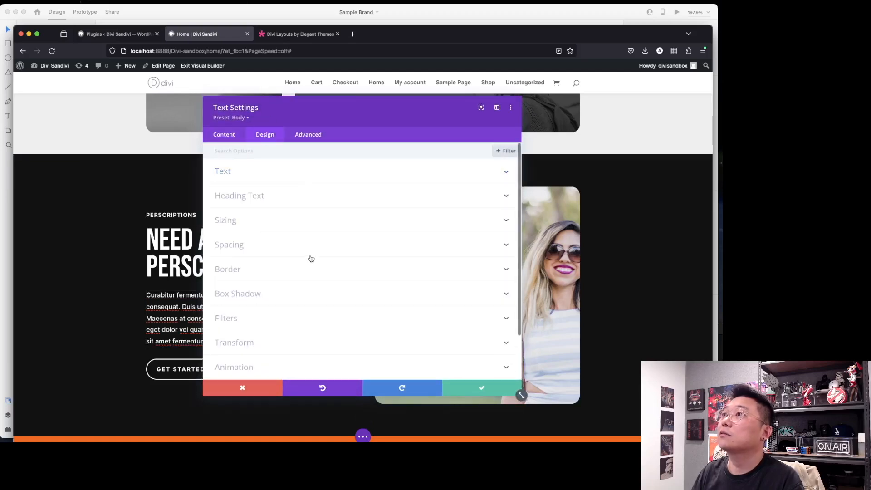
click(319, 176)
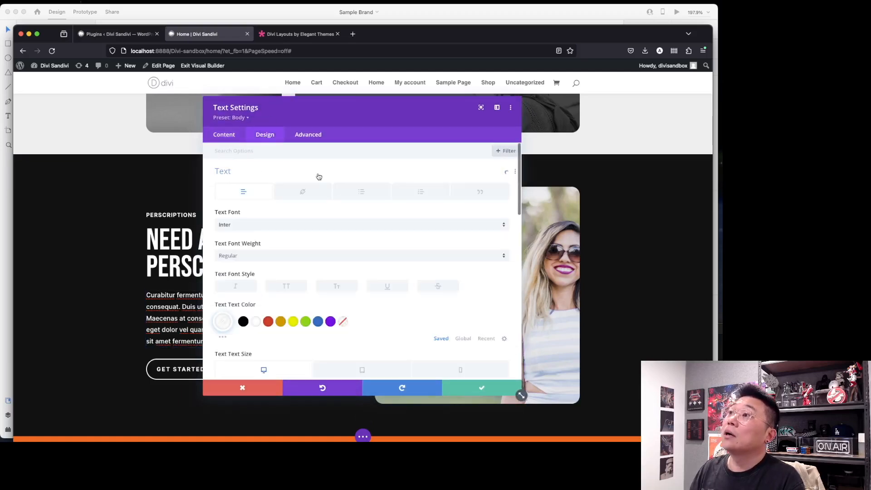
click(290, 226)
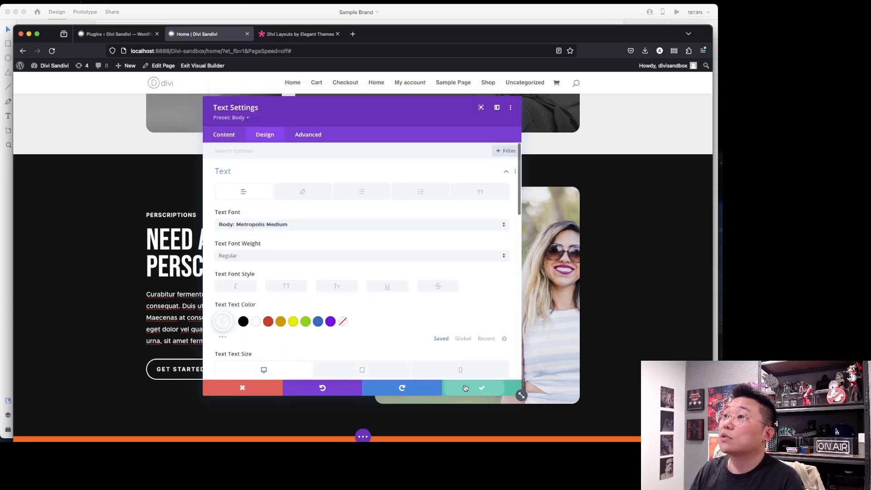
click(454, 387)
Set the Get Started button's font to Metropolis Black with the Heavy weight, and save the button.
click(233, 363)
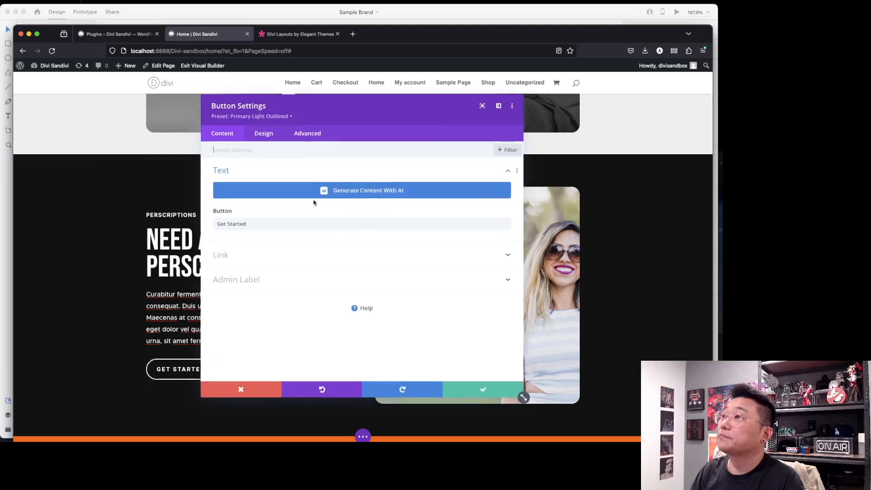
click(265, 135)
click(262, 223)
scroll(363, 295, down, 5)
scroll(362, 295, down, 4)
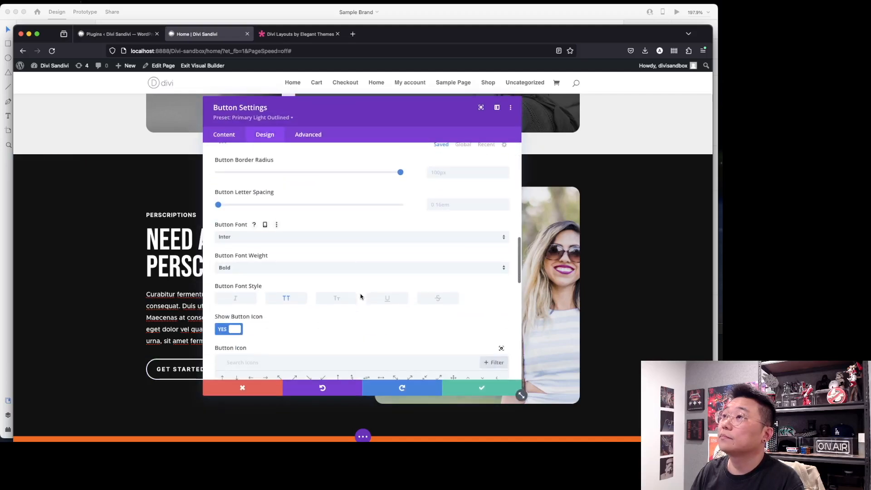
click(353, 237)
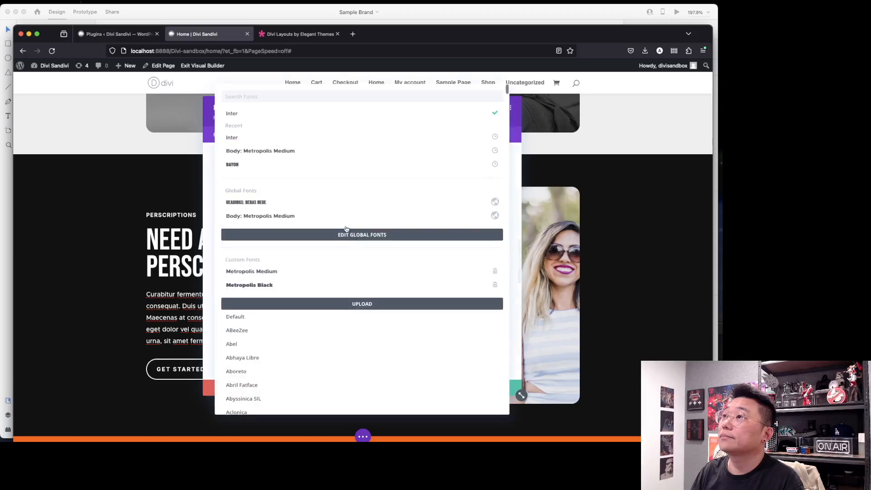
click(301, 285)
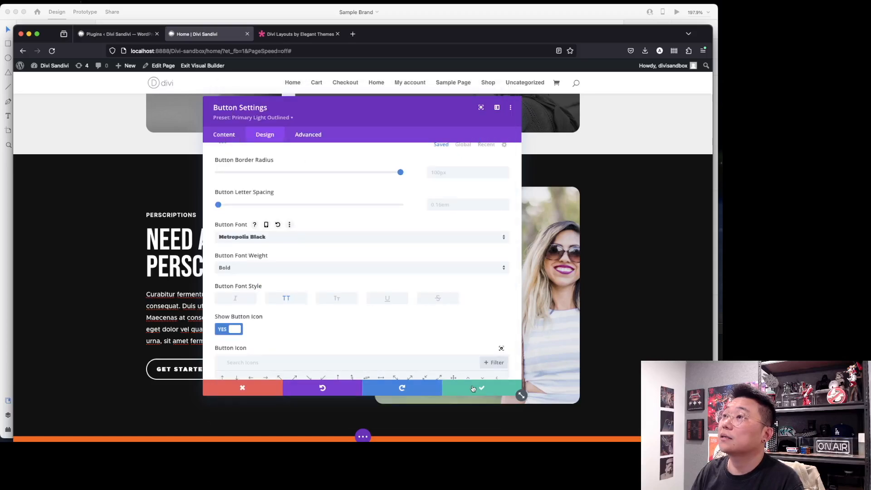
click(313, 272)
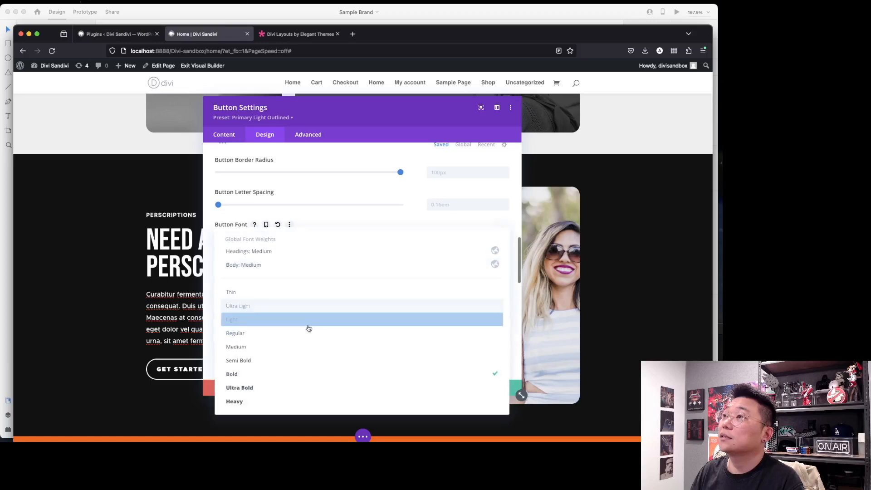
click(312, 399)
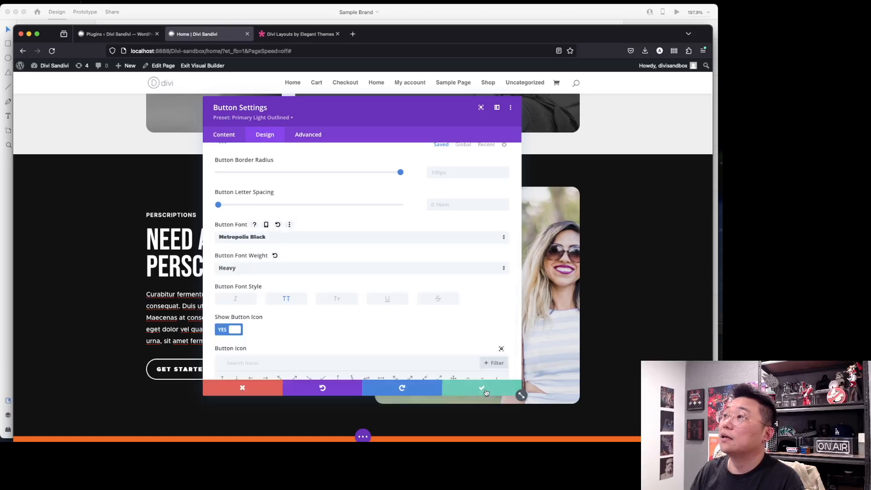
click(487, 393)
Set the H1 heading font of the Polarized Lenses text to the global headings font Bebas Neue.
scroll(625, 296, up, 5)
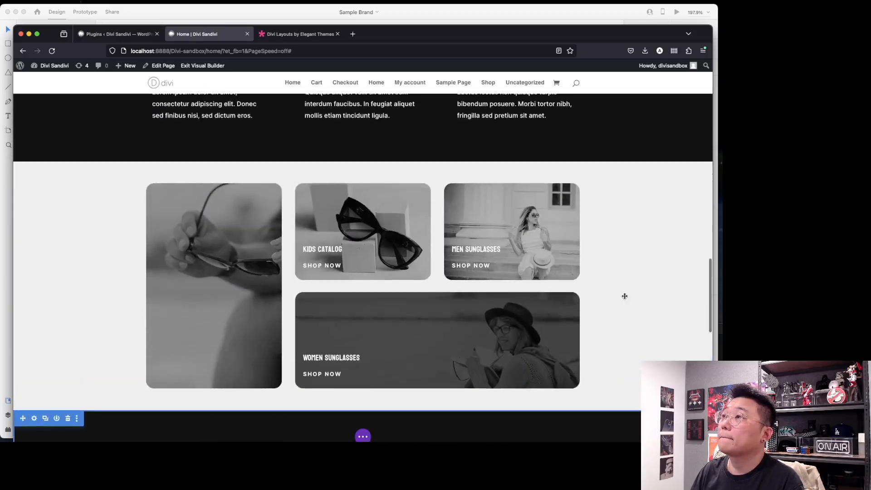
scroll(625, 296, down, 8)
scroll(625, 295, down, 3)
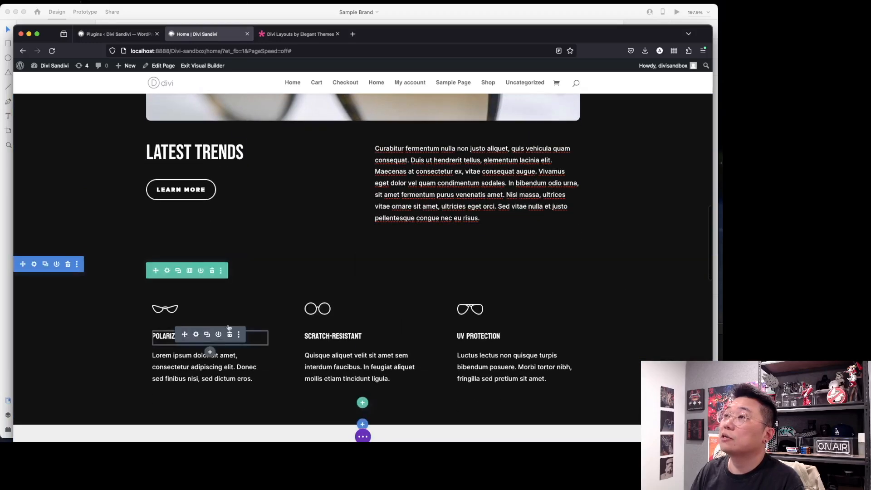
click(196, 334)
click(257, 135)
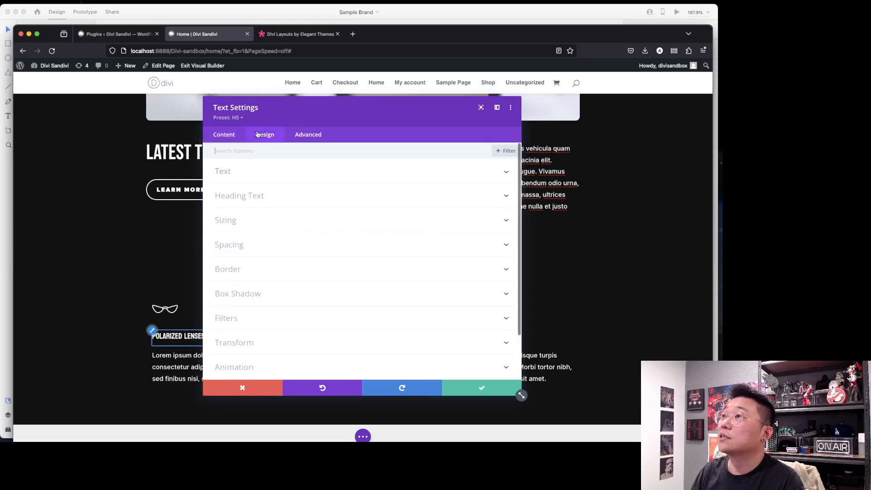
click(291, 197)
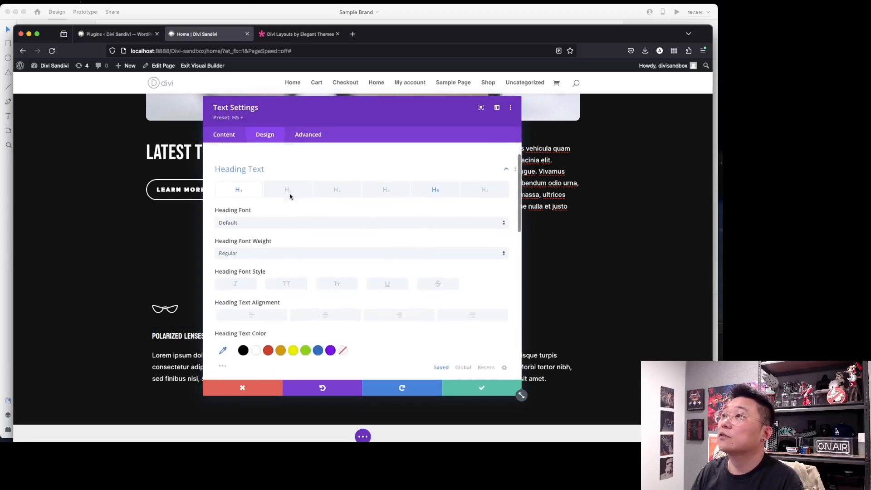
click(322, 209)
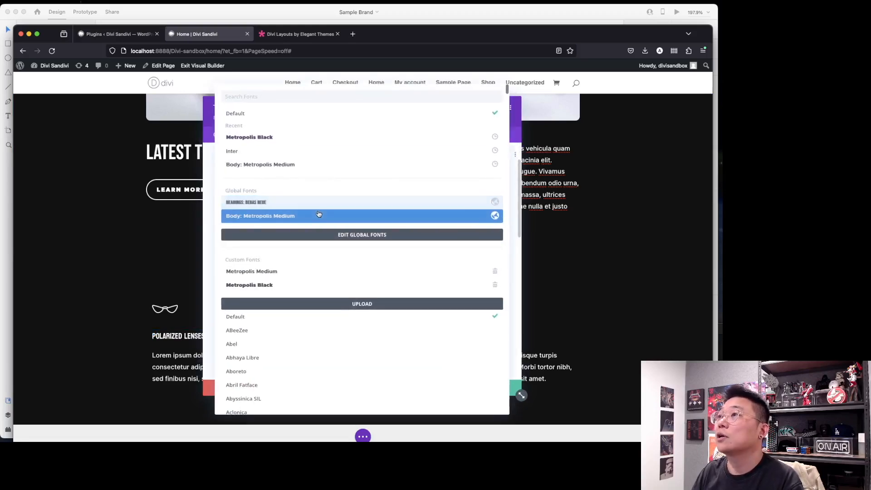
click(328, 201)
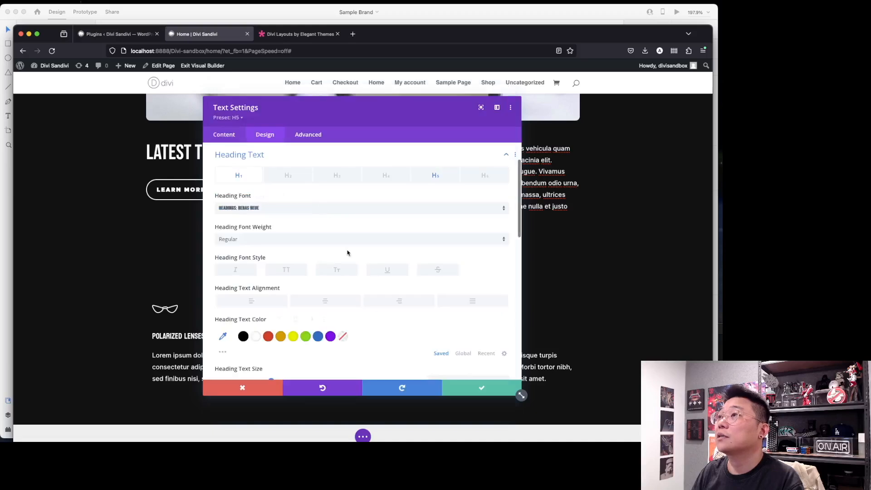
Set the H5 heading font of the Polarized Lenses text to Bebas Neue, and save the module.
click(430, 181)
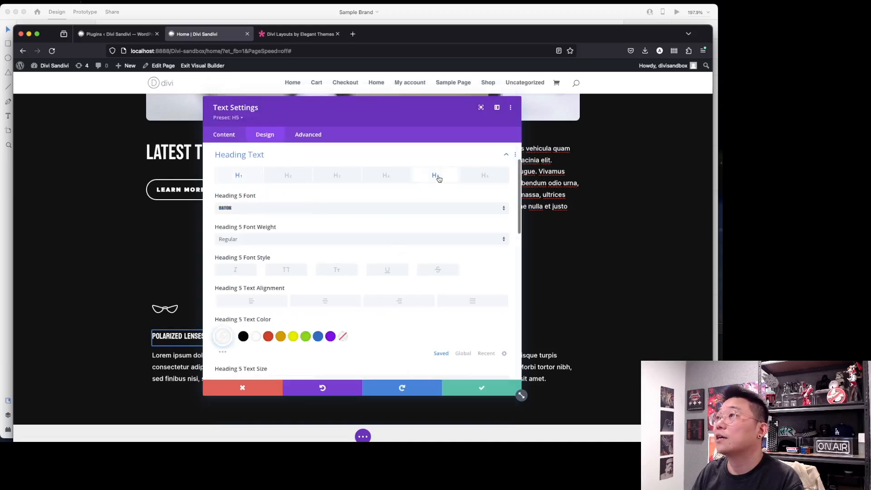
click(241, 177)
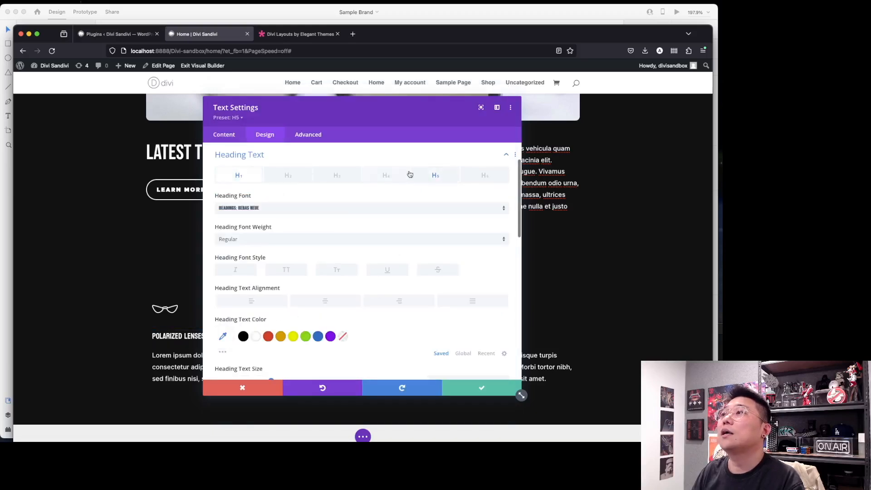
click(433, 177)
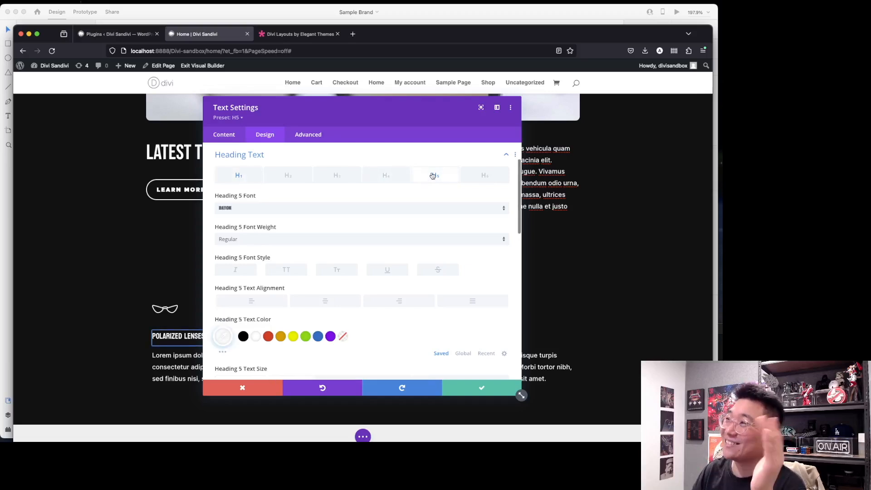
click(364, 211)
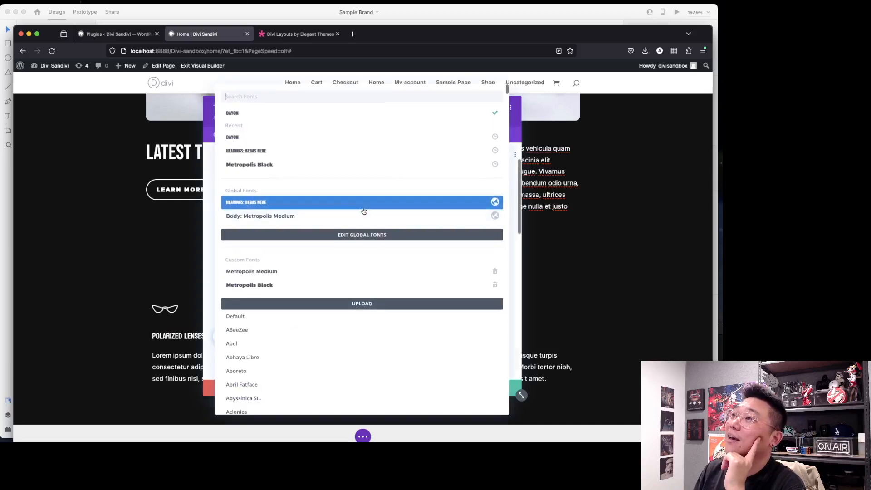
click(363, 152)
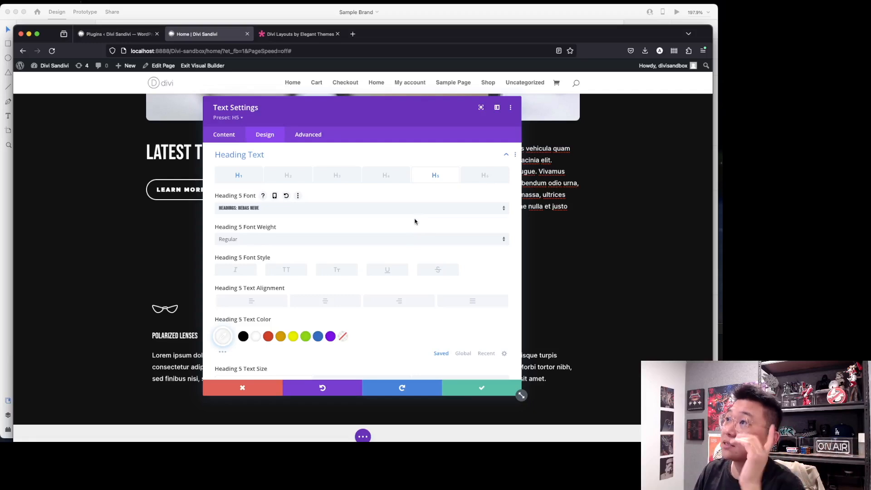
click(466, 387)
Set the H5 heading font of the Scratch-Resistant text to the global headings font Bebas Neue, and save the module.
mouse_move(334, 337)
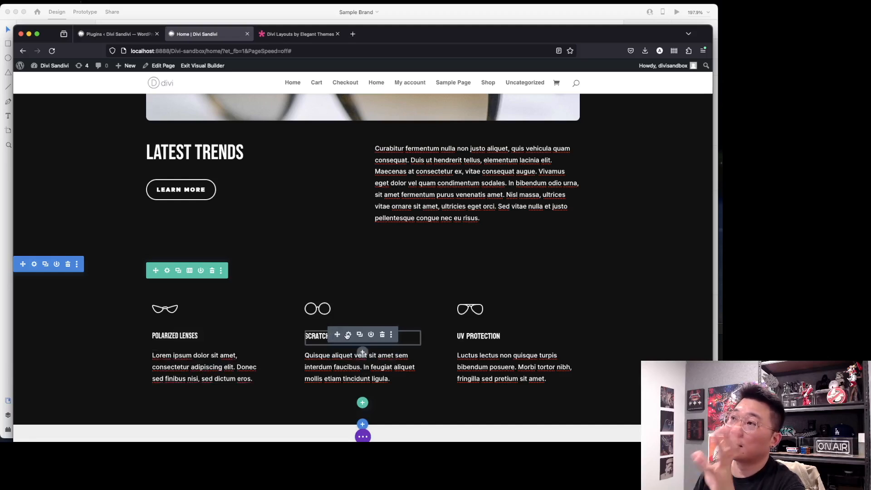
click(347, 335)
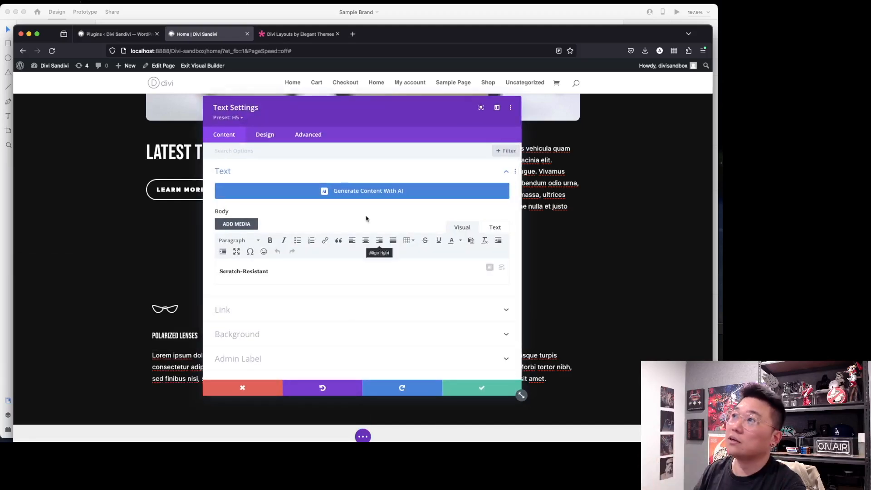
click(265, 134)
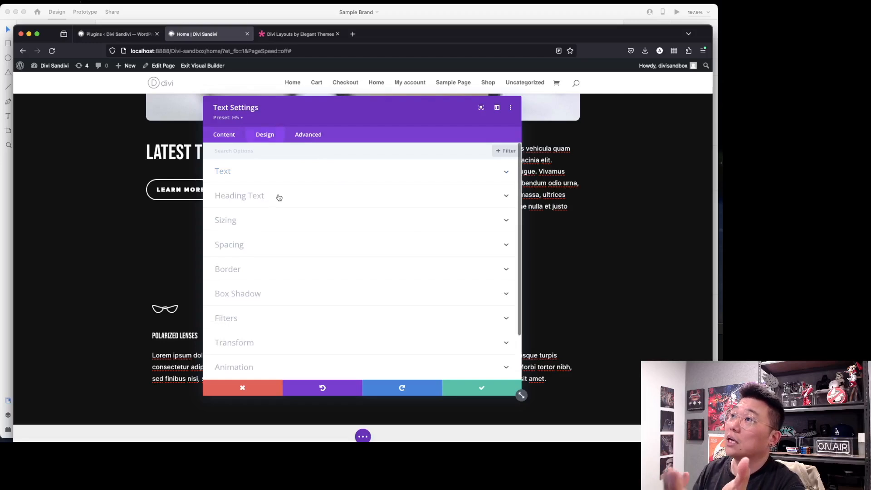
click(299, 195)
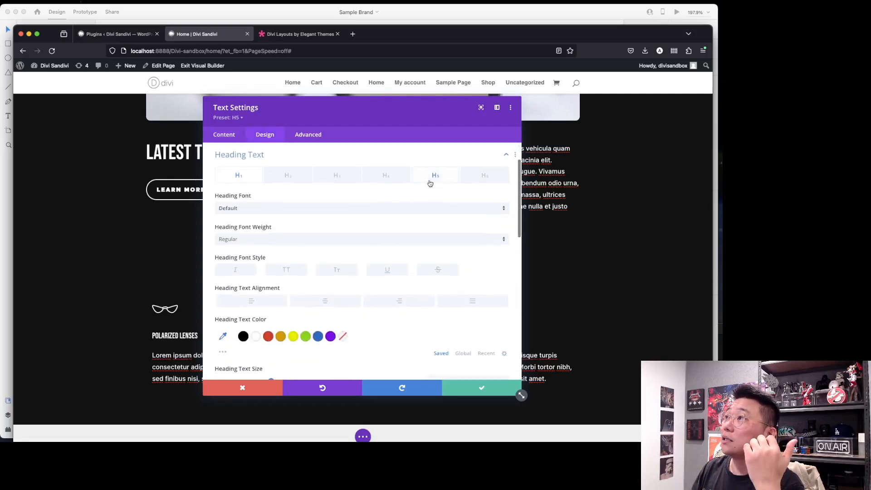
click(316, 209)
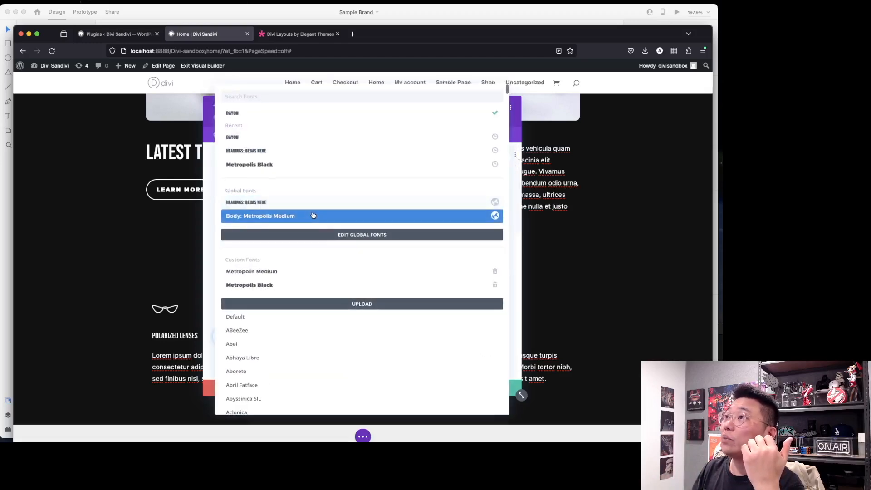
click(420, 203)
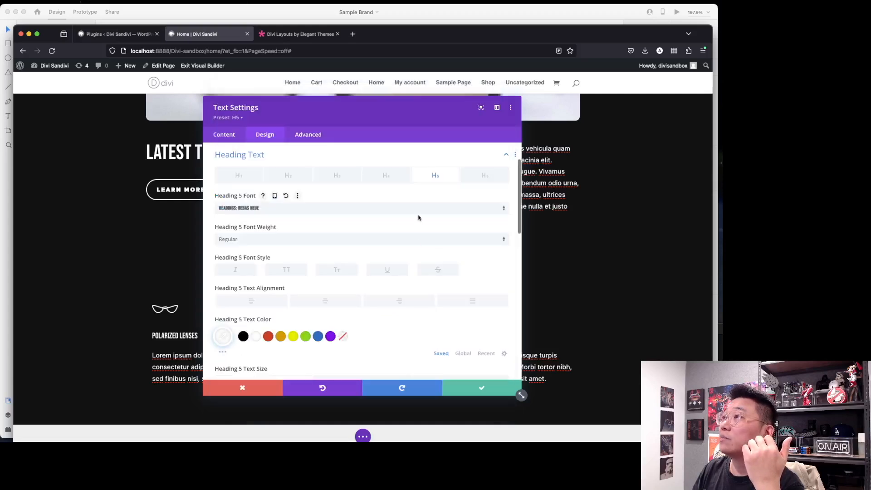
click(481, 388)
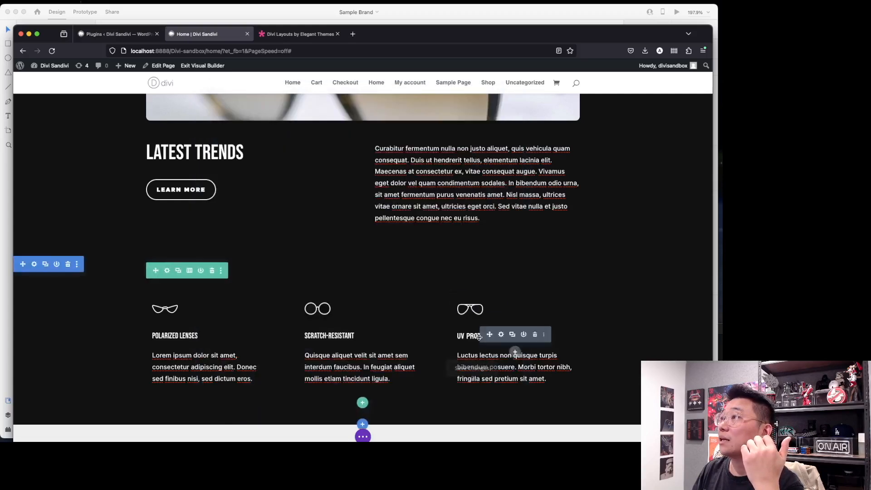
Set the H5 heading font of the UV Protection text to the global headings font Bebas Neue, and save the module.
click(502, 334)
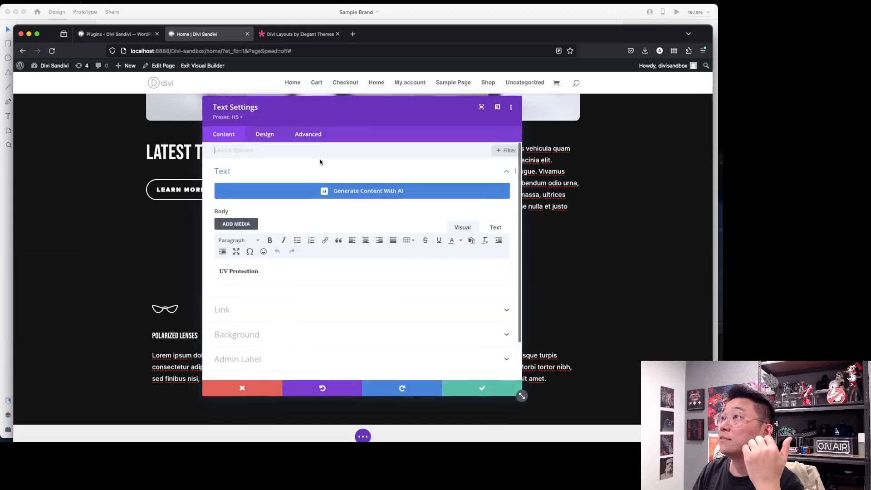
click(273, 135)
click(317, 199)
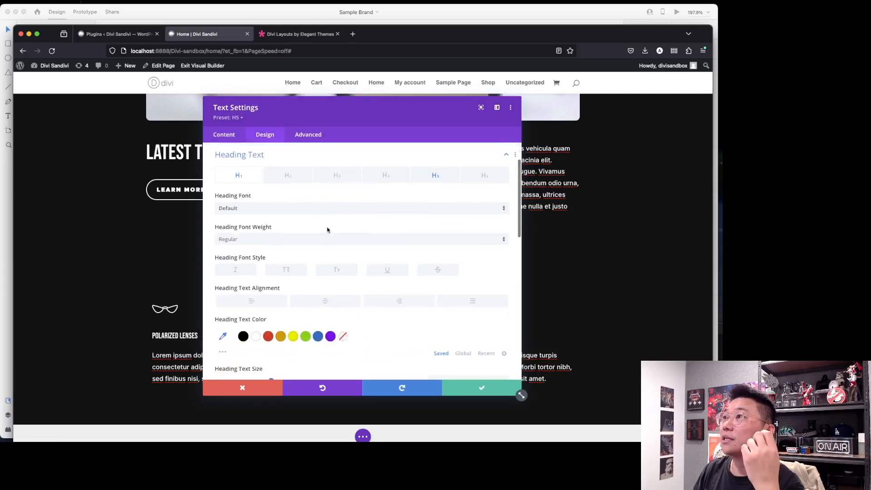
click(420, 175)
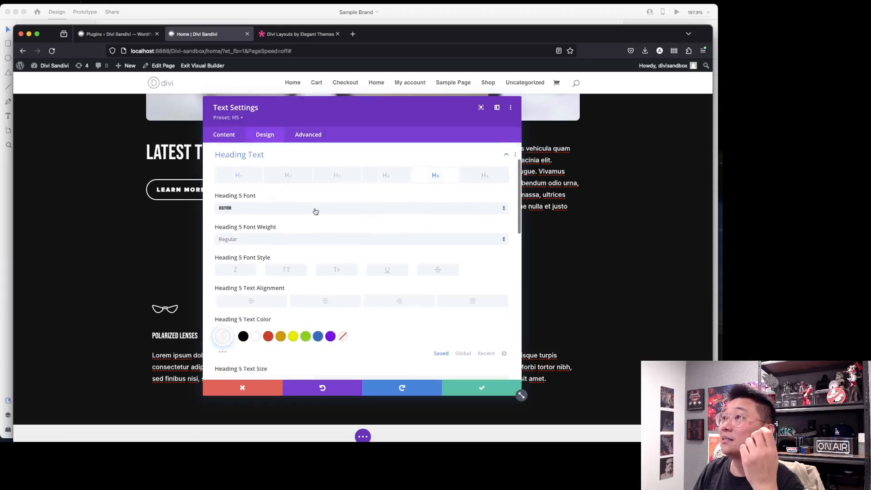
click(315, 208)
click(315, 208)
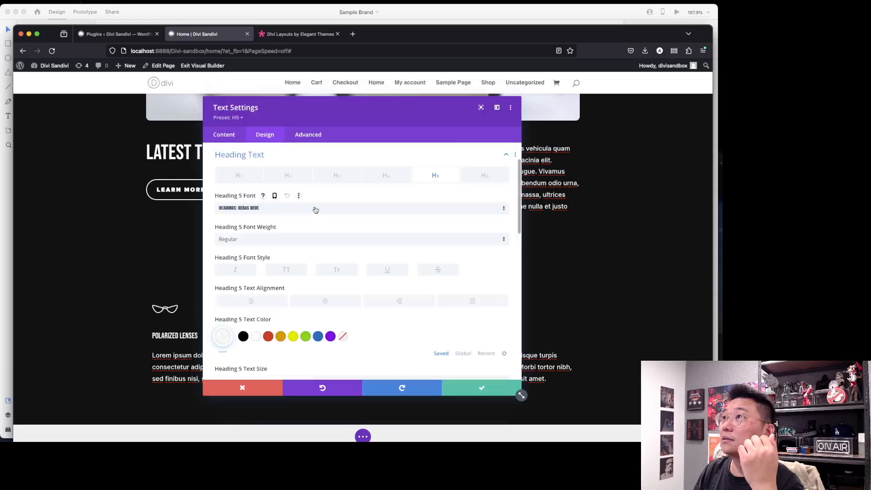
click(478, 387)
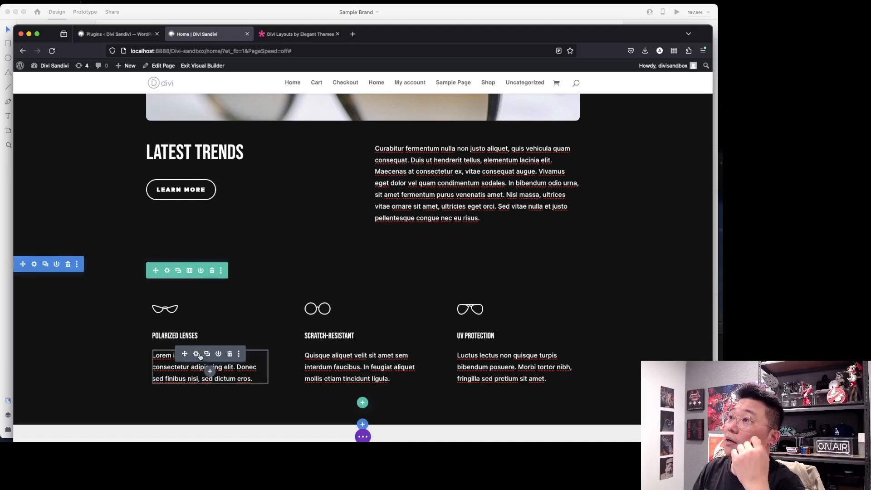
Set the text font of the description under Polarized Lenses to the global body font Metropolis Medium, and save the module.
click(198, 353)
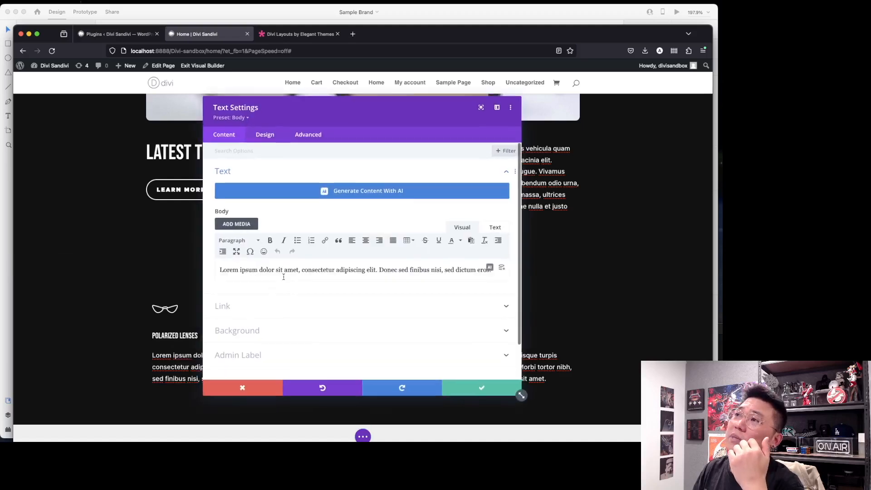
click(265, 134)
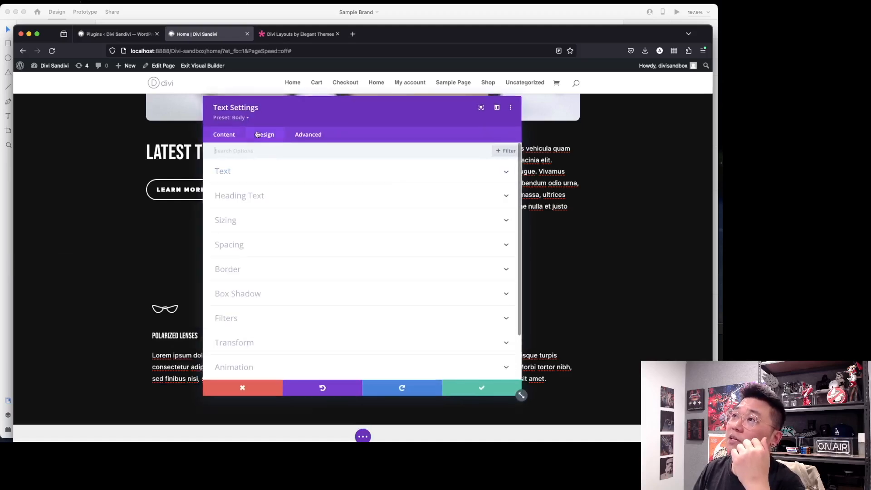
click(284, 179)
click(278, 224)
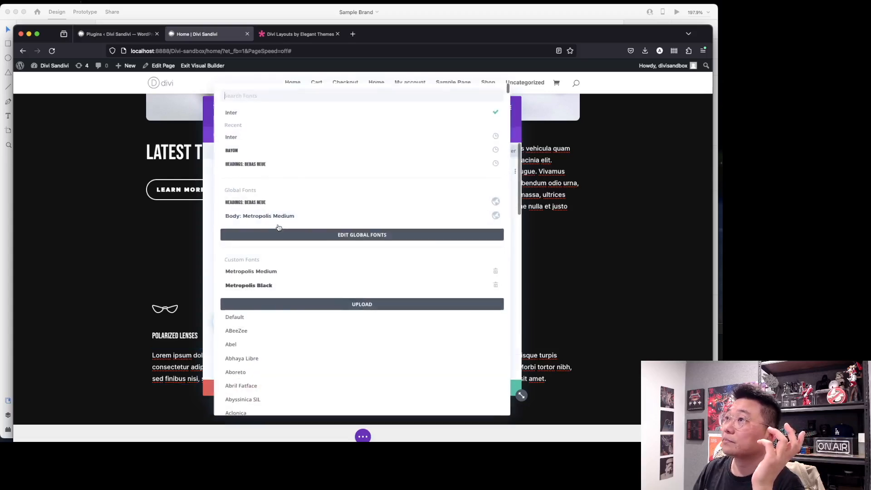
click(291, 214)
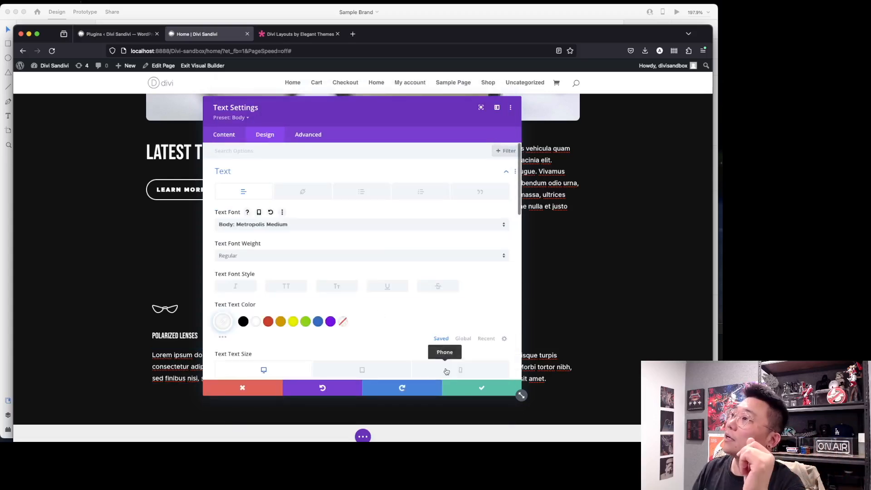
click(475, 388)
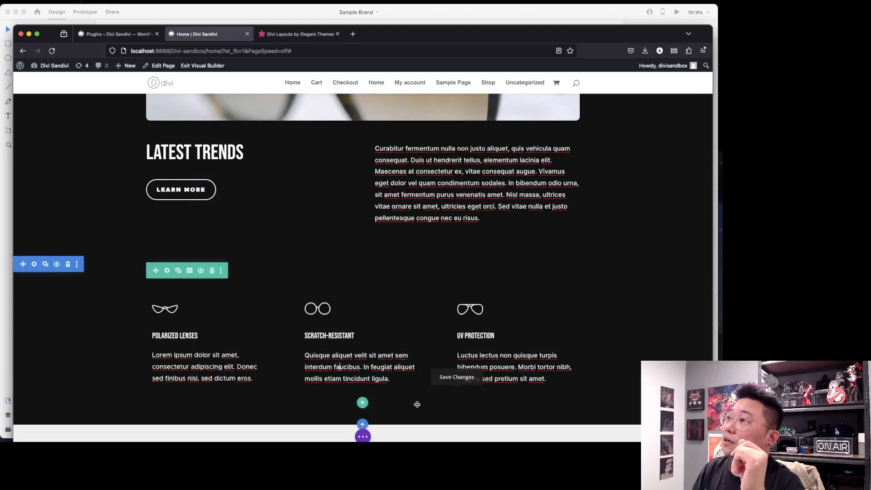
Set the text font of the description under Scratch-Resistant to the global body font Metropolis Medium, and save the module.
click(348, 353)
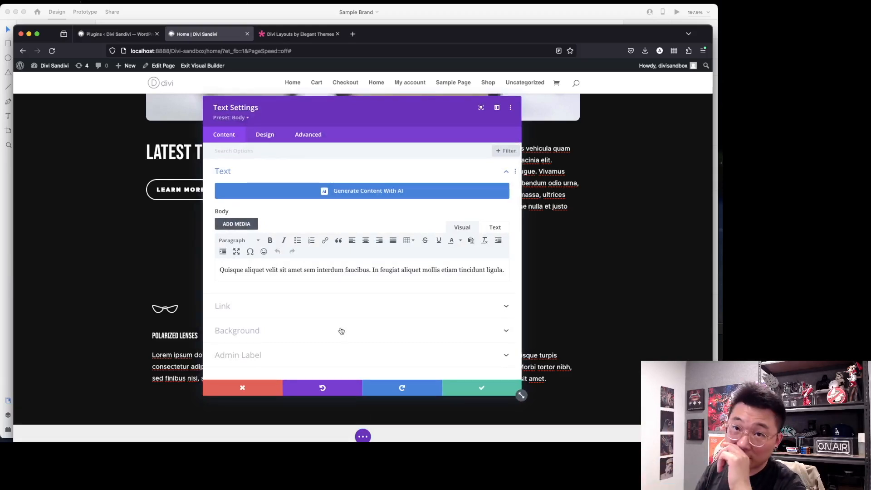
click(272, 138)
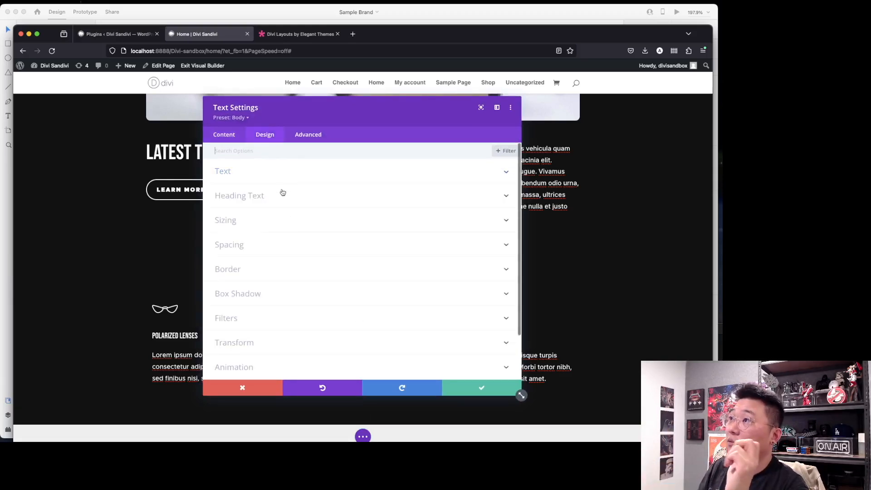
click(293, 175)
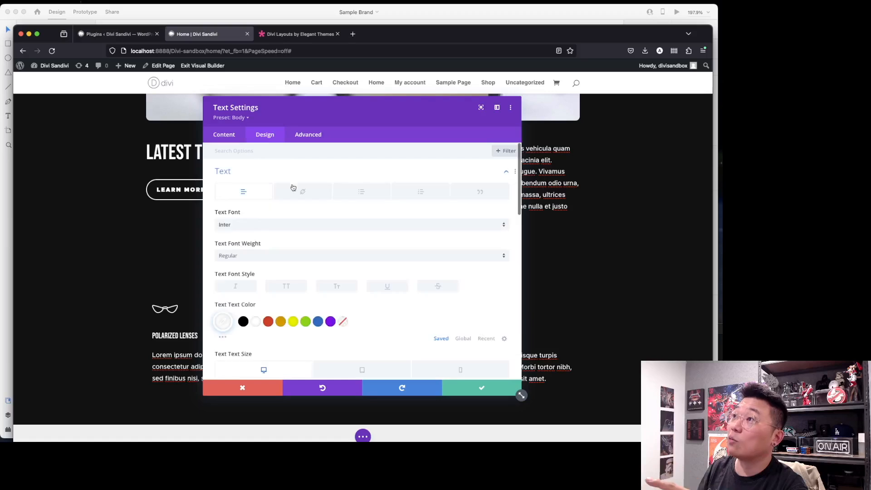
click(291, 224)
click(287, 214)
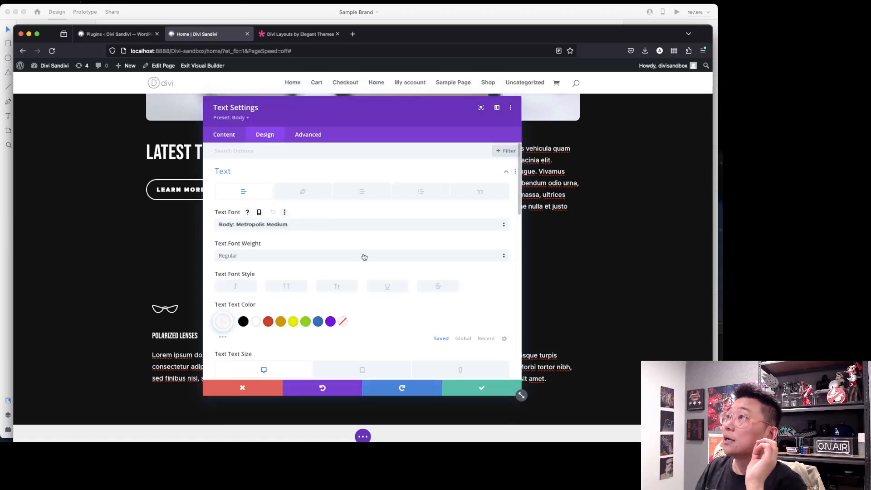
click(514, 385)
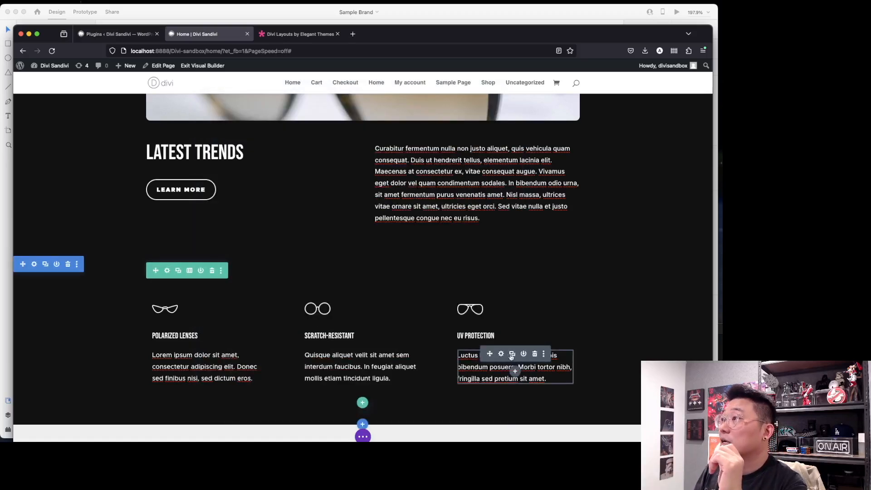
click(502, 354)
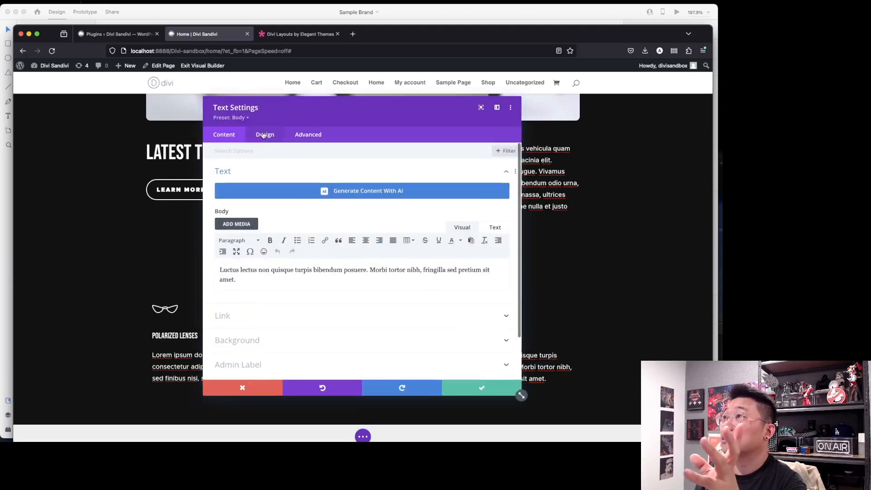
click(264, 135)
click(243, 387)
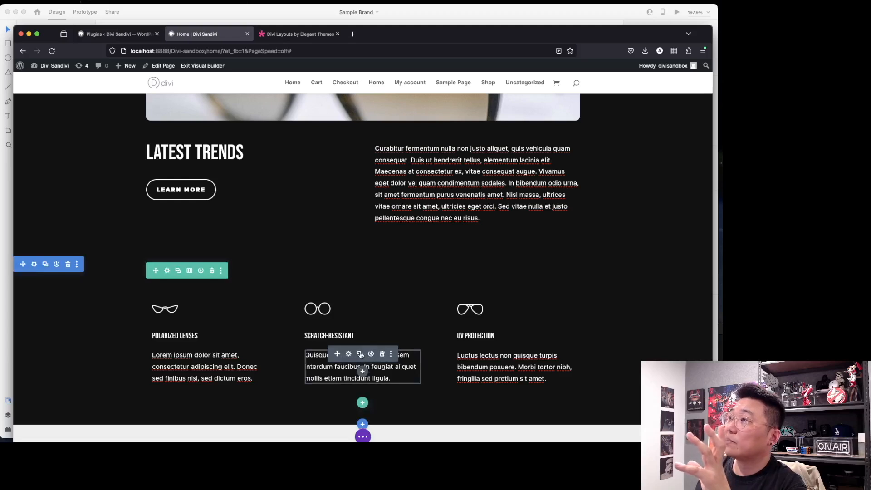
Duplicate the Scratch-Resistant description, move the copy under the UV Protection heading, and delete the original description there.
click(360, 355)
drag(337, 400, 521, 358)
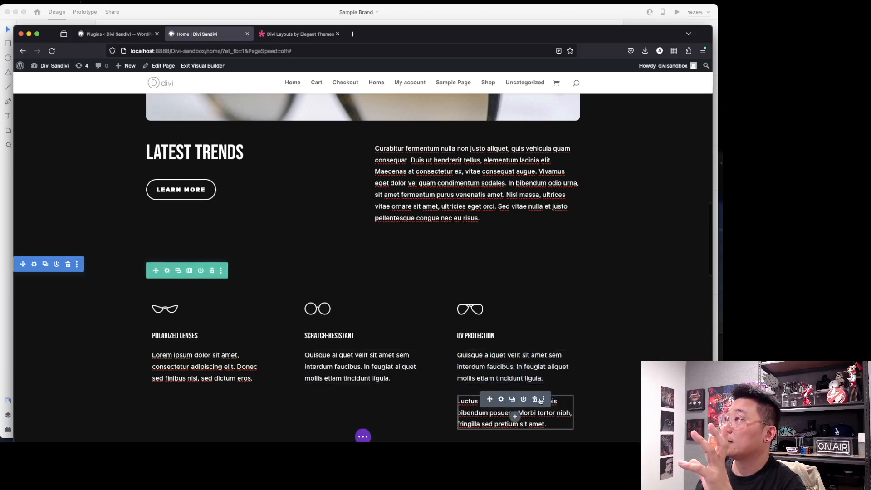
click(536, 399)
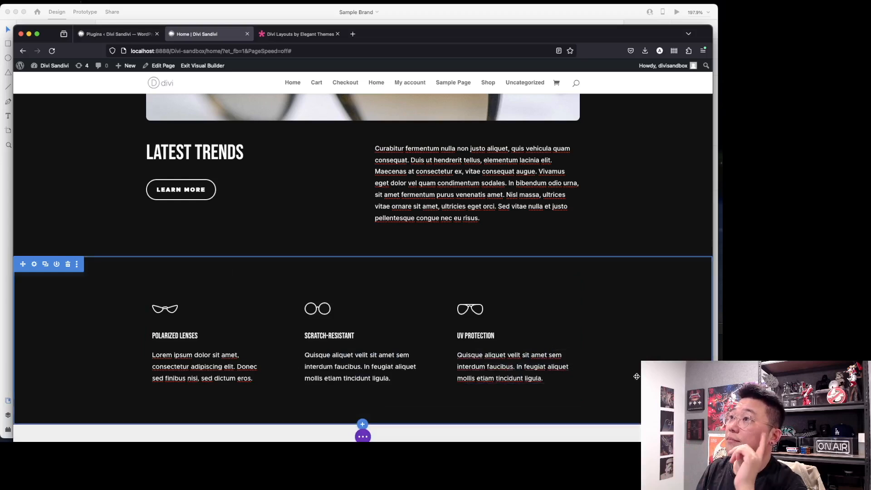
Compare the features section's background with the global colors, discard its settings, and review the page down to the orange footer.
click(34, 264)
click(274, 199)
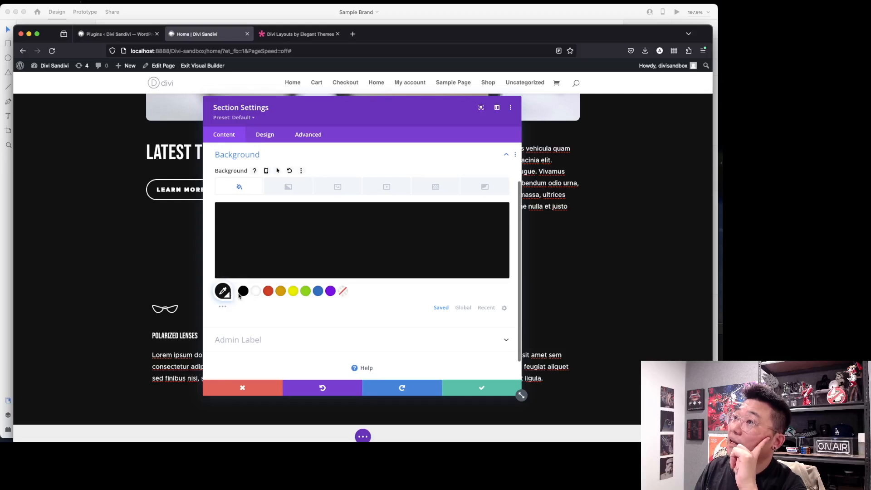
click(470, 309)
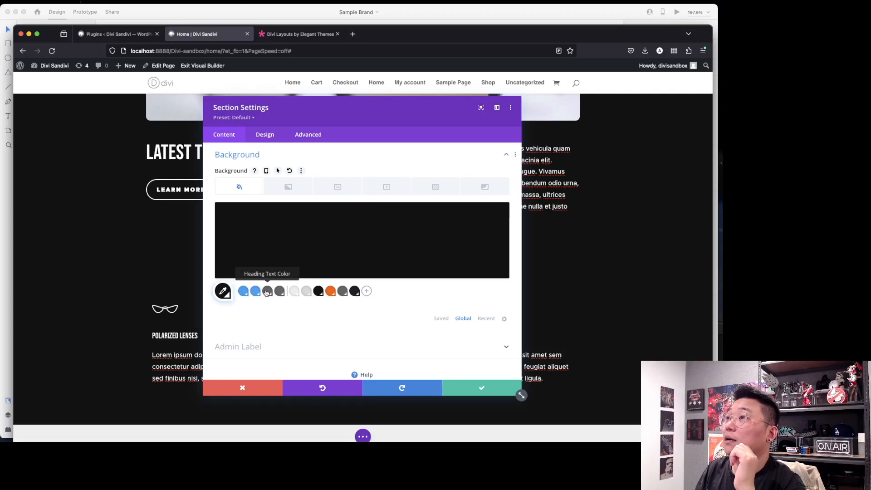
scroll(114, 310, up, 15)
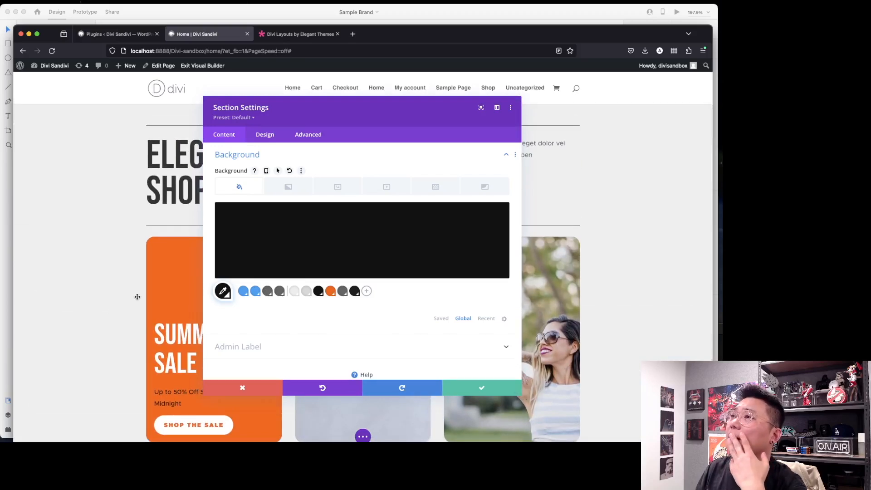
click(242, 388)
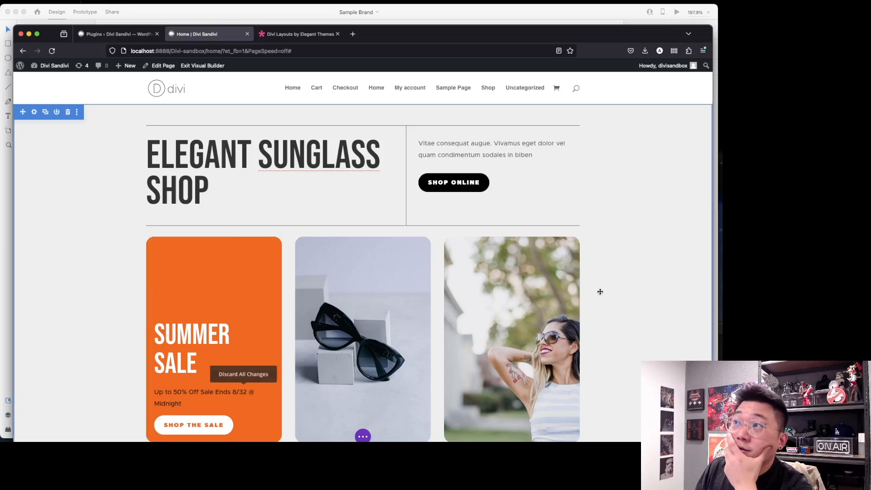
scroll(599, 292, down, 7)
scroll(601, 296, down, 10)
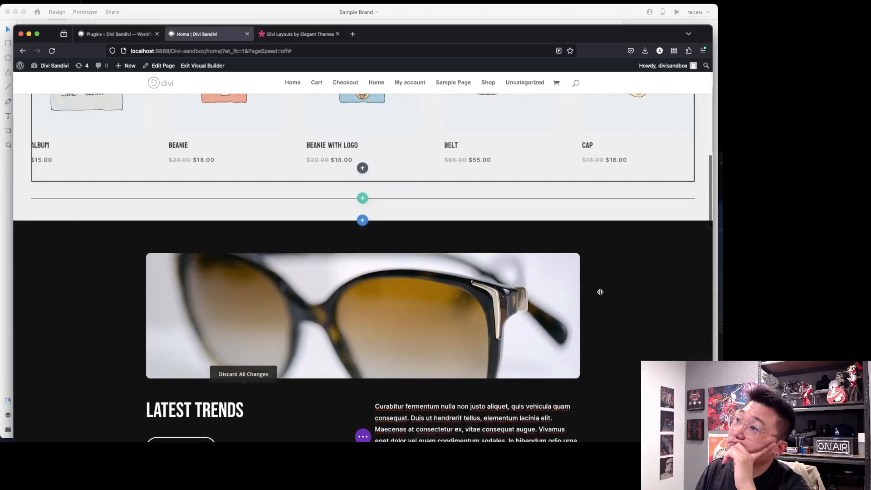
scroll(600, 292, down, 10)
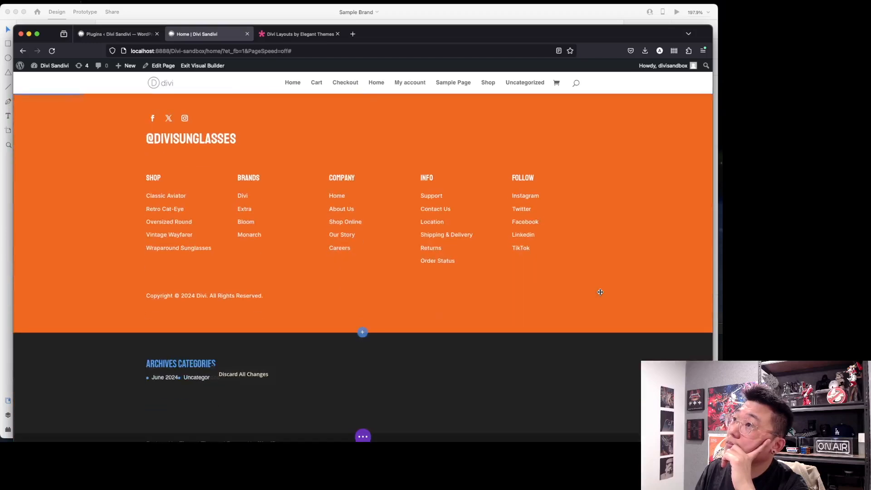
scroll(598, 294, up, 3)
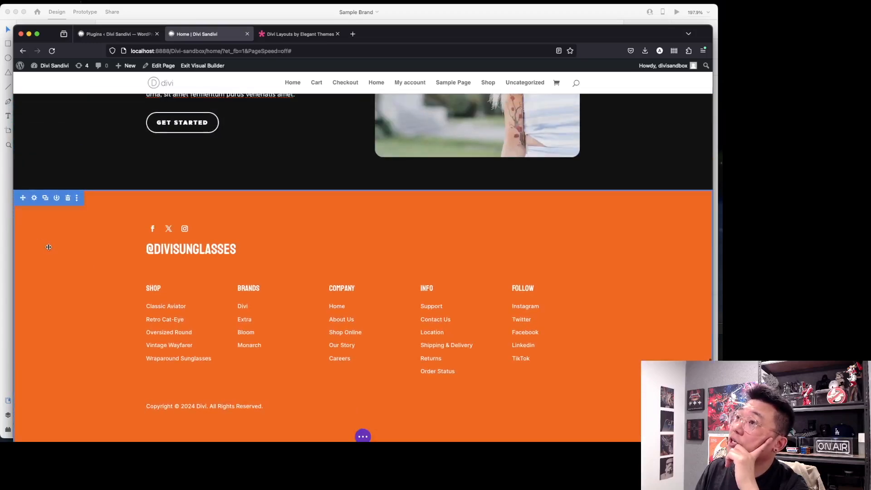
scroll(101, 313, down, 1)
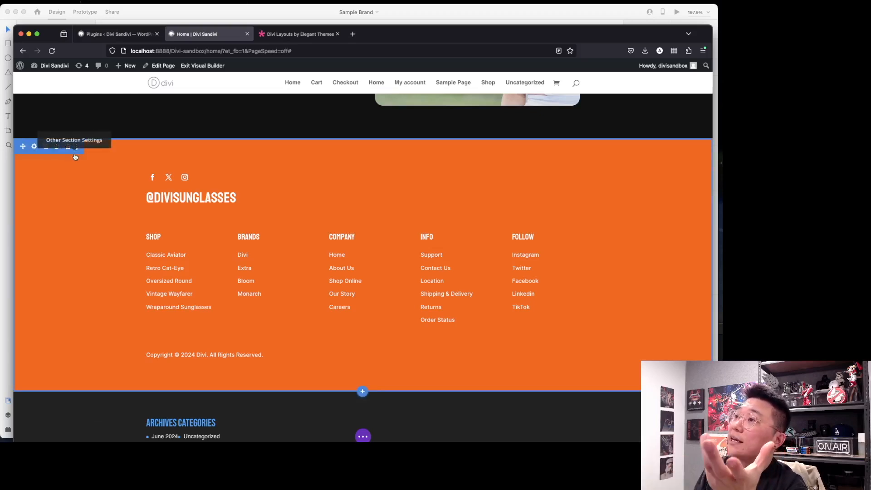
Try to save the home page from the builder's page controls.
click(115, 34)
click(204, 34)
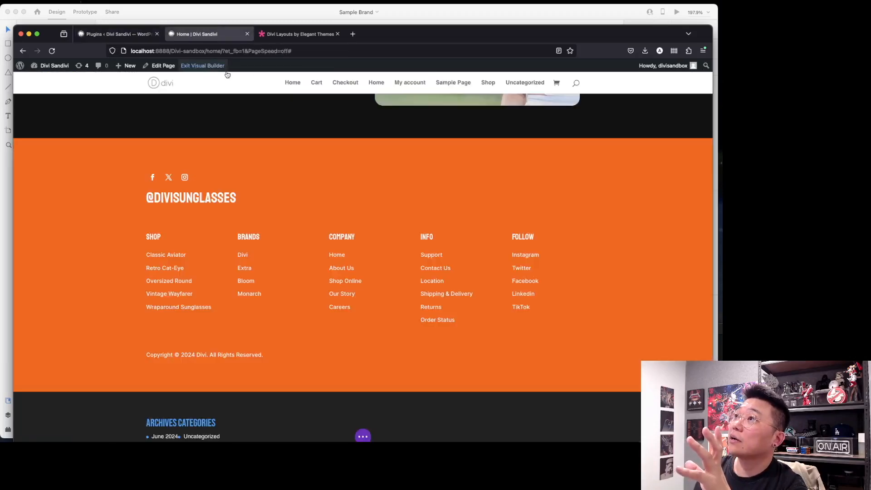
click(354, 440)
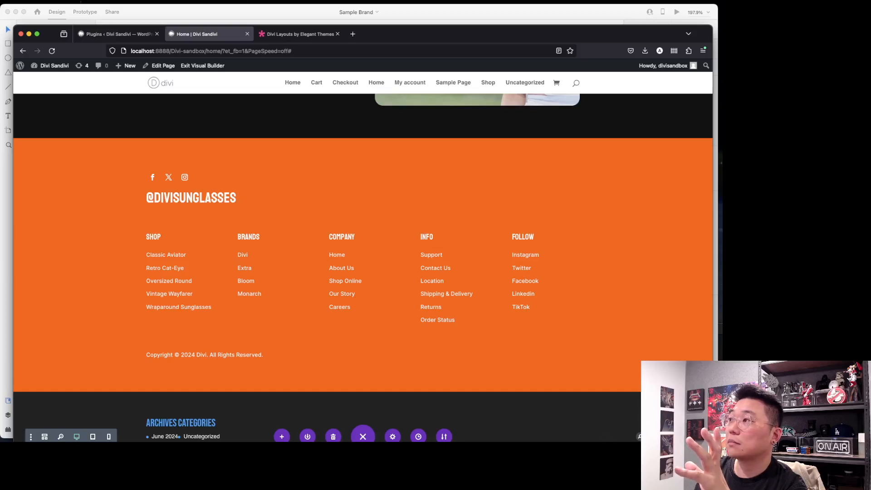
Open the Divi Theme Builder in the WordPress dashboard.
click(110, 39)
mouse_move(68, 362)
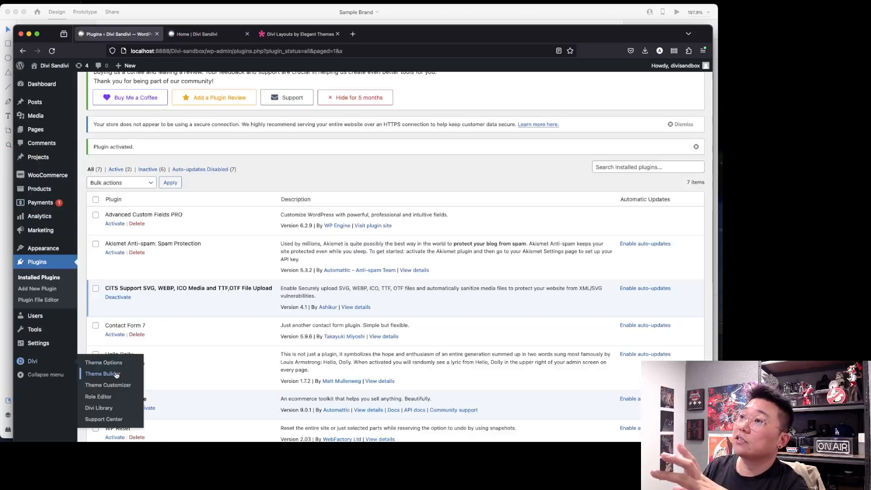
click(116, 374)
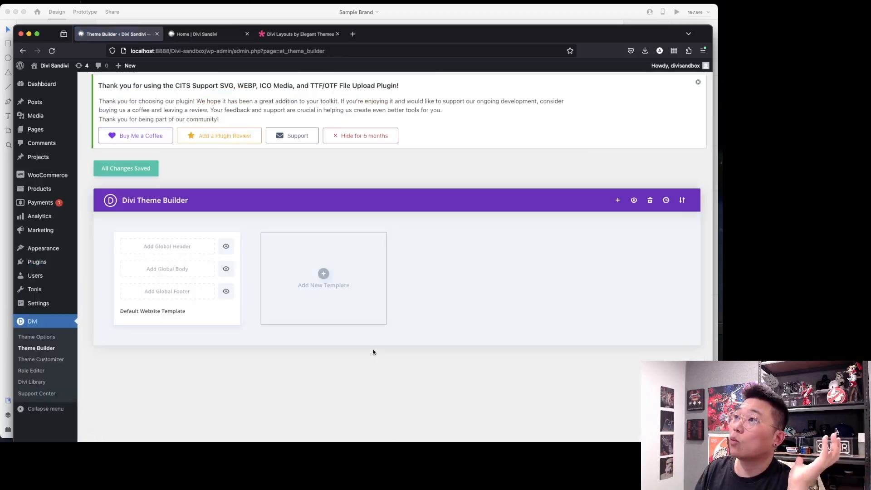
Return to the home page in the visual builder and retry the save.
click(204, 34)
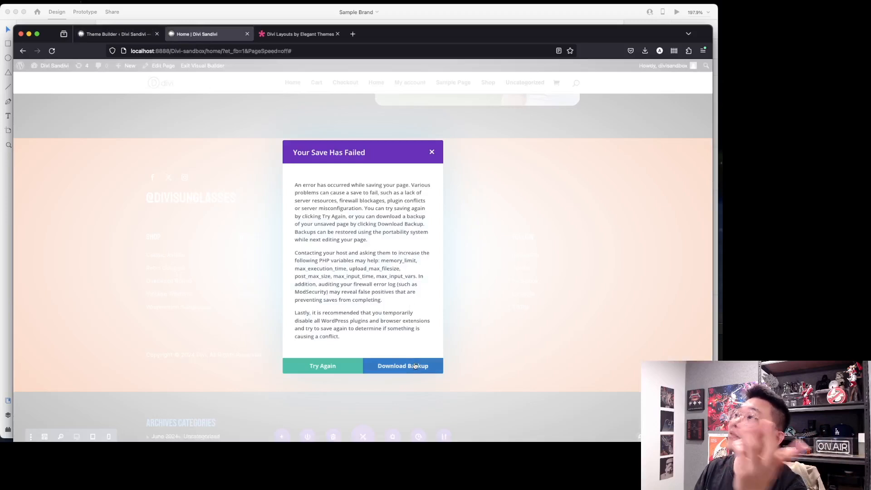
click(322, 371)
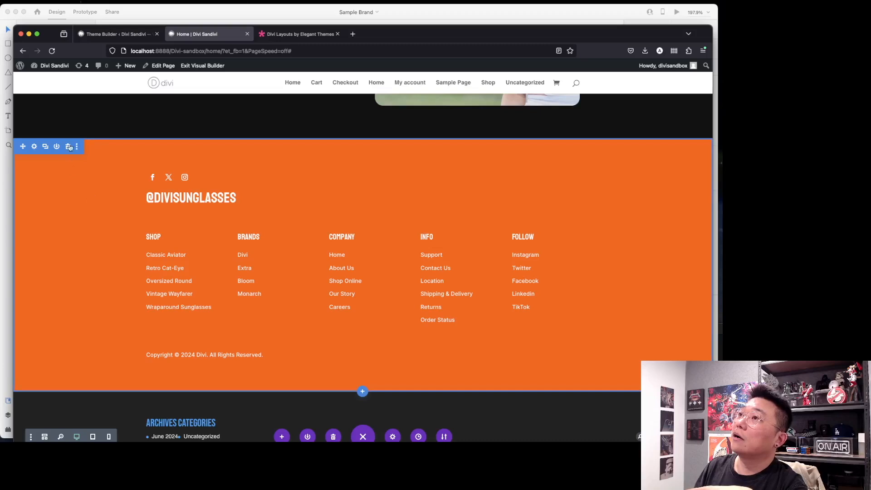
Try to save the orange footer section to the Divi Library under the name "Footer", not as a global item.
click(76, 145)
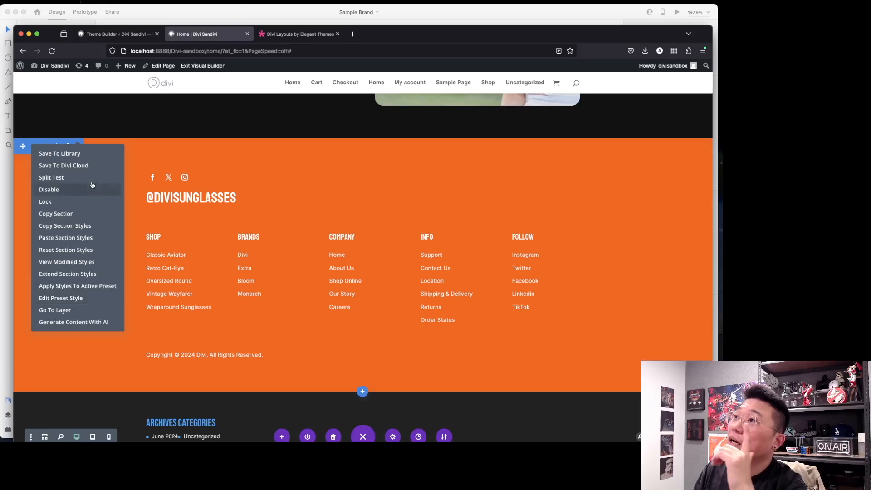
click(92, 155)
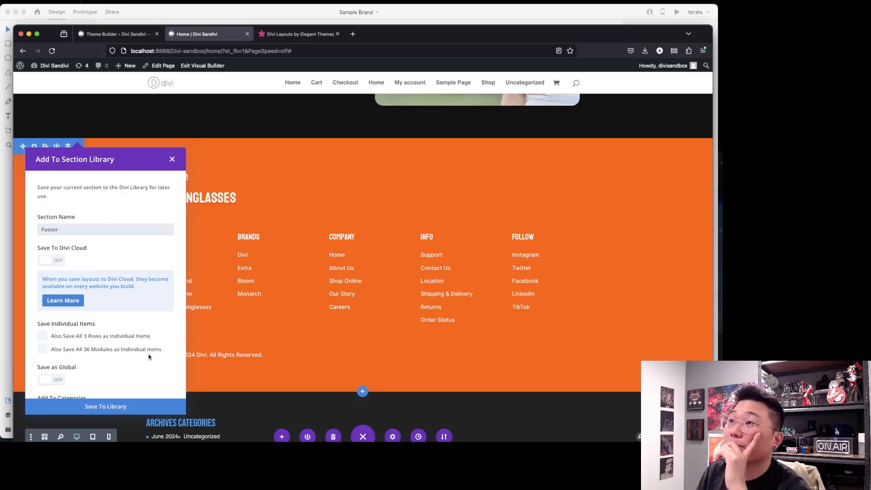
scroll(145, 393, down, 3)
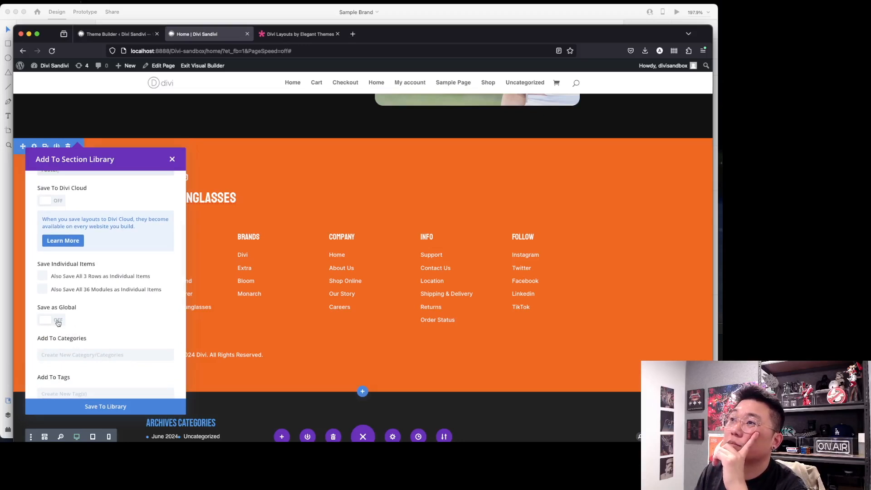
click(117, 408)
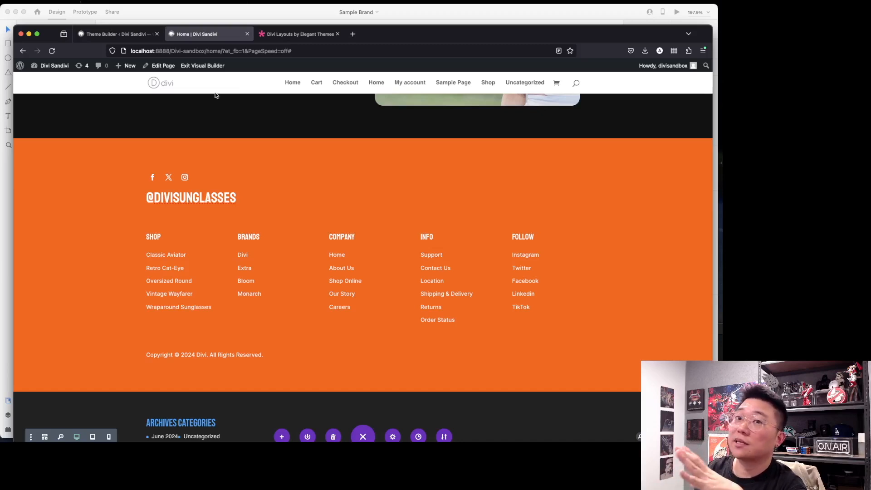
Exit the visual builder and check the Theme Builder's library picker for a global footer, closing it without choosing a layout.
click(205, 66)
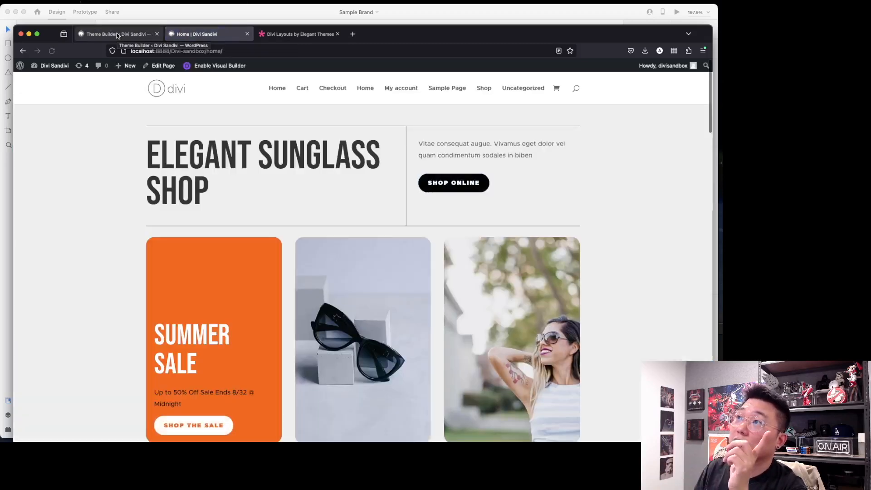
click(116, 35)
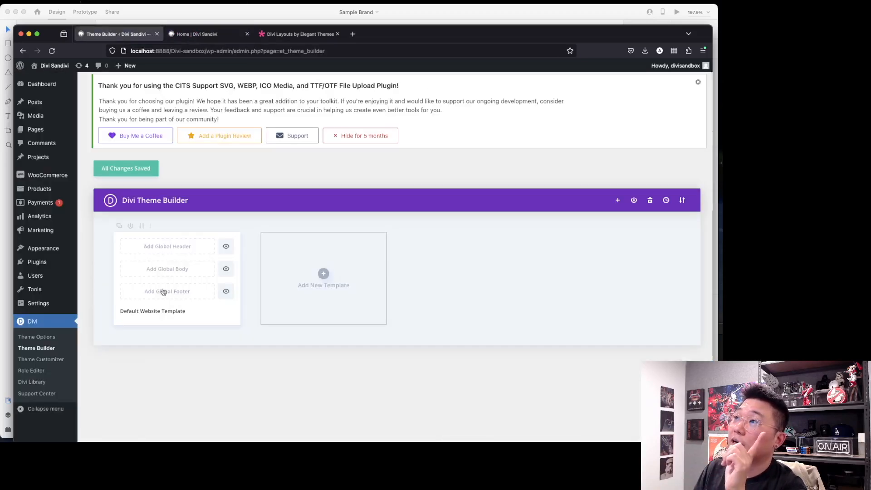
mouse_move(176, 295)
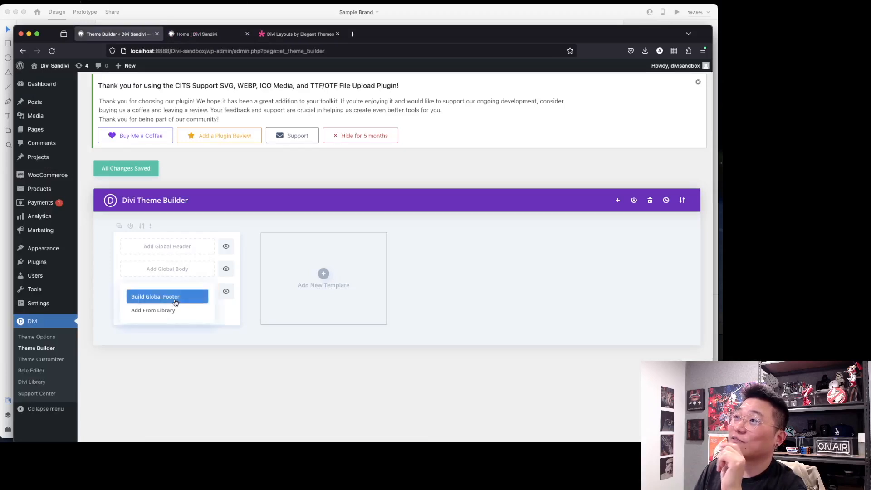
click(163, 310)
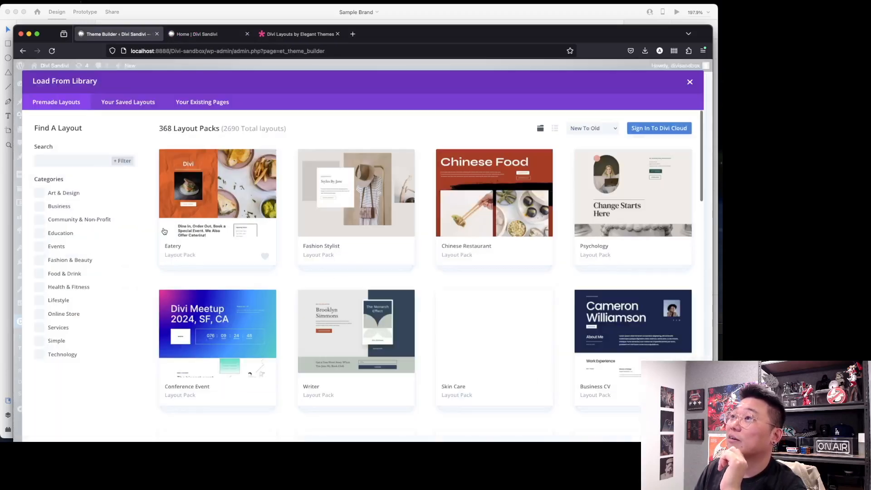
click(687, 85)
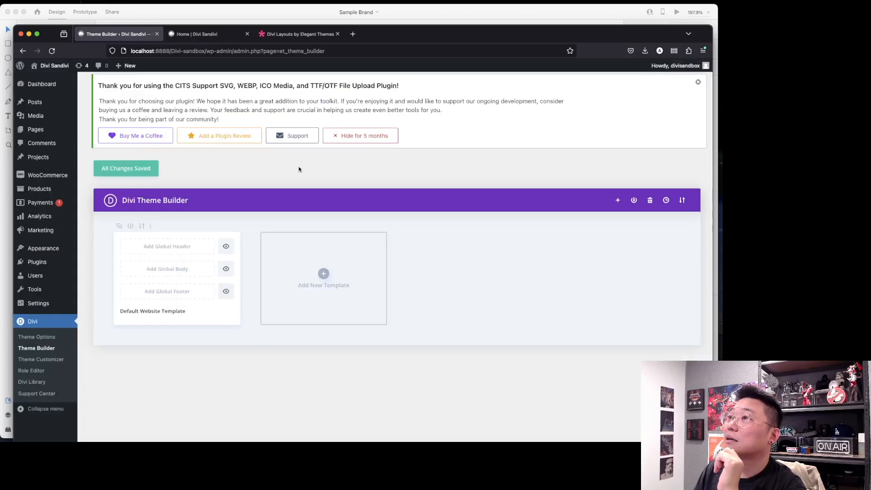
Open the Divi Library in a separate browser tab and check its layouts list for the saved footer.
super+click(44, 386)
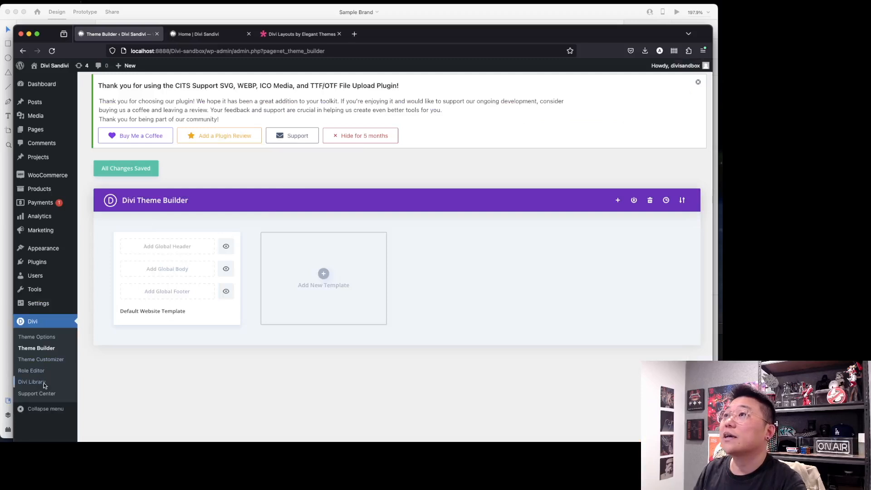
click(195, 36)
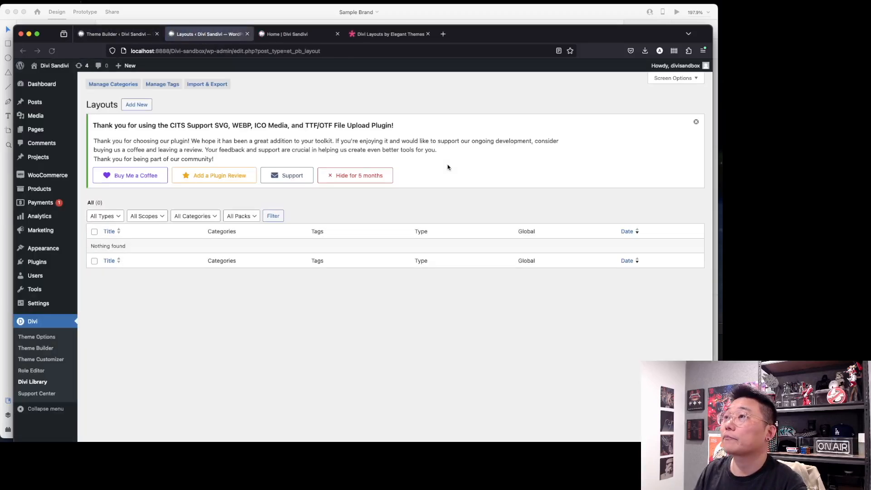
click(286, 34)
click(200, 36)
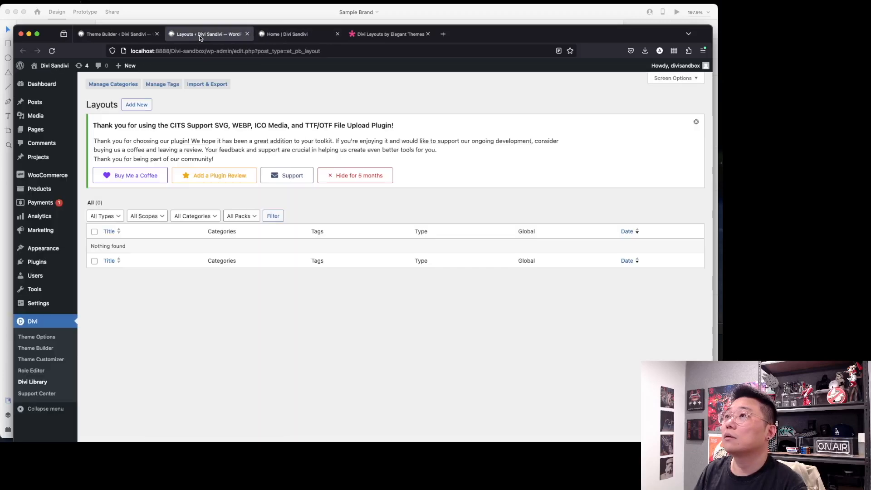
Try to reopen the home page in the visual builder while rechecking the Divi Library's layouts list.
click(292, 34)
scroll(114, 313, down, 10)
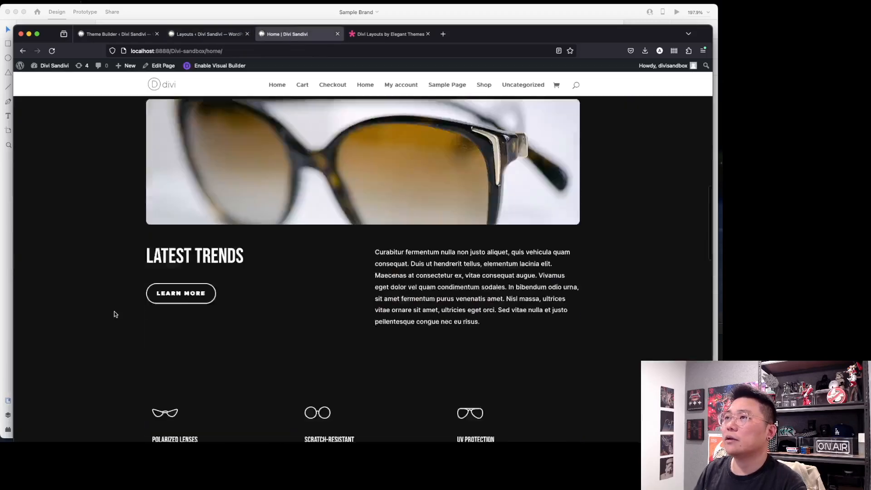
click(243, 67)
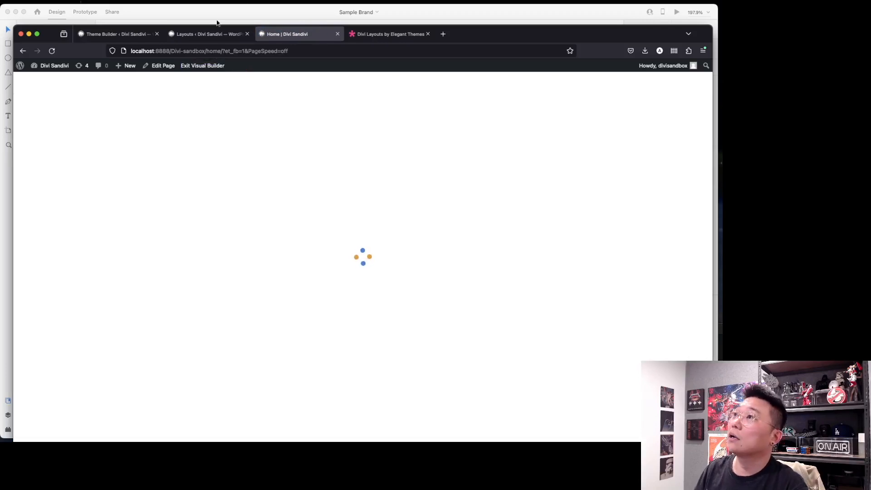
click(210, 35)
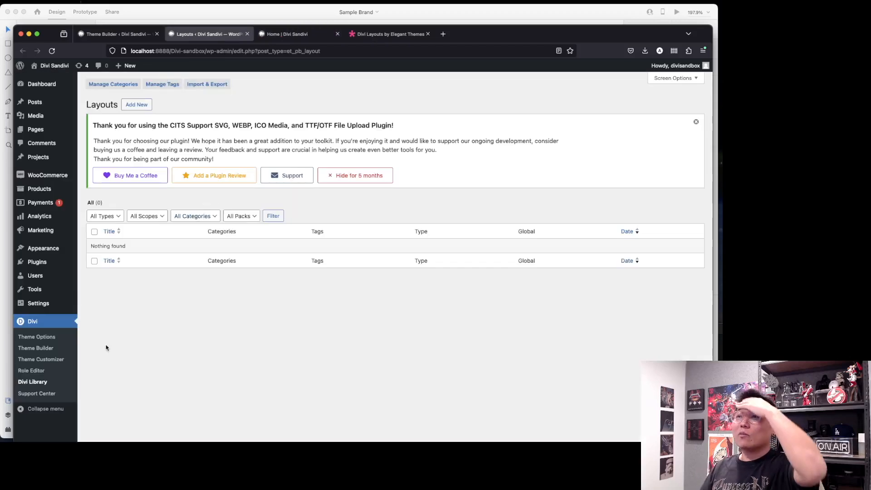
click(272, 34)
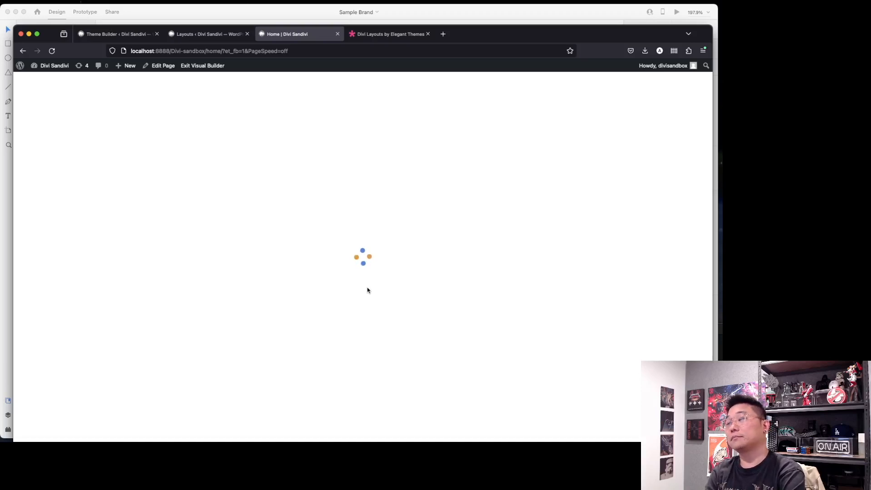
click(186, 32)
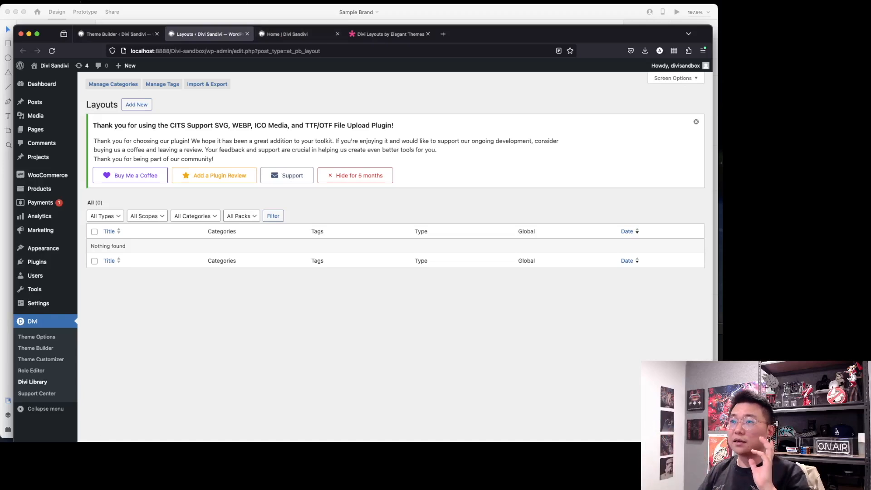
key(super+Tab)
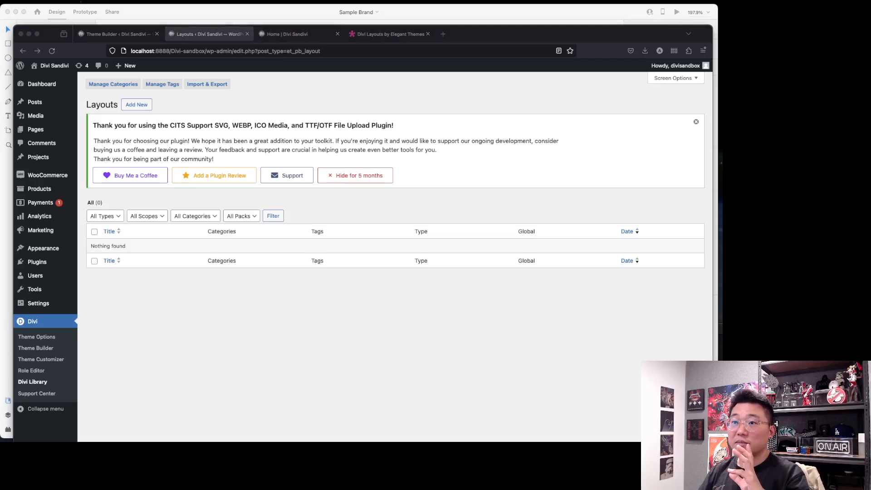
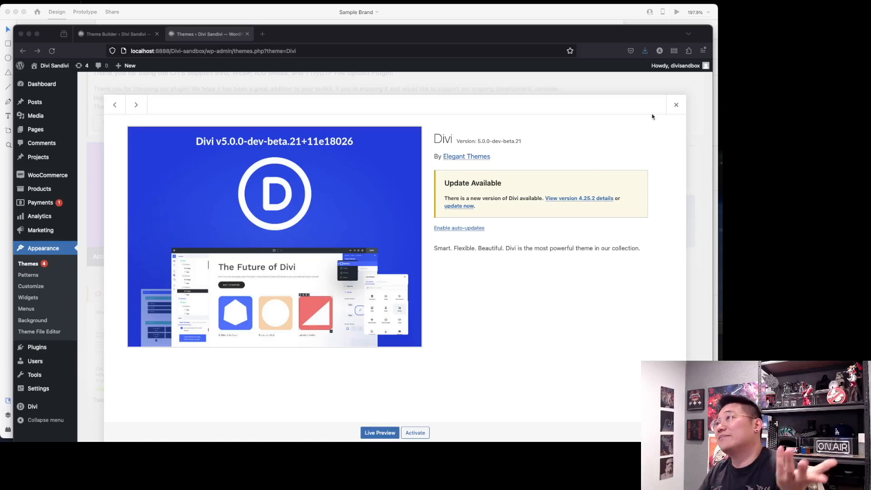
Close the Divi theme details, open the list of all WordPress pages and close the old Theme Builder tab.
click(676, 105)
click(676, 105)
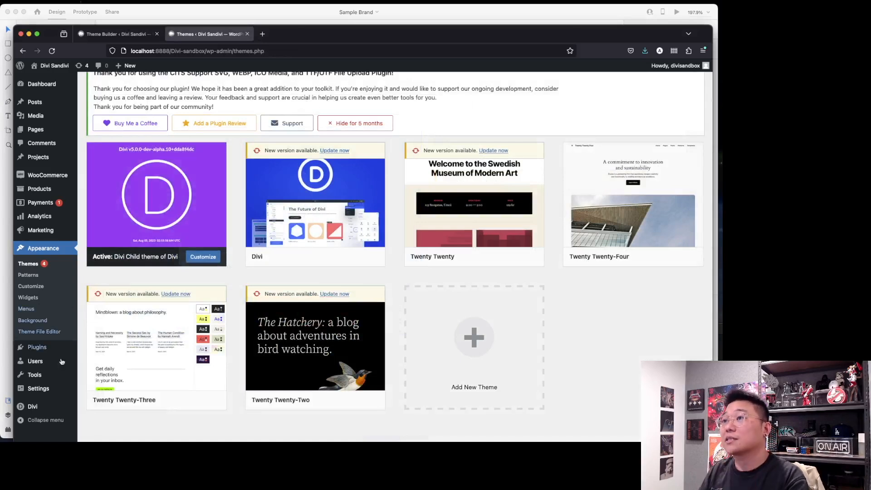
mouse_move(120, 134)
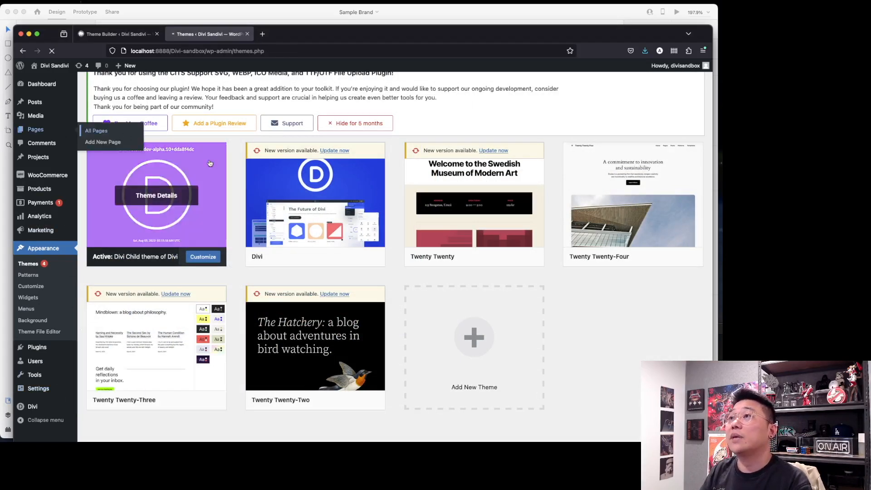
click(149, 35)
click(157, 34)
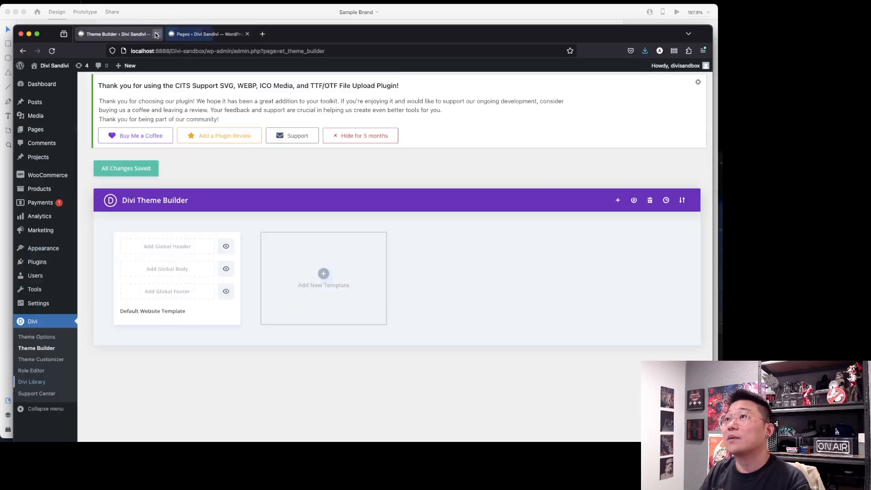
Open the Theme Builder in a separate browser tab and go on to the Divi Library from there.
mouse_move(55, 351)
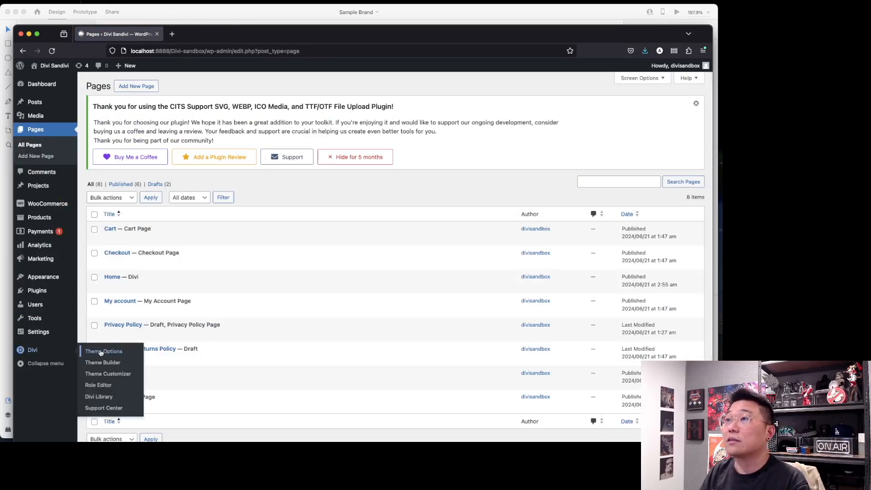
super+click(104, 361)
click(222, 29)
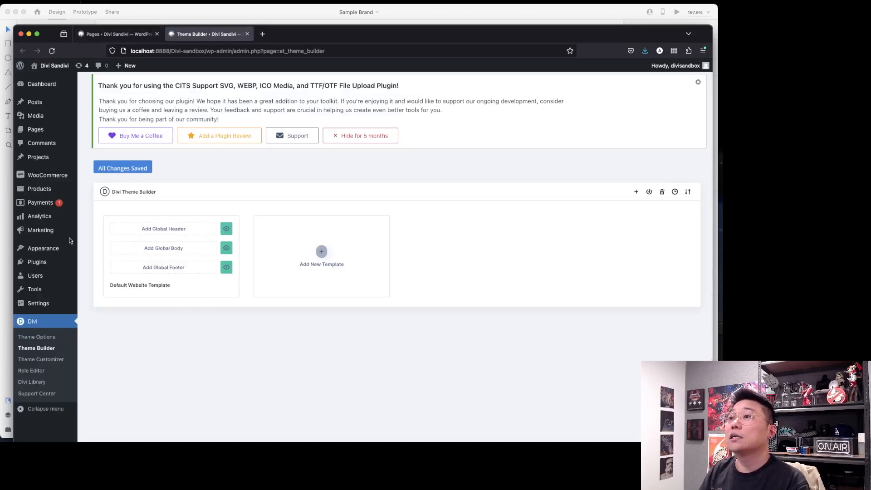
click(32, 384)
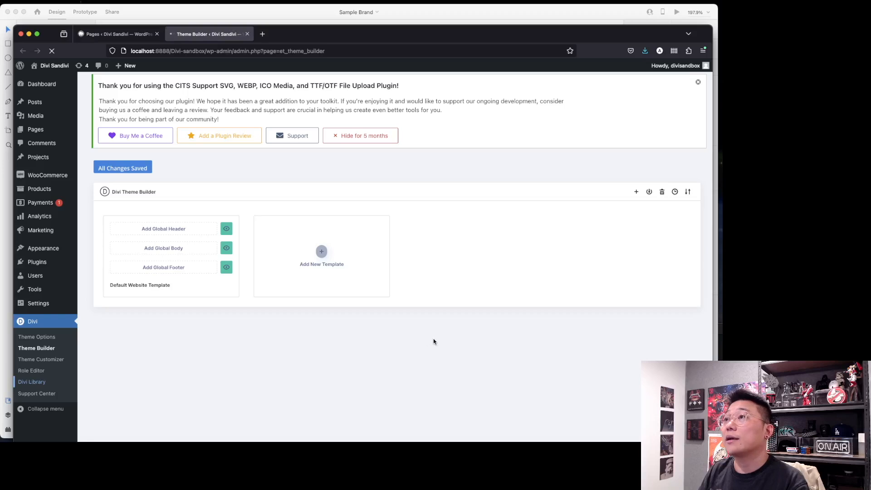
Return to the pages list, move its tab after the Theme Builder tab, and open the Home page for editing with Divi.
click(109, 32)
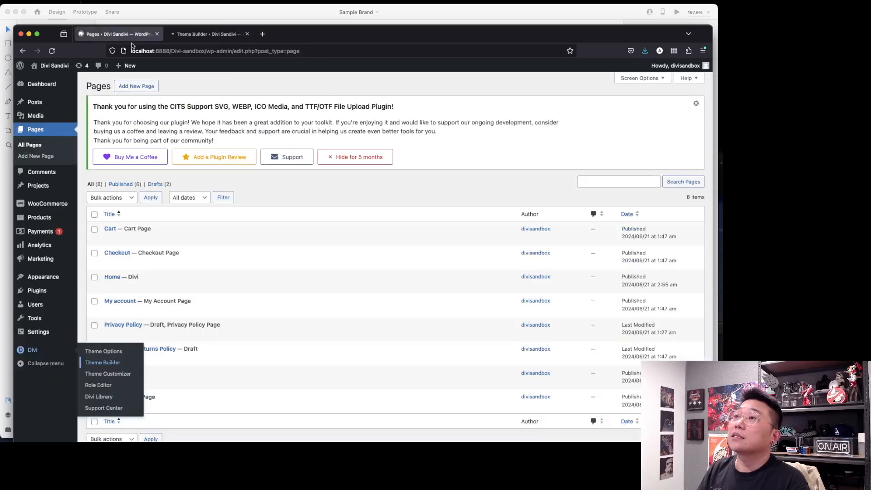
drag(109, 32, 275, 35)
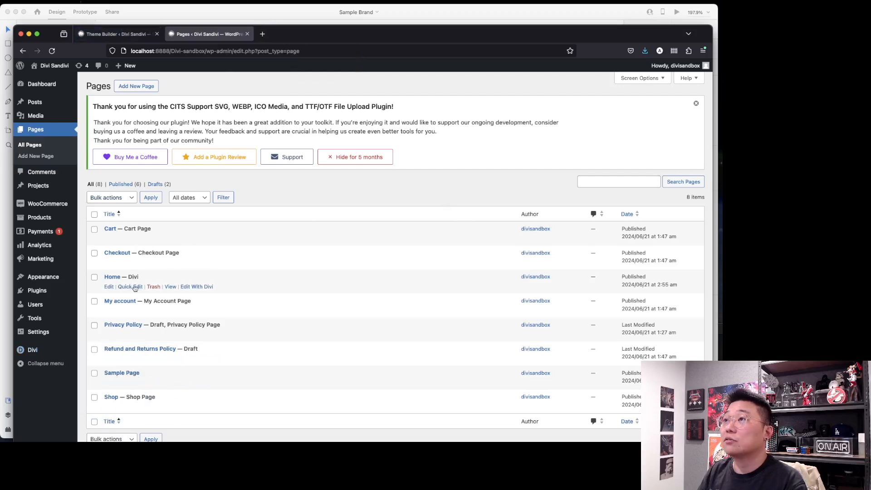
click(206, 287)
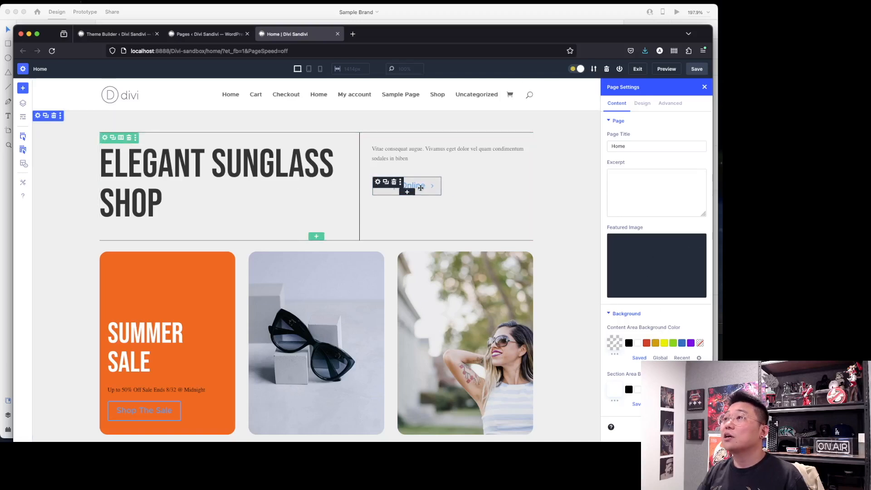
Enable custom styles for the Shop Online button in its design settings.
click(426, 186)
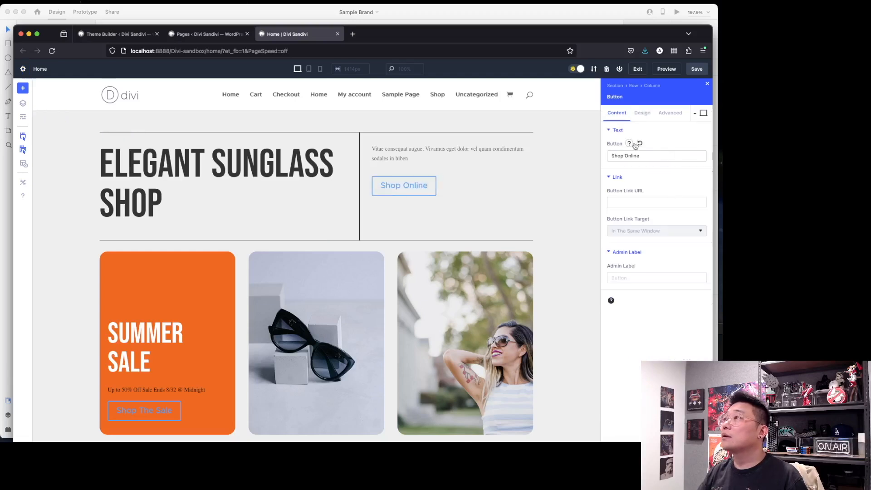
click(642, 113)
scroll(665, 227, down, 2)
scroll(665, 227, down, 8)
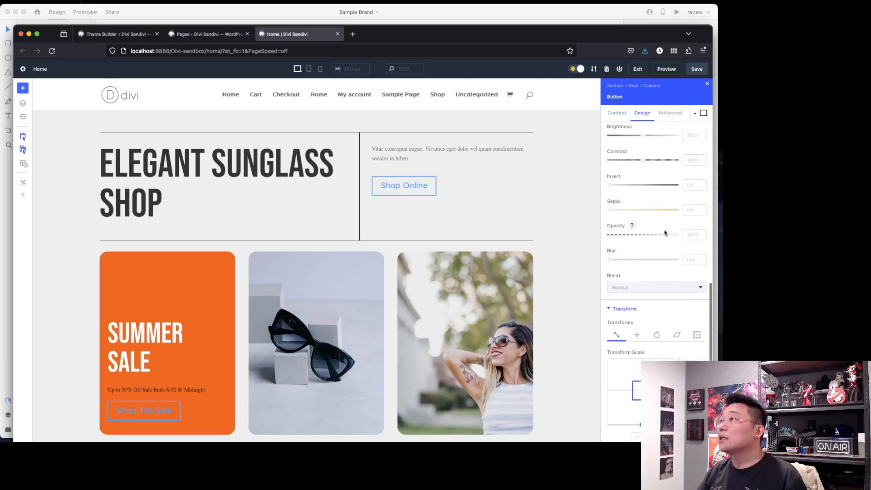
scroll(664, 234, up, 10)
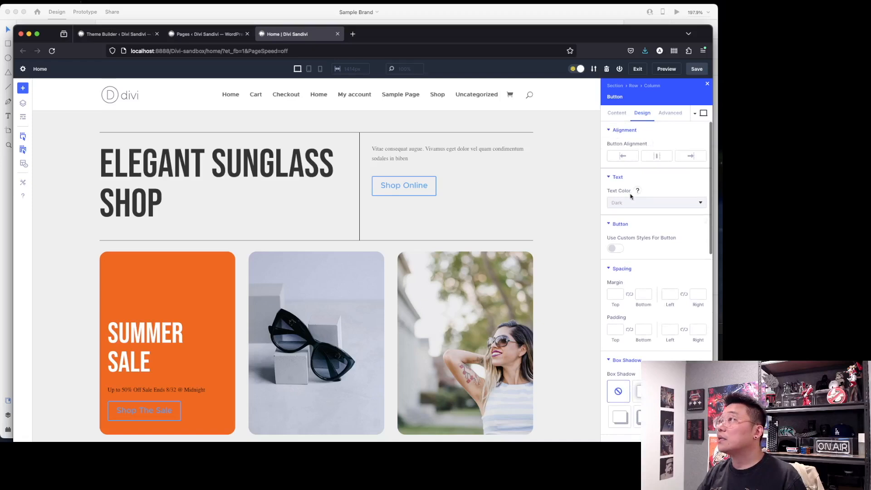
scroll(637, 245, down, 2)
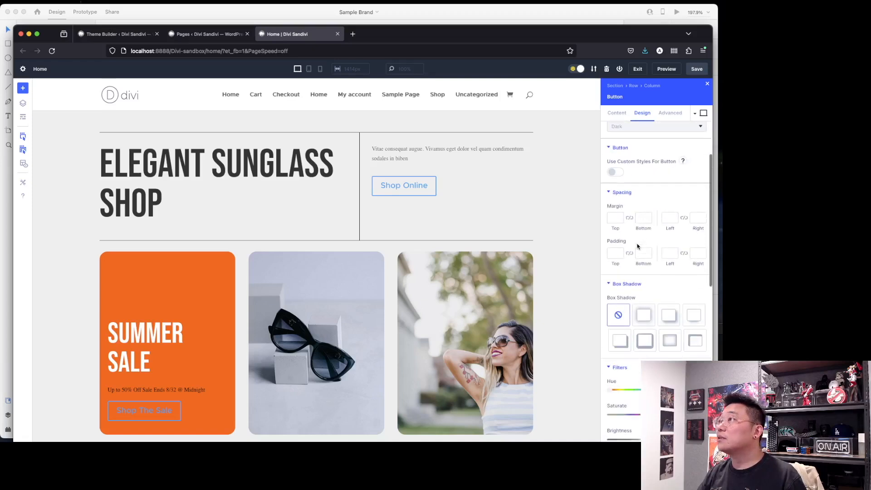
click(619, 171)
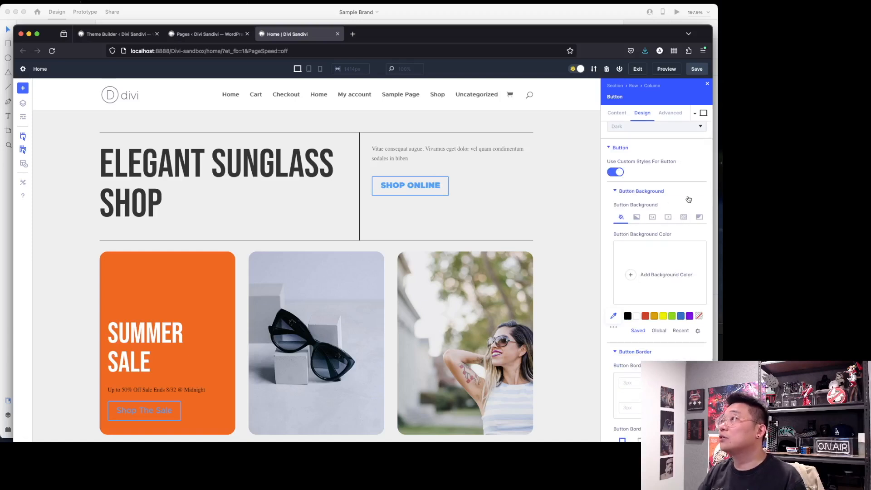
Examine the Shop Online button's text style settings and the home page down to the products section.
scroll(688, 199, down, 10)
scroll(688, 199, down, 3)
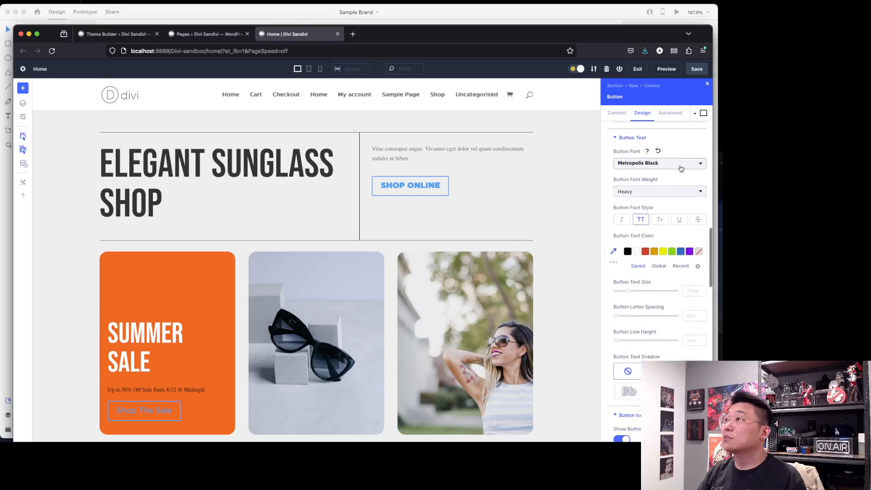
scroll(501, 211, down, 10)
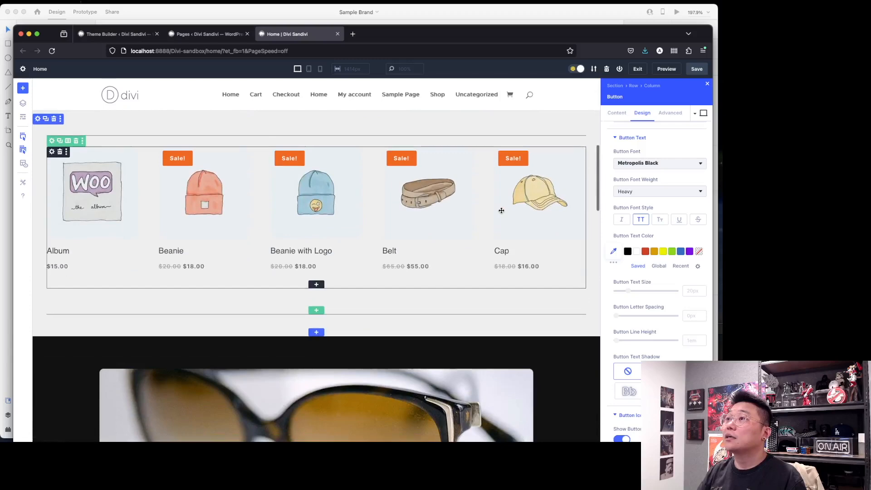
Examine the design settings of the Latest Trends heading in the dark sunglasses section, down to its heading text options.
scroll(501, 211, down, 5)
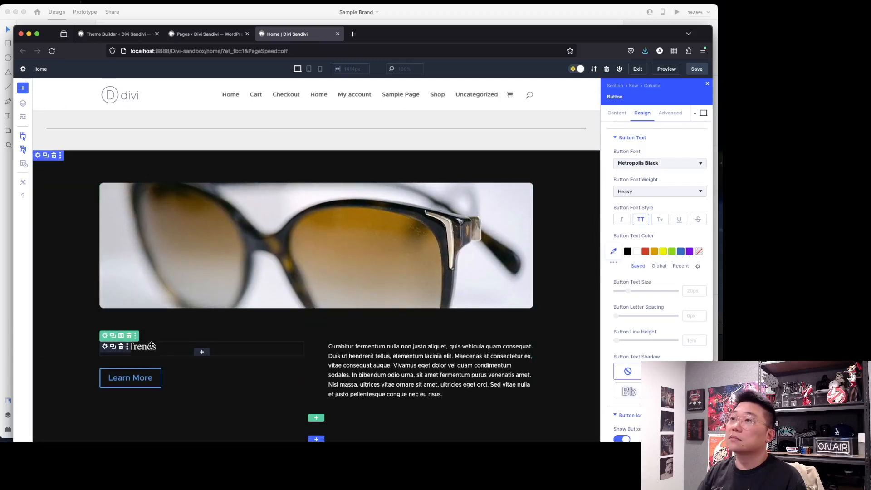
click(106, 347)
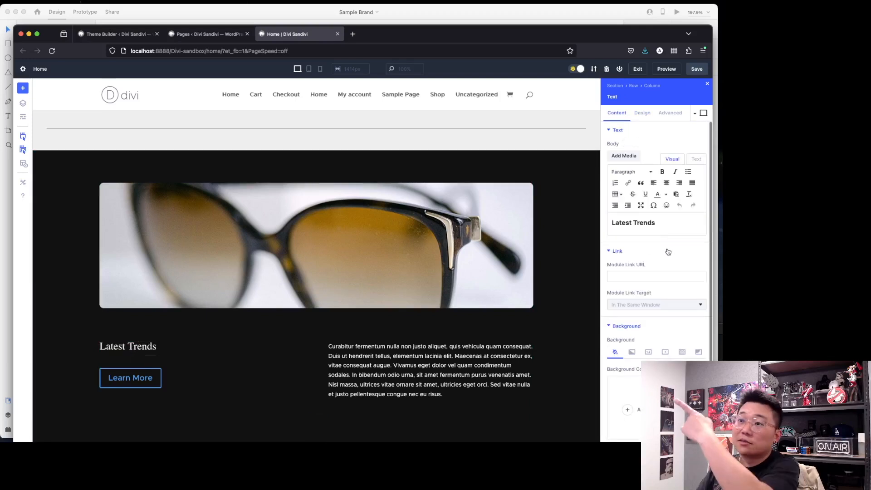
scroll(668, 263, down, 4)
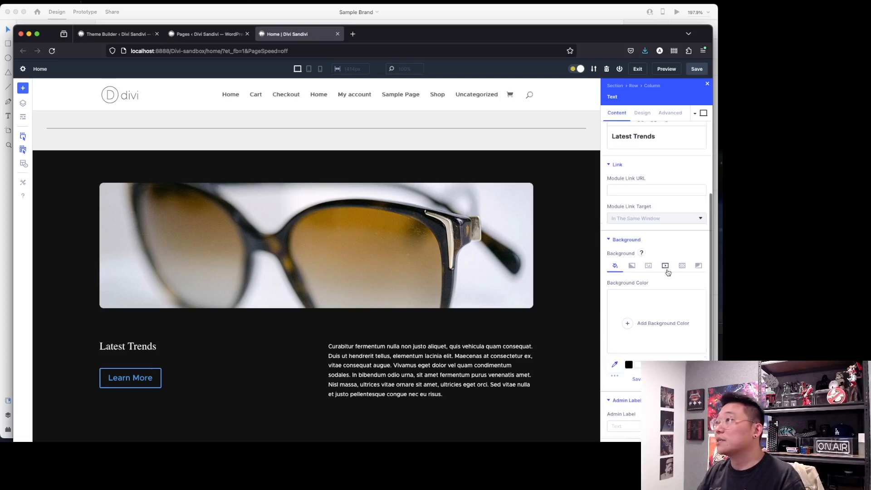
scroll(656, 229, up, 4)
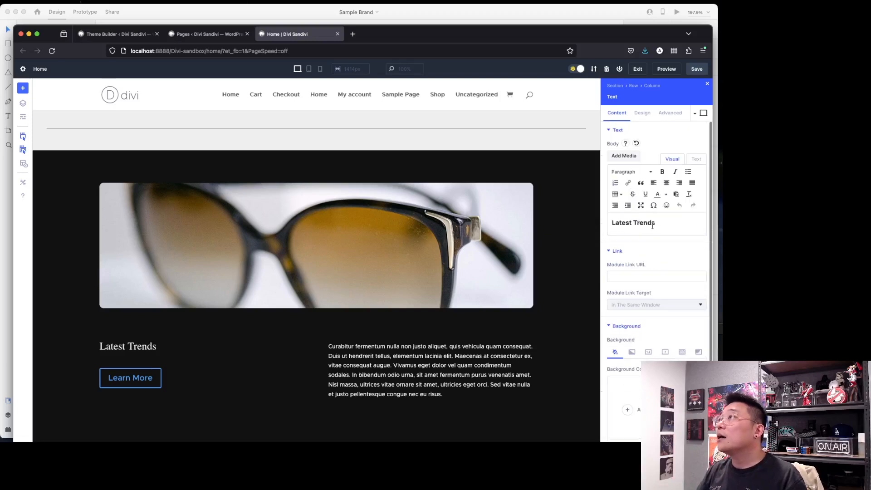
click(642, 114)
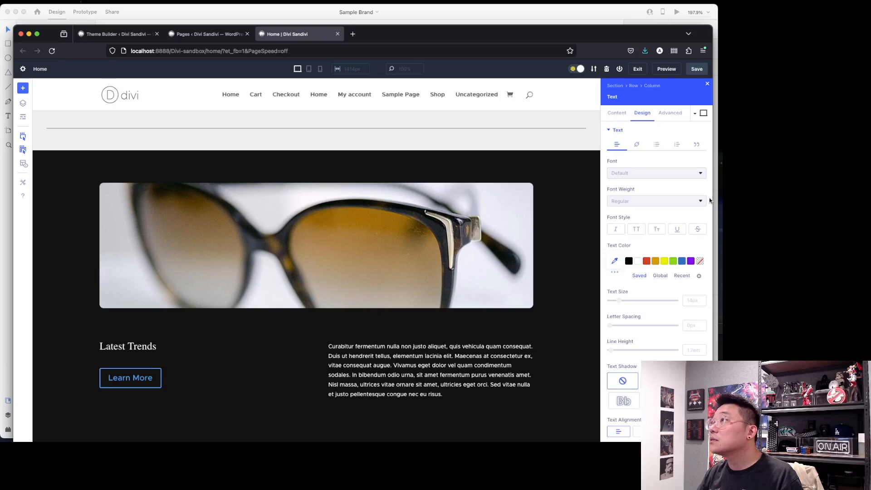
scroll(659, 163, down, 6)
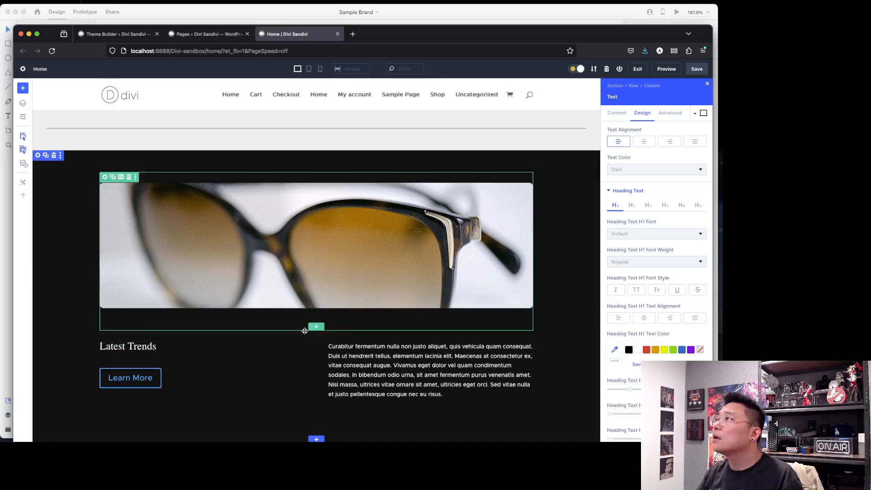
Copy the Summer Sale heading's module style and paste it onto the Latest Trends heading.
scroll(243, 322, up, 10)
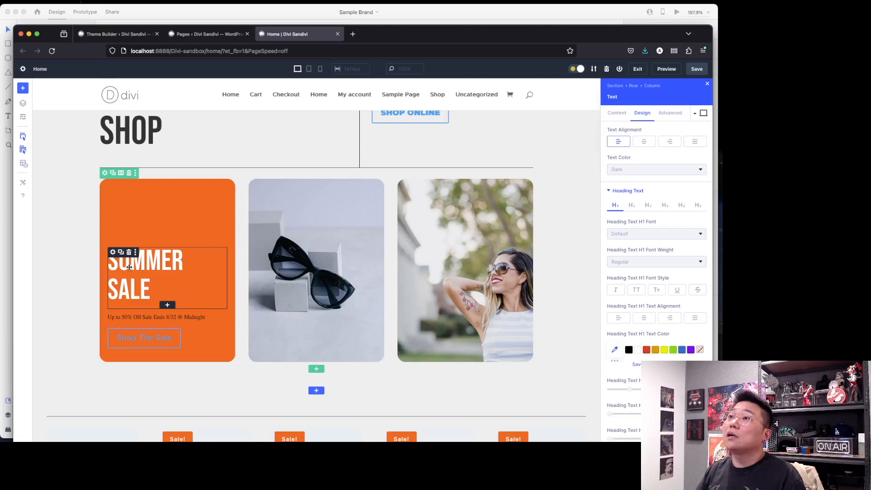
drag(130, 268, 135, 257)
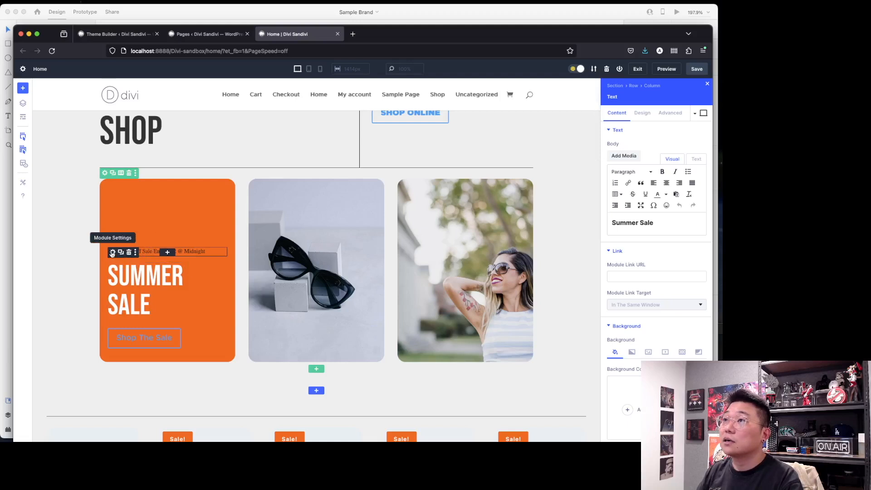
drag(146, 251, 166, 311)
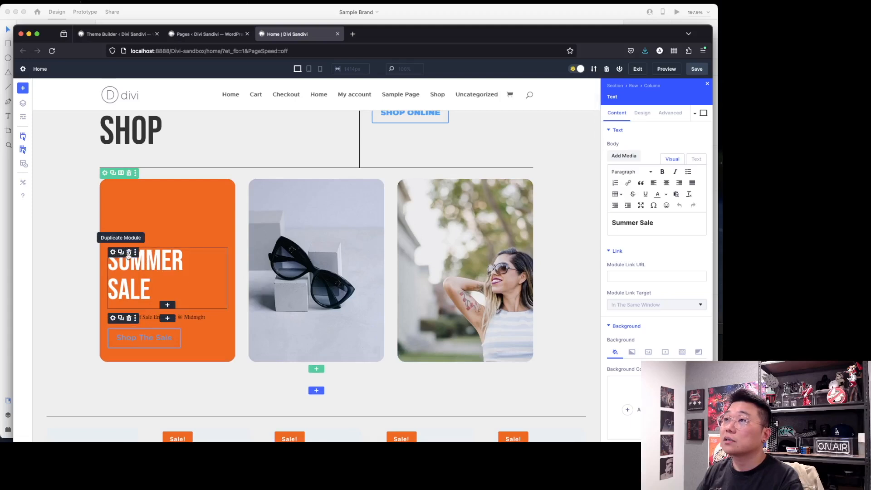
click(135, 251)
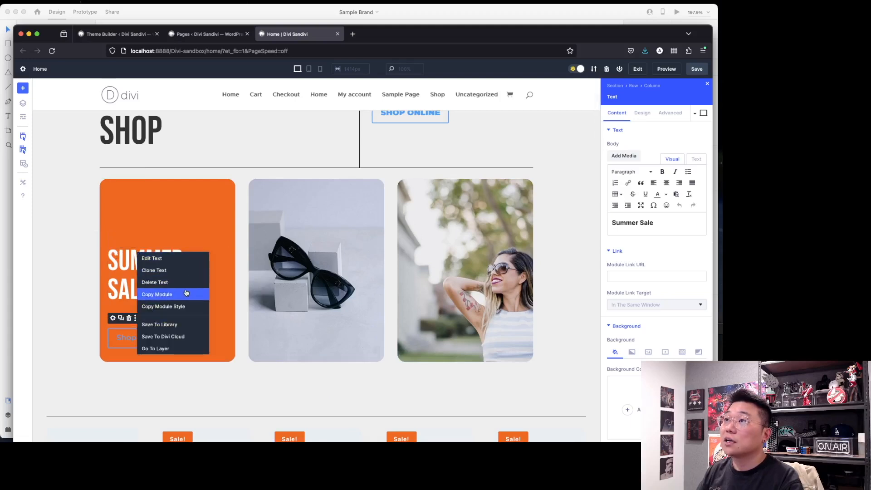
click(185, 307)
scroll(235, 299, down, 15)
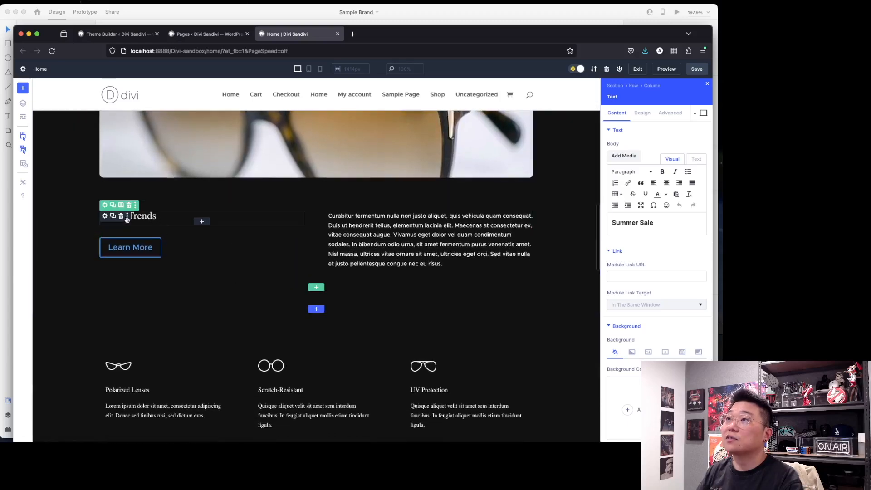
click(127, 216)
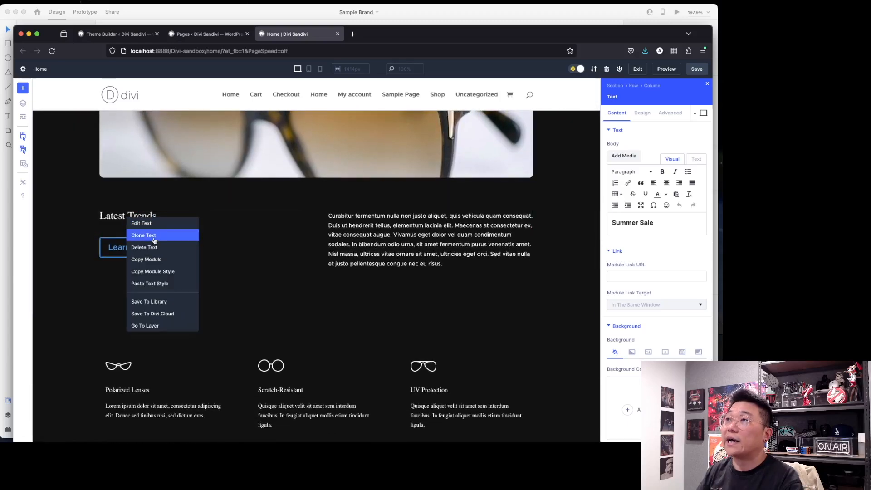
click(169, 282)
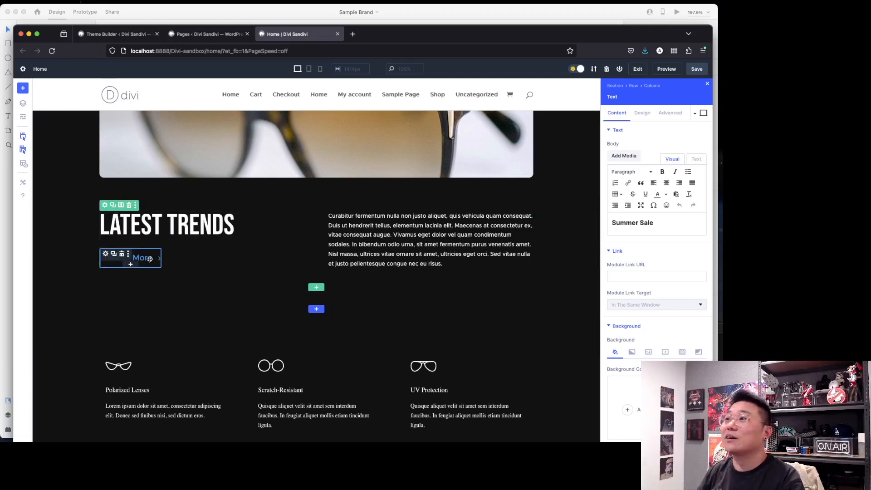
Review the paragraph beside the Latest Trends heading, and save and close the Home page.
scroll(296, 302, up, 1)
scroll(296, 302, up, 3)
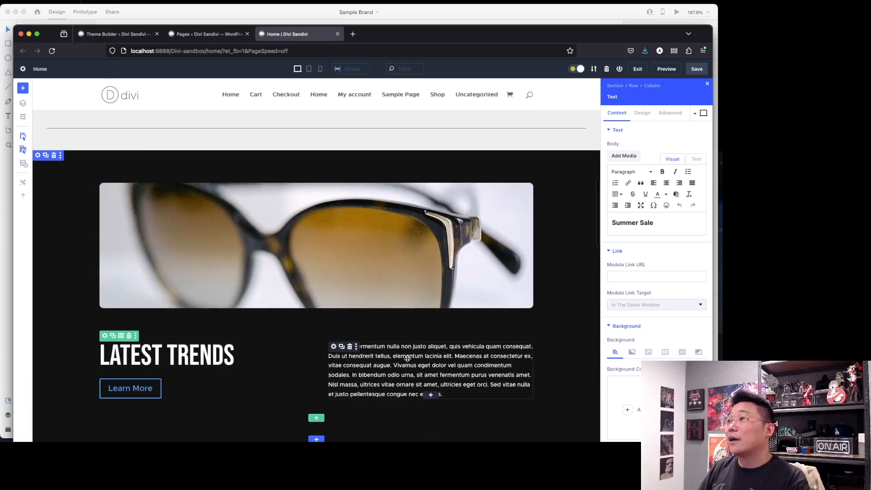
click(407, 358)
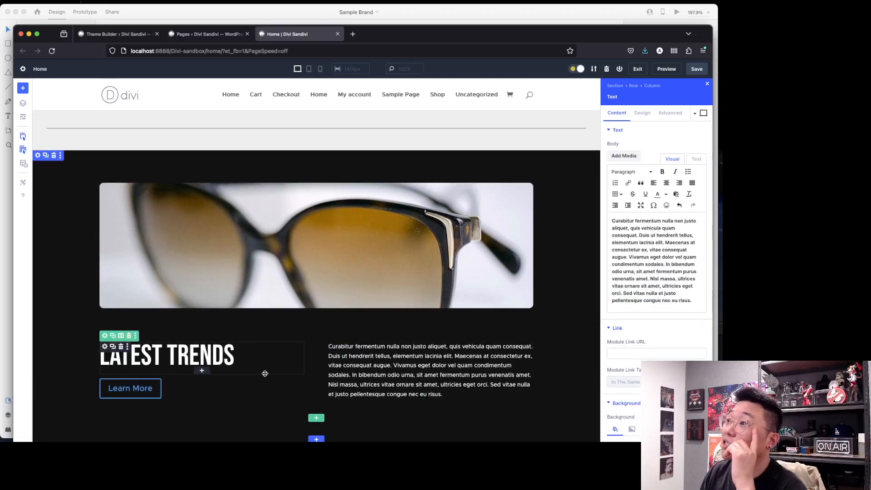
scroll(265, 374, down, 4)
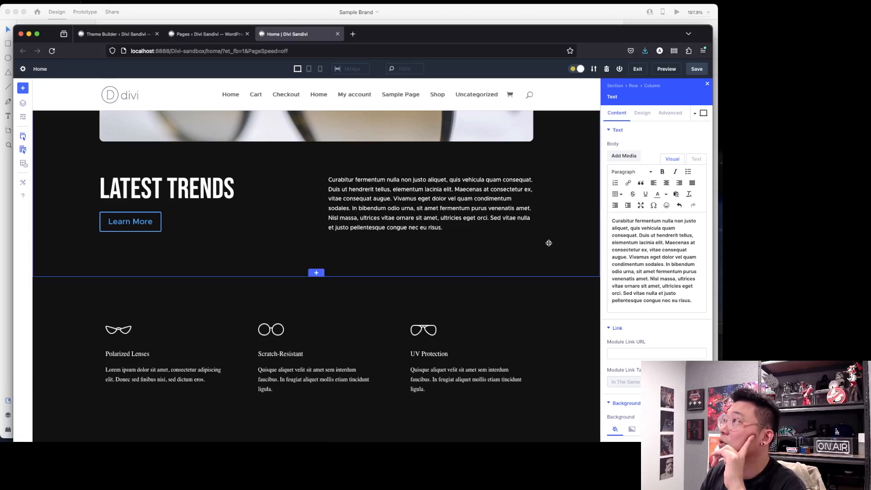
scroll(550, 243, up, 4)
scroll(549, 243, down, 8)
key(ctrl+s)
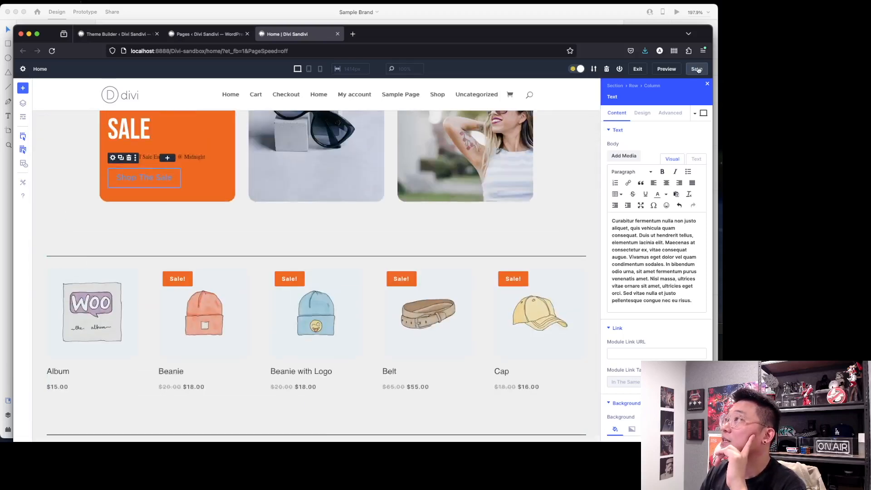
click(337, 34)
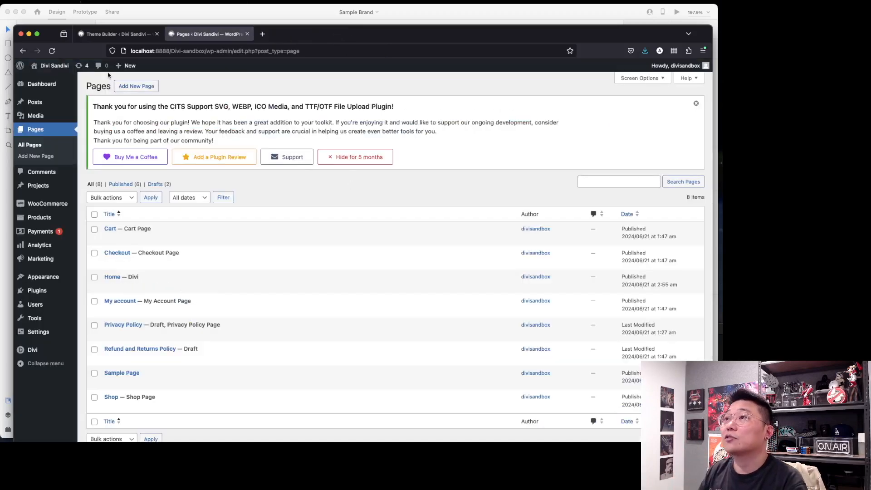
Create a new page titled Home 2 and publish it.
click(144, 88)
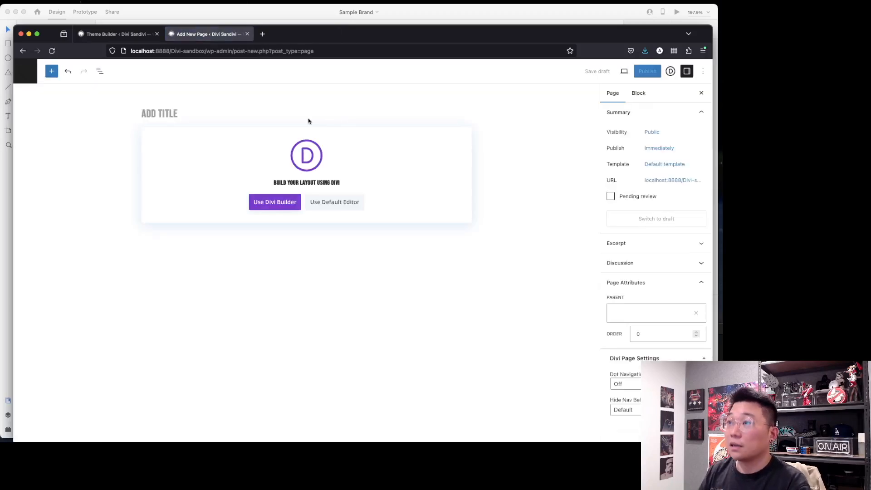
text(Home 23)
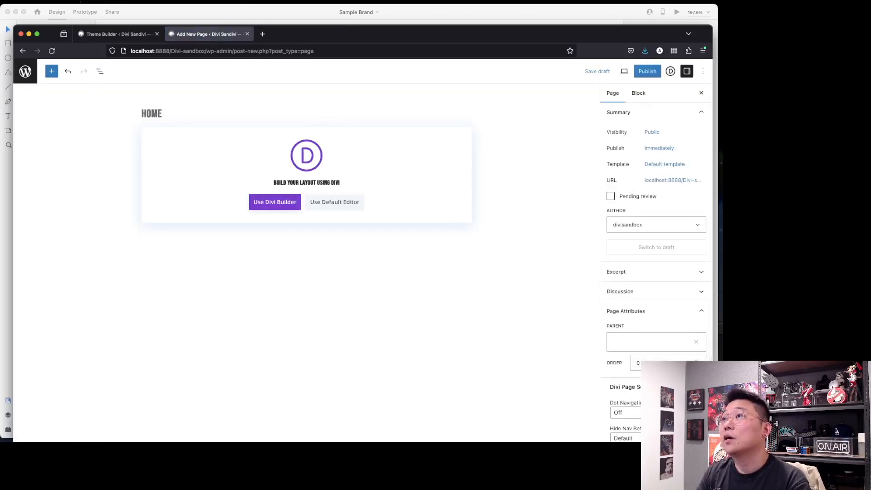
key(BackSpace)
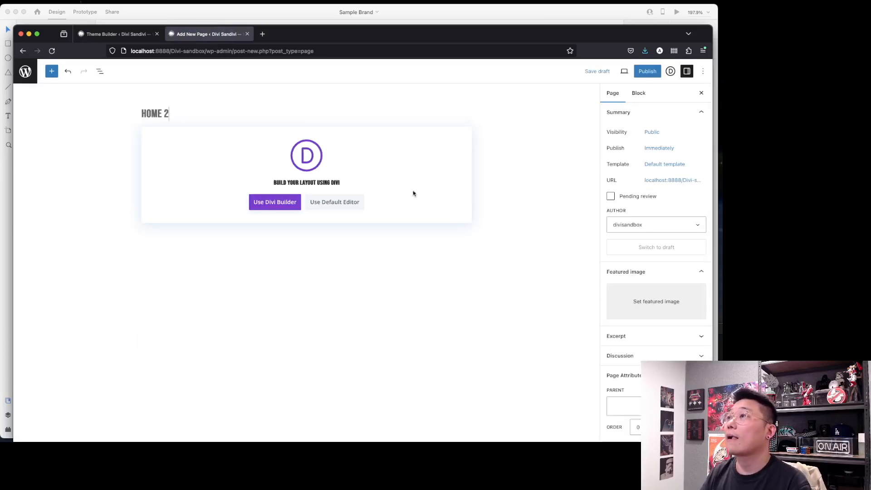
click(641, 76)
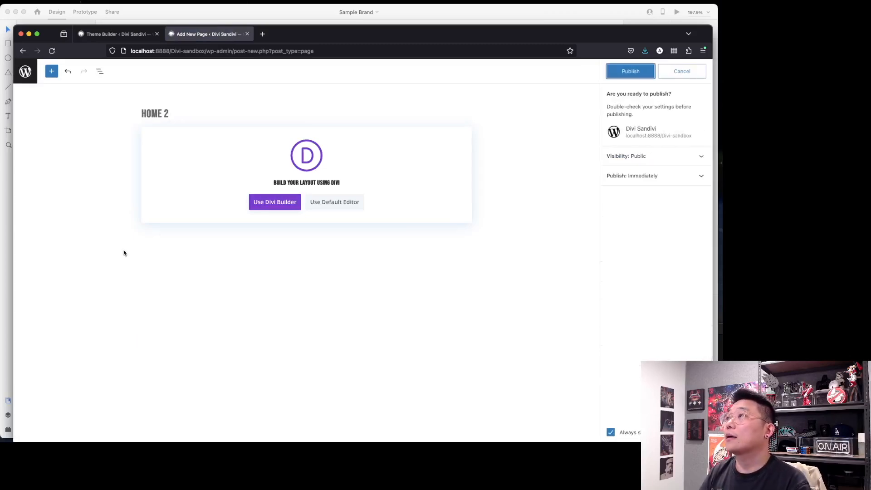
click(637, 77)
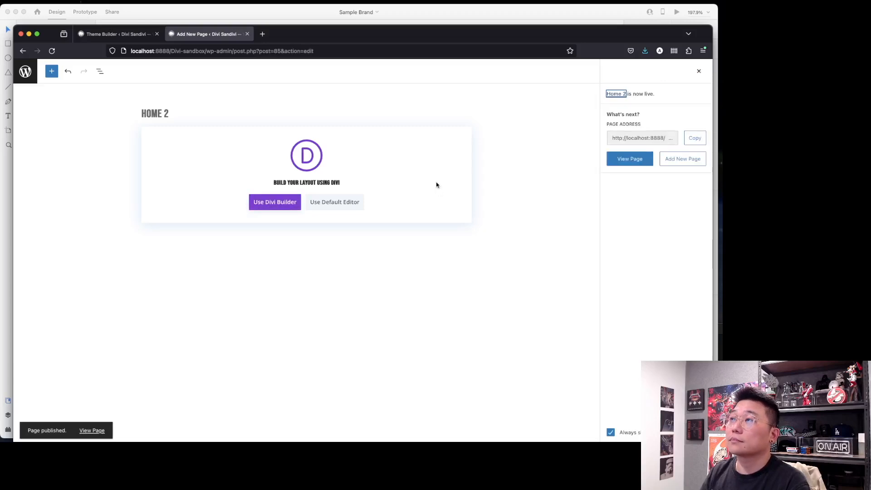
Edit Home 2 with the Divi Builder and load the Home layout from the Sunglass Shop pack in the Online Store category.
click(280, 208)
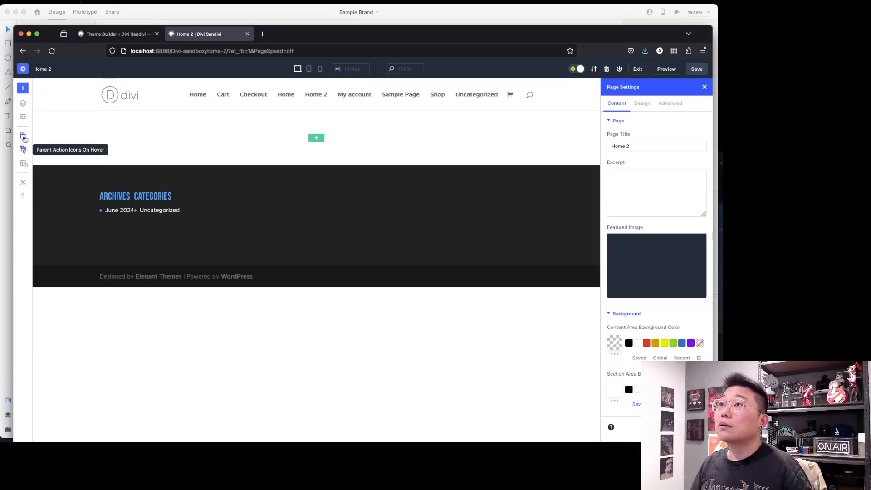
click(23, 88)
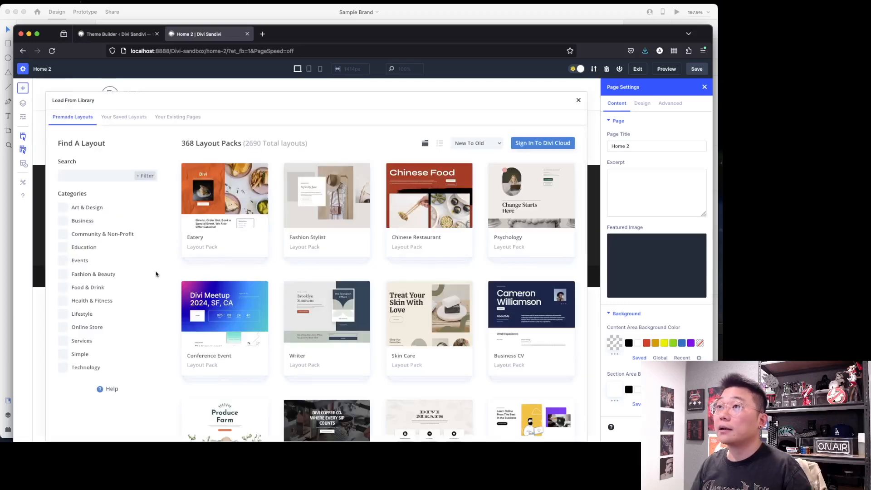
click(84, 327)
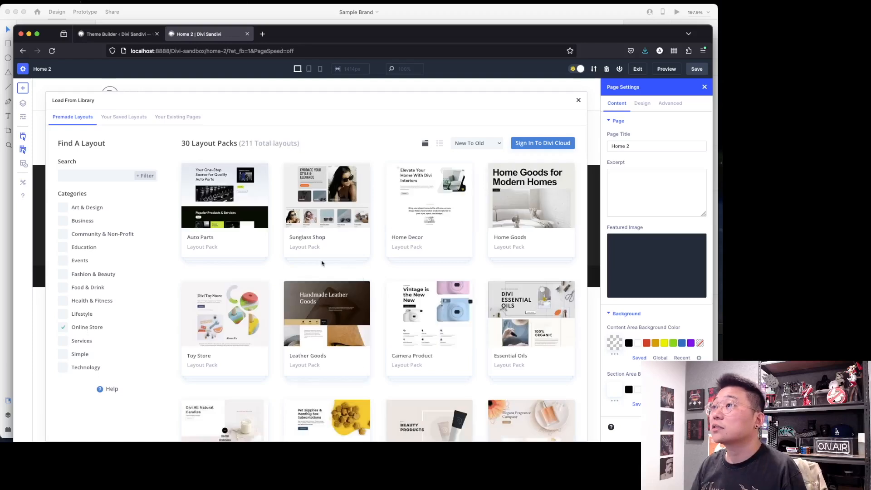
click(331, 226)
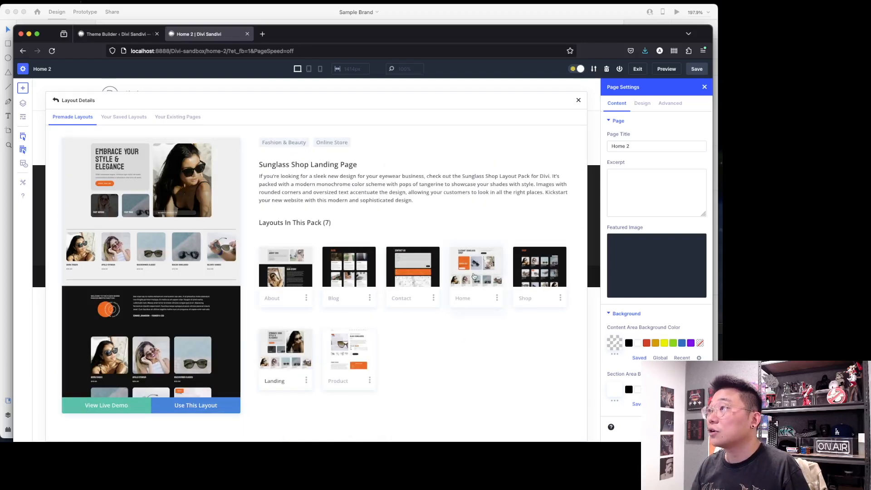
click(474, 276)
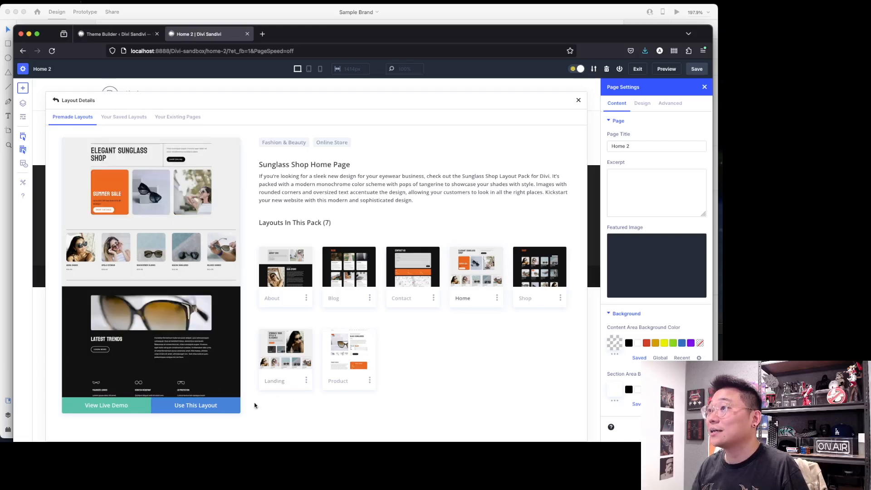
click(184, 403)
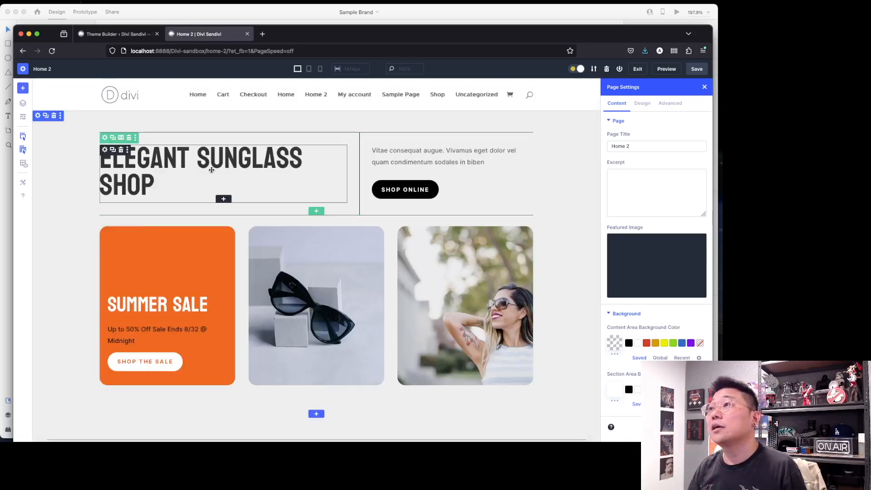
Examine the H1 font settings and the available fonts for the Elegant Sunglass Shop heading.
click(221, 170)
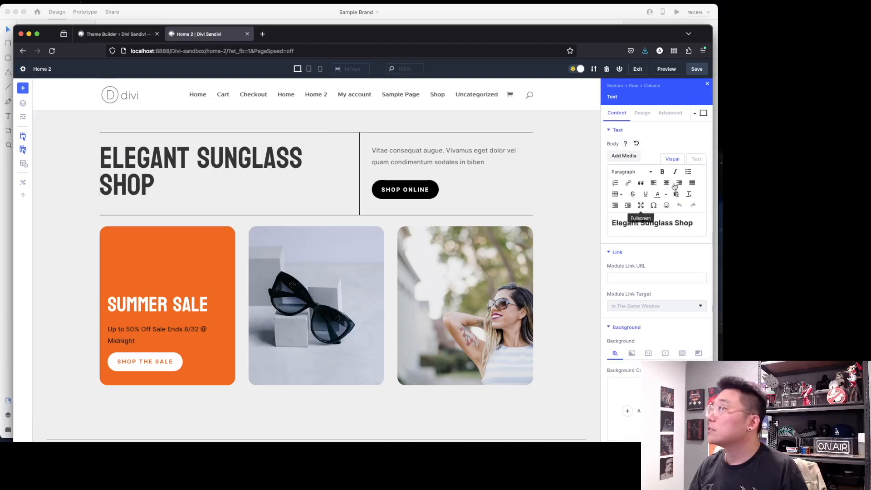
click(643, 113)
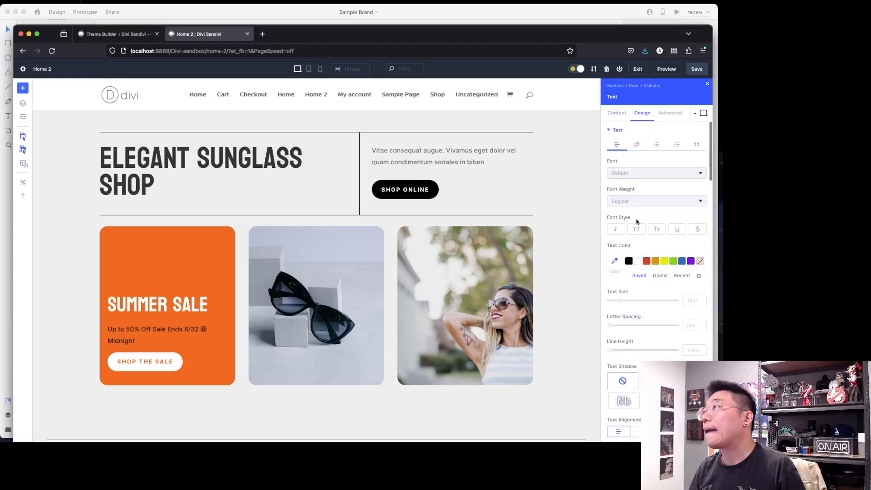
scroll(637, 221, down, 10)
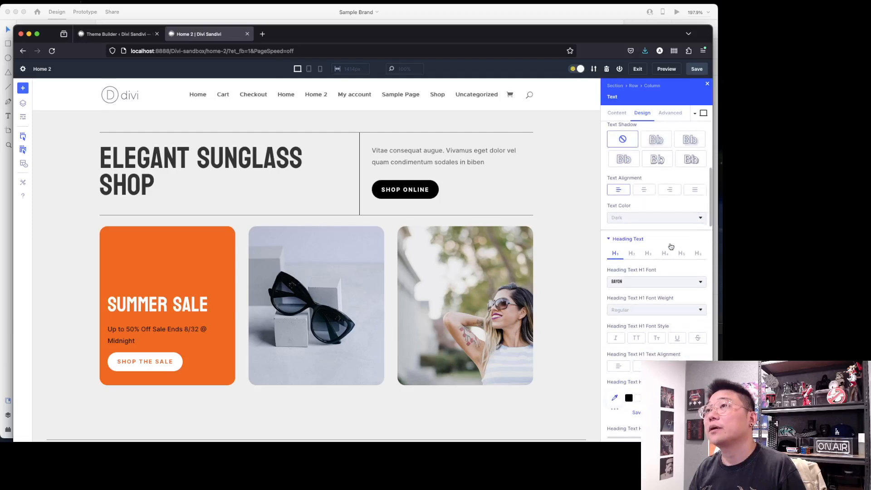
scroll(653, 287, down, 3)
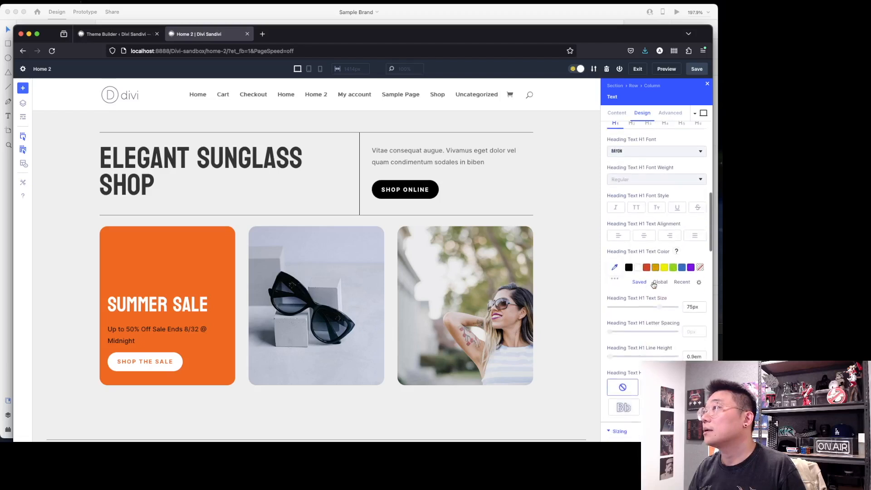
click(656, 160)
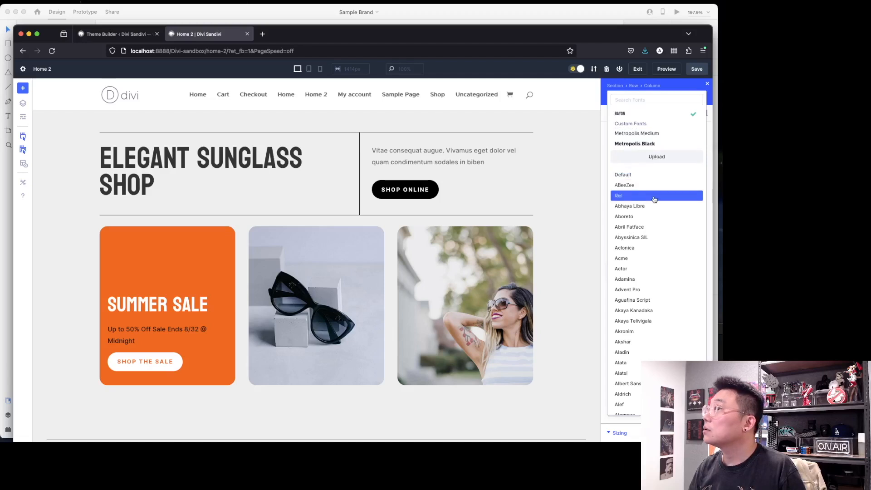
click(605, 211)
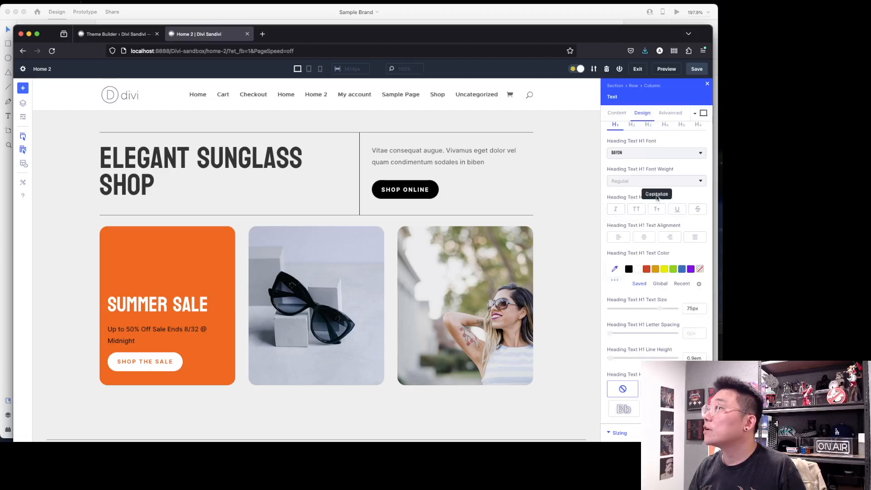
Set the H1 font of the Elegant Sunglass Shop heading to Bebas Neue.
click(685, 159)
scroll(679, 227, down, 10)
scroll(680, 239, up, 10)
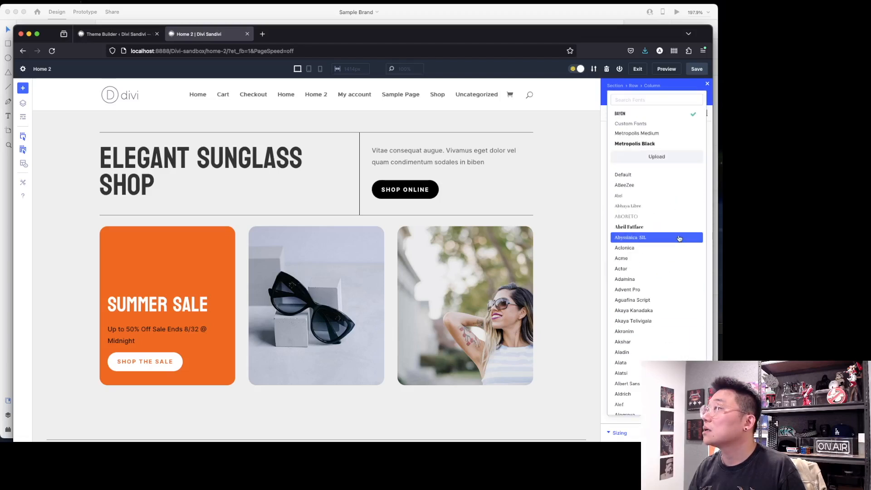
scroll(679, 239, down, 3)
scroll(679, 236, up, 3)
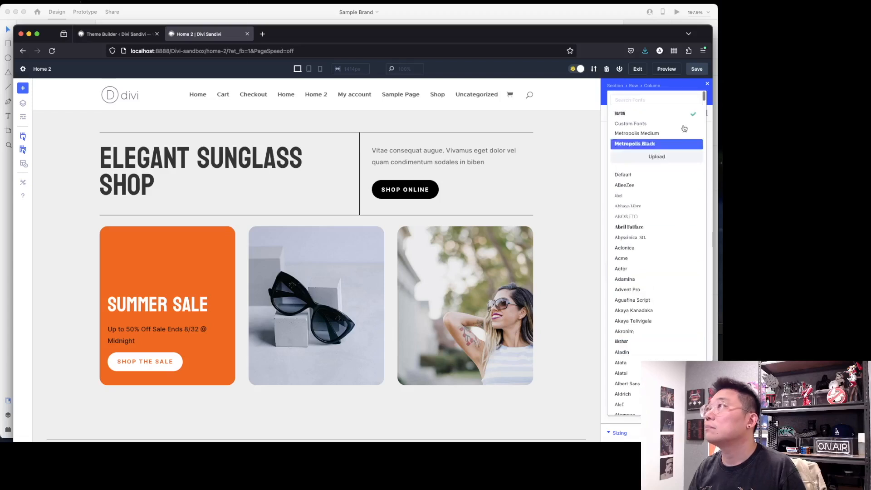
text(beb)
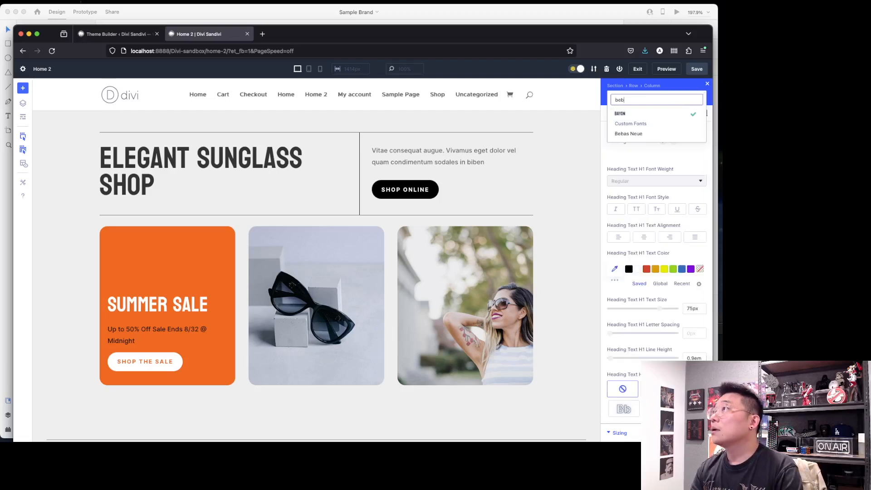
click(627, 134)
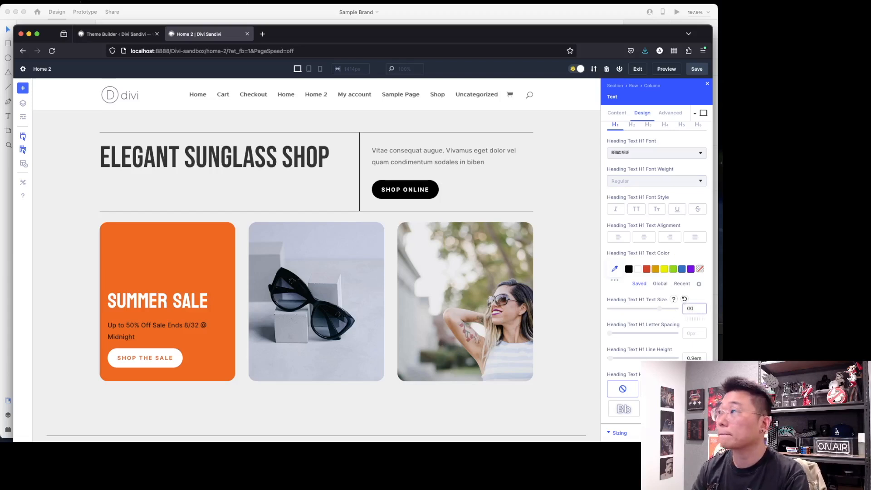
Set the H1 text size of the Elegant Sunglass Shop heading to 99px.
key(BackSpace)
text(p9)
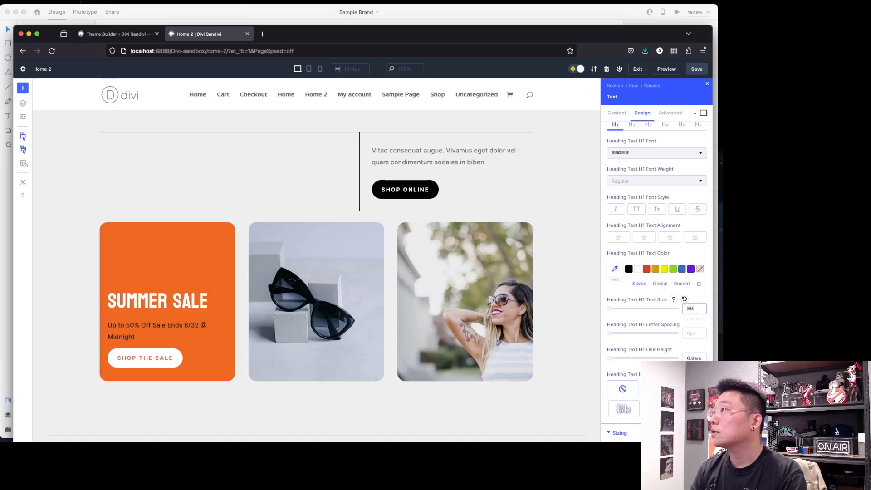
text(px)
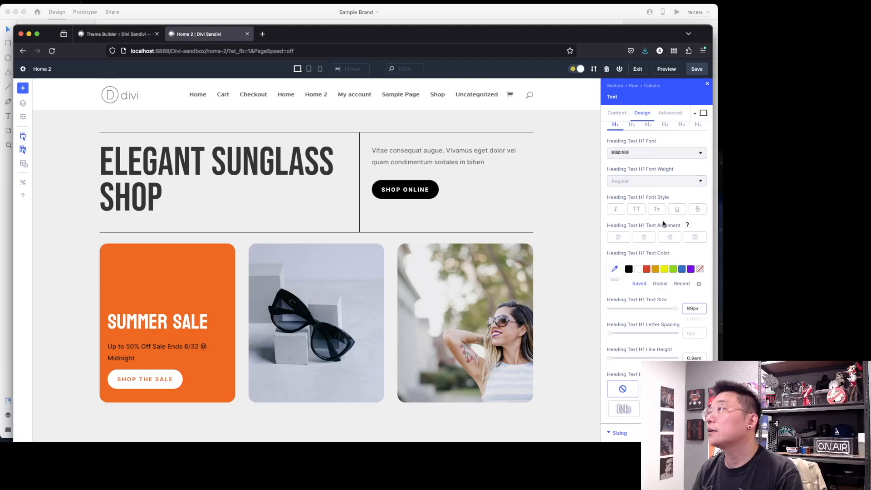
Select the orange Footer section at the end of the page and open its list of section actions.
scroll(668, 211, up, 3)
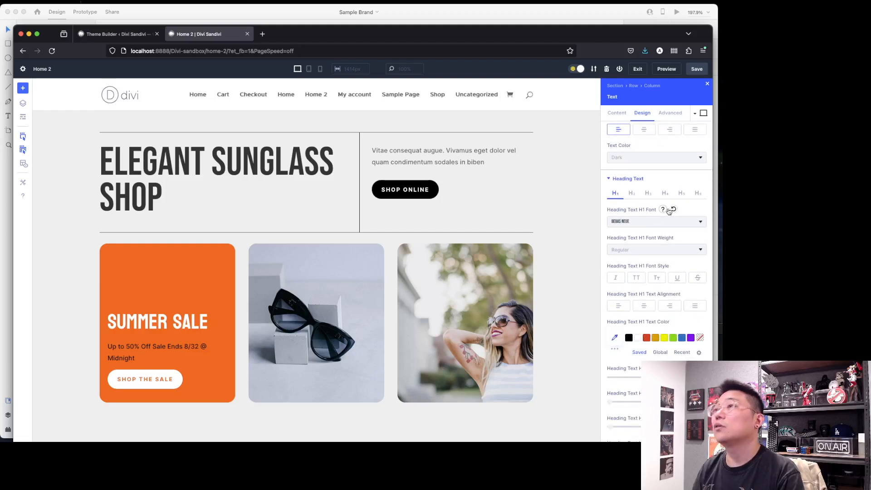
scroll(318, 245, down, 3)
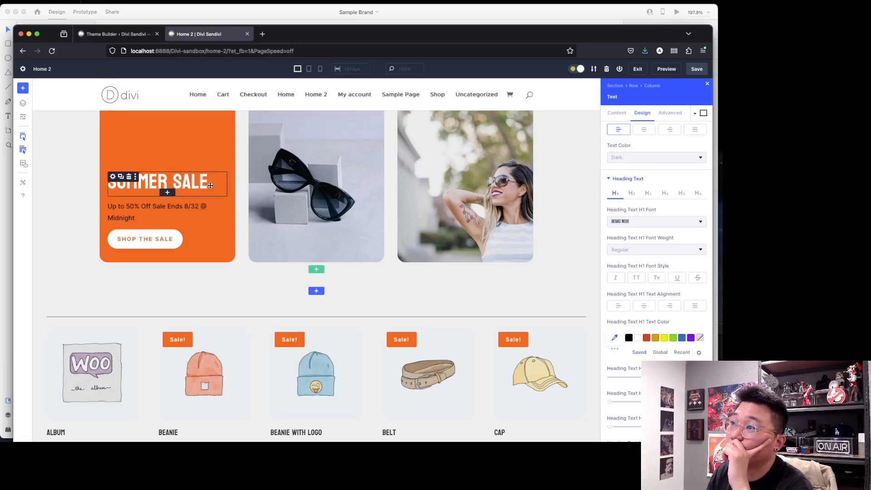
scroll(526, 273, down, 9)
scroll(528, 275, down, 2)
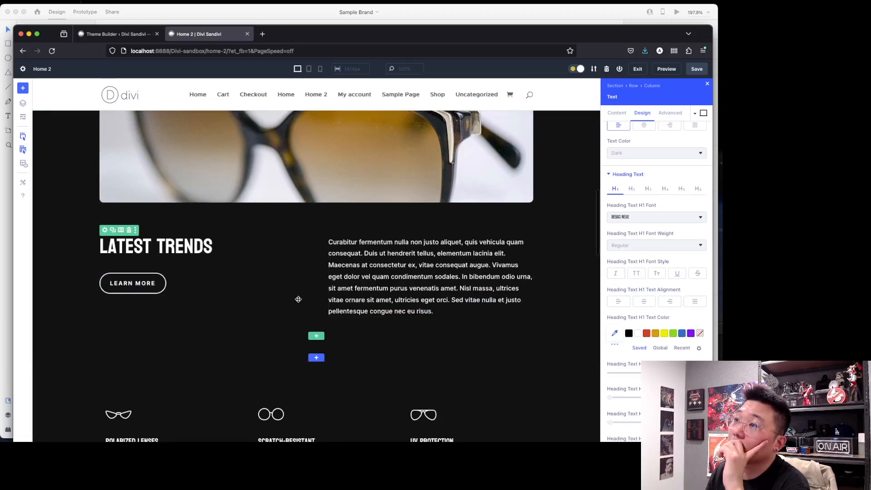
scroll(298, 299, down, 15)
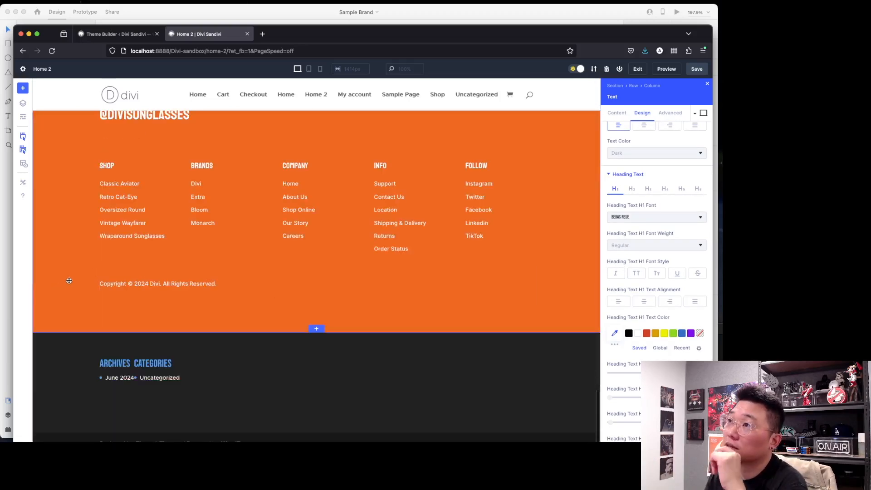
click(69, 281)
scroll(69, 284, up, 2)
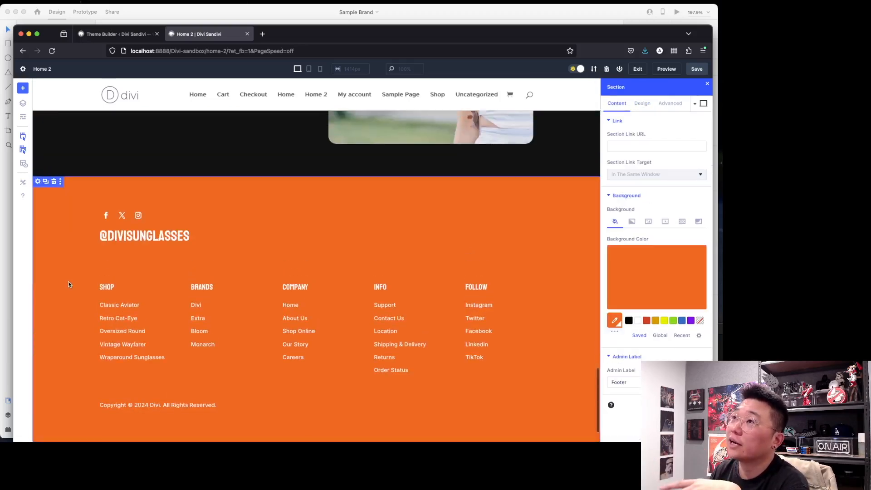
click(60, 182)
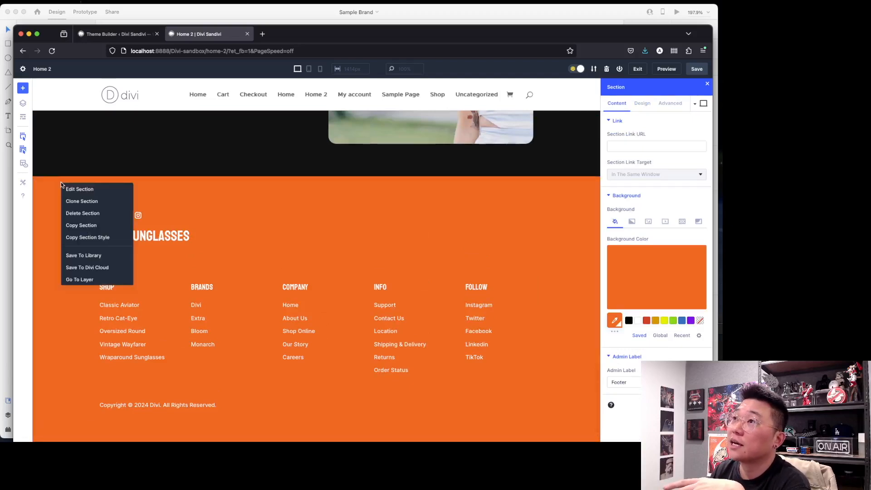
Open the save-to-library form for the footer section and review its Divi Cloud and global options.
click(114, 256)
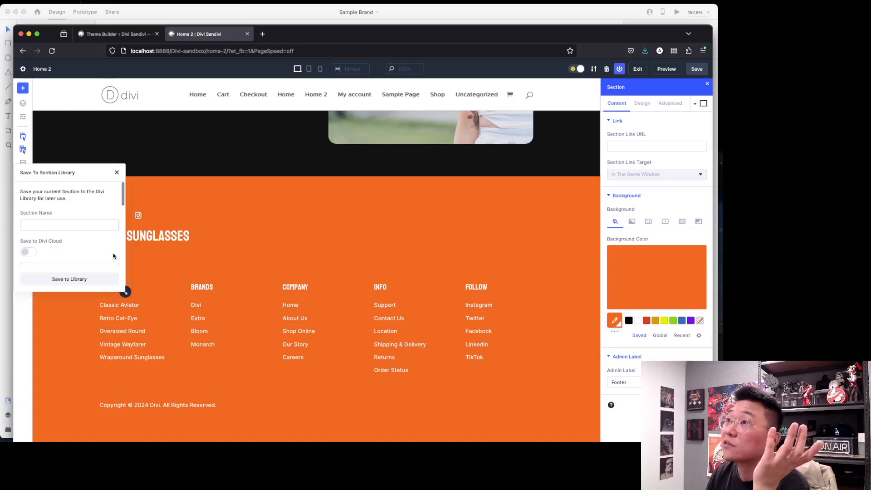
click(79, 222)
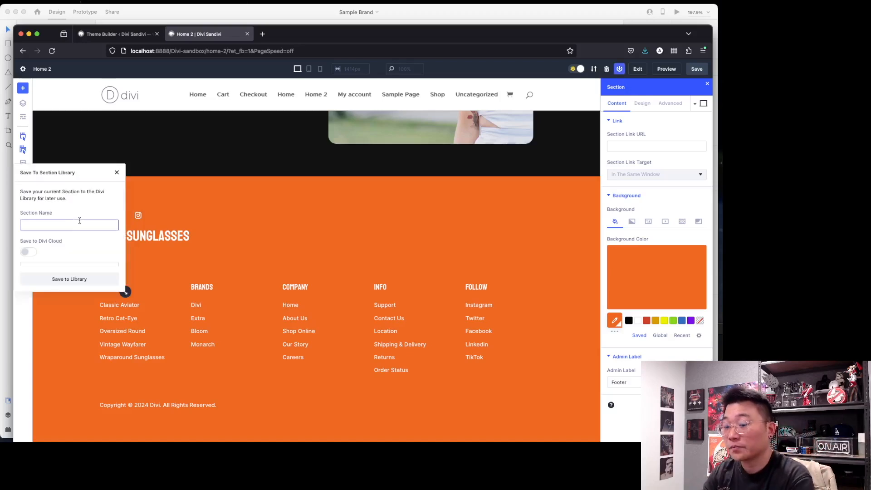
scroll(84, 227, down, 3)
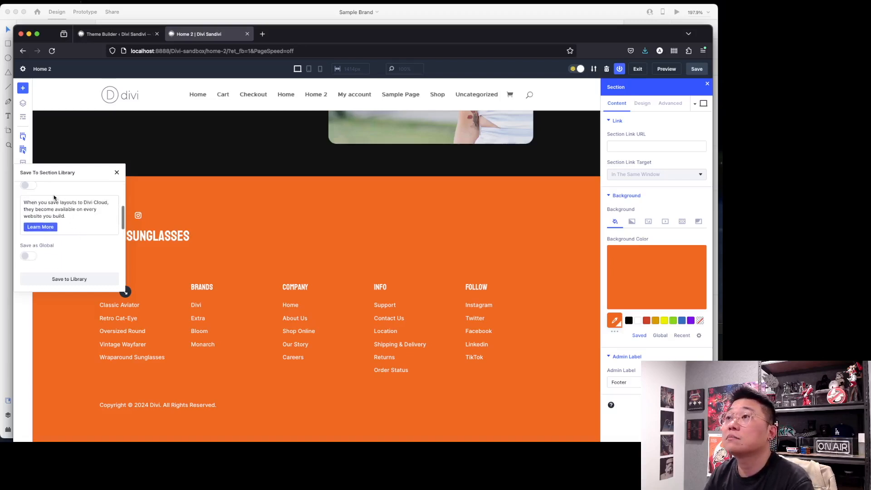
scroll(77, 221, down, 5)
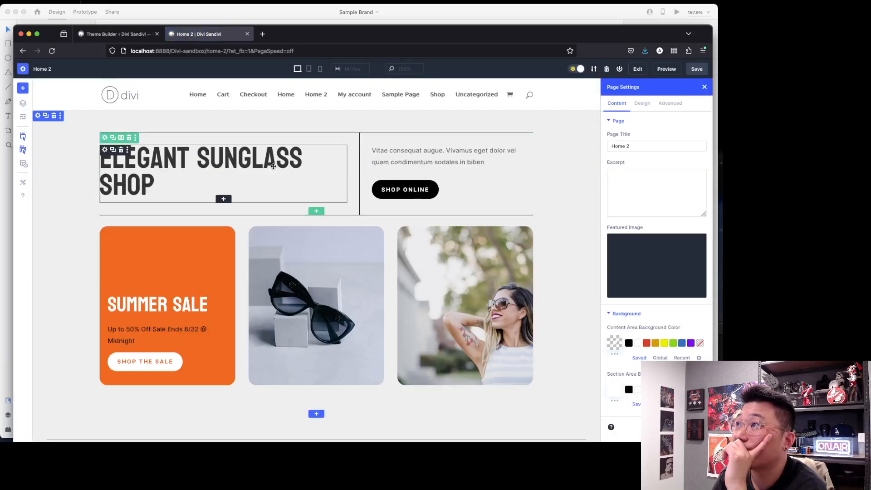
Change the H1 heading font of the "Elegant Sunglass Shop" text module to Bebas Neue.
click(273, 167)
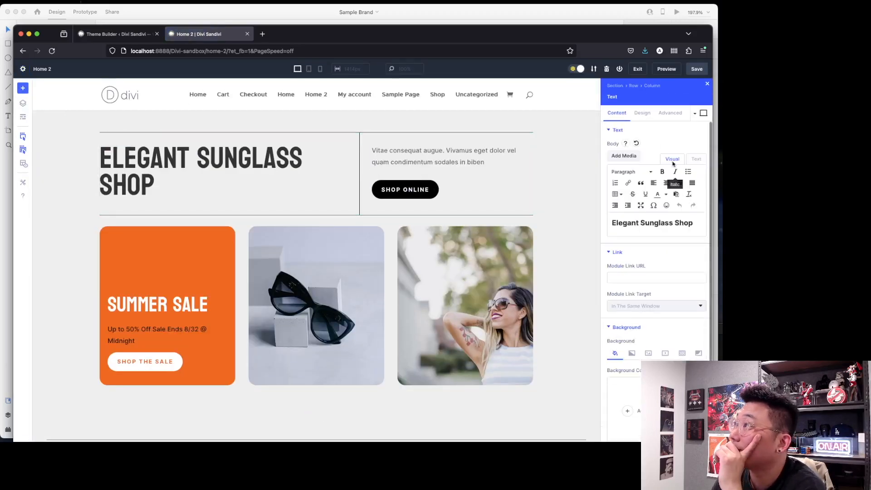
click(642, 113)
scroll(644, 236, down, 5)
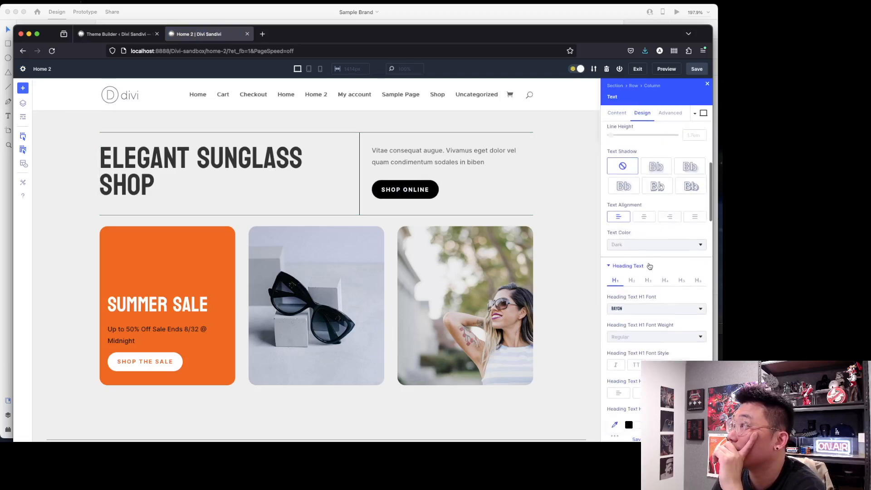
scroll(666, 309, down, 5)
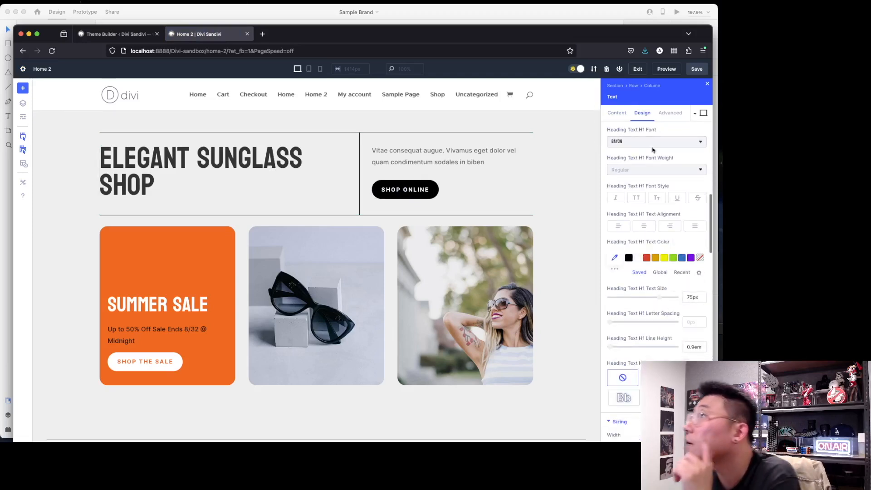
click(653, 143)
click(628, 132)
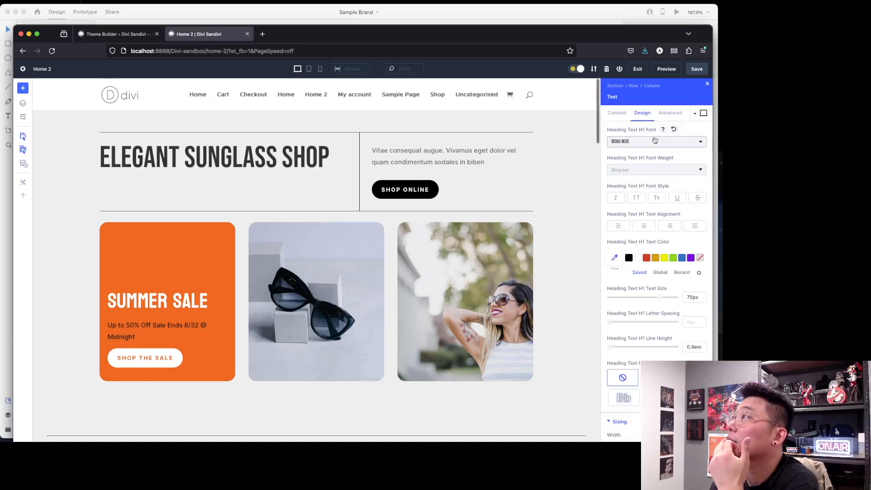
Set the H1 text size of the "Elegant Sunglass Shop" heading to 99px and save the page.
double_click(690, 297)
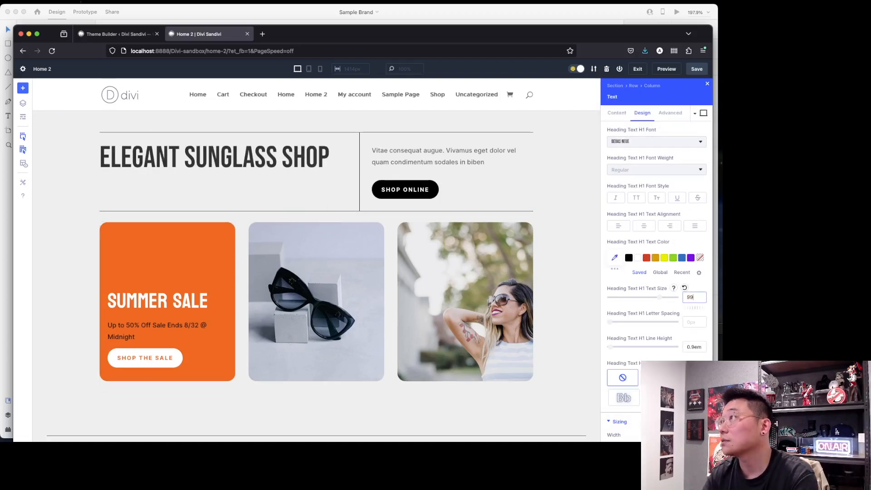
text(99)
scroll(574, 333, down, 10)
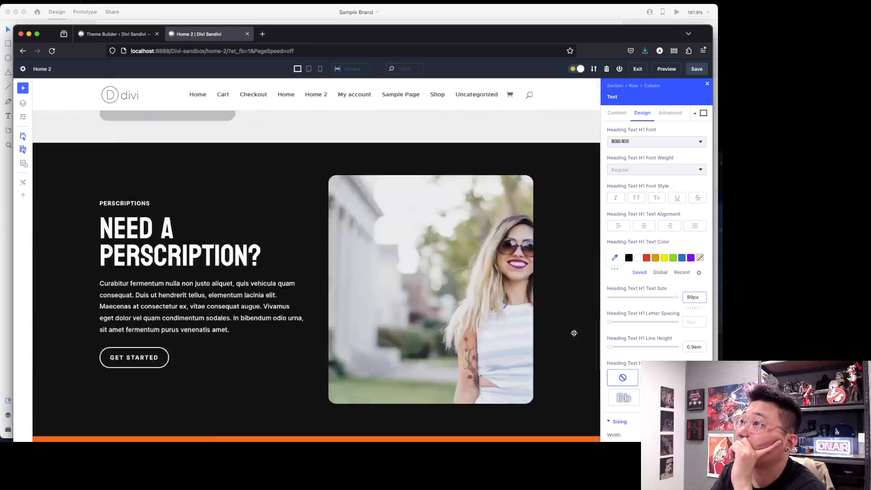
scroll(574, 333, down, 6)
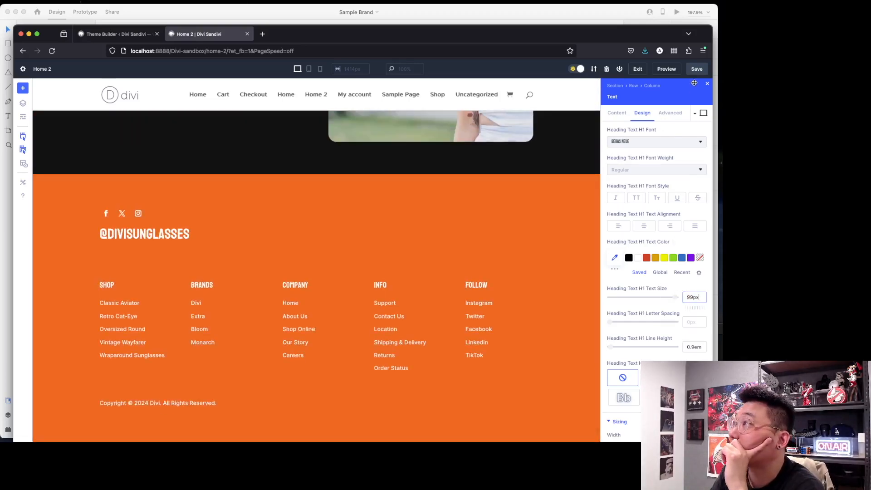
click(696, 70)
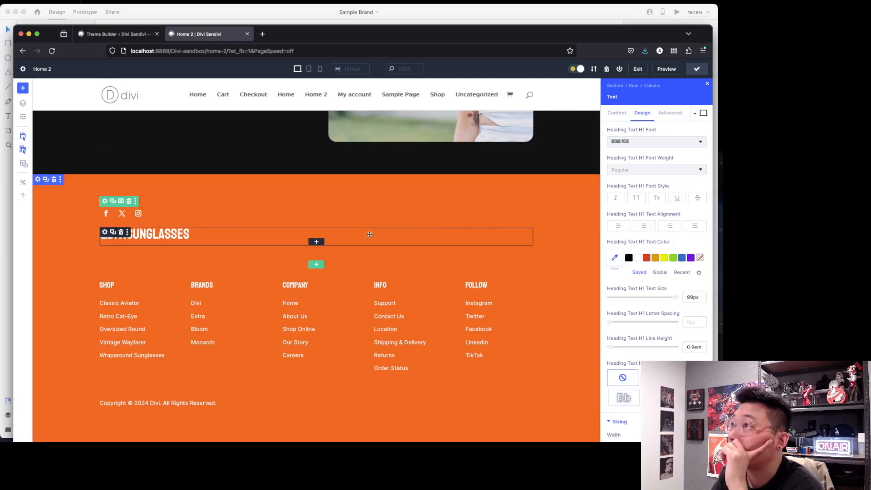
Try to save the orange footer section to the Divi Library as "footer", and close the Home 2 builder page.
click(62, 179)
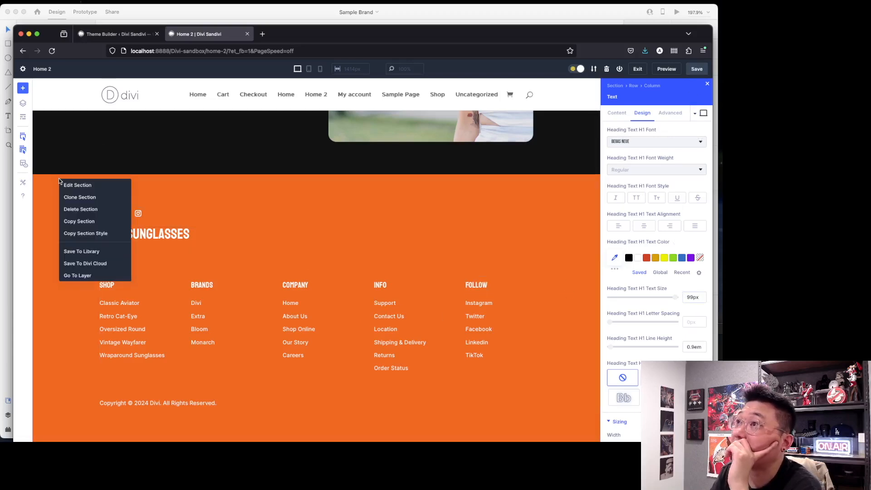
click(101, 254)
click(79, 220)
text(footer)
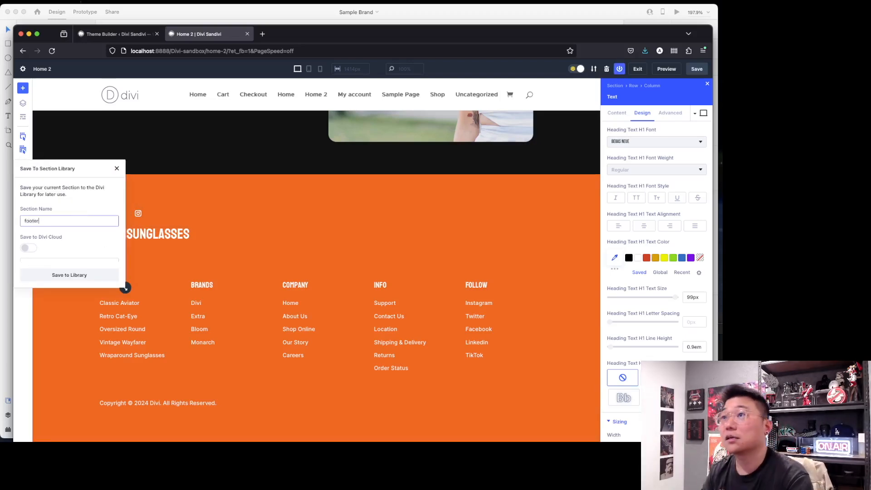
click(106, 273)
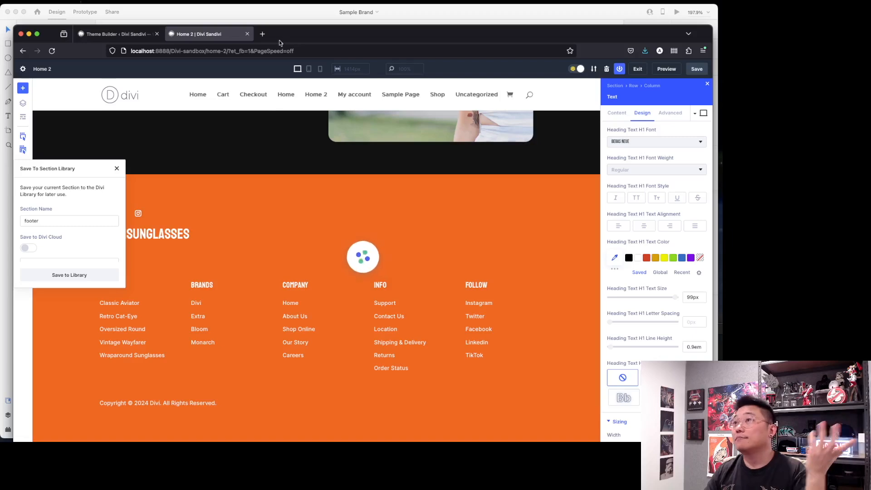
click(247, 33)
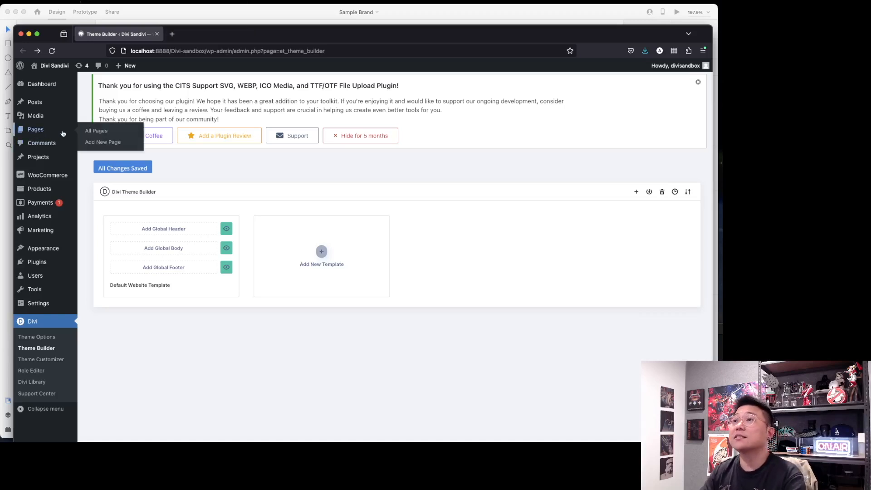
Open the Home 2 page from the site's page list in the WordPress editor and return to the list.
key(super+r)
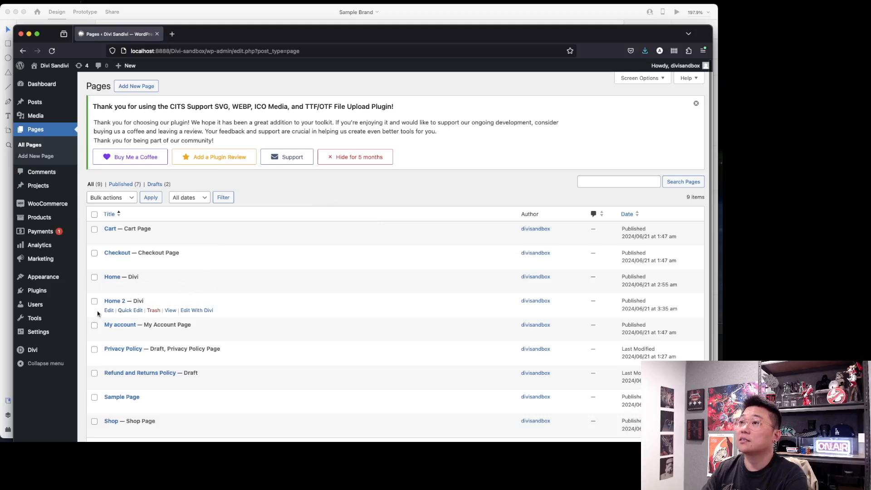
click(109, 311)
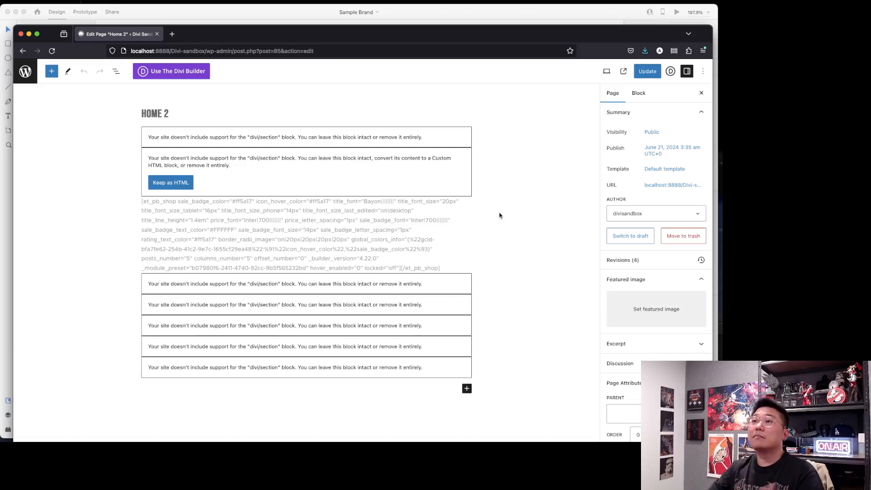
click(34, 78)
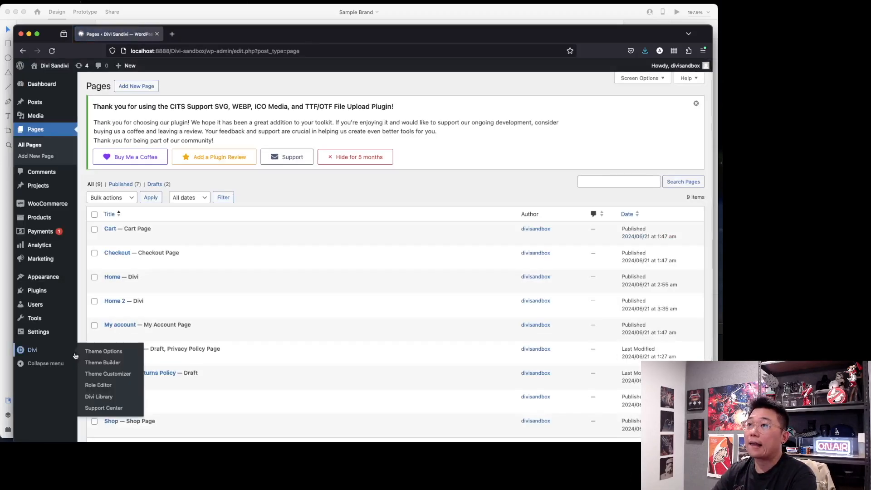
Open the Divi Theme Options and look through the General settings.
click(98, 350)
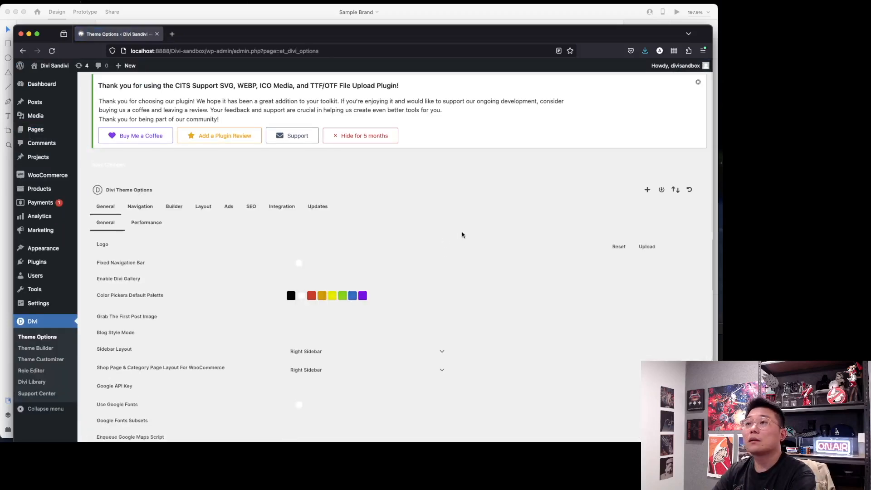
scroll(462, 235, down, 10)
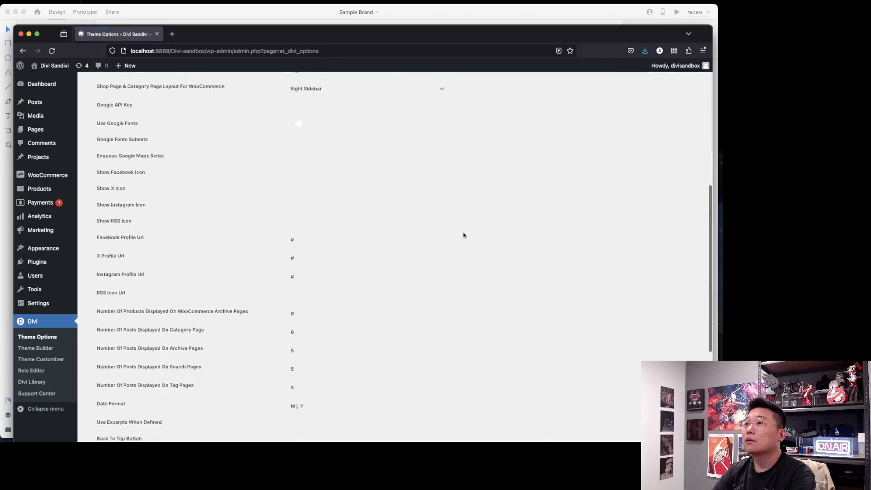
scroll(463, 235, up, 3)
scroll(464, 235, up, 8)
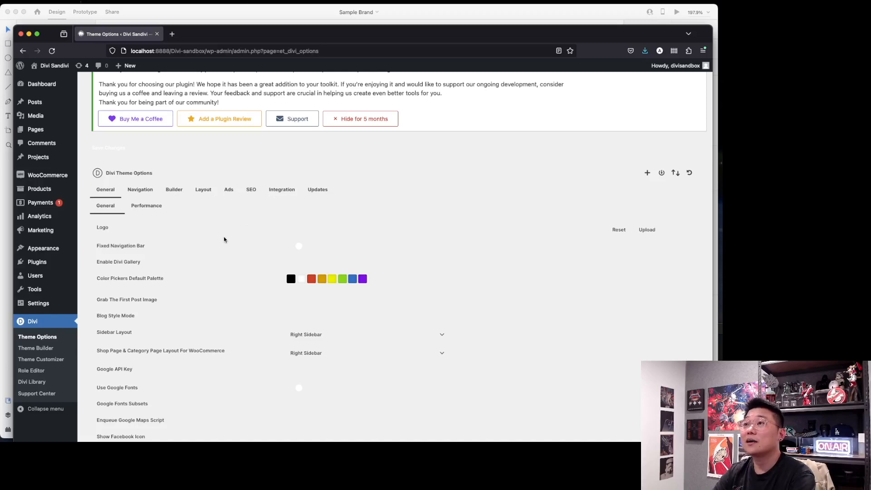
scroll(236, 242, down, 2)
scroll(235, 243, up, 2)
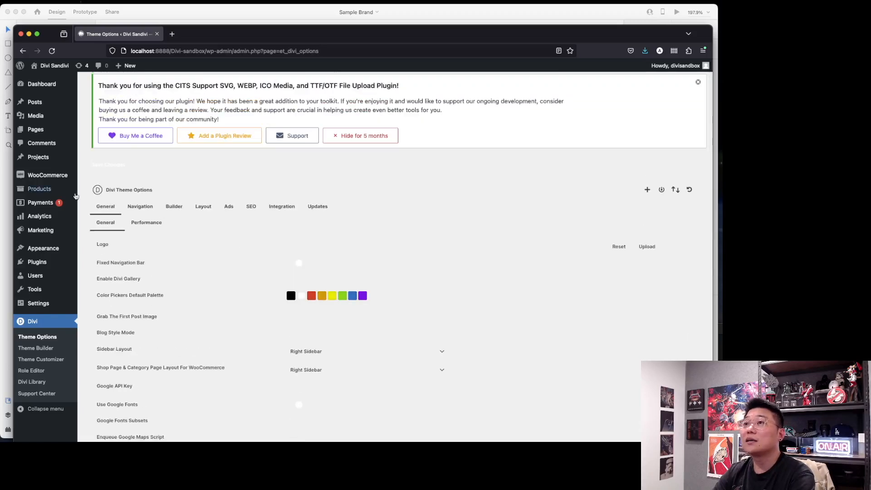
Deactivate the CITS Support SVG, WEBP, ICO Media and TTF,OTF File Upload plugin and reload the Divi Theme Options page.
mouse_move(55, 263)
super+click(117, 263)
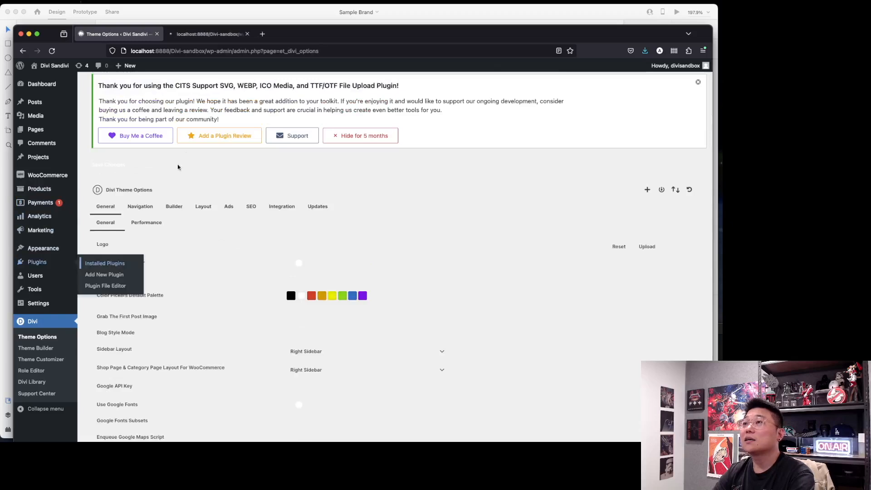
click(210, 34)
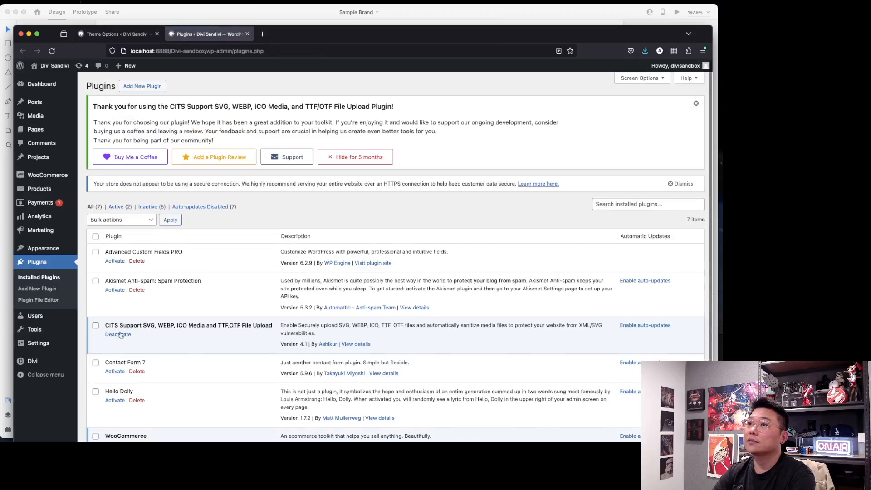
click(121, 335)
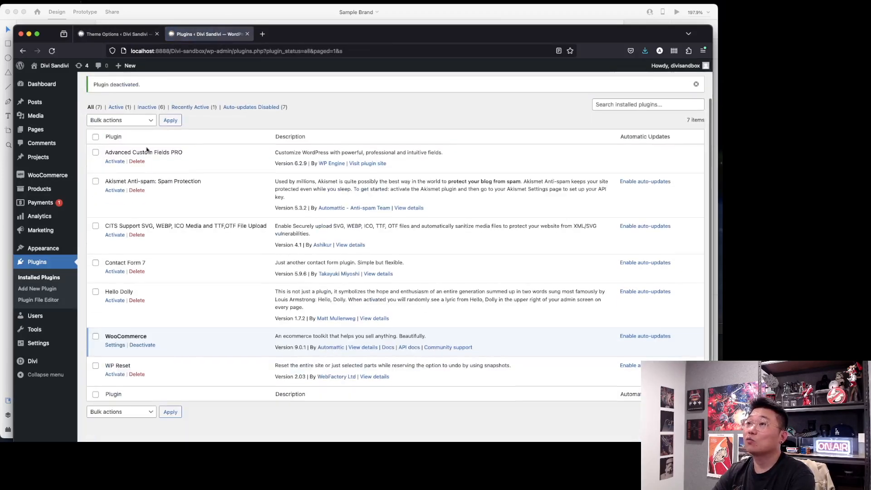
click(107, 36)
key(super+r)
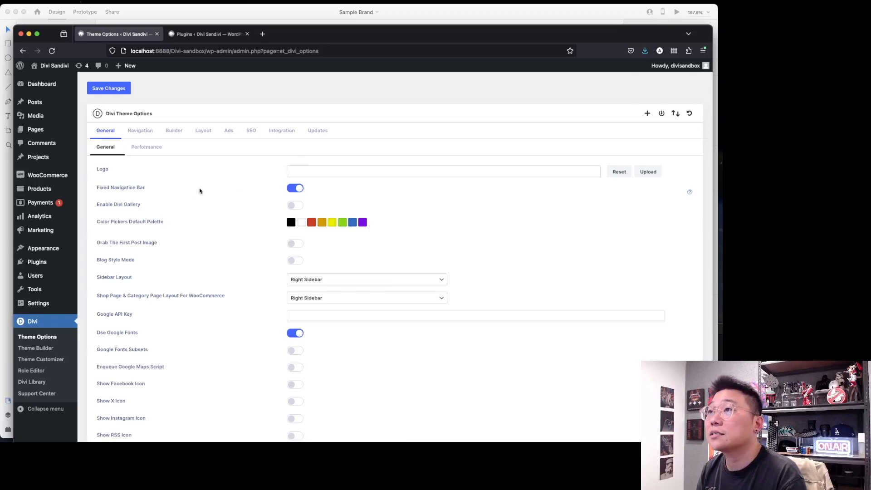
Look through the General, Builder and Layout sections of the Divi Theme Options, including the advanced builder and general layout settings.
scroll(200, 191, down, 15)
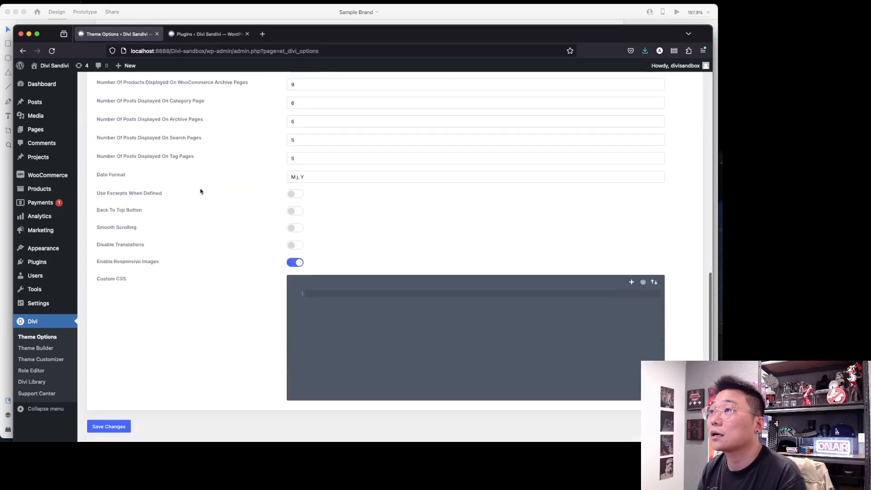
scroll(201, 191, up, 15)
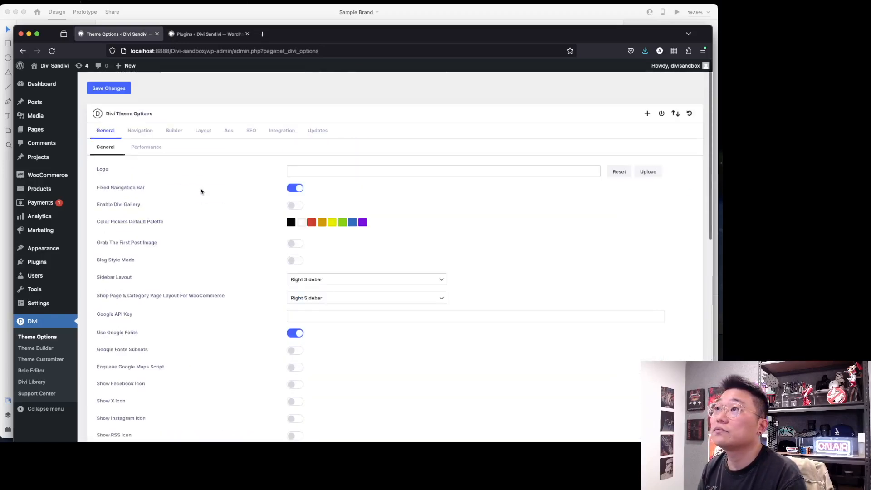
click(175, 131)
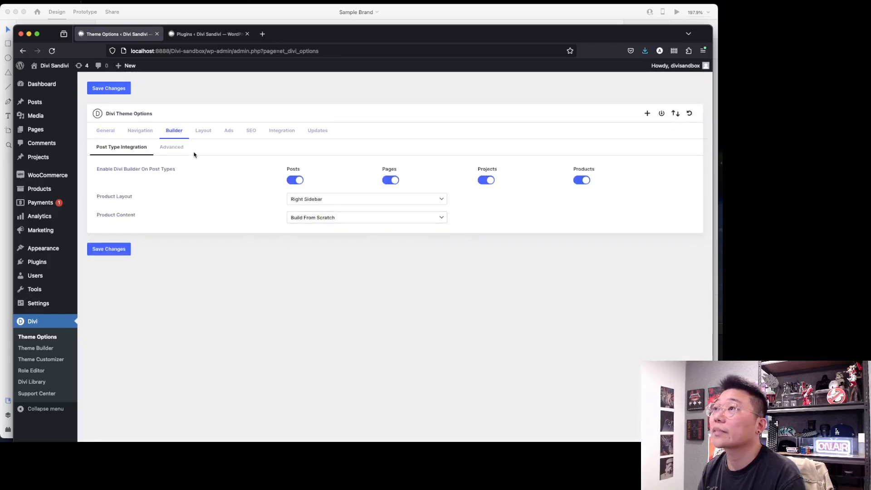
click(171, 149)
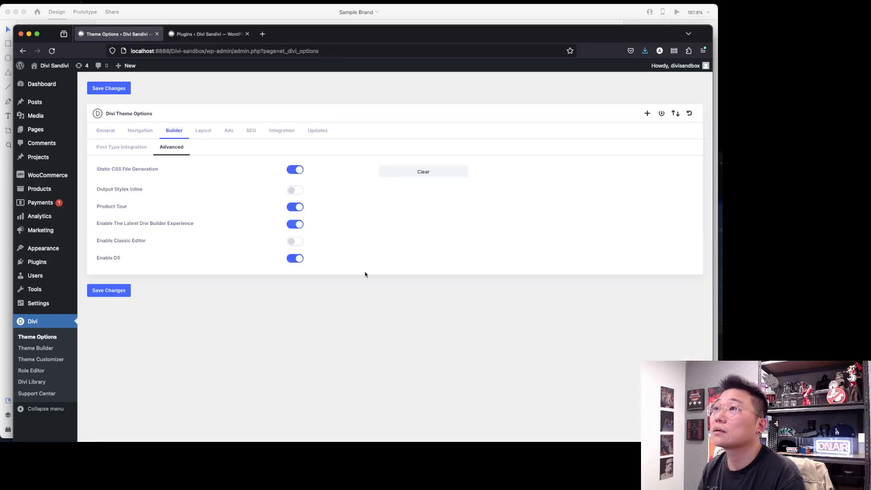
click(203, 131)
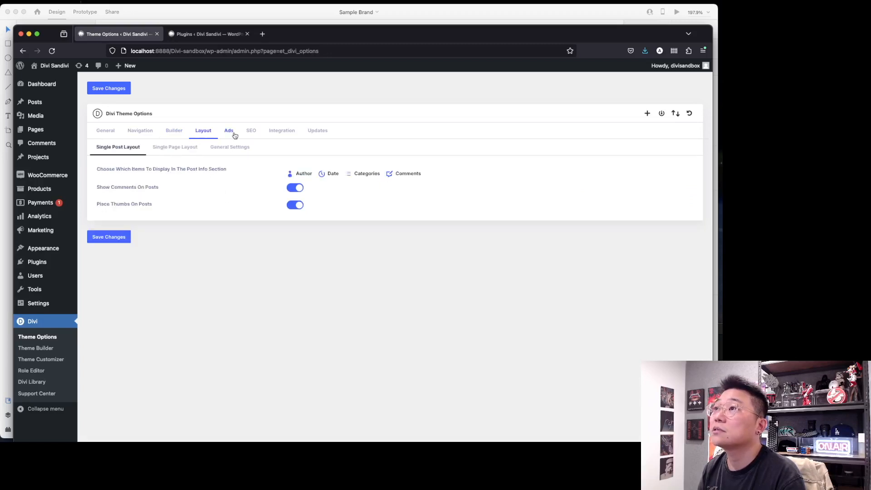
click(231, 133)
click(203, 133)
click(236, 151)
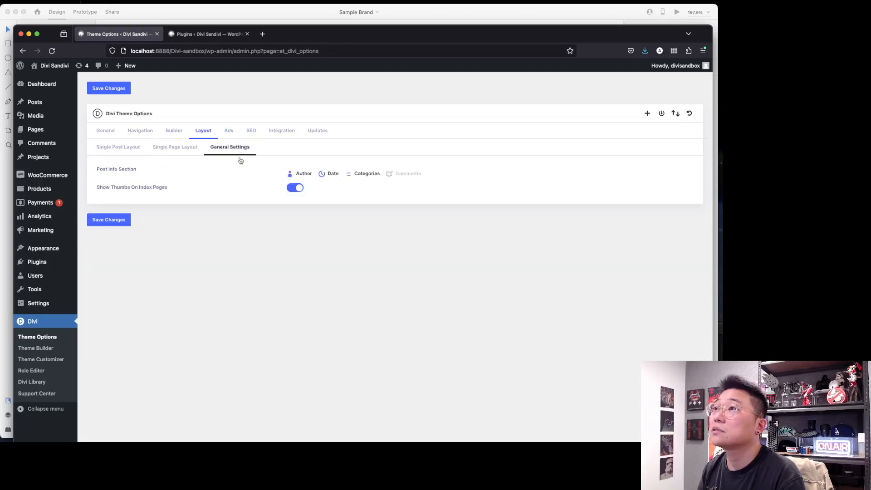
Review the Ads, SEO, Integration and Updates sections of the theme options, and return to the General settings.
click(228, 132)
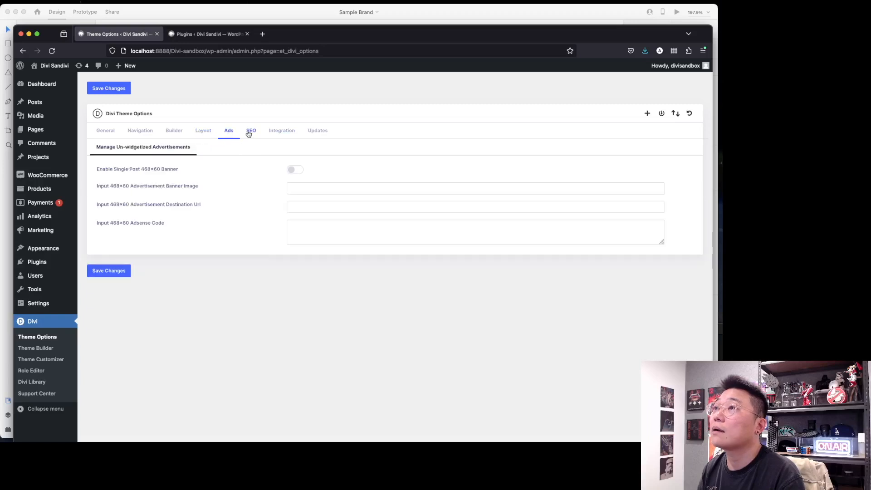
click(249, 132)
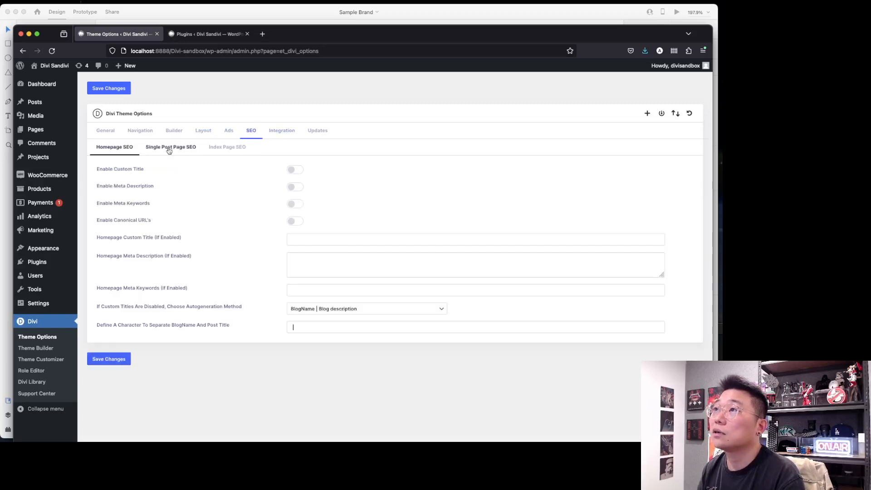
click(282, 131)
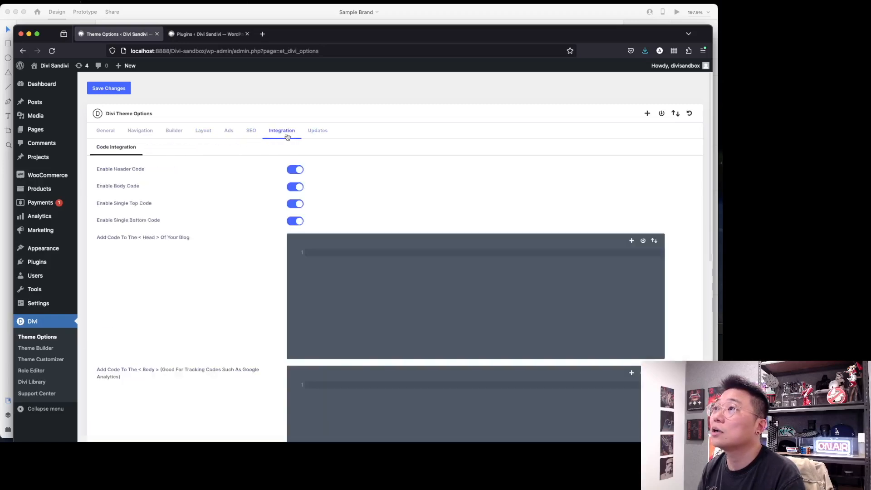
click(317, 133)
click(106, 133)
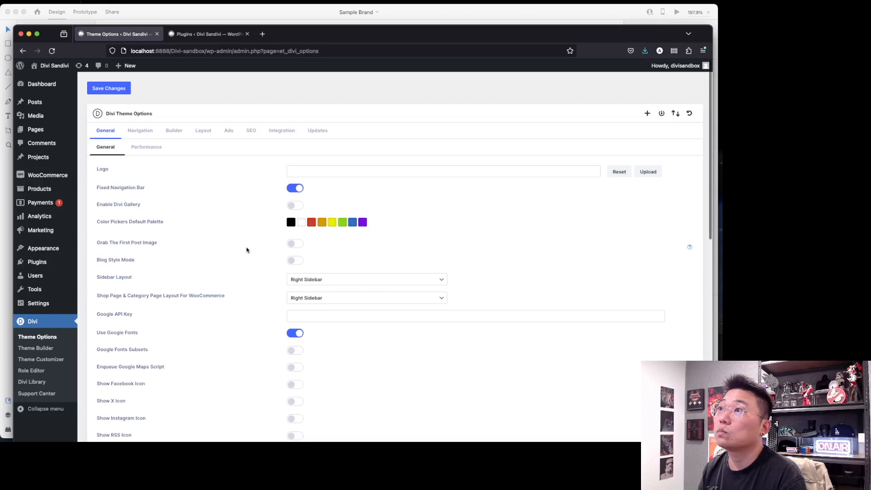
scroll(246, 250, down, 10)
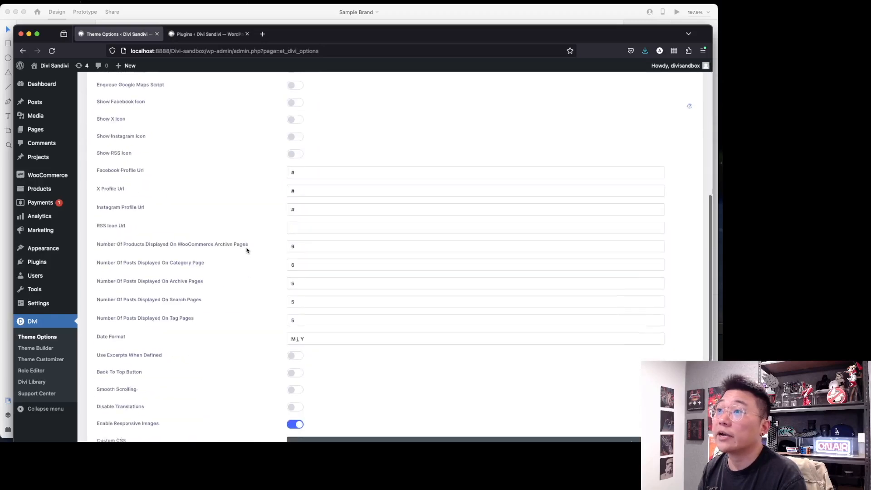
scroll(247, 250, up, 10)
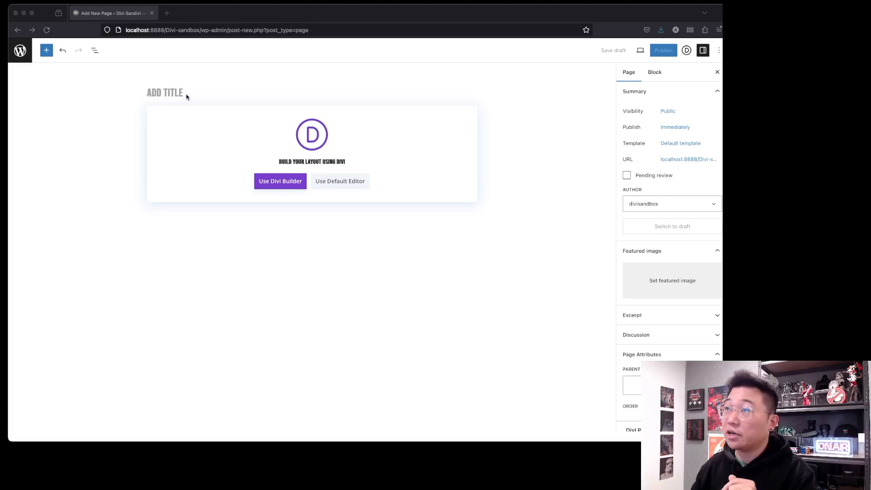
Title the new page "new pagesseseee" and open it in the Divi Builder.
click(180, 90)
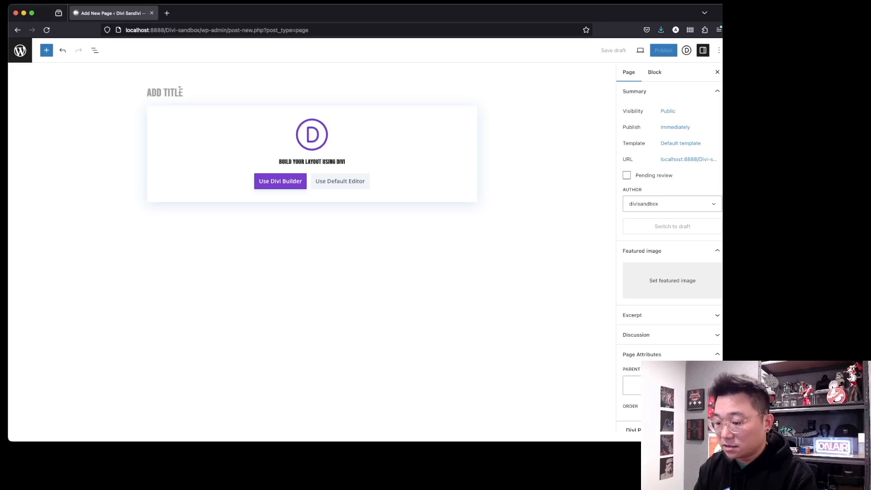
text(New Pagesseseee)
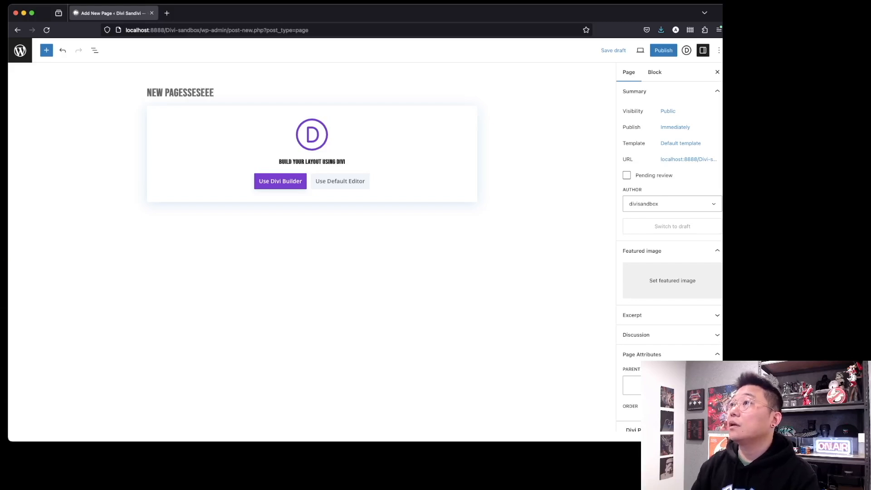
click(282, 178)
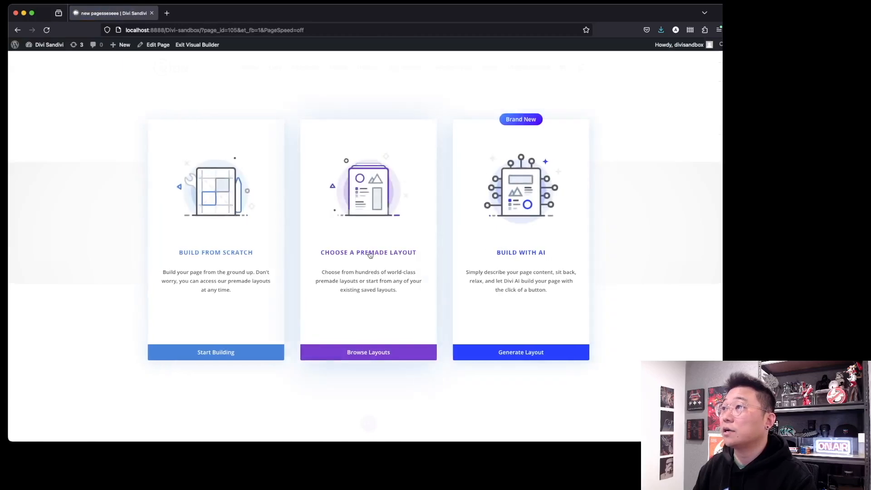
Load the premade Sunglass Shop About layout from the Online Store category, leaving its design presets out of the import.
click(370, 254)
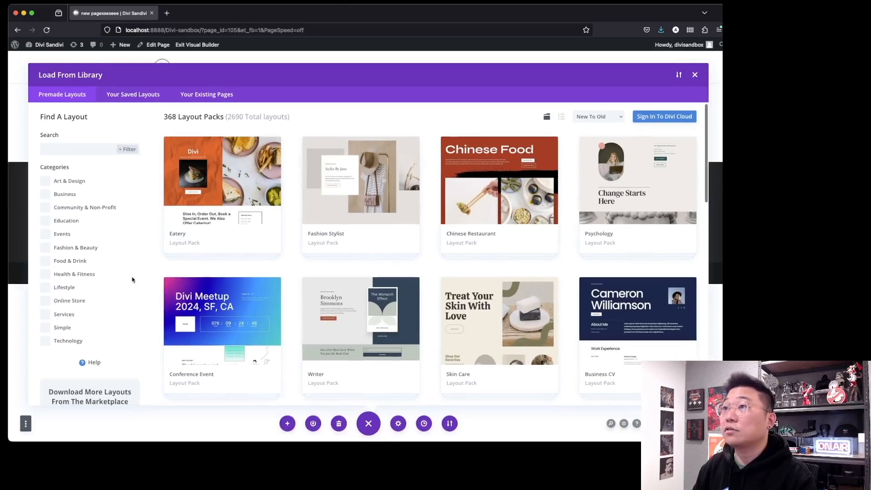
click(64, 301)
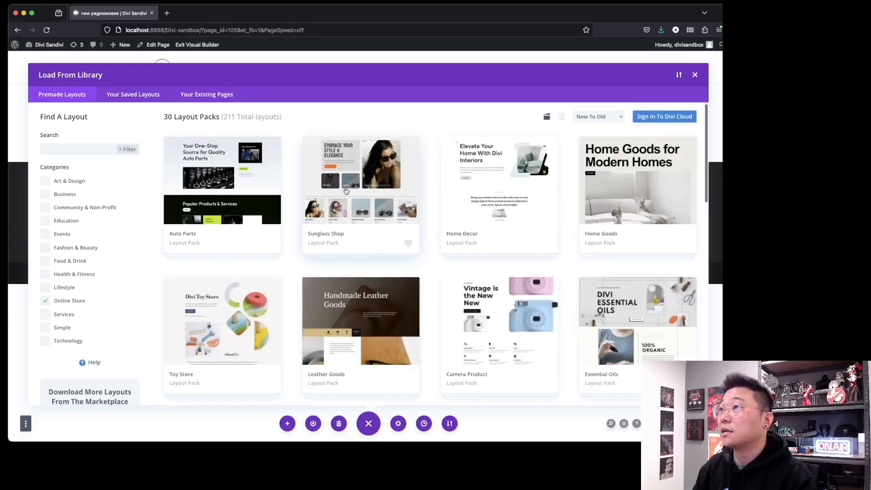
click(326, 196)
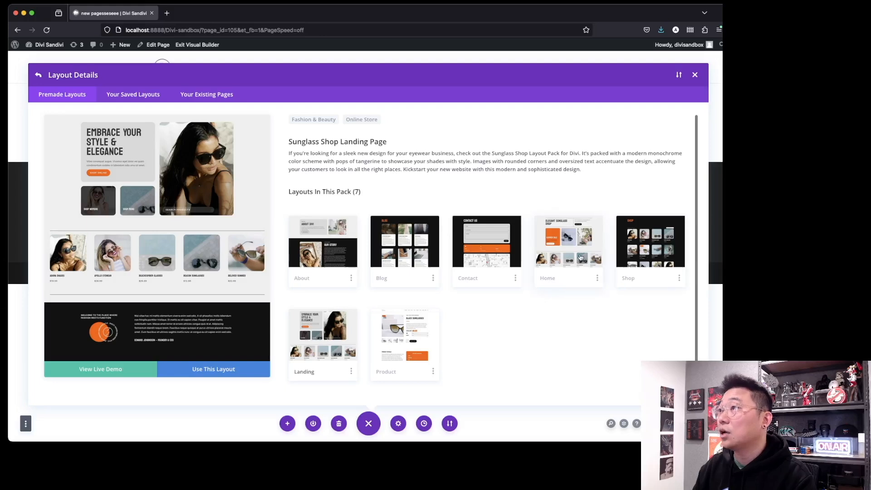
click(304, 242)
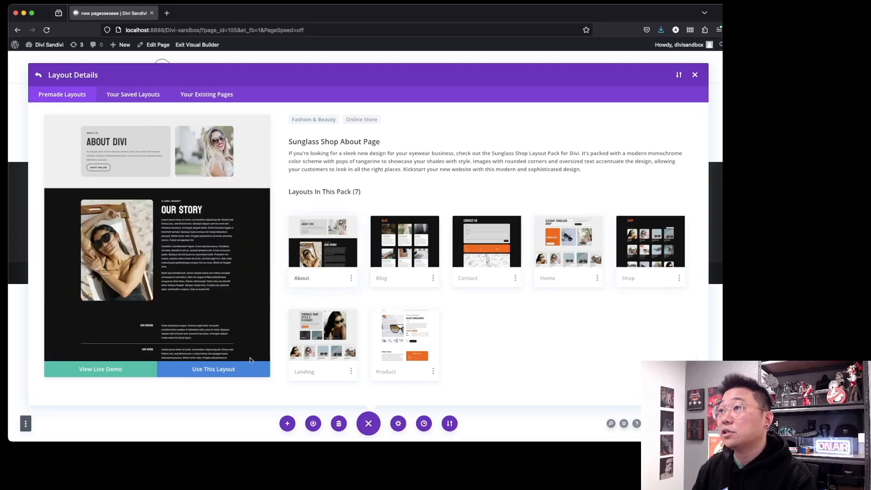
click(233, 373)
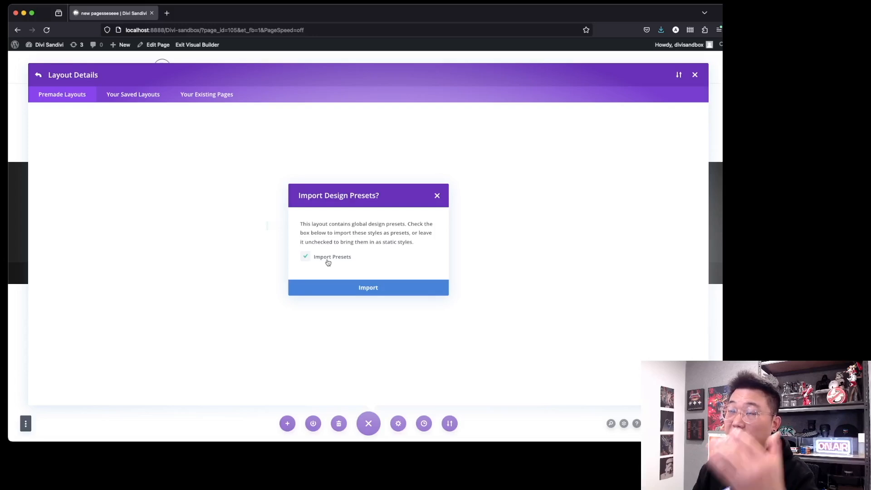
click(327, 260)
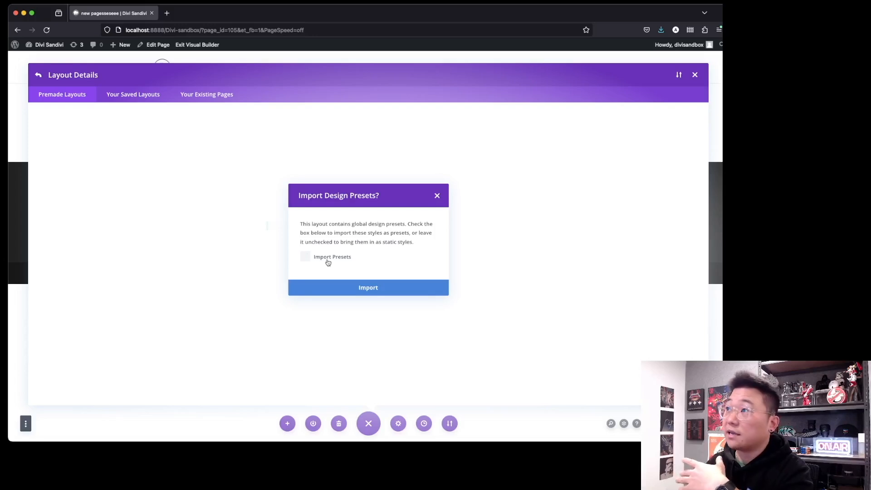
click(345, 288)
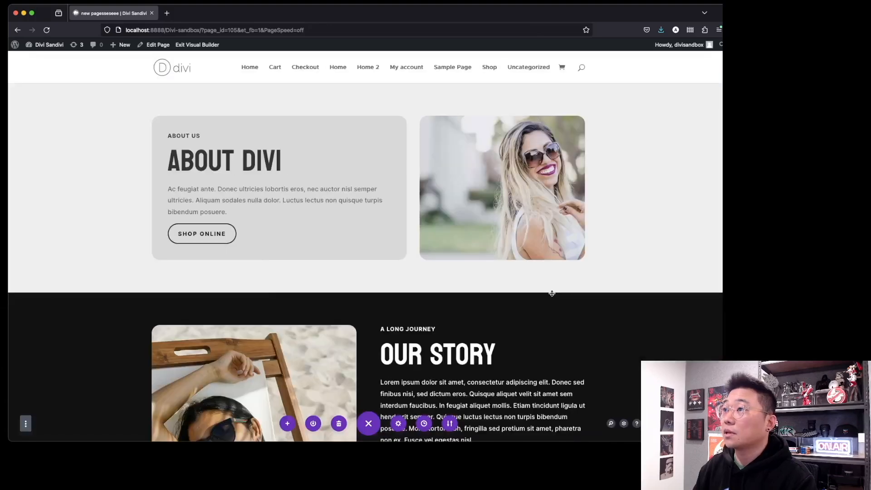
Set the H2 font of the "Our Story" heading to the global heading font Bebas Neue and save the text settings.
scroll(551, 293, down, 5)
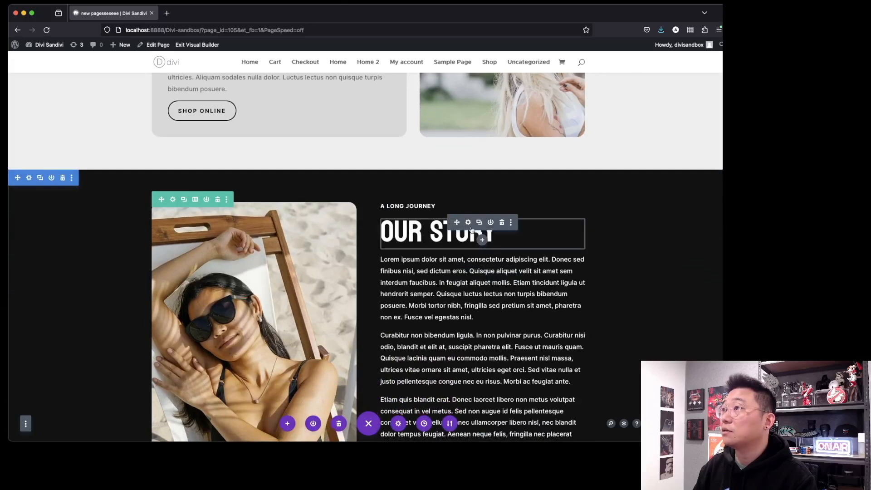
click(468, 222)
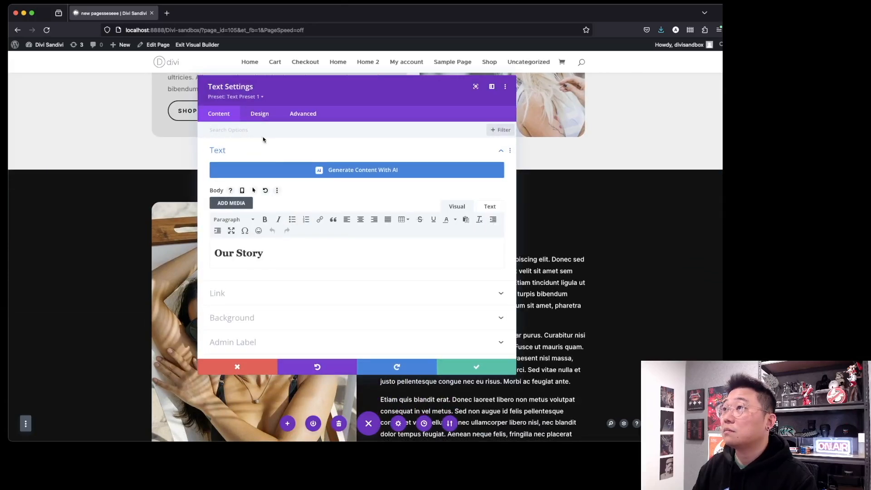
click(259, 115)
click(293, 176)
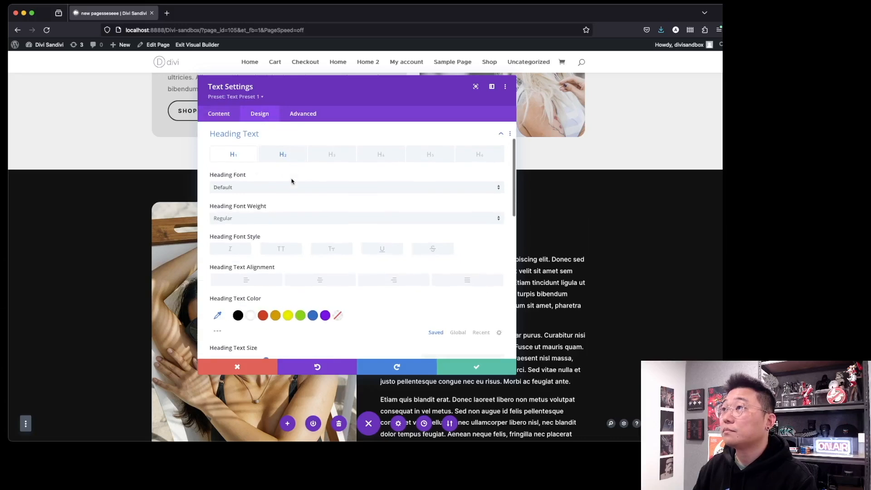
click(283, 154)
click(335, 190)
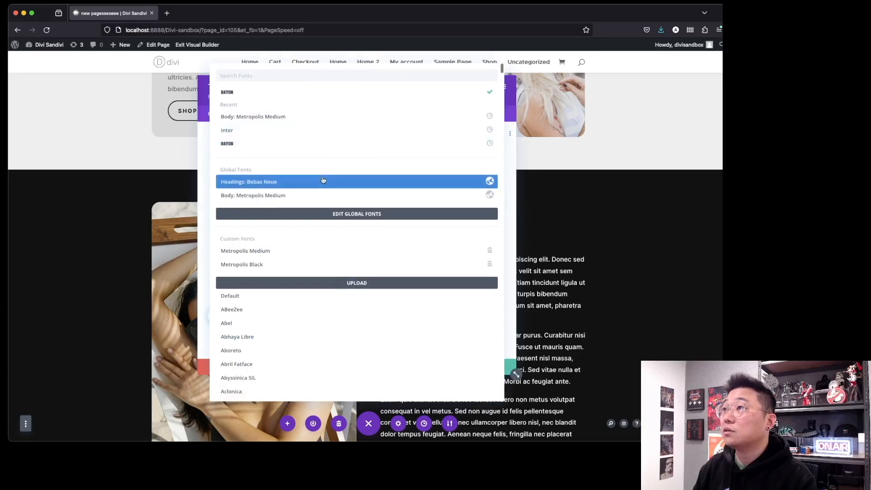
click(324, 181)
click(467, 371)
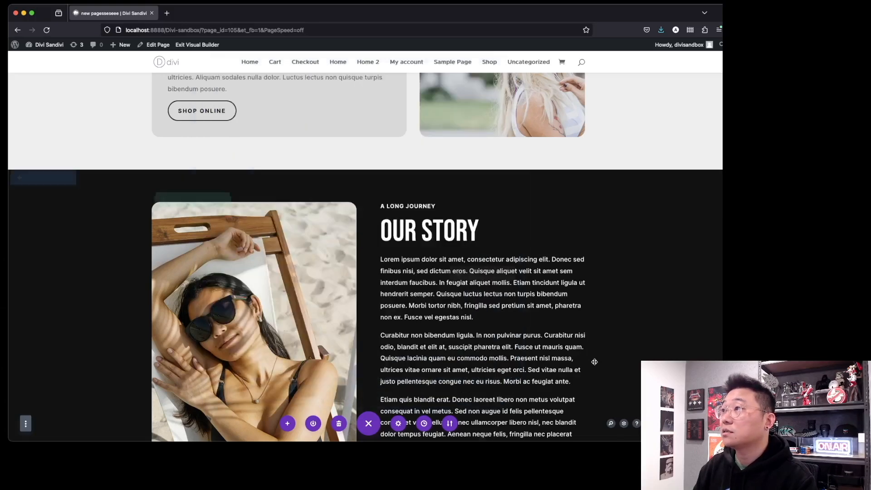
scroll(517, 306, up, 3)
scroll(516, 306, down, 1)
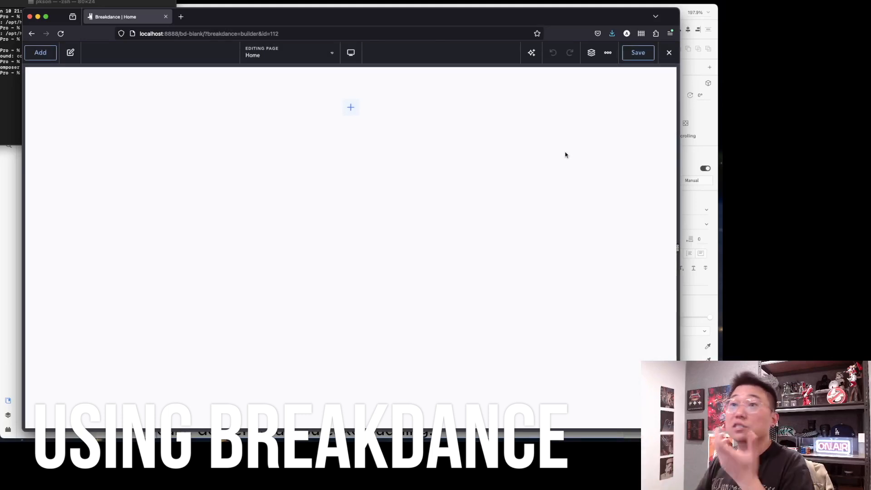
Switch to the Breakdance builder and set the heading font in the global typography settings to Bebas Neue.
click(607, 53)
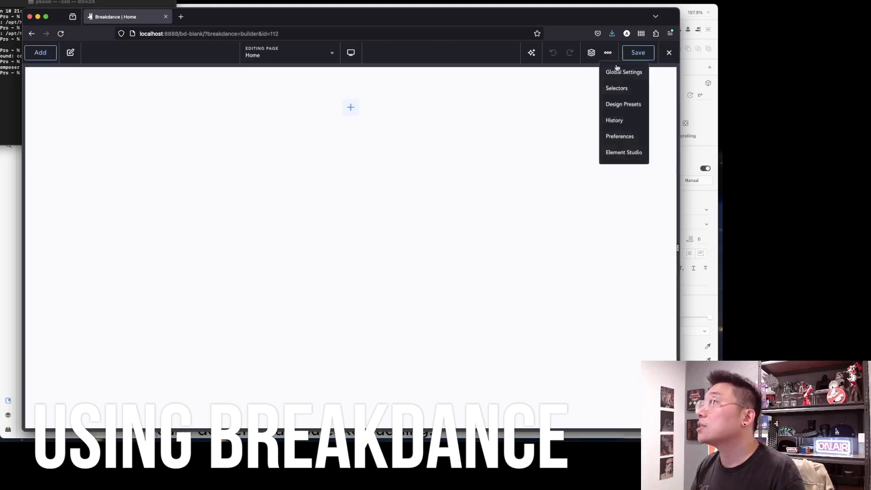
click(617, 70)
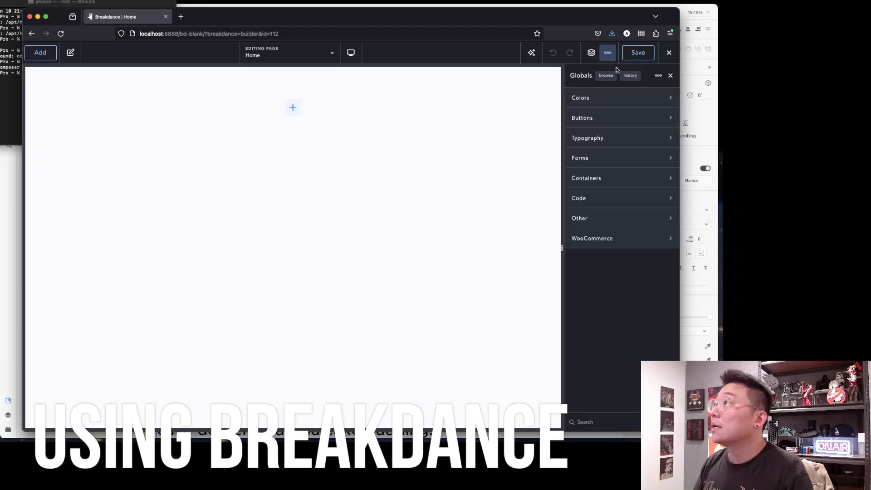
click(607, 137)
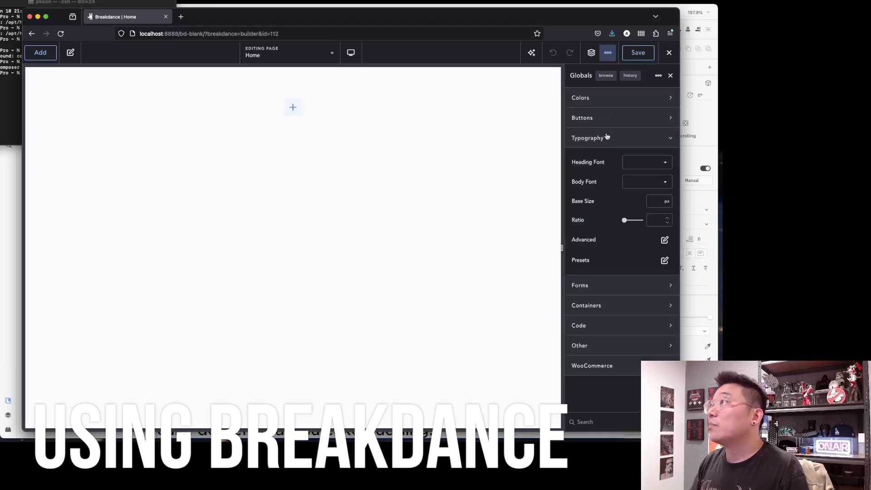
click(639, 161)
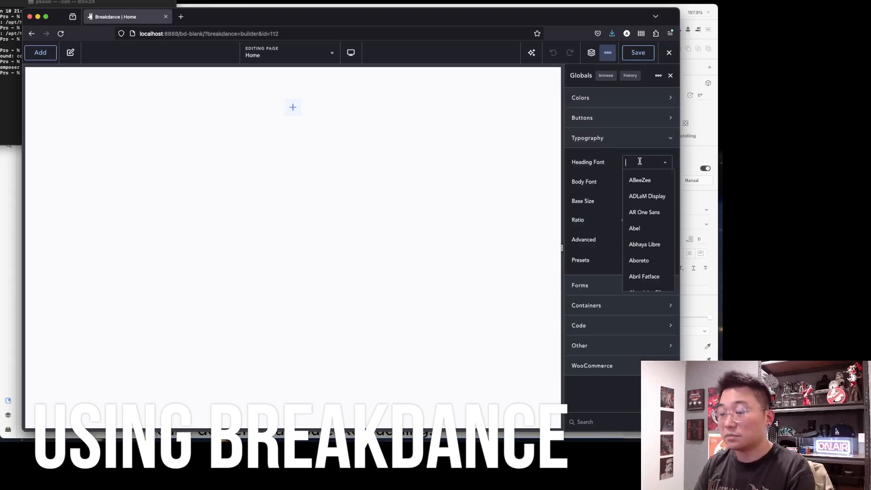
text(beb)
key(Return)
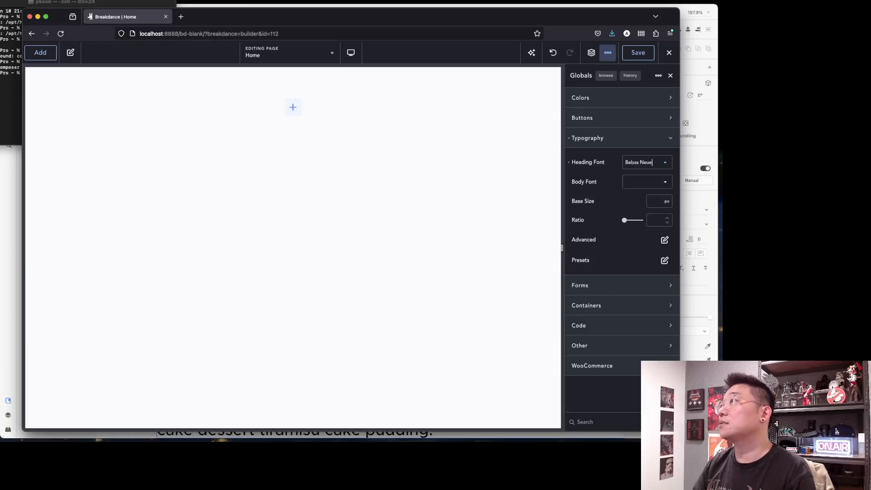
click(626, 182)
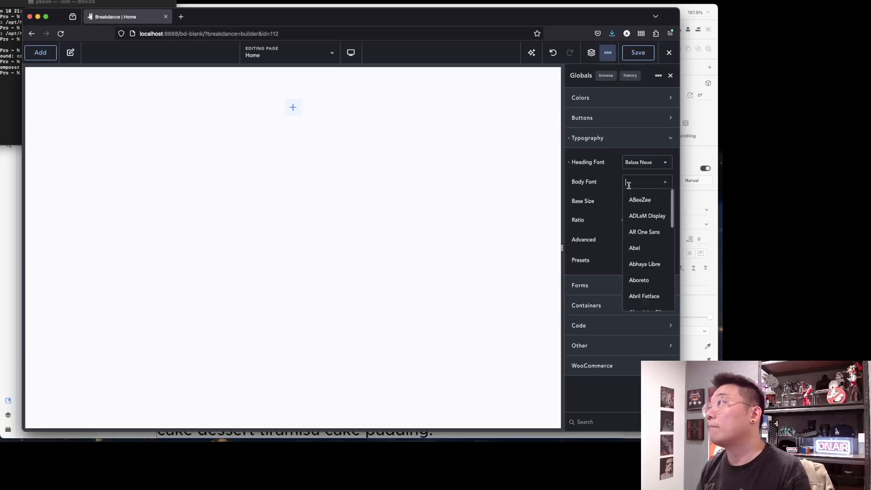
click(605, 204)
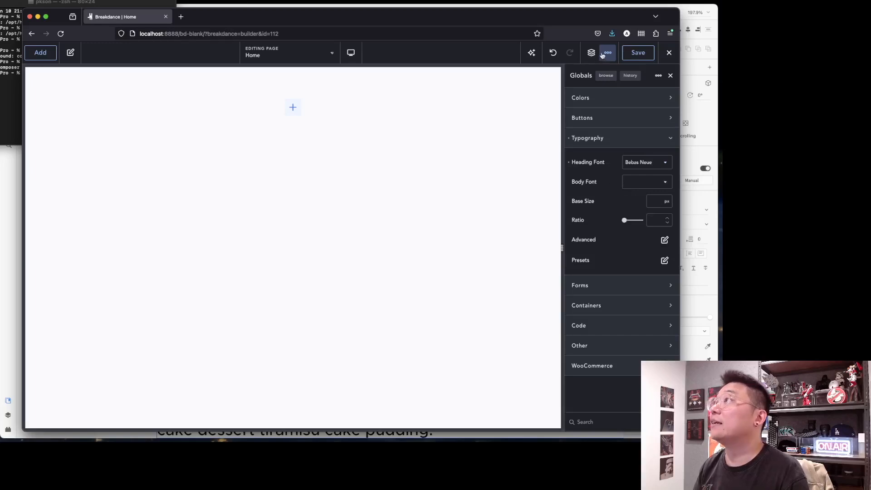
Save the global settings and add a custom font named Metropolis in the builder's preferences.
click(639, 53)
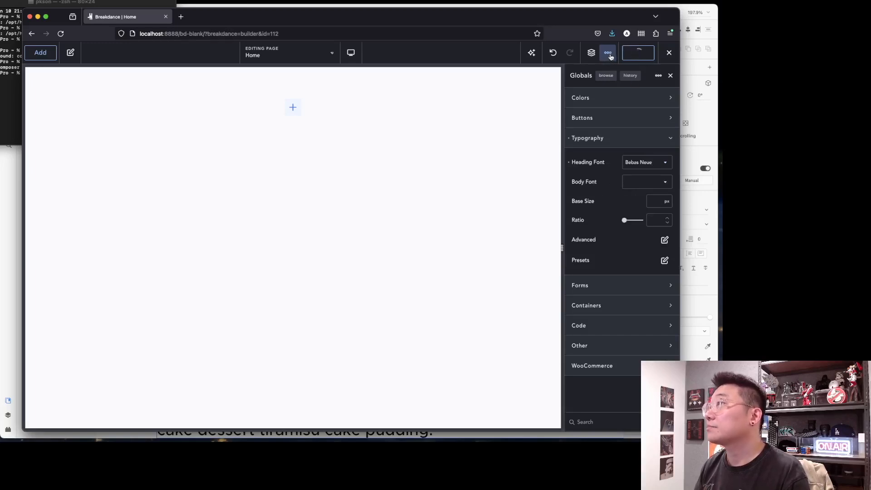
click(609, 54)
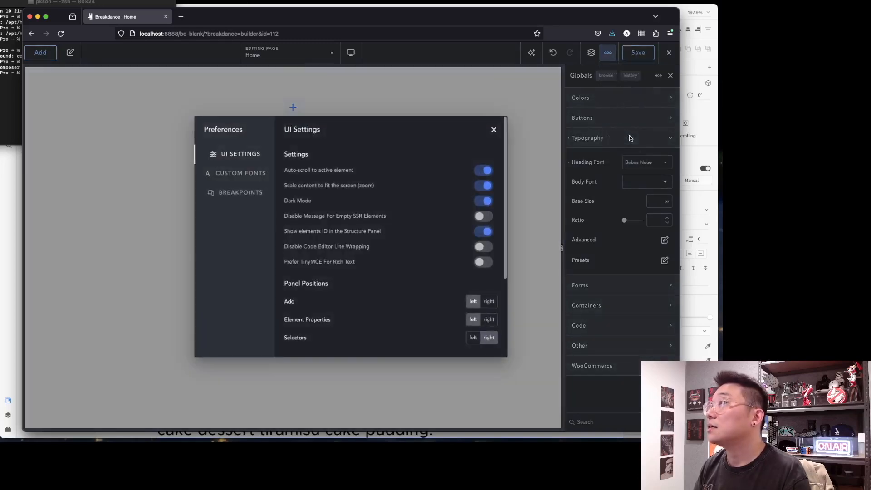
click(236, 174)
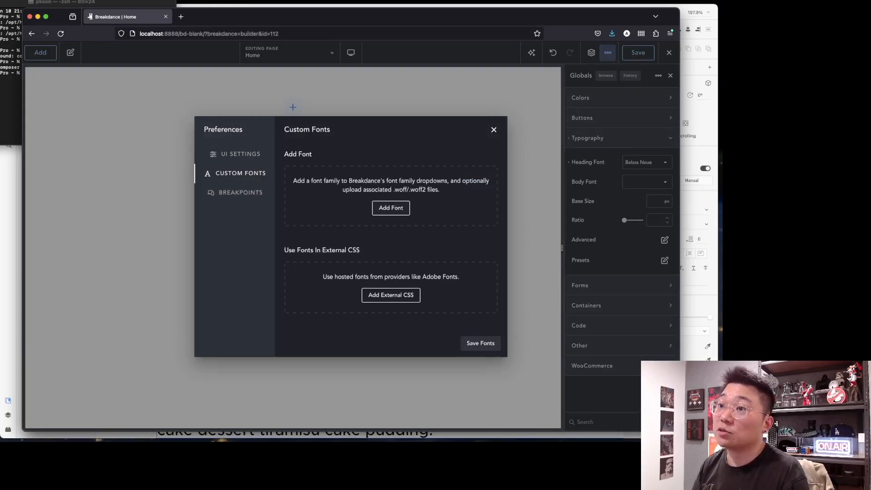
key(super+Tab)
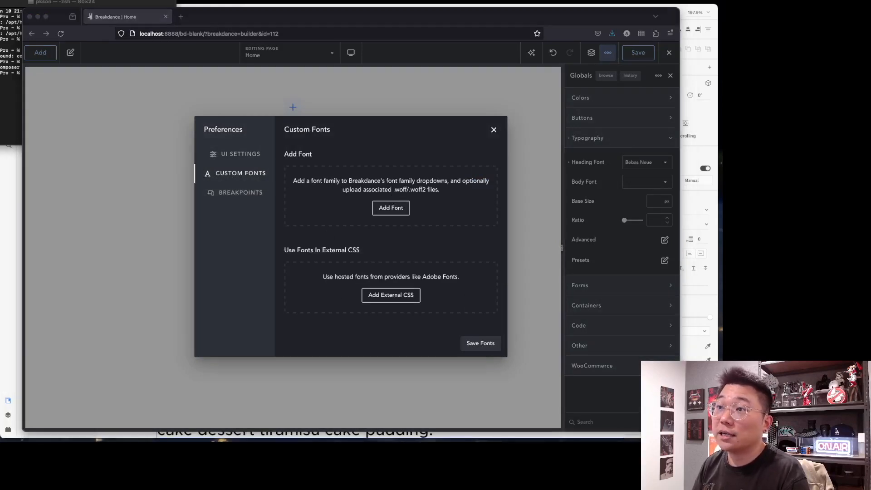
drag(0, 335, 0, 259)
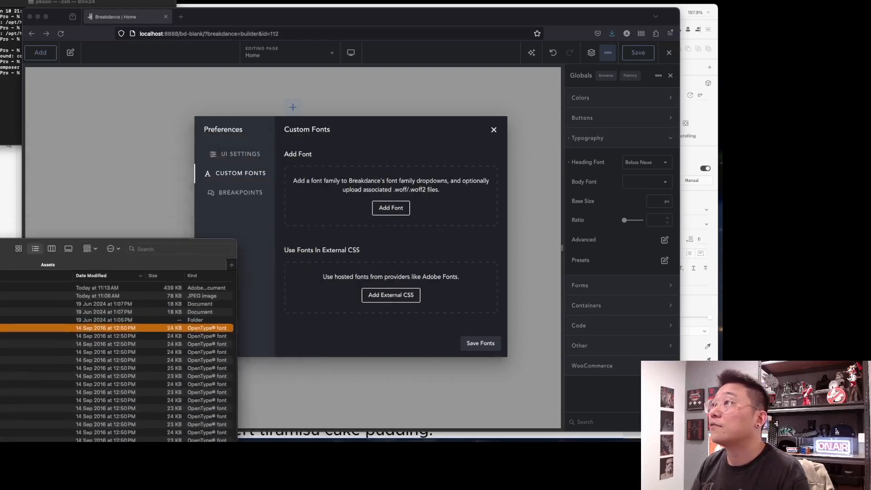
click(391, 208)
click(398, 195)
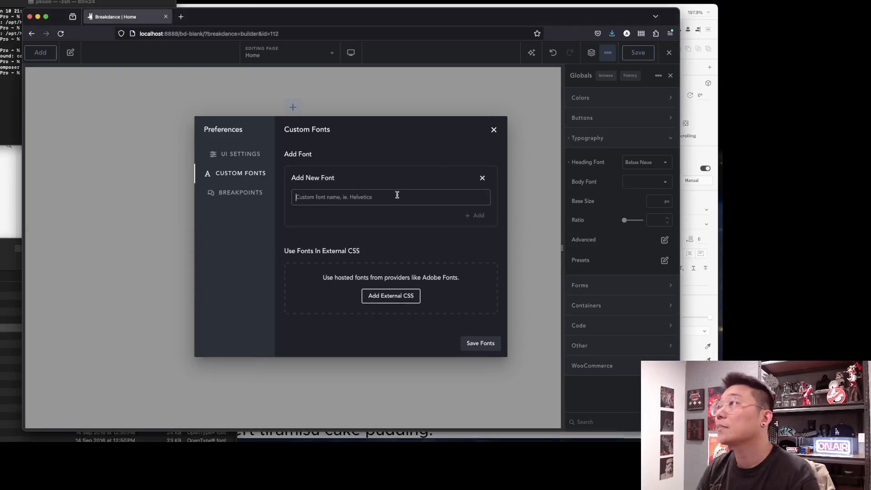
text(Mer)
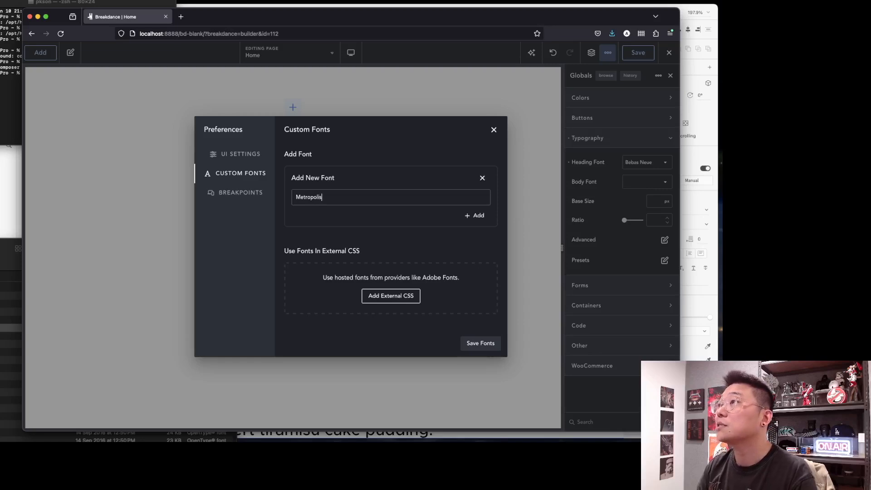
click(475, 215)
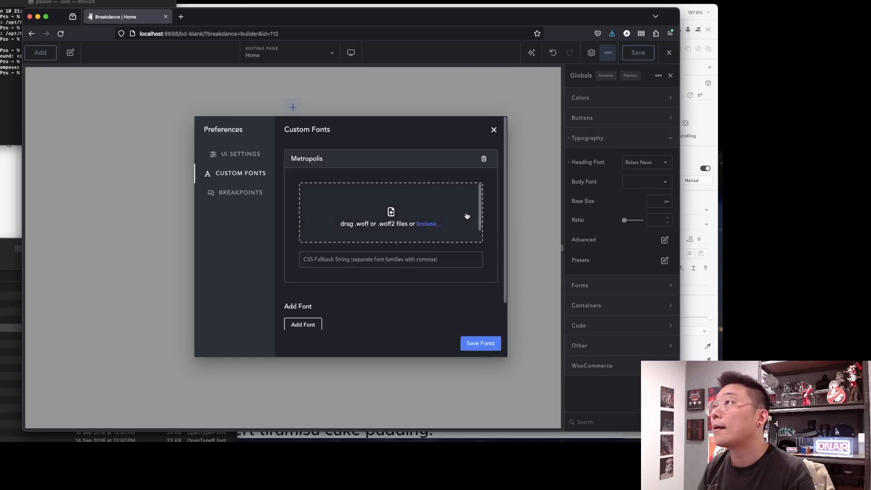
Upload the Metropolis_Black.woff and Metropolis_Medium.woff files from the Assets folder to the Metropolis custom font.
click(9, 265)
click(9, 312)
shift+click(9, 304)
drag(9, 306, 346, 219)
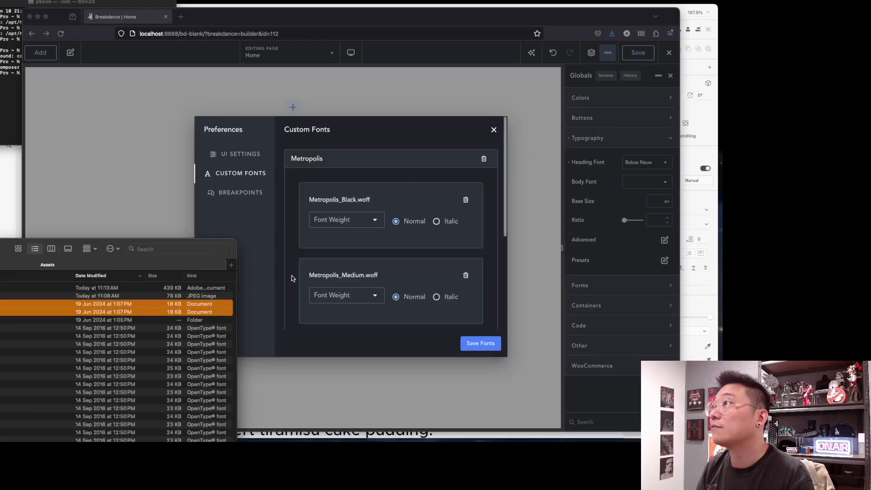
Assign weight 900 (Black) to Metropolis_Black.woff and 500 (Medium) to Metropolis_Medium.woff, then save the fonts and close the preferences.
click(362, 232)
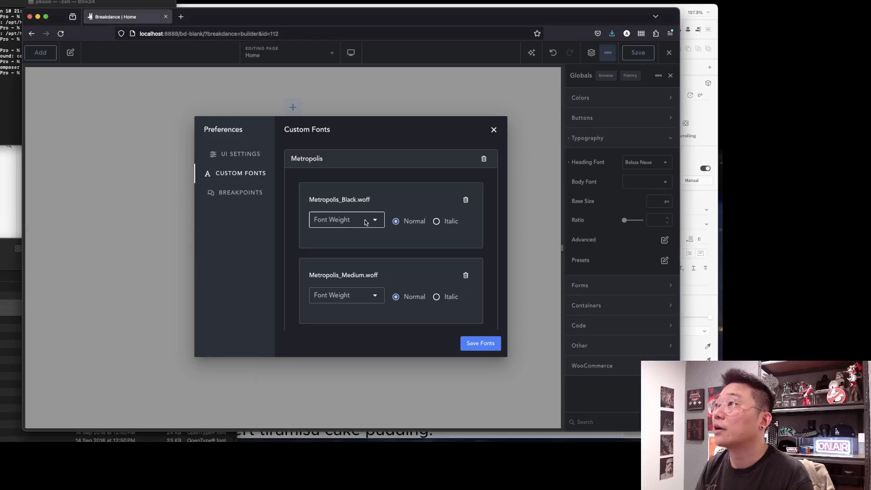
click(365, 220)
scroll(355, 295, down, 2)
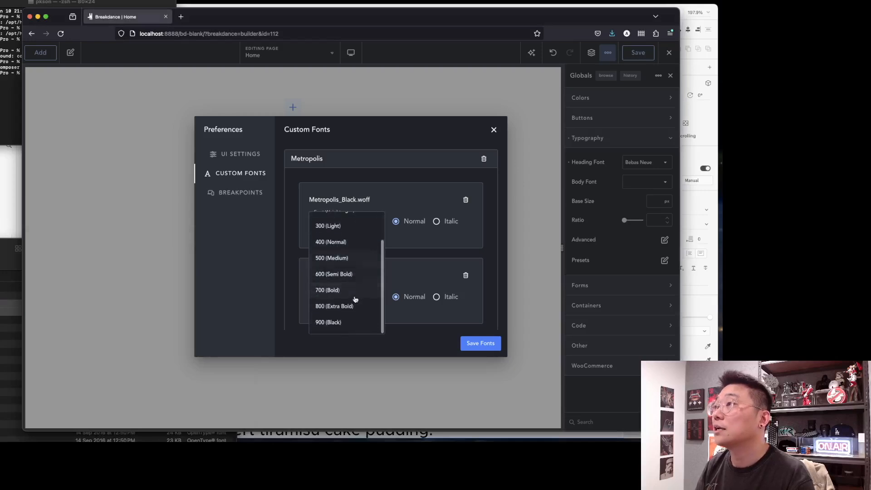
click(346, 323)
click(363, 295)
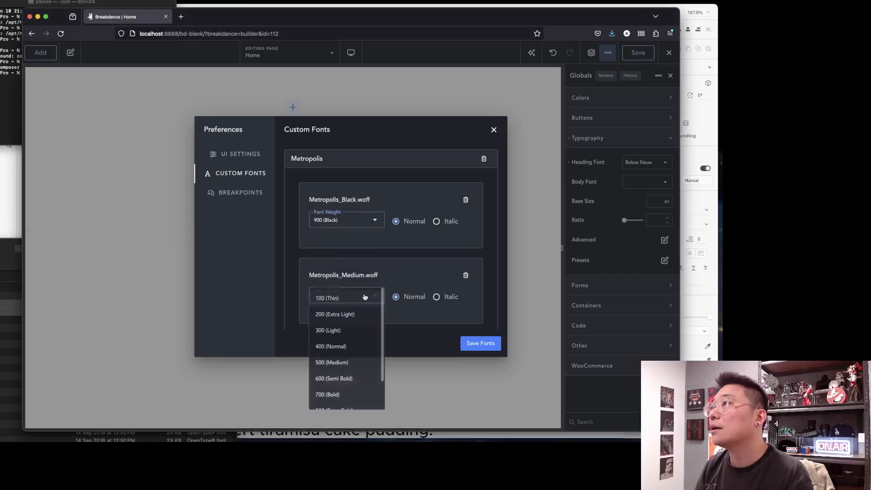
click(353, 363)
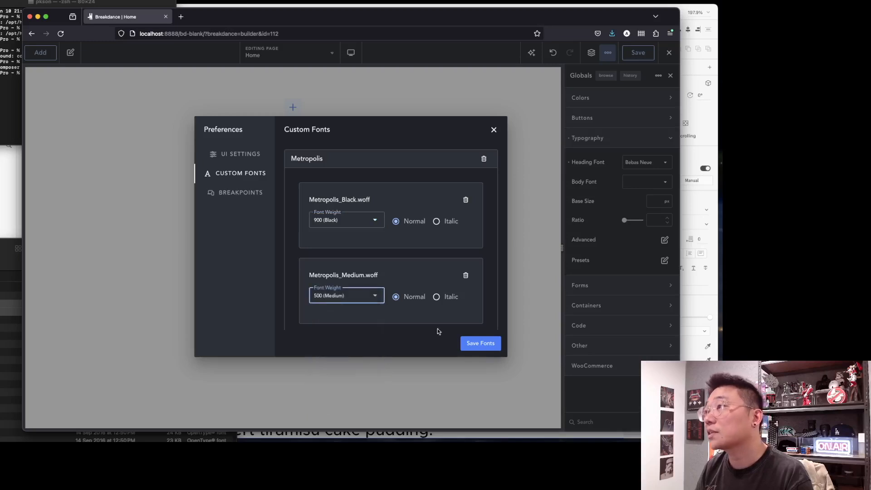
click(479, 344)
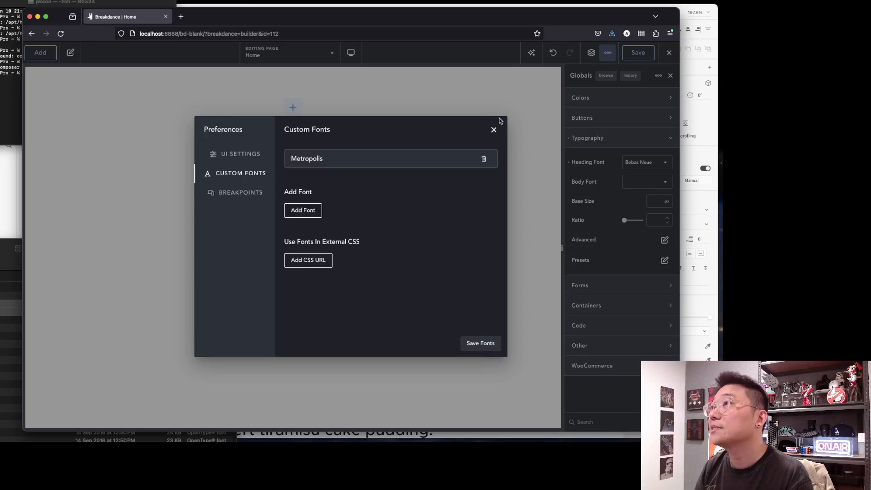
click(494, 131)
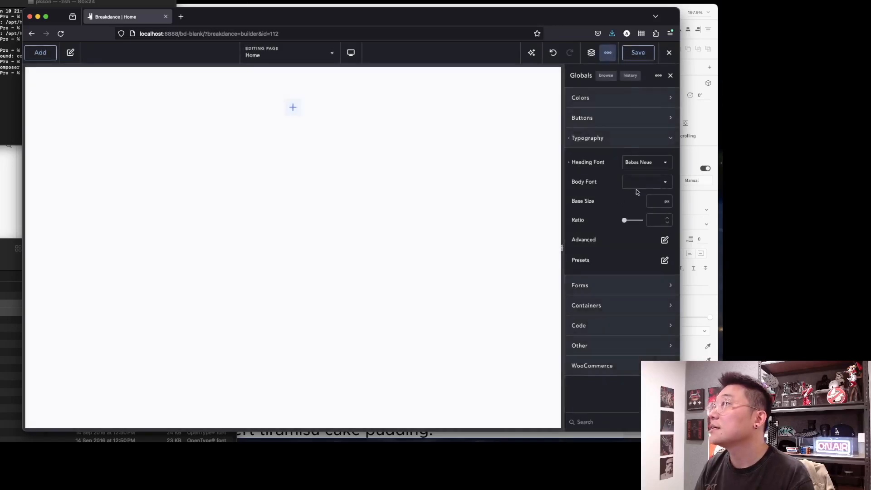
Set the global body font to Metropolis with a base size of 16 px and a ratio of 1.2.
click(650, 183)
click(642, 200)
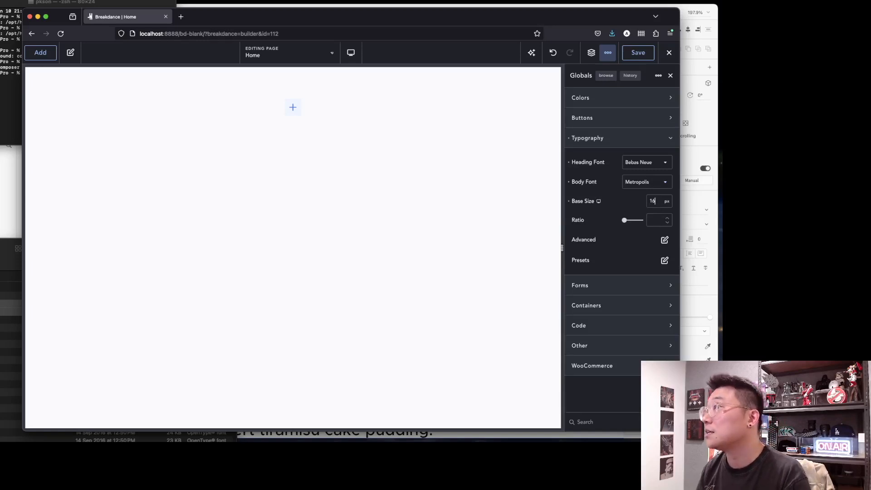
text(1.2)
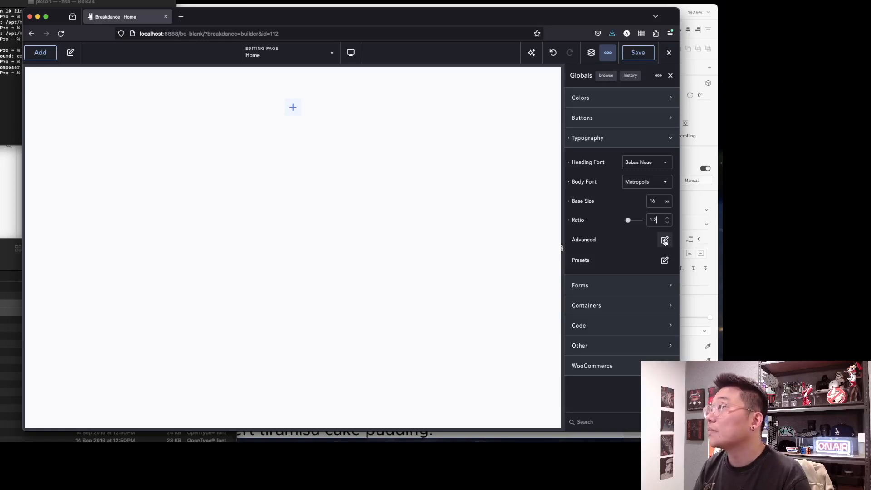
Set the H1 font size to 99 px in the advanced global heading typography.
click(665, 241)
click(657, 298)
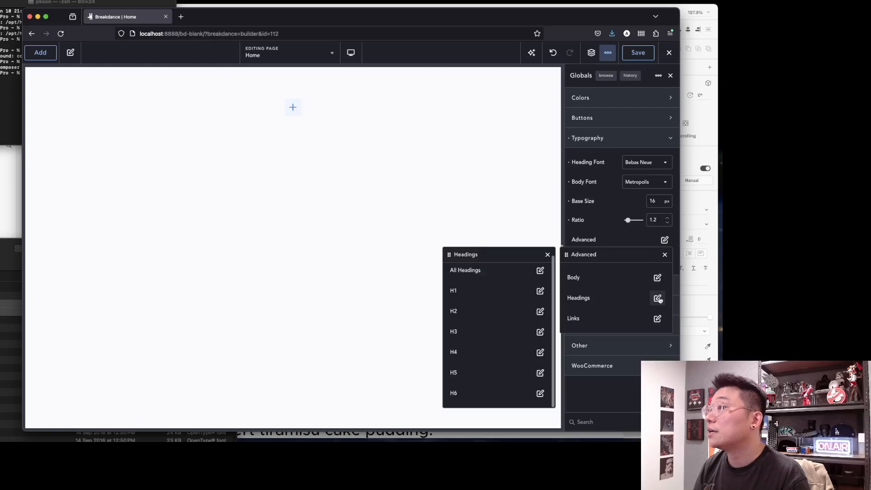
click(540, 293)
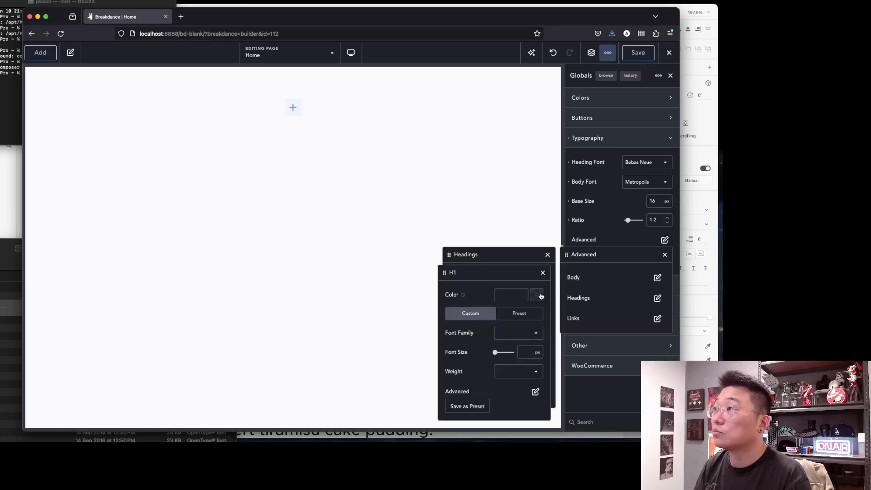
click(528, 356)
text(9)
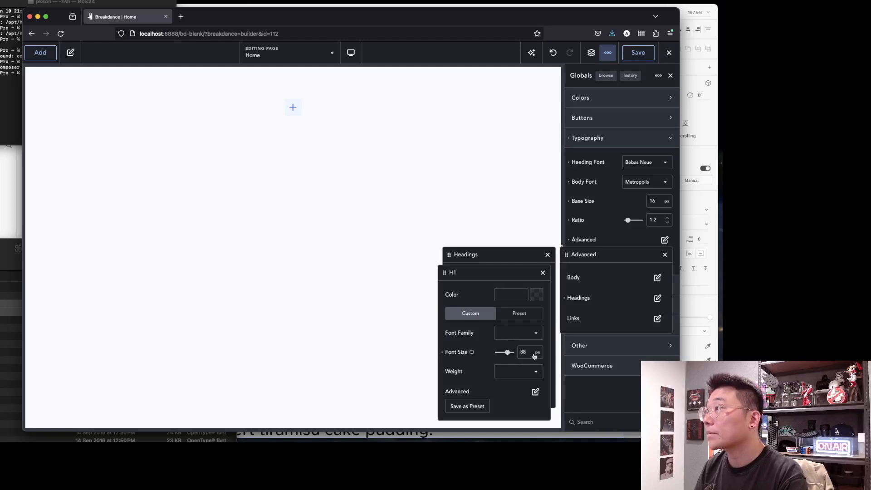
text(9)
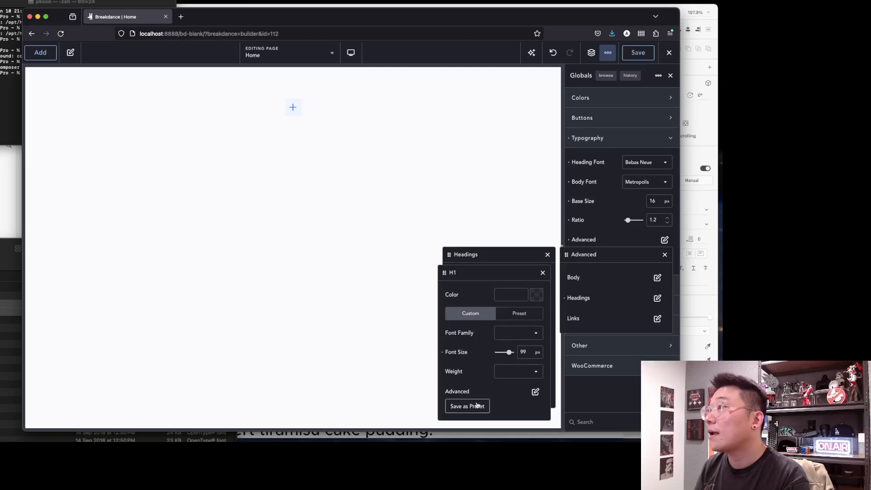
click(542, 273)
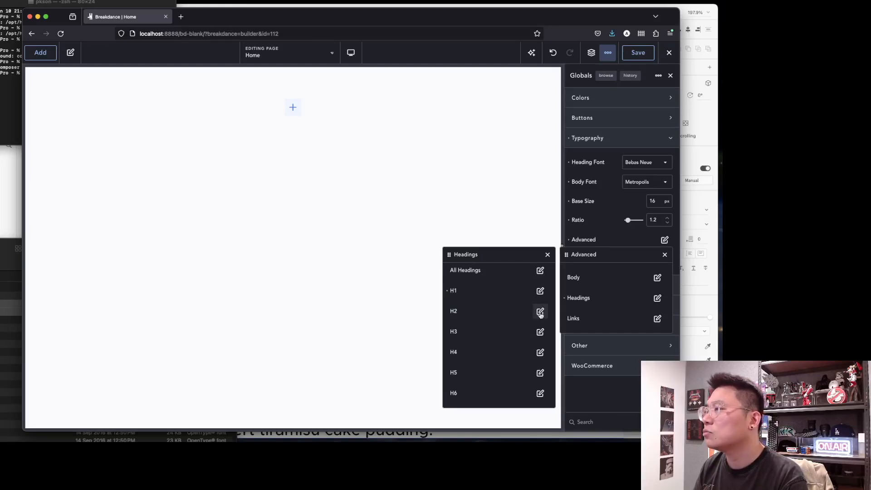
Check the "Heading Too" text size in the Sample Brand design and set the global H2 font size to 72 px in Breakdance.
click(692, 72)
click(310, 155)
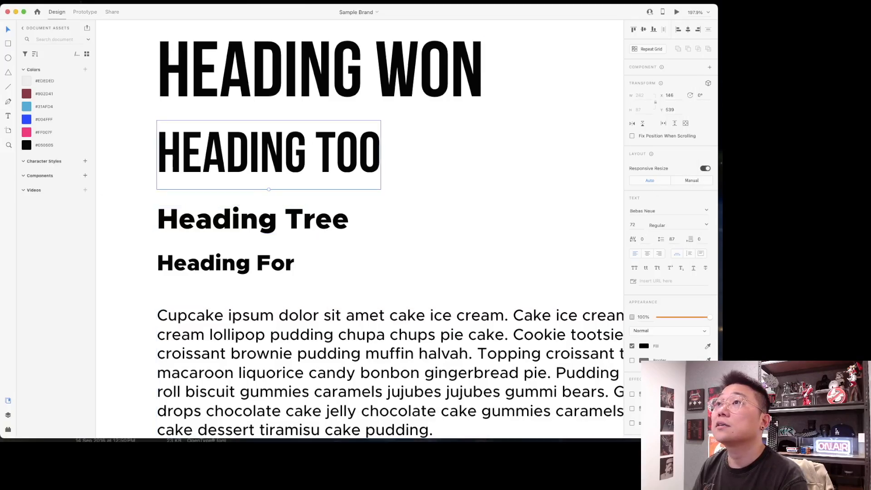
key(ctrl+Up)
click(256, 291)
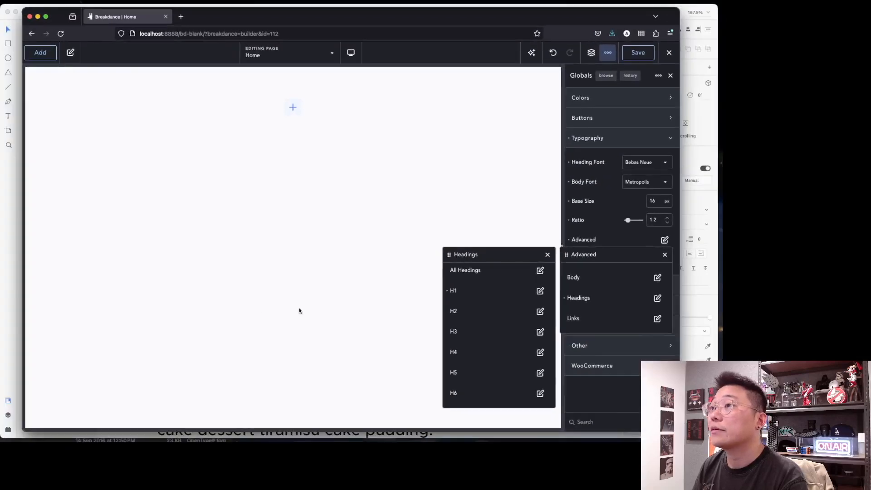
click(541, 312)
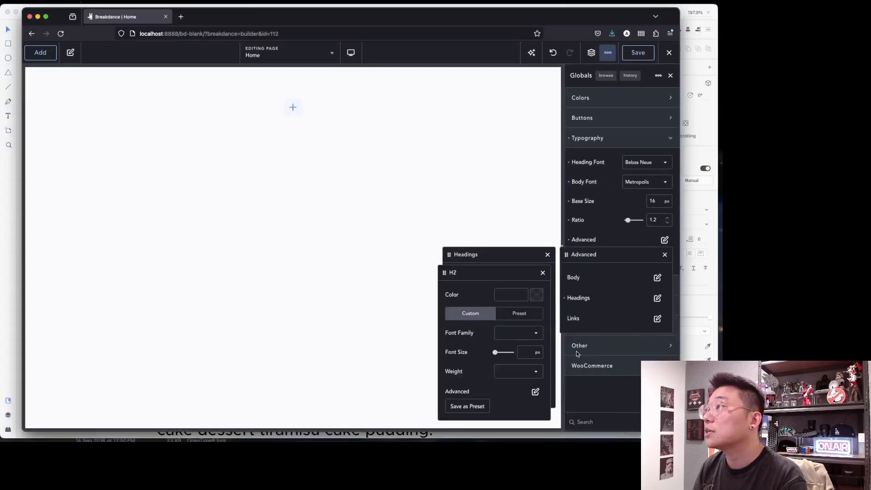
click(520, 352)
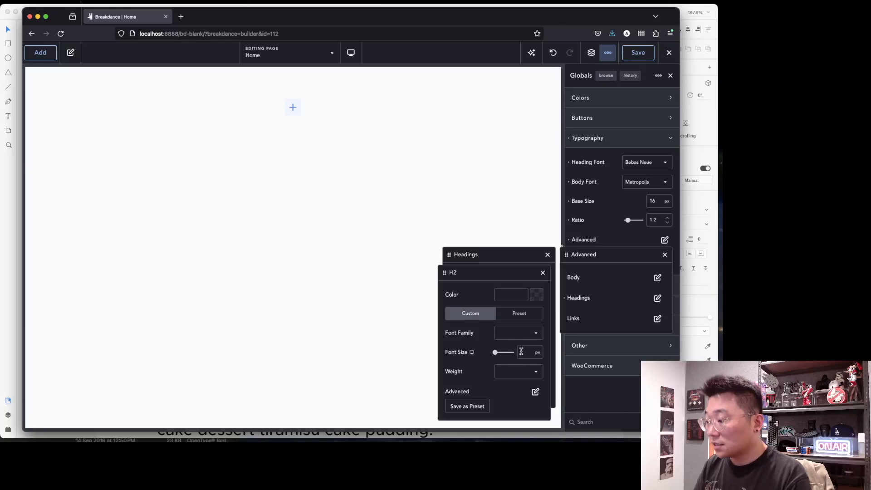
text(72)
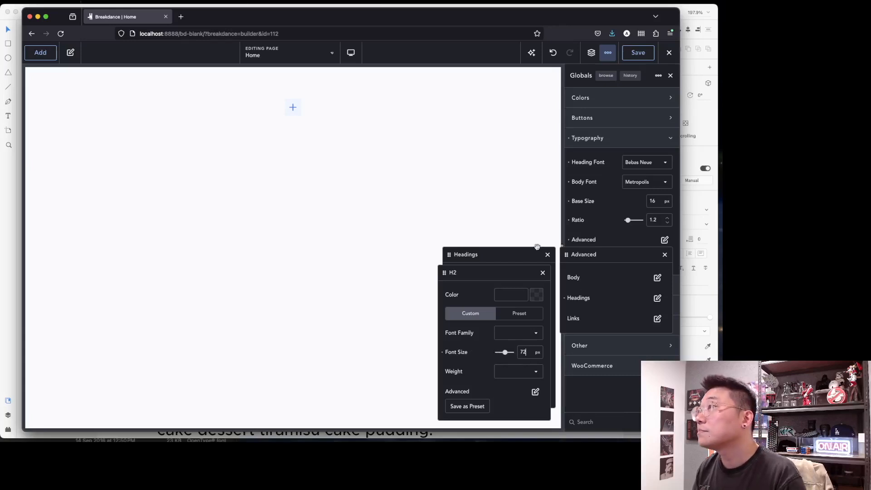
click(531, 252)
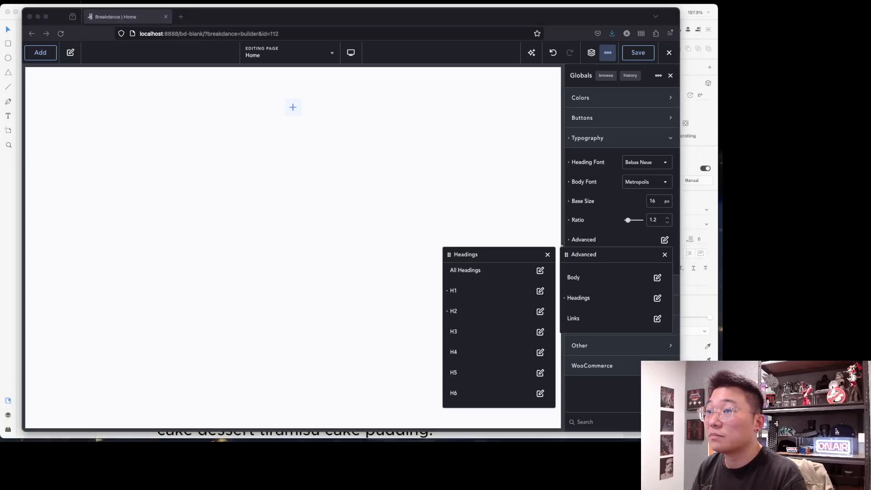
Set the global H3 font size to 36 px, matching "Heading Tree" in the Sample Brand design, and open the size's unit options.
click(540, 334)
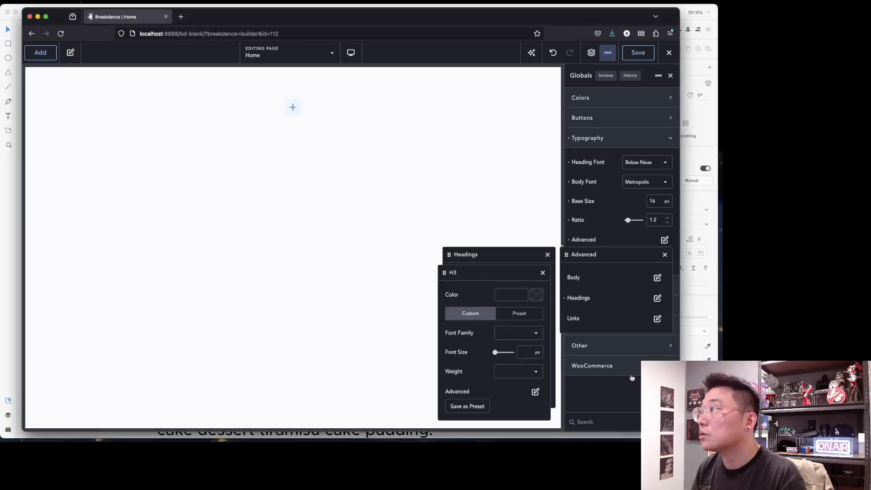
drag(565, 20, 575, 0)
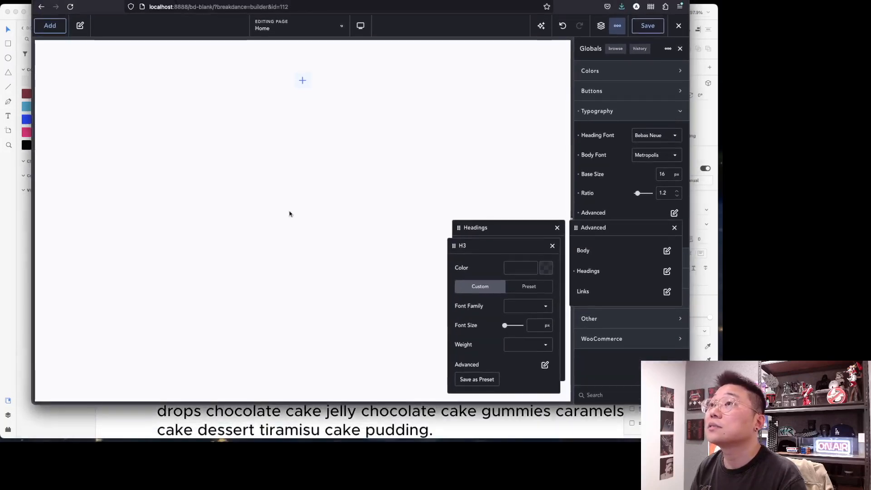
click(6, 316)
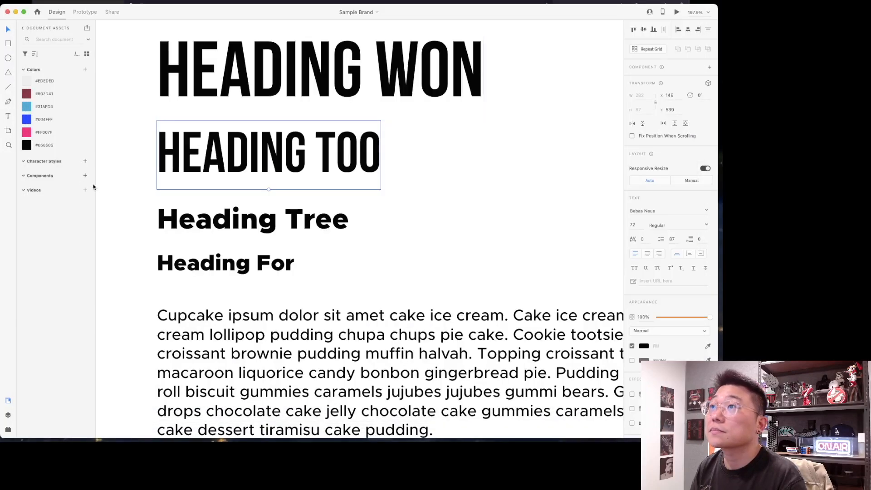
click(238, 209)
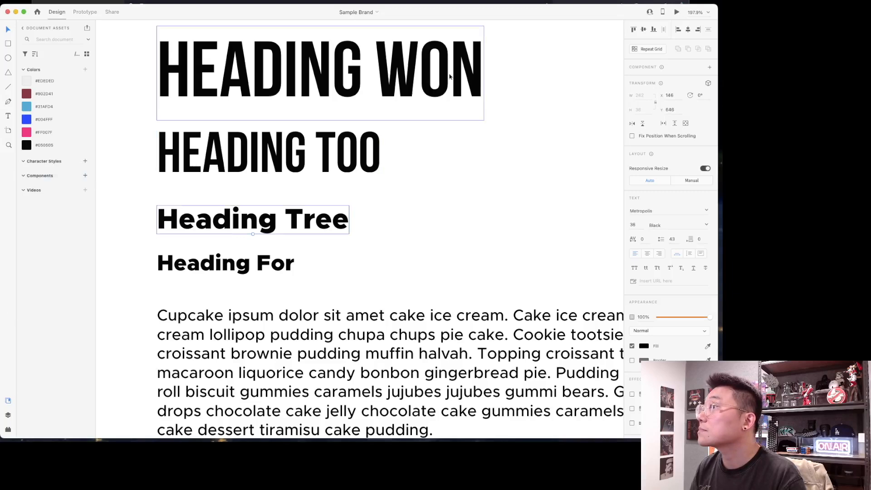
click(563, 2)
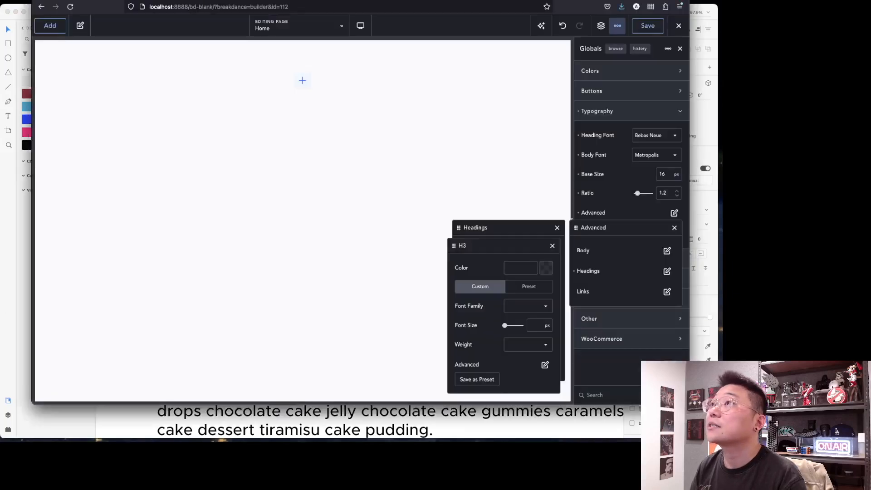
click(536, 323)
text(36)
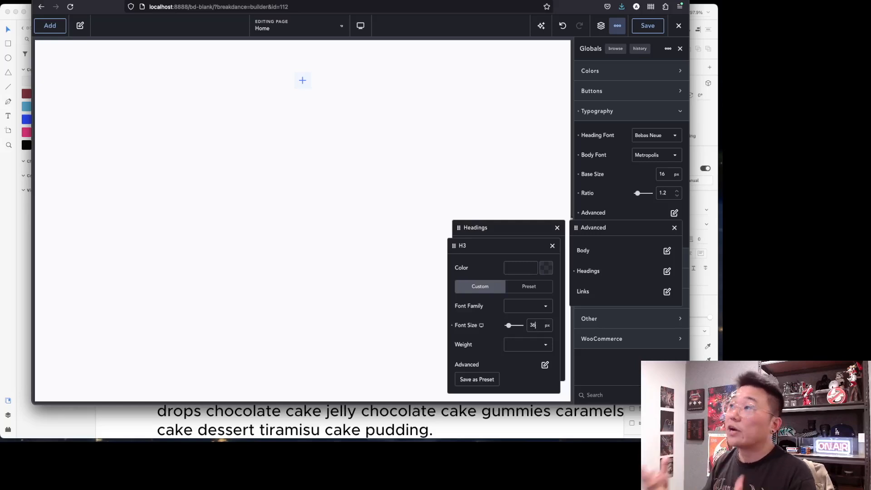
click(550, 326)
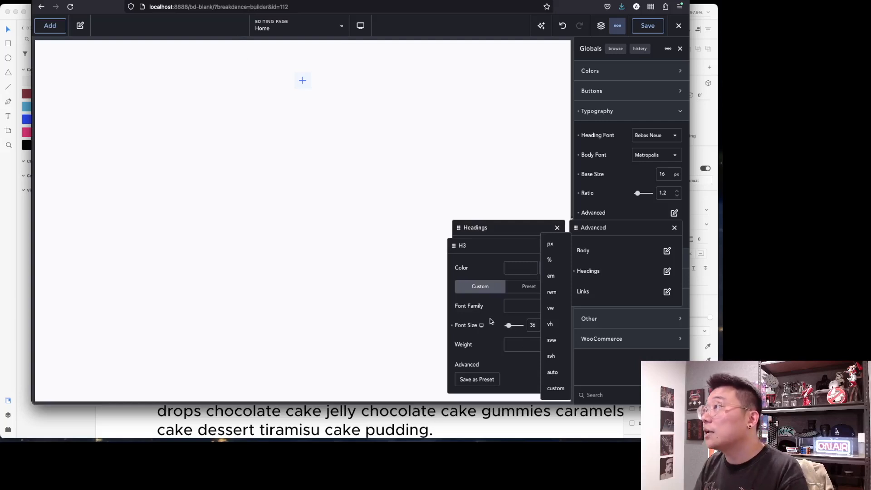
Set the global H3 font family to Metropolis with a weight of 900.
click(482, 325)
click(534, 307)
click(525, 187)
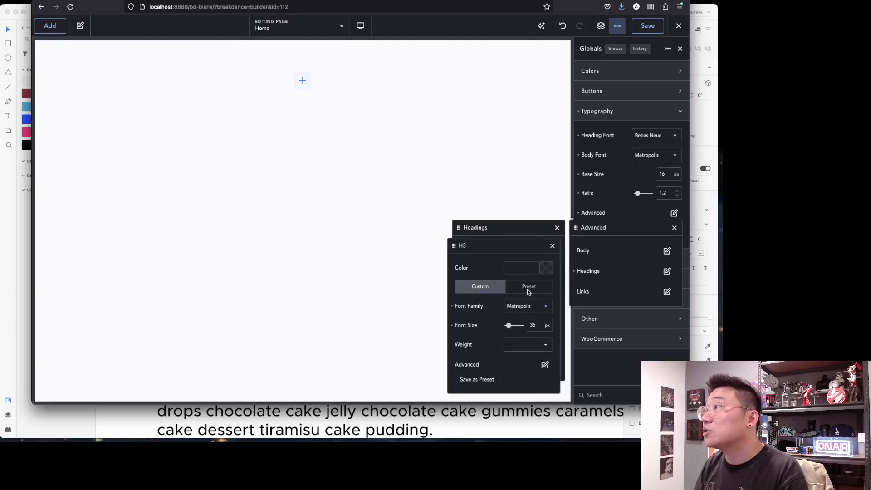
click(535, 343)
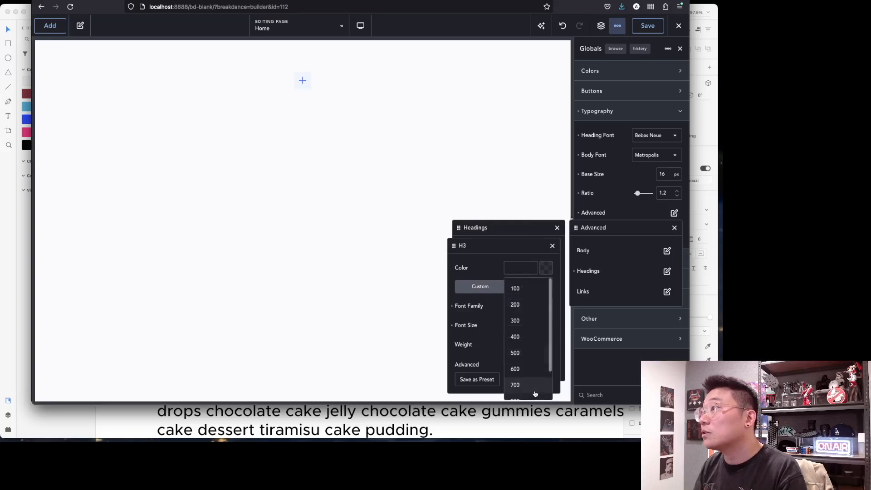
click(515, 388)
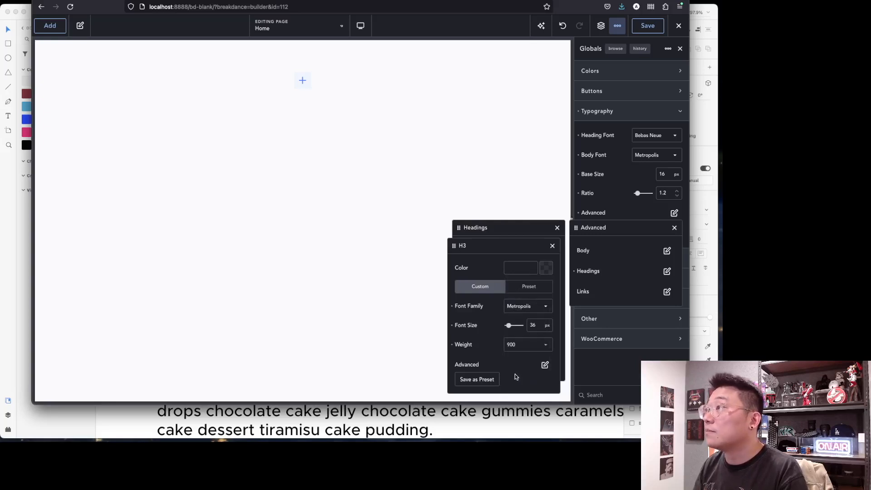
click(552, 246)
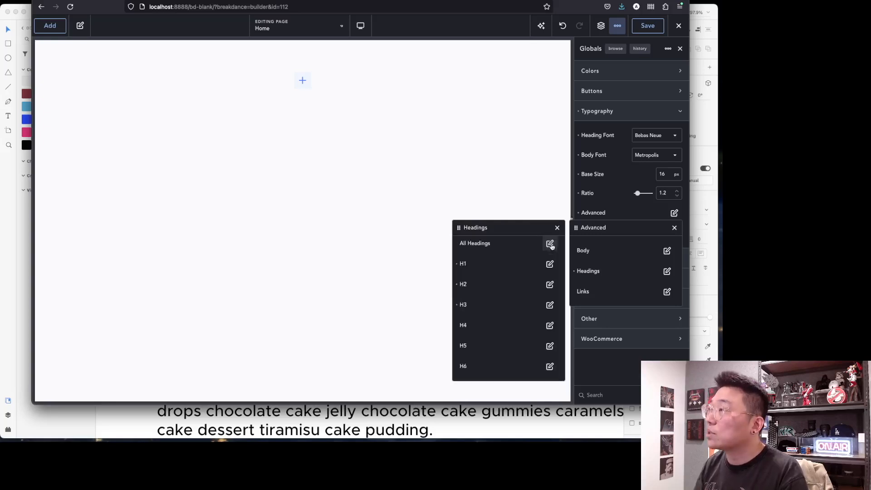
Check the "Heading For" text size in the Sample Brand design and set the global H4 to Metropolis, 28 px, weight 900 in Breakdance.
click(551, 324)
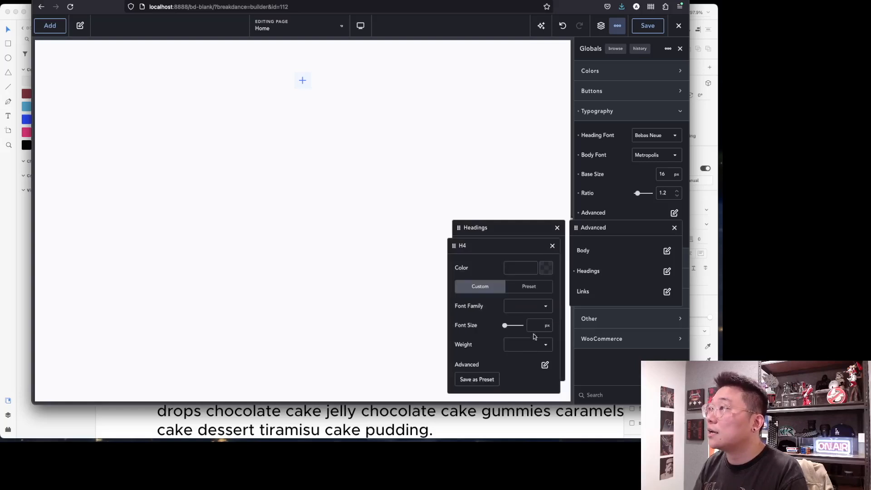
click(42, 422)
click(172, 266)
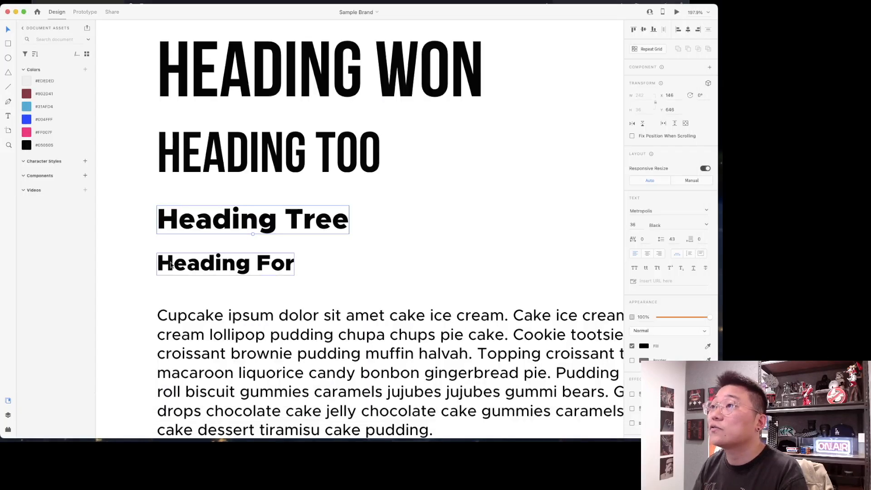
key(super+Tab)
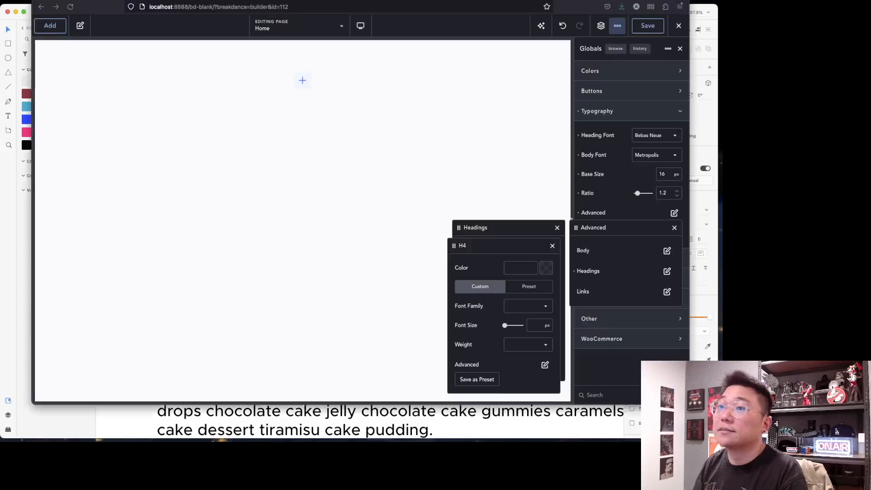
click(533, 305)
click(525, 188)
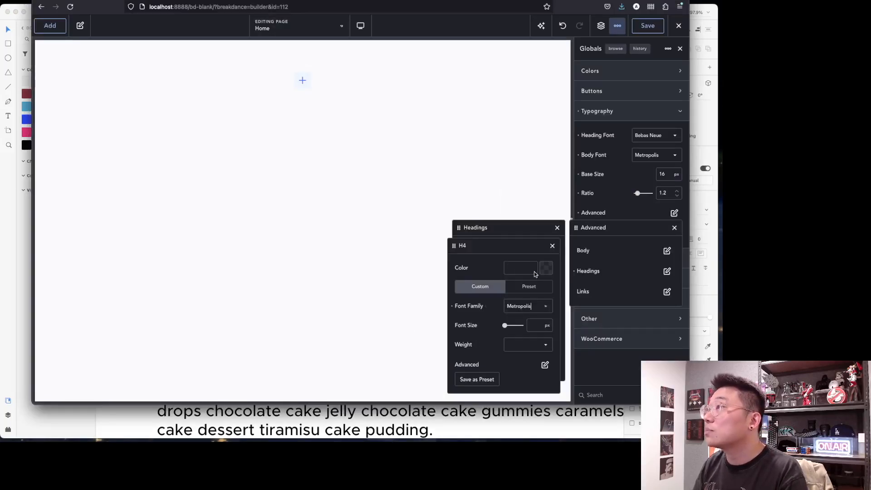
click(528, 345)
click(524, 393)
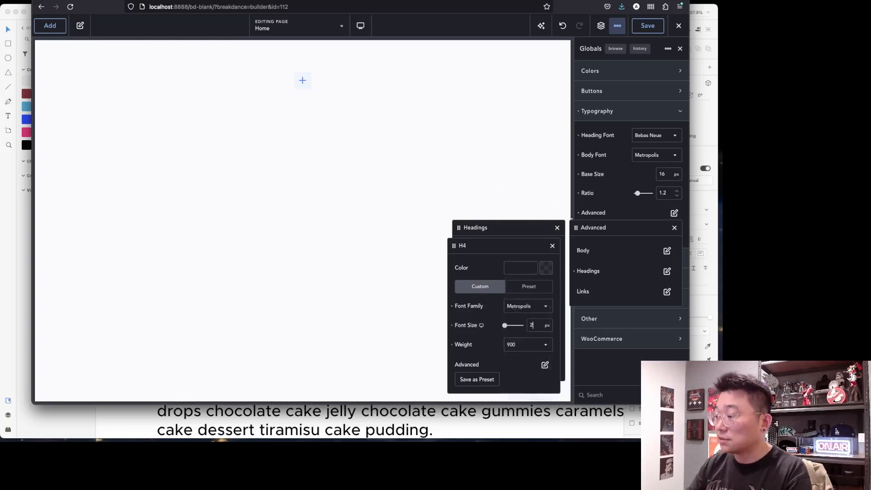
click(518, 226)
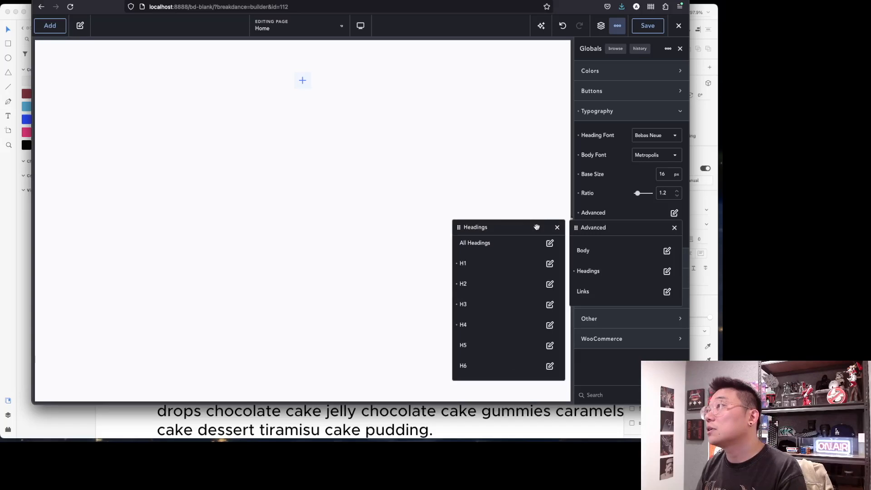
click(557, 227)
Arrange the hex code list beside the browser and set the global text color to #050505.
click(631, 71)
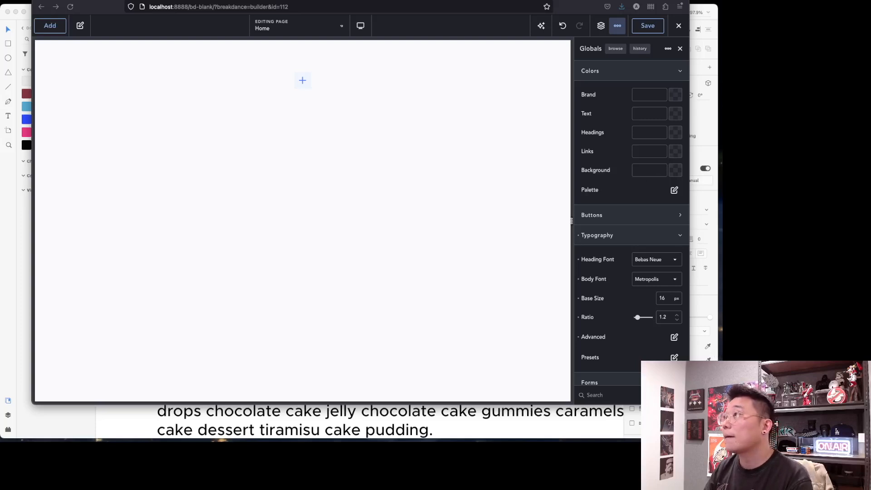
key(super+Tab)
drag(697, 123, 715, 120)
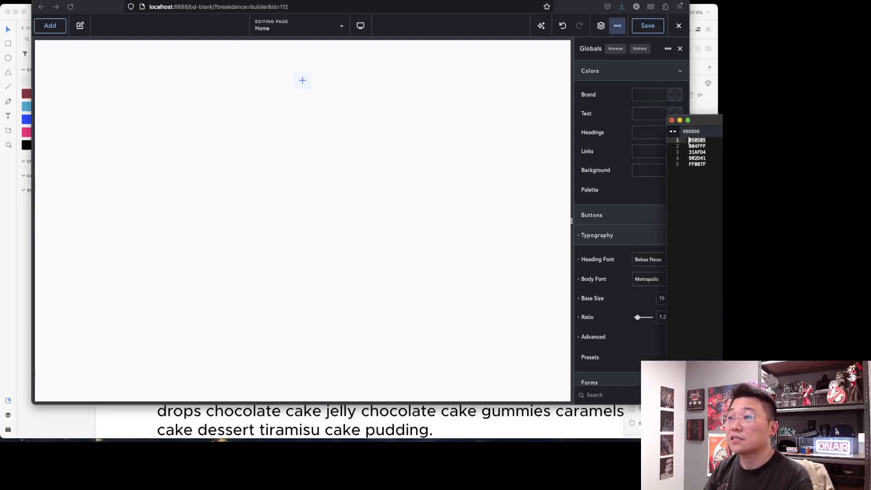
drag(574, 3, 544, 8)
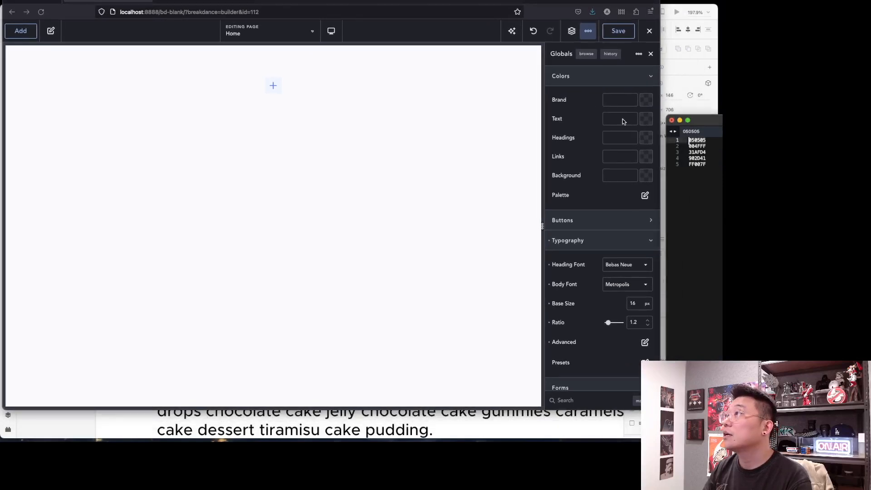
click(646, 120)
double_click(610, 224)
text(050505)
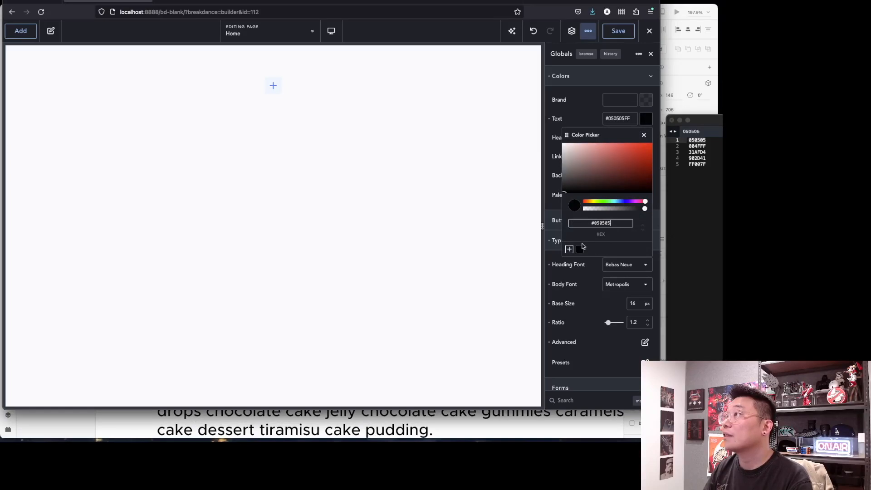
click(576, 113)
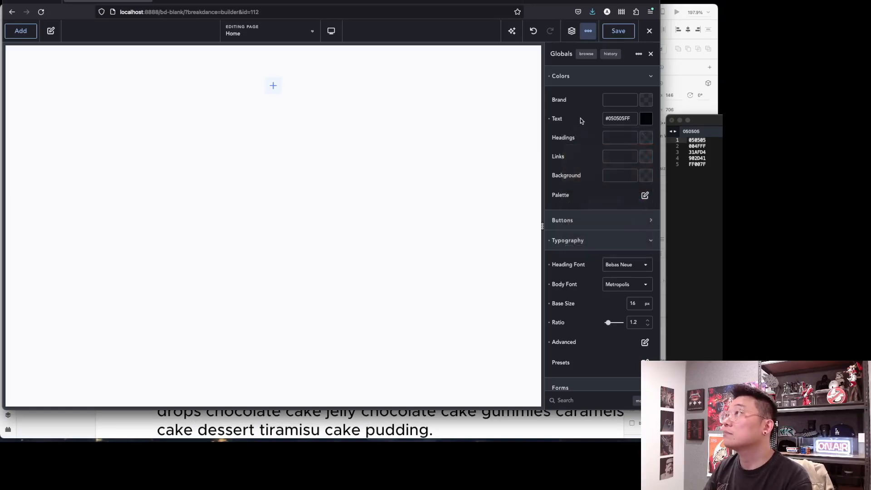
Assign the existing Text color to the global headings color.
click(645, 144)
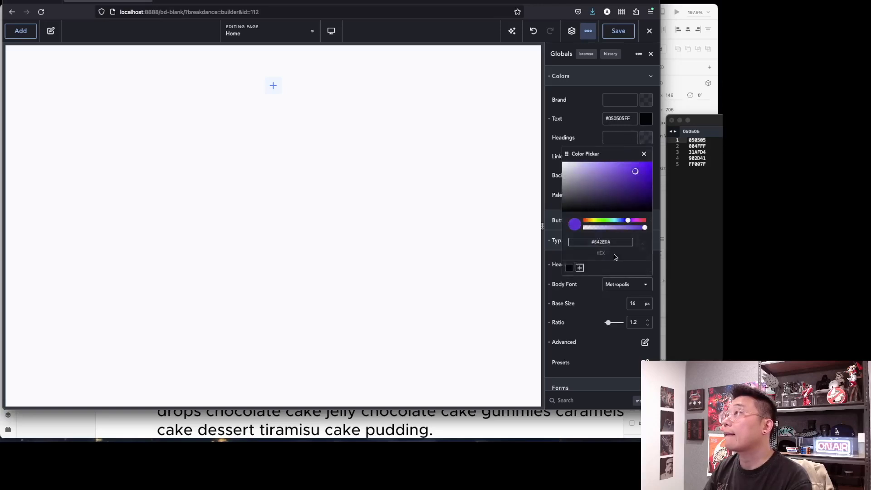
click(569, 269)
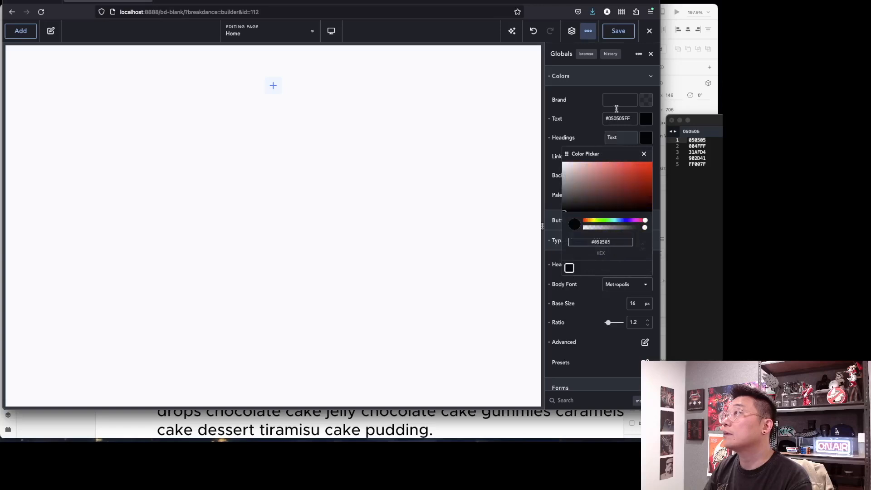
click(583, 145)
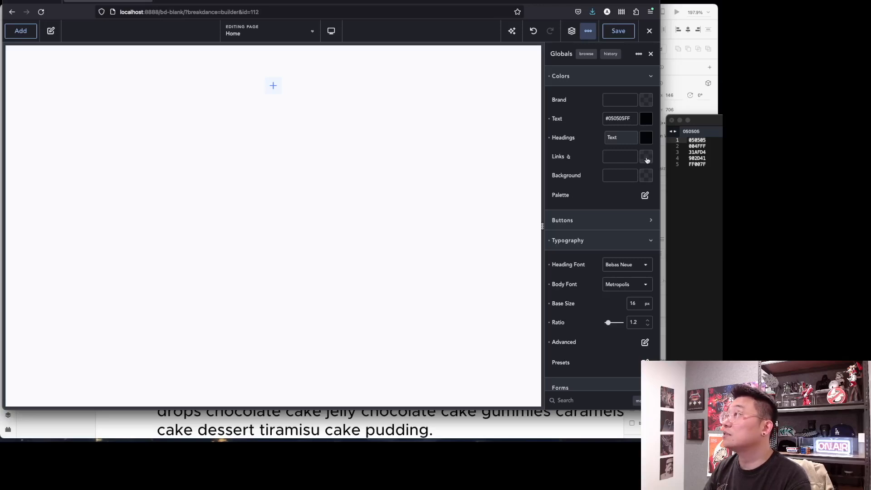
Review the color swatches in the Sample Brand design and set the global links color to dark grey #353535 in Breakdance.
click(510, 422)
scroll(280, 210, down, 2)
scroll(281, 210, down, 5)
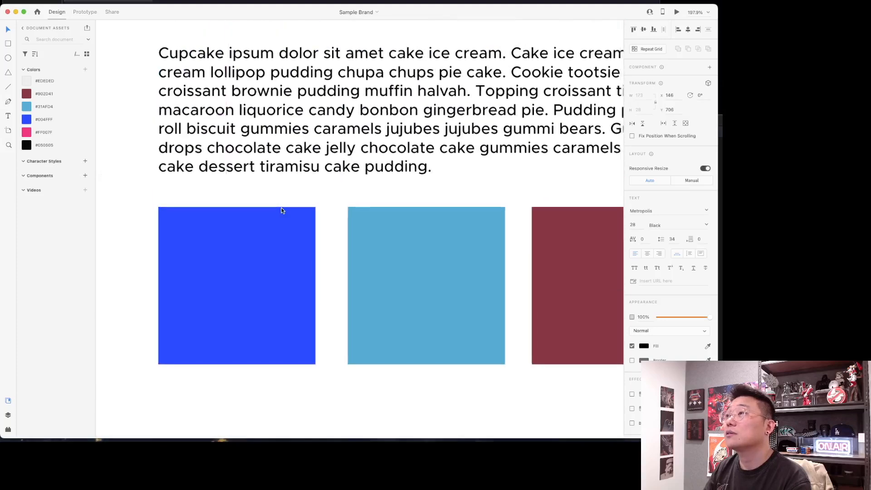
scroll(281, 210, down, 3)
scroll(281, 210, down, 3)
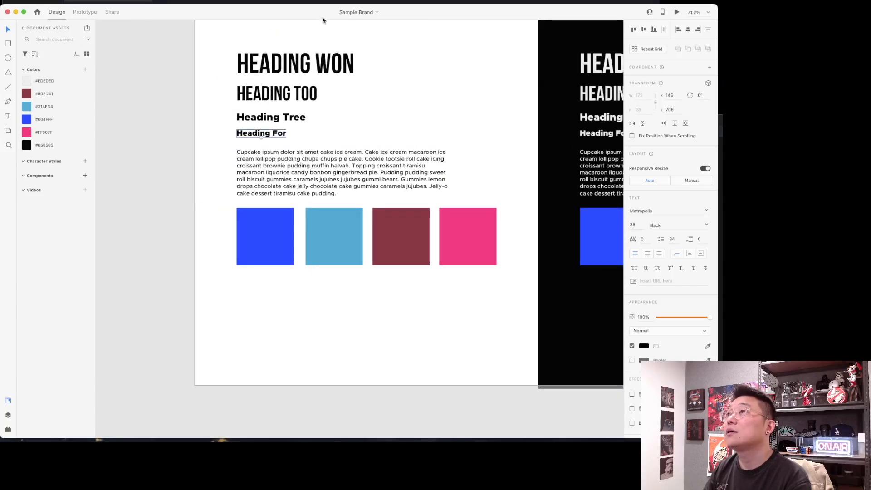
click(278, 2)
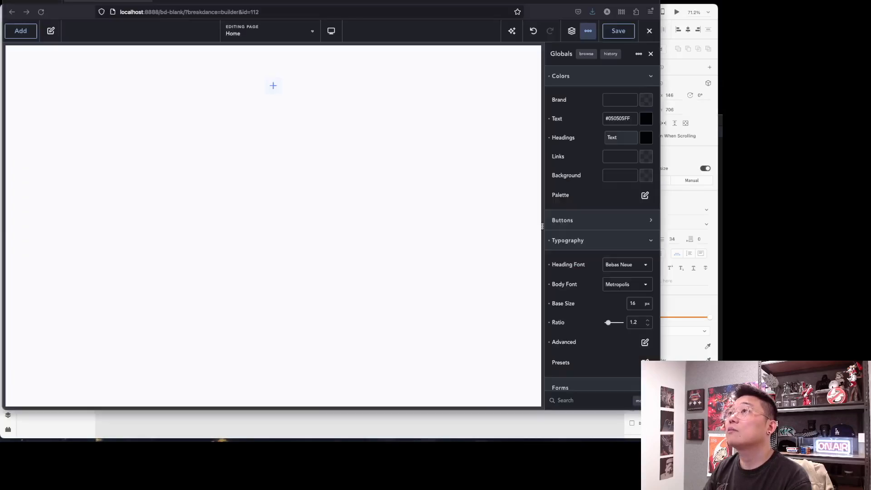
click(650, 161)
click(650, 160)
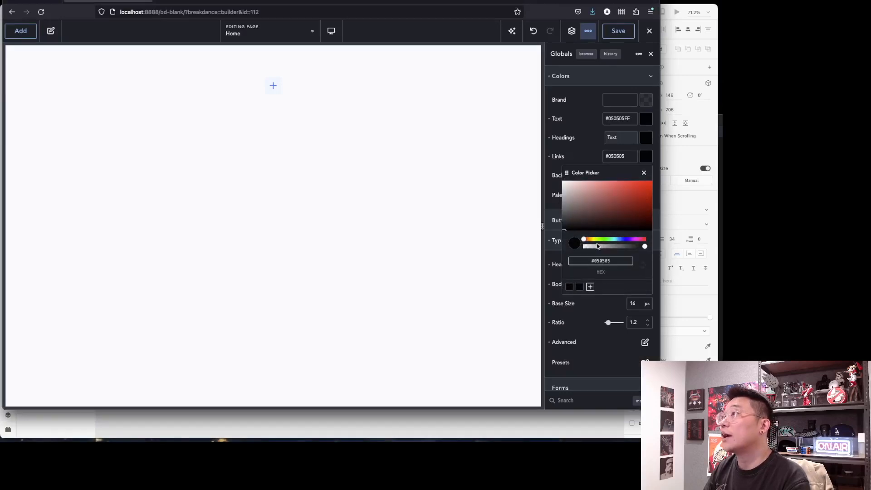
drag(565, 228, 564, 222)
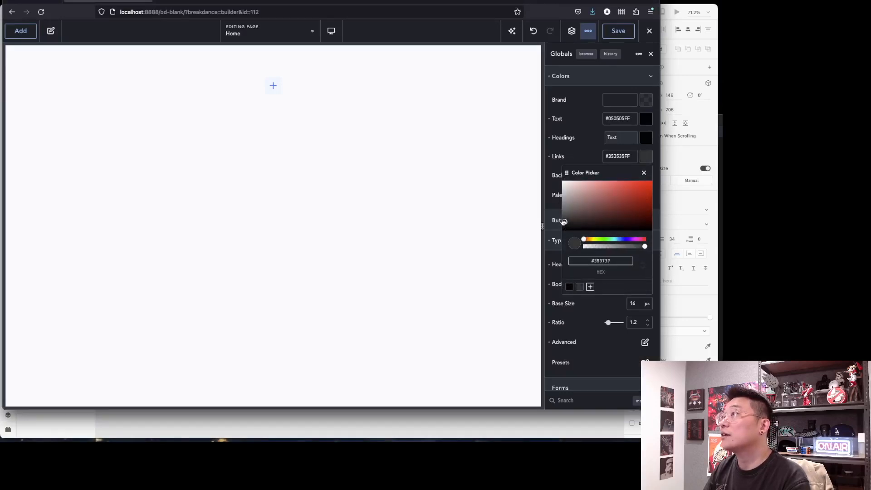
click(579, 157)
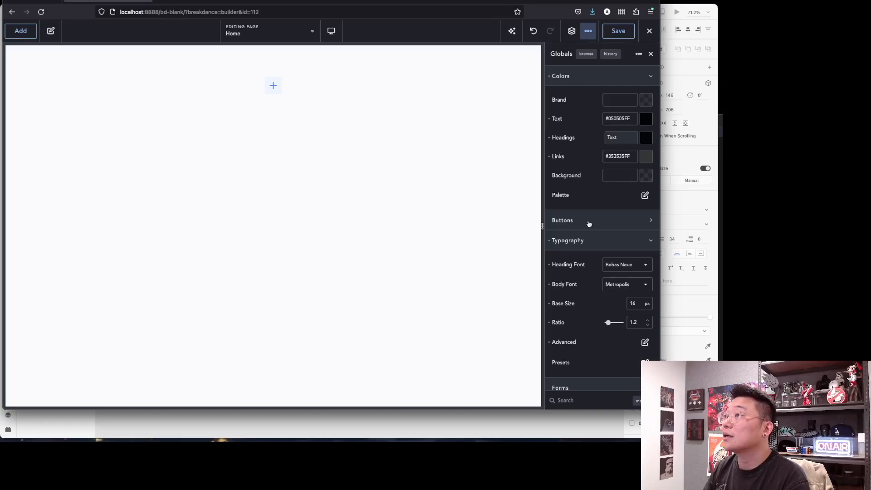
Compare the light and dark artboards in the Sample Brand design, and add a first color entry to the global palette in Breakdance.
click(502, 417)
scroll(469, 352, right, 3)
scroll(468, 352, left, 3)
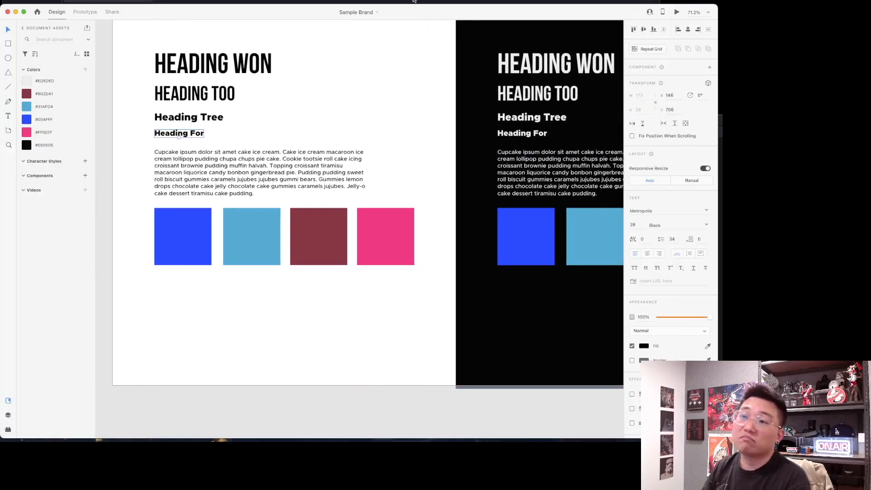
click(414, 1)
click(644, 195)
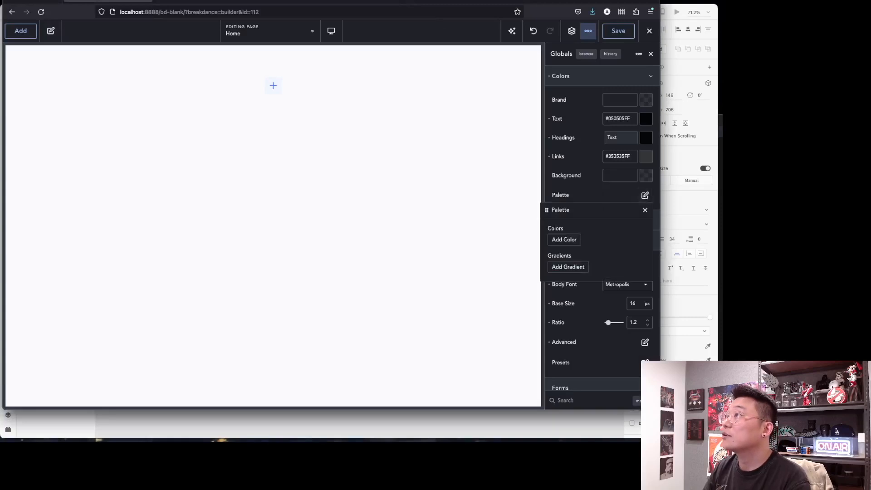
click(567, 240)
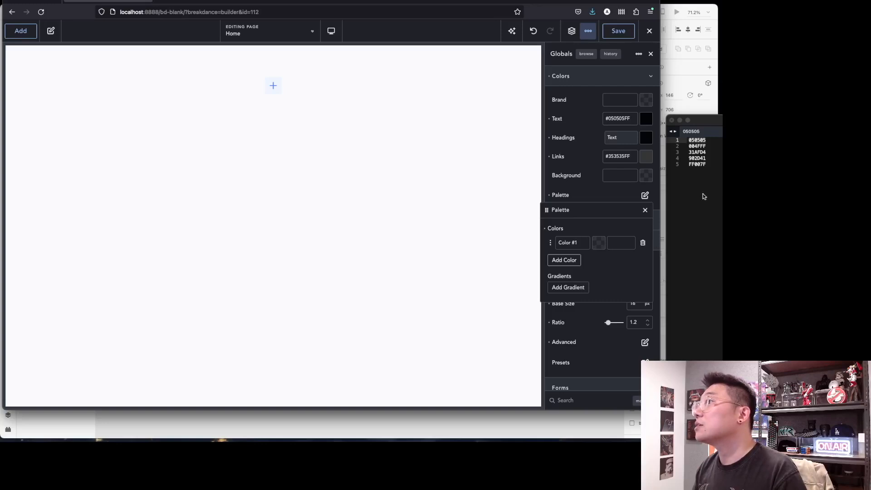
Copy 004FFF from the hex code list into the first palette color, name it Blue, and check it against the Coolors palette image.
click(720, 146)
drag(720, 145, 689, 145)
key(super+c)
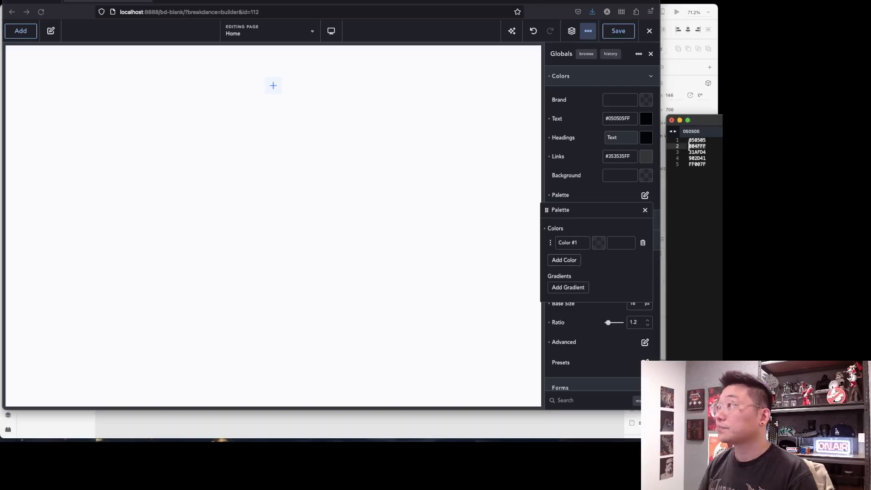
click(616, 242)
key(super+v)
triple_click(585, 241)
text(Blue)
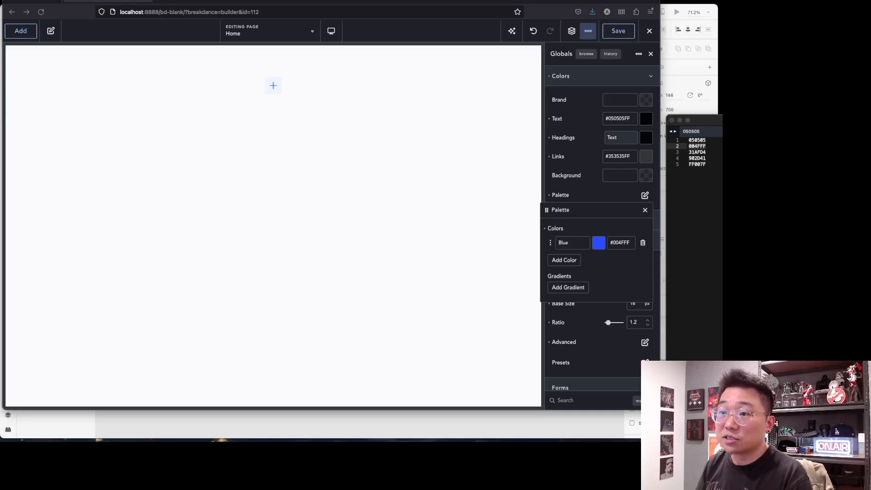
key(space)
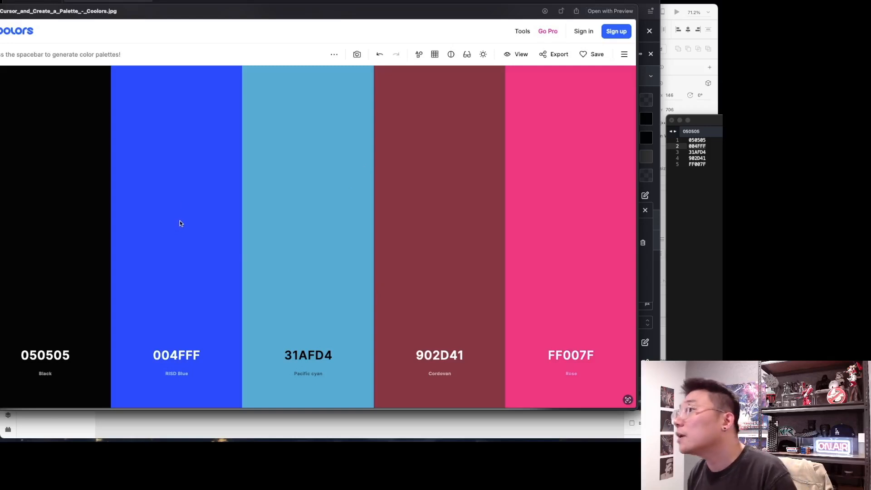
key(space)
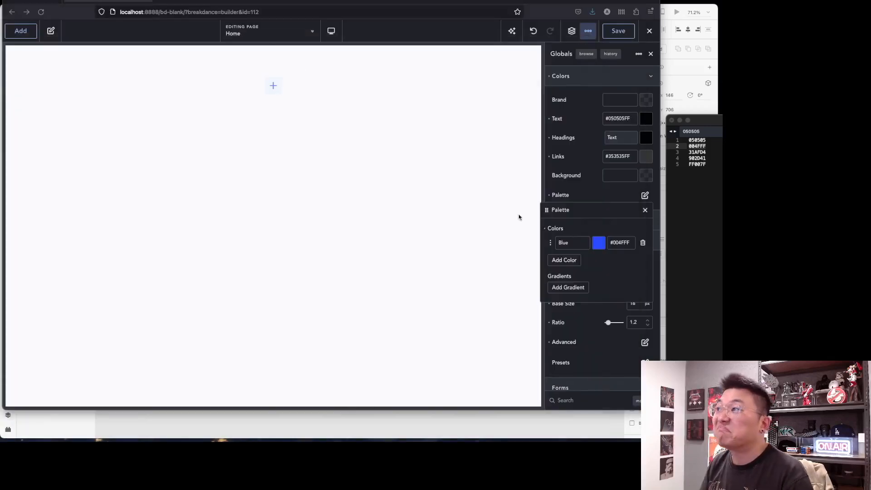
Copy 31AFD4 from the hex code list and add three more color entries to the global palette.
click(709, 153)
click(709, 153)
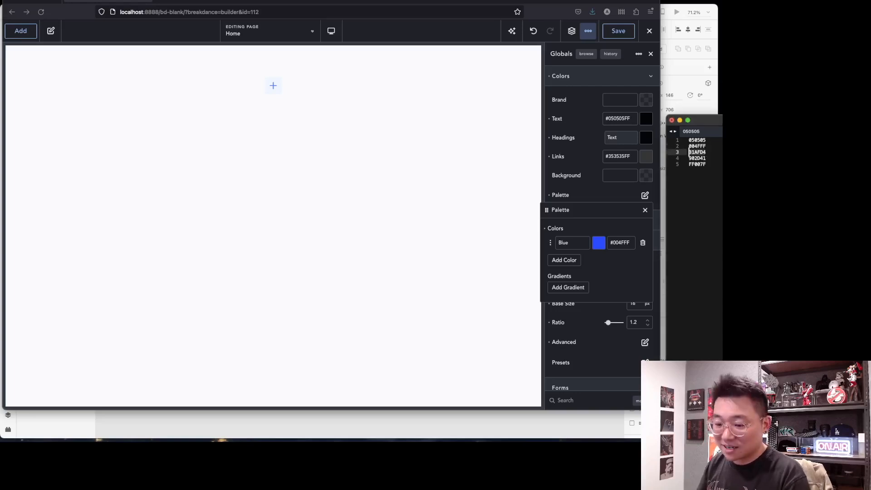
click(563, 271)
click(568, 260)
click(570, 278)
click(564, 295)
Set the second palette color to #31AFD4 and name it Light Blue.
click(622, 260)
text(31AFD4)
click(583, 263)
triple_click(583, 263)
text(L)
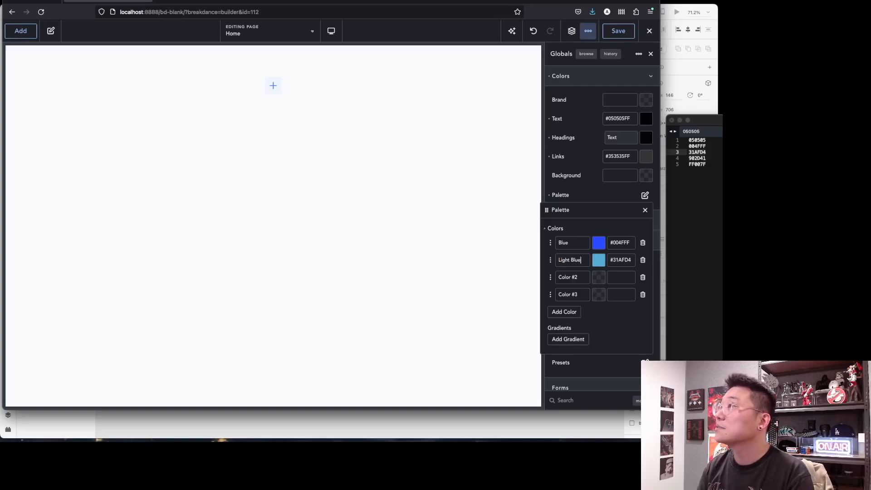
Copy 902D41 from the hex code list into the third palette color and name it Brown.
click(710, 220)
drag(706, 159, 689, 158)
key(super+c)
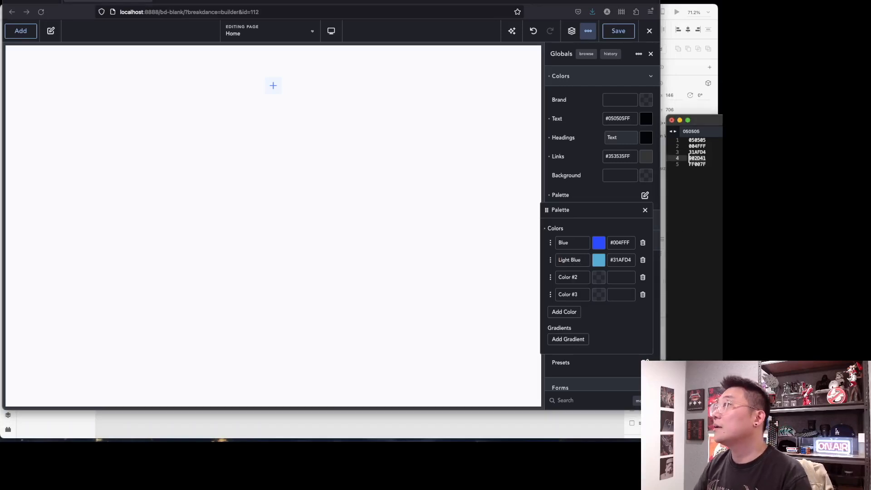
click(628, 278)
key(super+v)
click(572, 277)
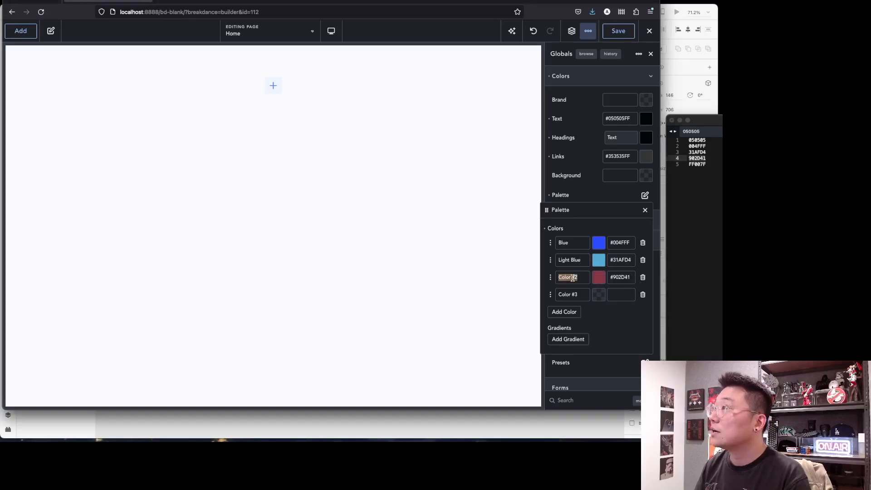
text(Brown)
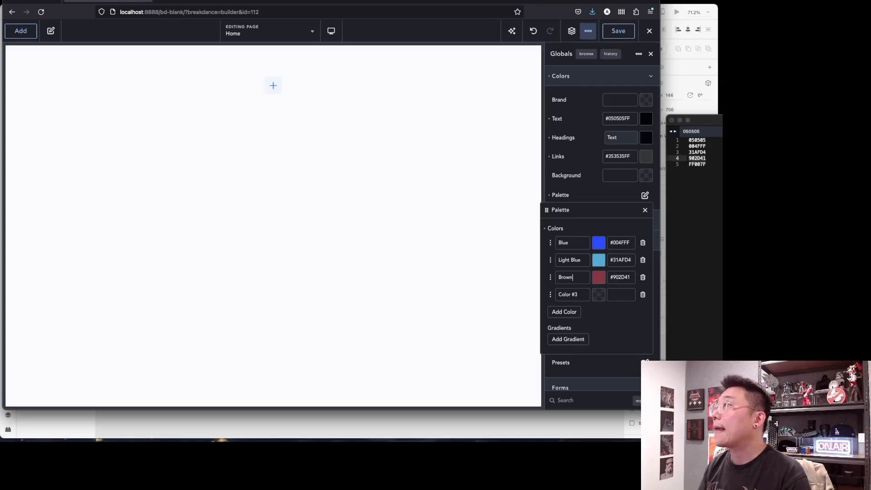
Set the fourth palette color to #FF007F from the hex code list, name it Pink, and save the global settings.
click(706, 164)
drag(706, 164, 689, 164)
key(ctrl+c)
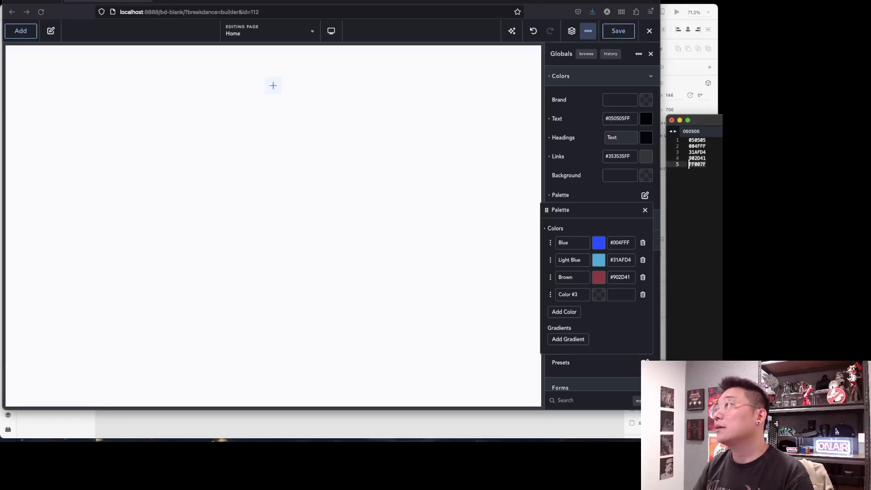
click(615, 294)
text(#)
key(ctrl+v)
click(579, 297)
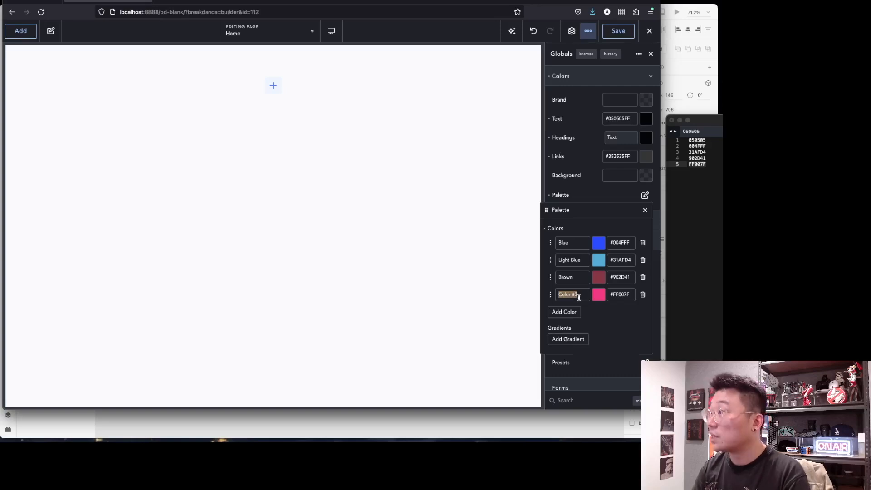
text(Pink)
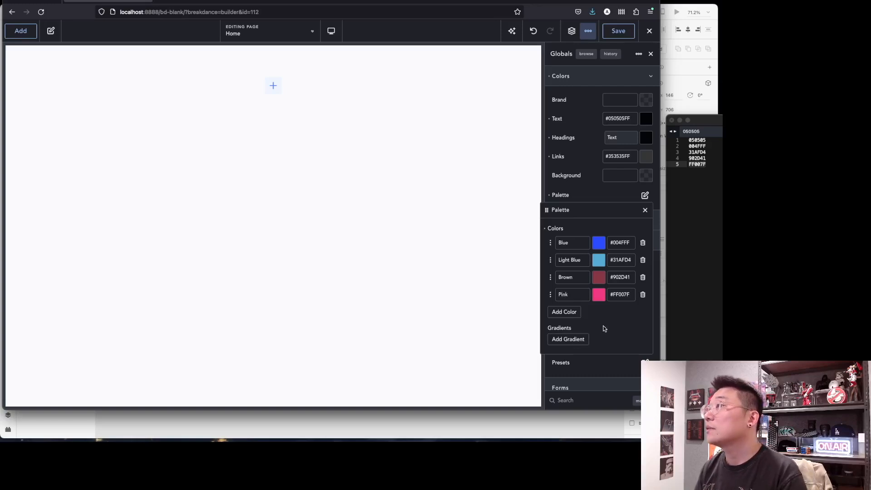
click(645, 210)
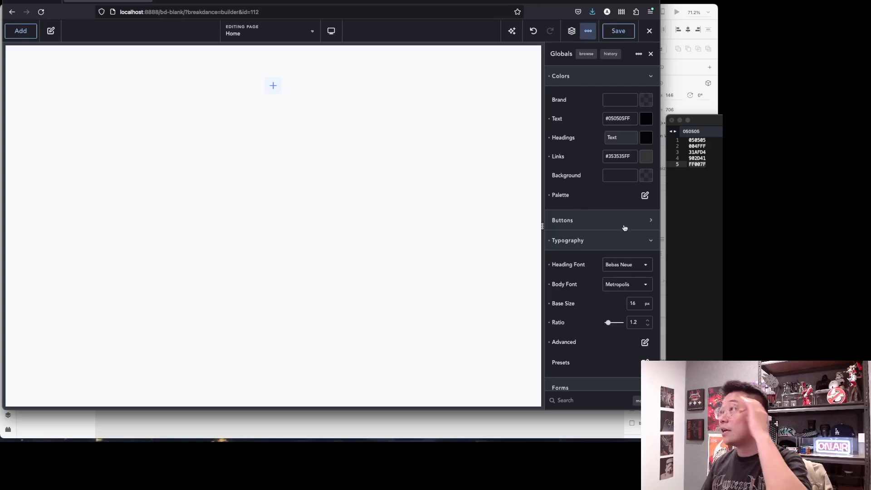
scroll(597, 271, down, 3)
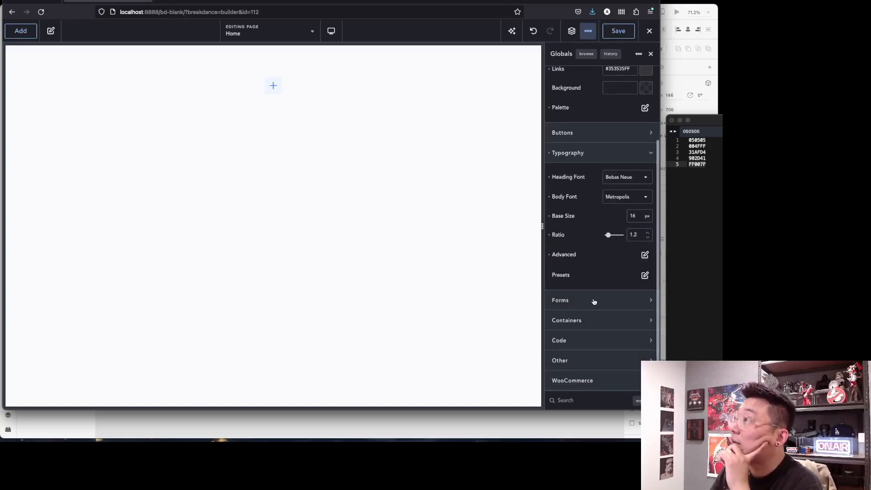
click(625, 33)
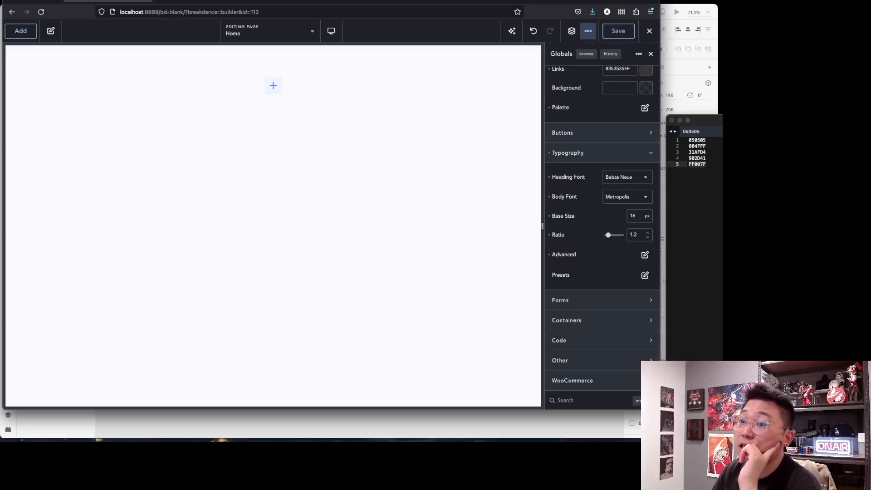
Browse the design sets in the Breakdance library and choose the Clothify set.
click(21, 31)
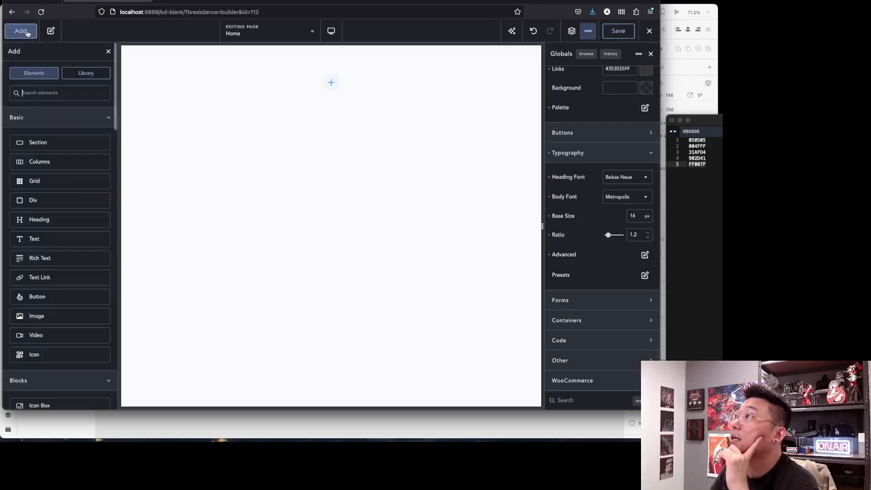
click(86, 73)
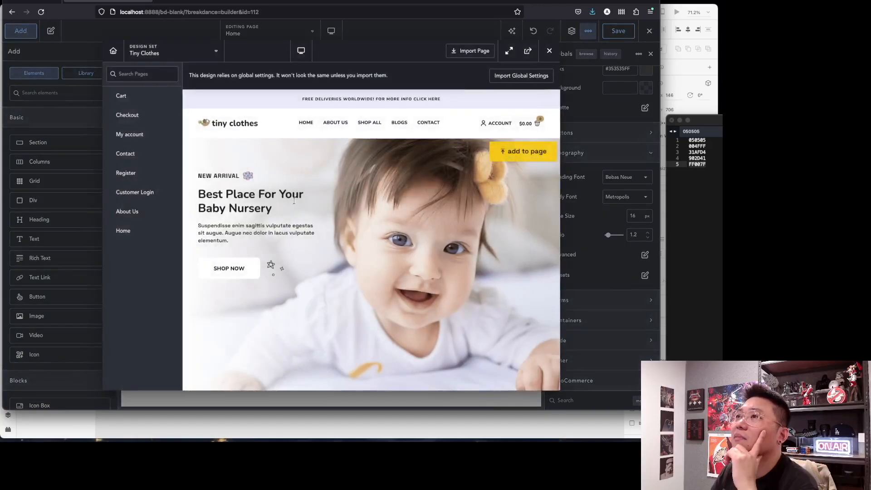
click(167, 53)
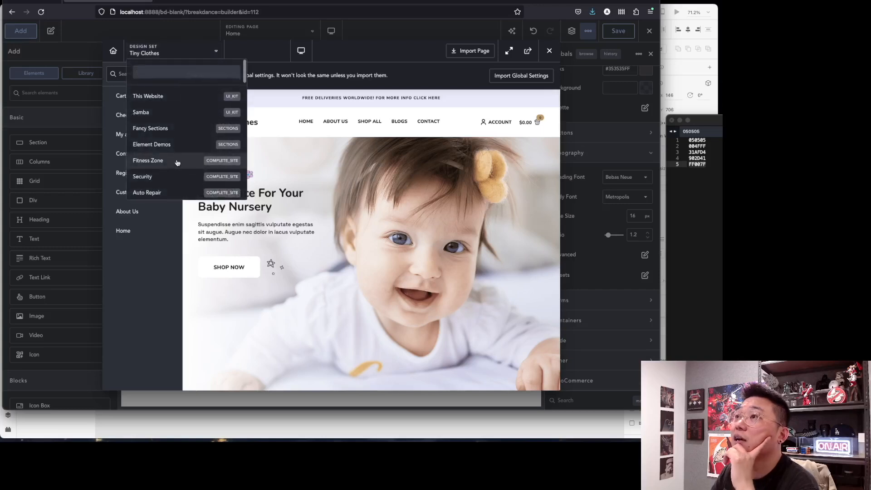
scroll(177, 162, down, 5)
scroll(177, 162, down, 5)
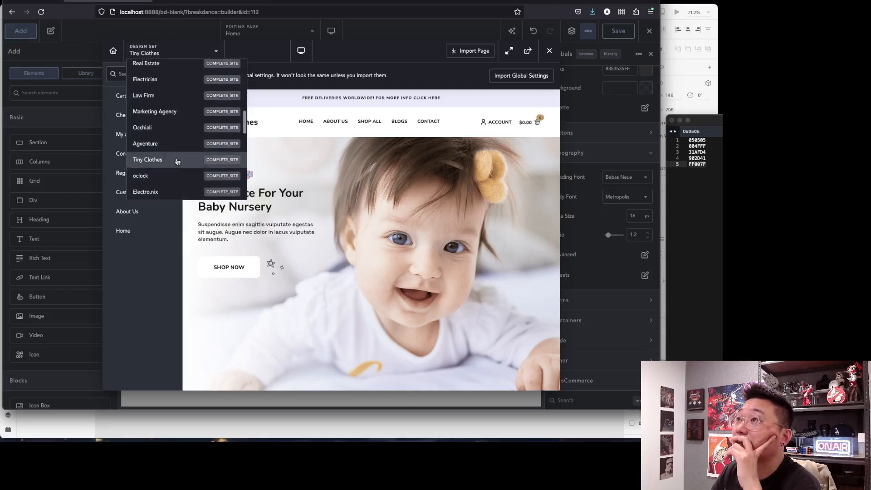
scroll(177, 162, down, 5)
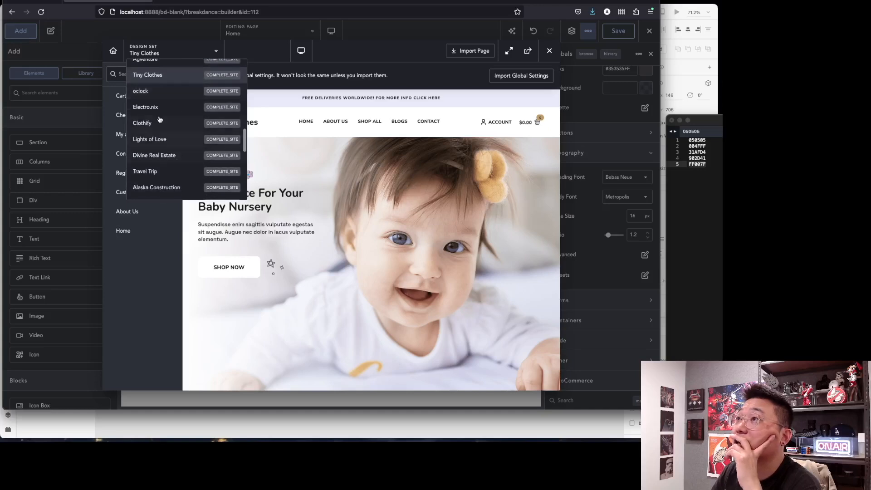
click(159, 121)
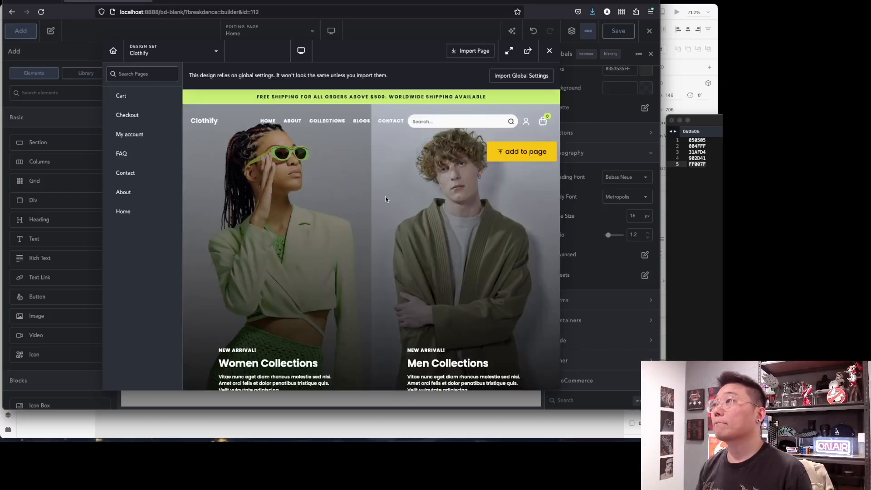
Import the Clothify Home page design into the current page and look over its sections.
scroll(387, 195, down, 15)
scroll(386, 202, down, 3)
click(136, 212)
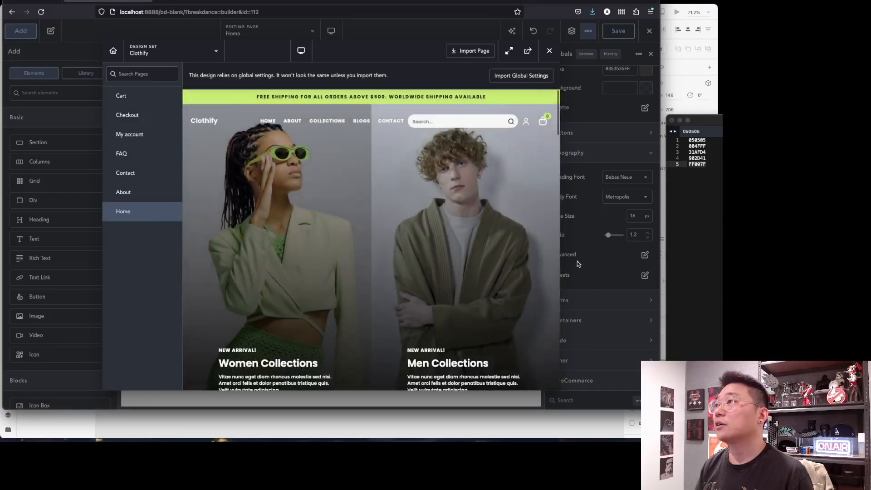
click(475, 55)
click(520, 149)
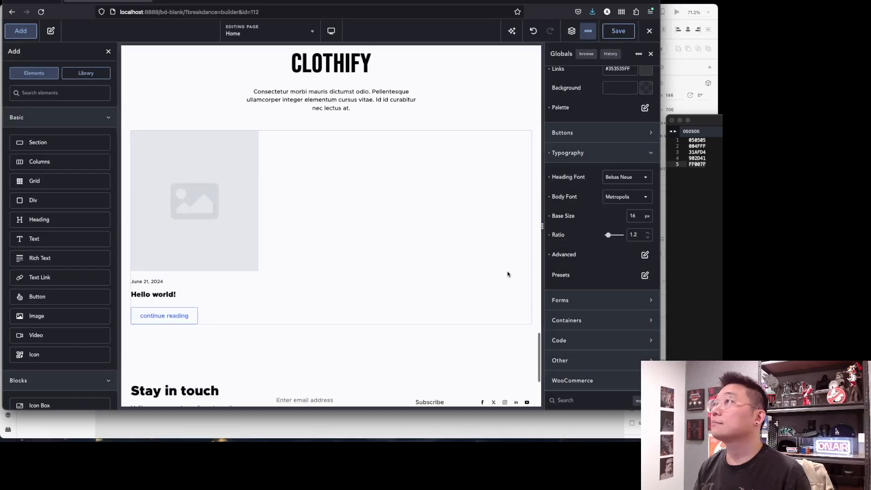
scroll(508, 273, up, 10)
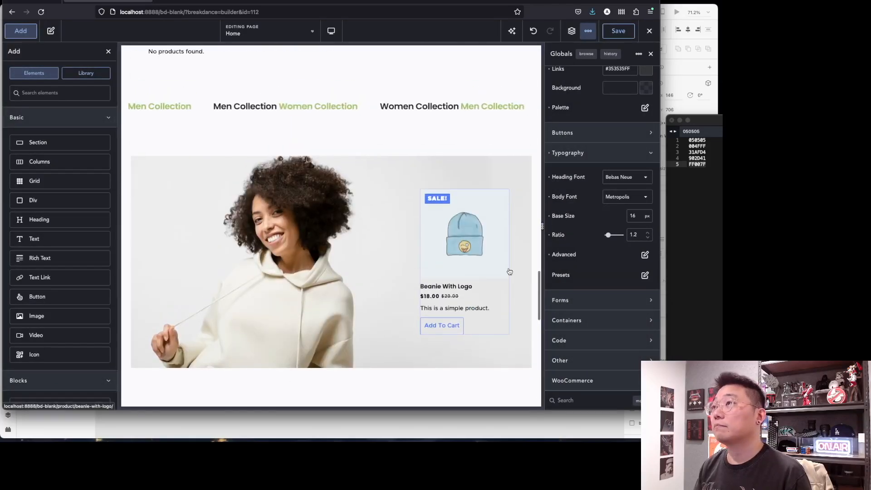
scroll(509, 271, up, 15)
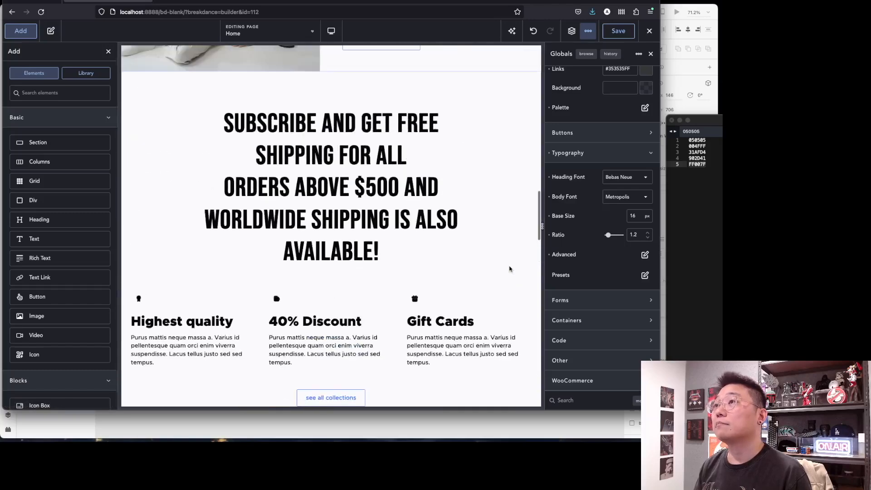
scroll(510, 268, up, 15)
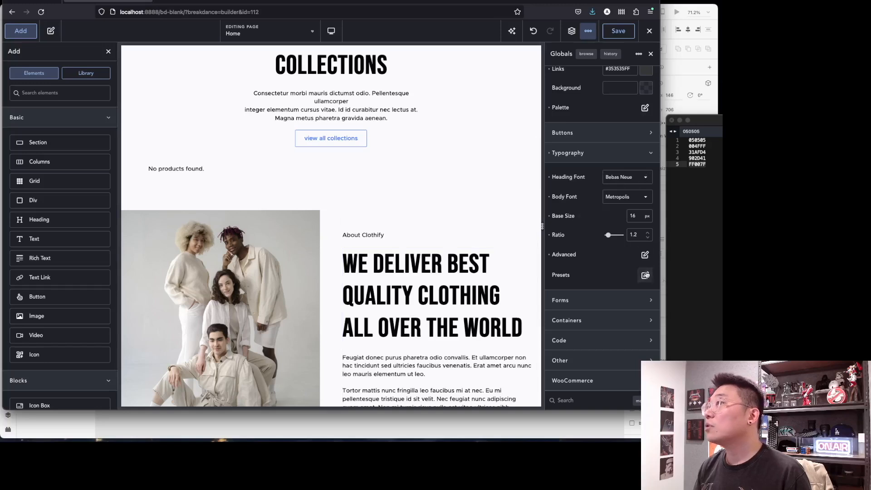
Set the line height of global H1 headings to 0.8 em in the advanced typography settings.
click(645, 255)
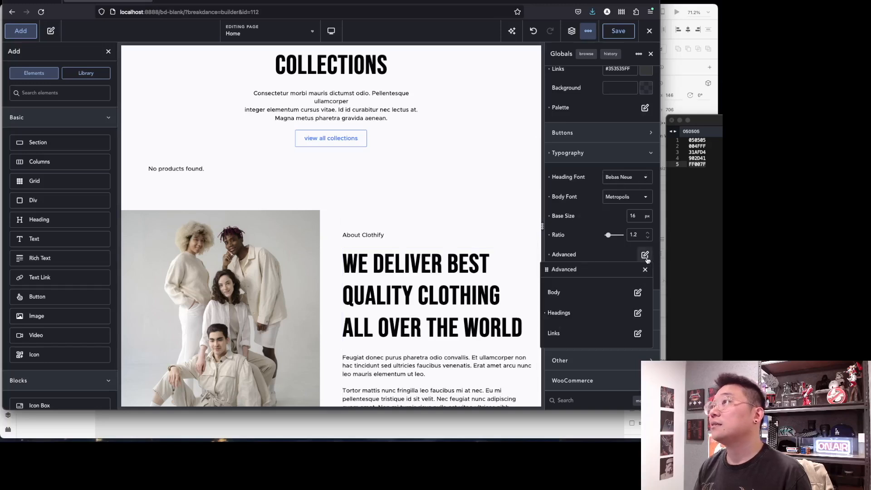
click(637, 313)
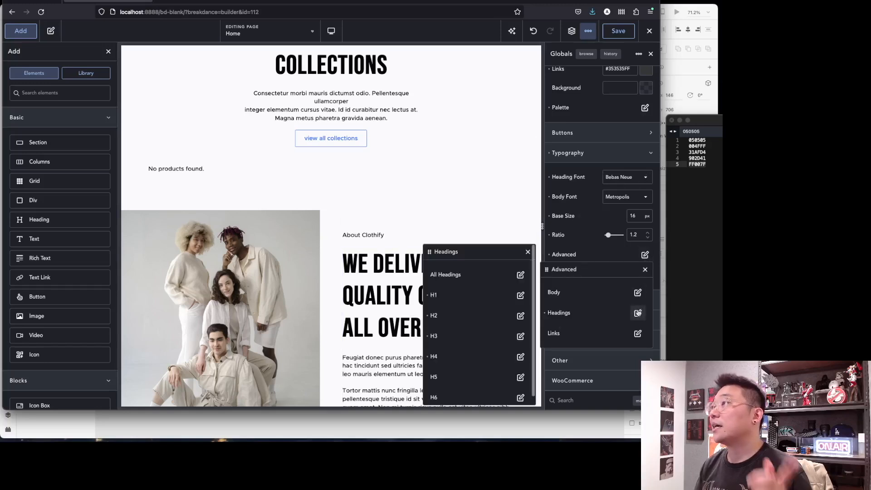
click(520, 295)
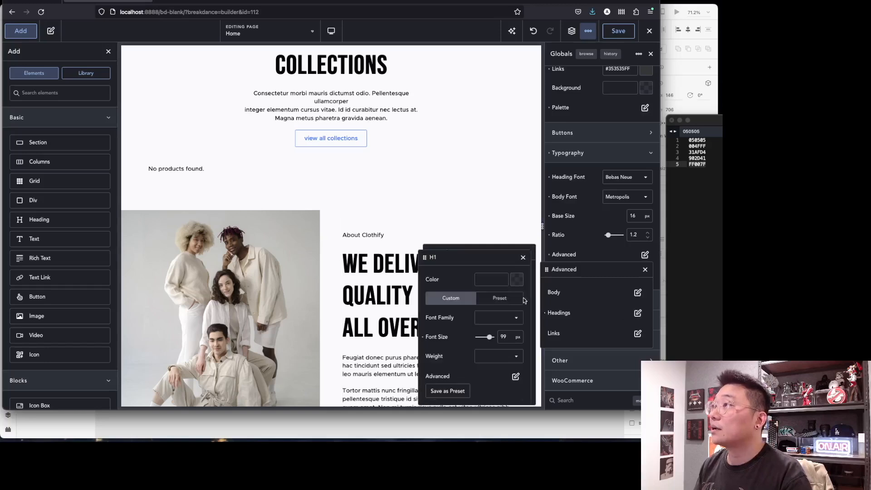
click(515, 377)
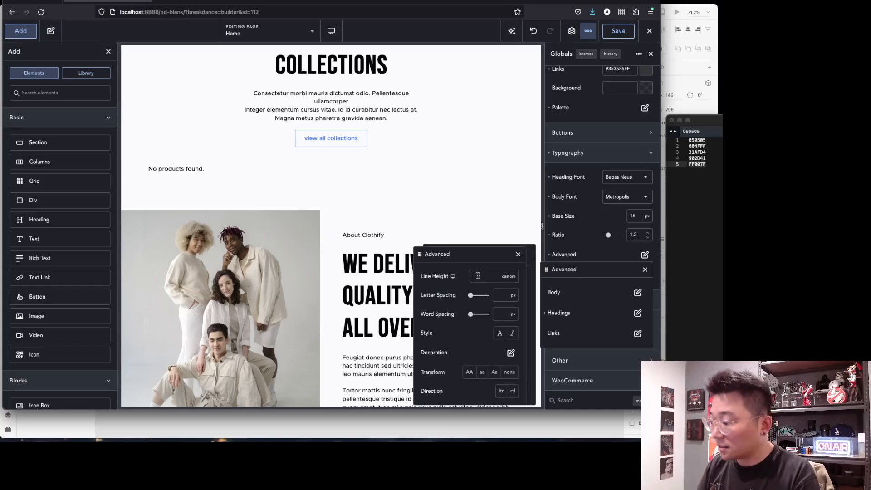
text(08)
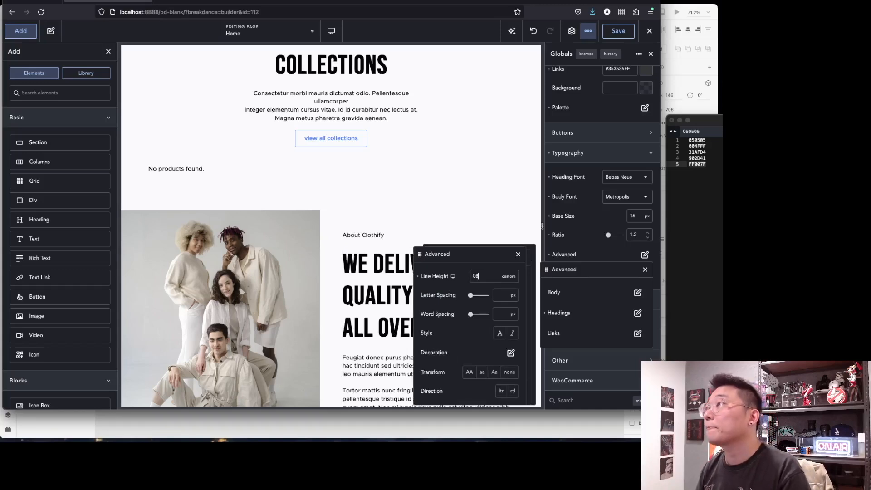
text(e)
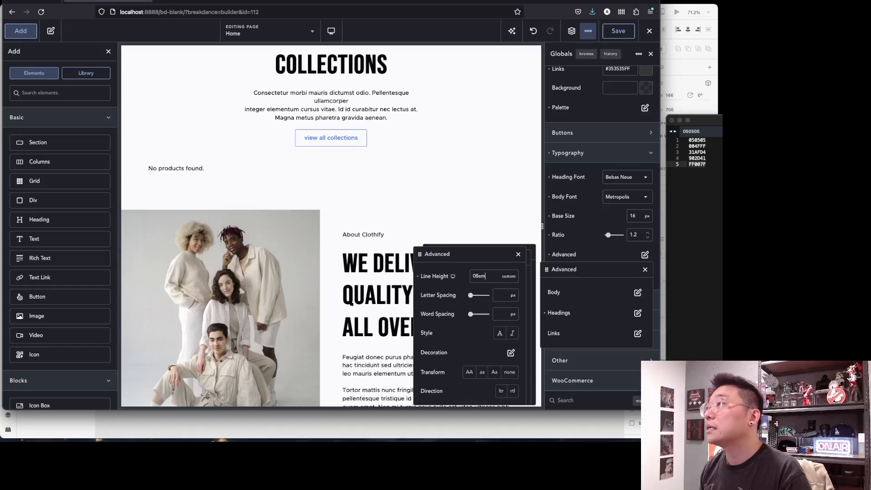
click(510, 277)
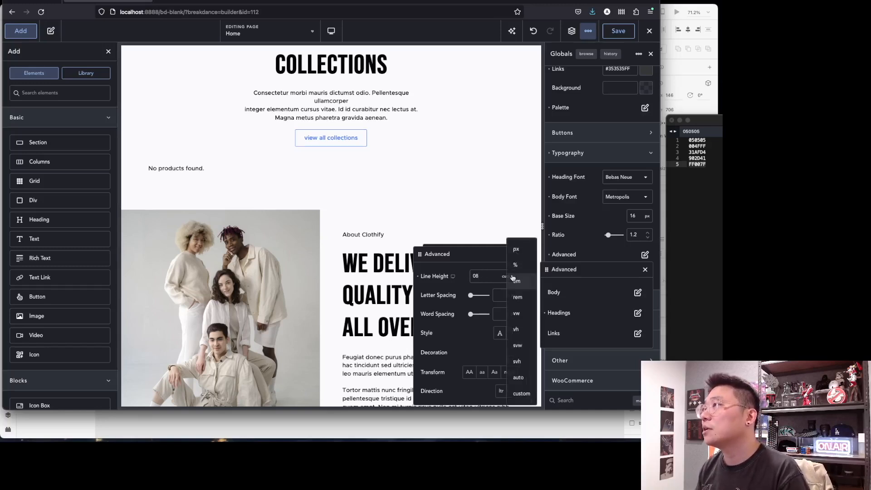
click(481, 275)
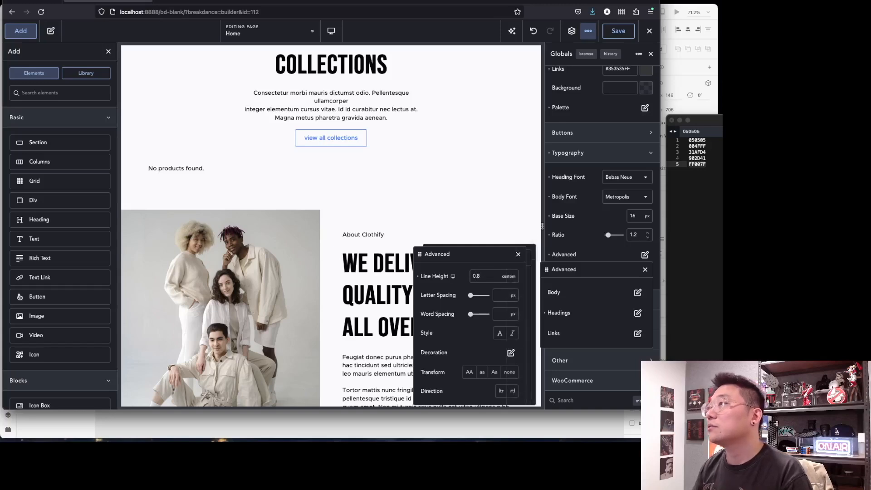
click(509, 277)
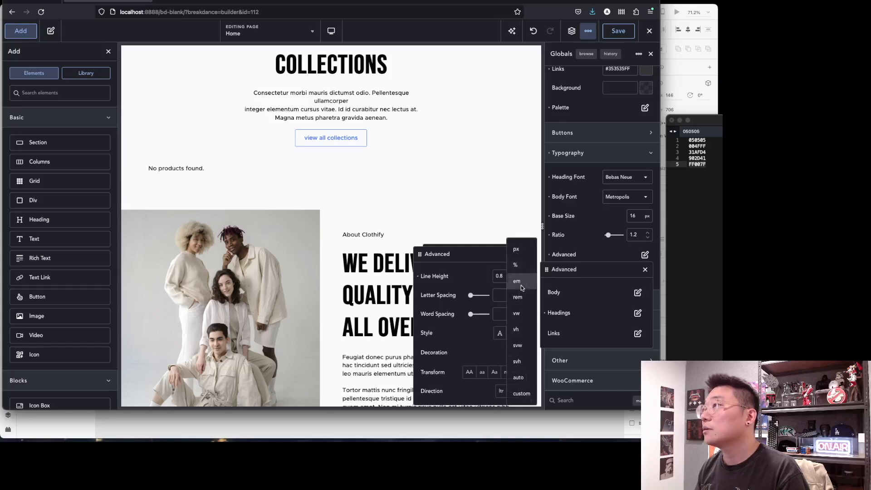
click(516, 280)
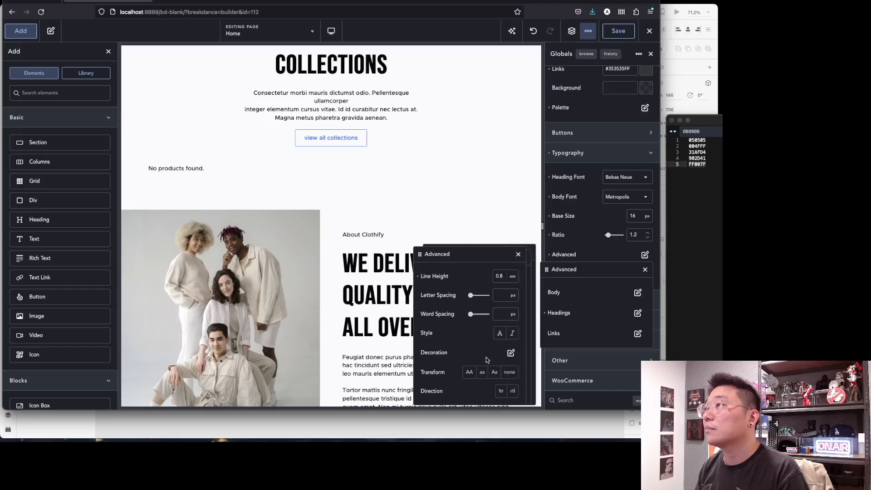
click(518, 255)
click(523, 258)
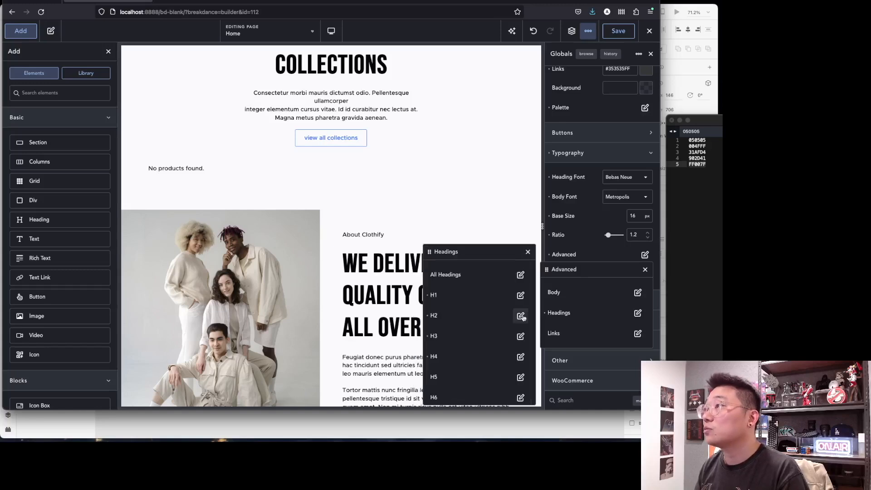
Set the line height of global H2 headings to 0.8 em and close the headings typography settings.
click(521, 316)
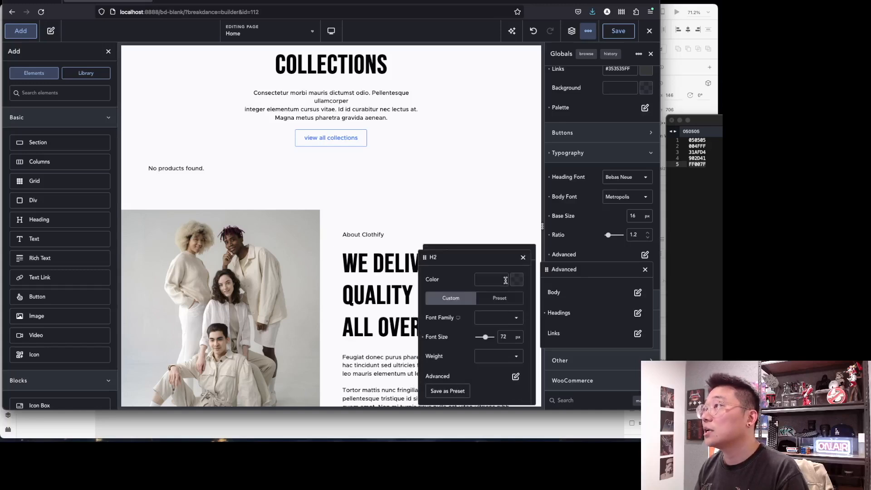
click(515, 377)
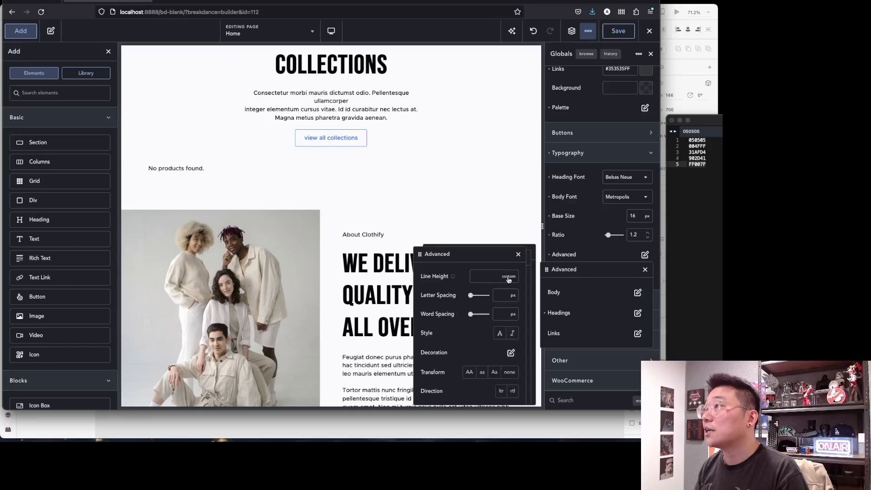
click(508, 276)
click(513, 278)
click(505, 275)
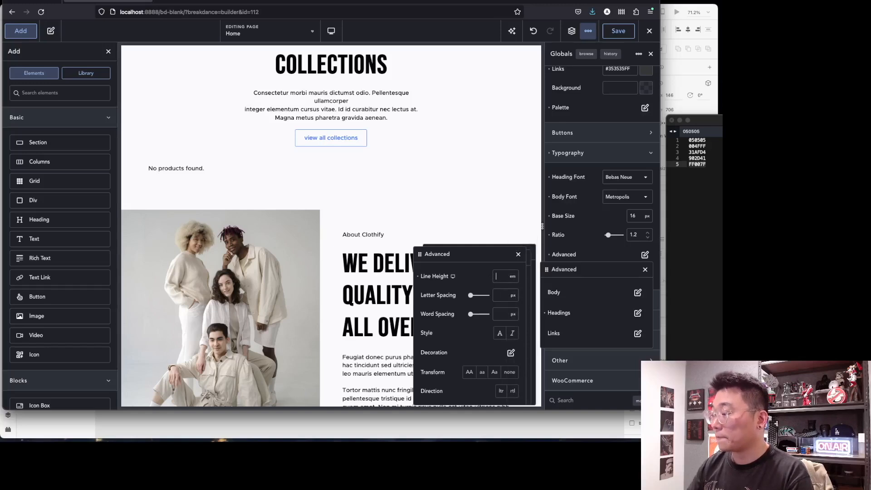
text(8)
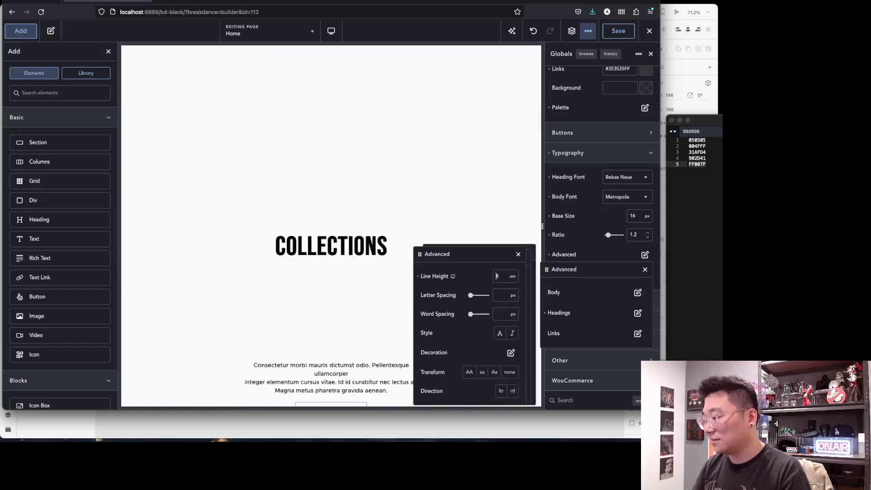
text(0.)
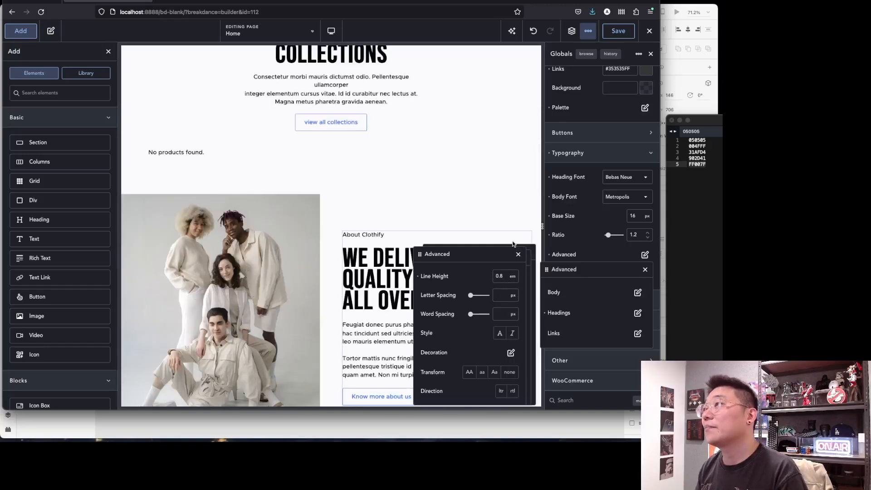
click(518, 254)
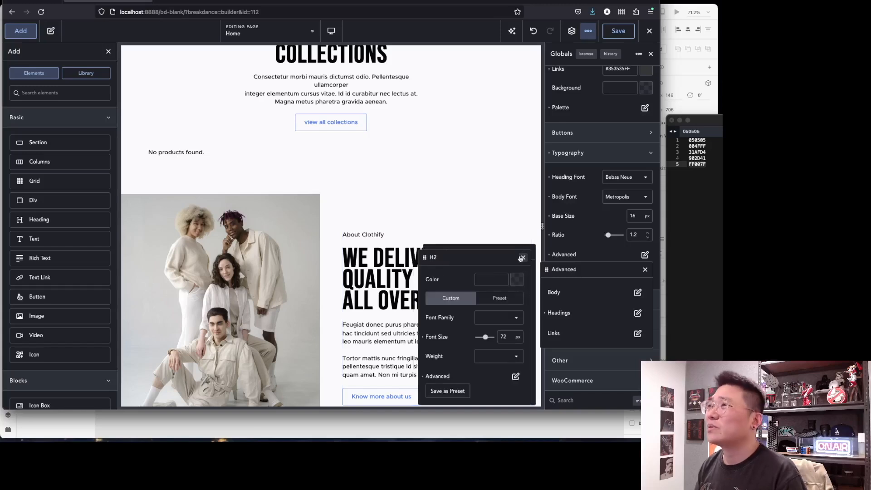
click(522, 258)
click(525, 253)
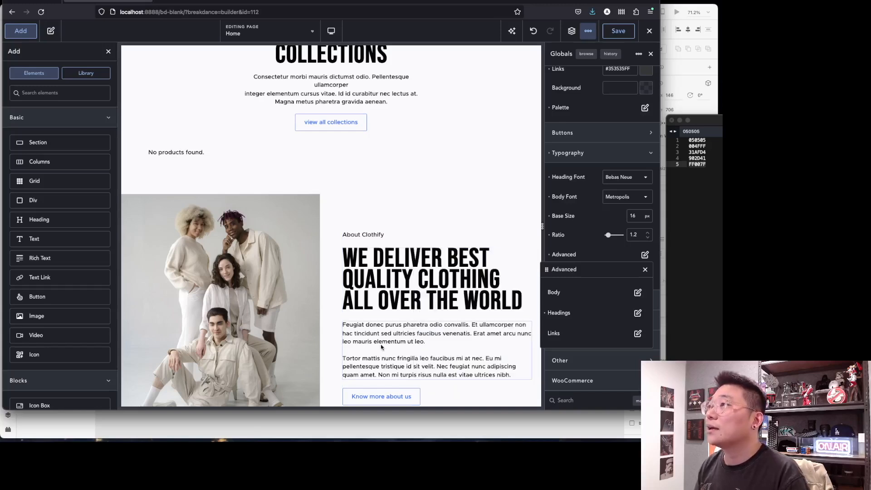
Try clearing the gradient overlay from the background of the hero's Women Collections column.
scroll(406, 239, up, 5)
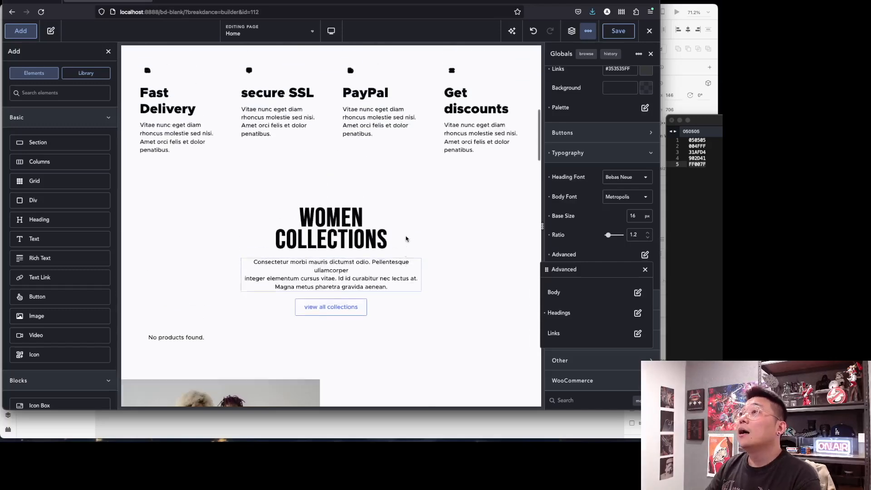
scroll(406, 240, up, 6)
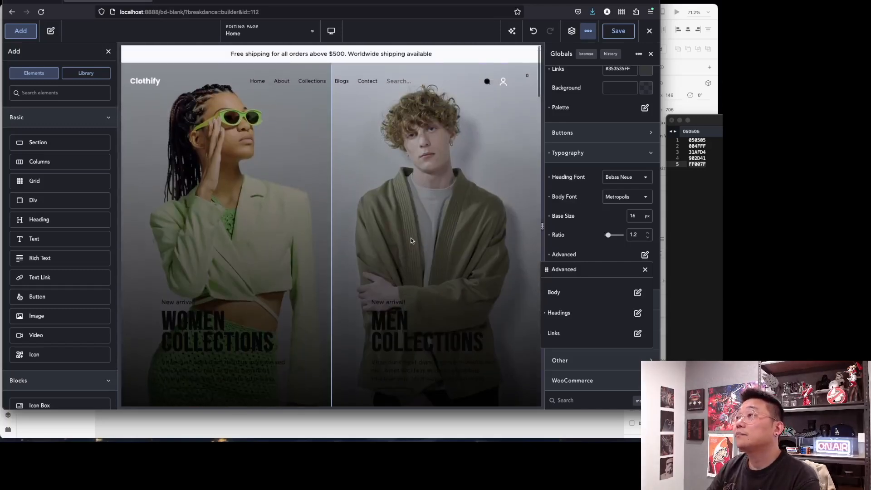
click(294, 278)
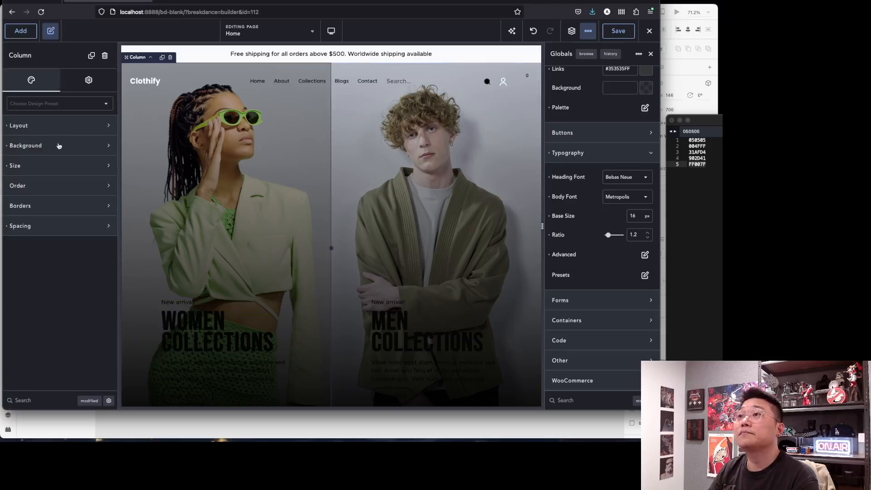
click(59, 126)
click(72, 238)
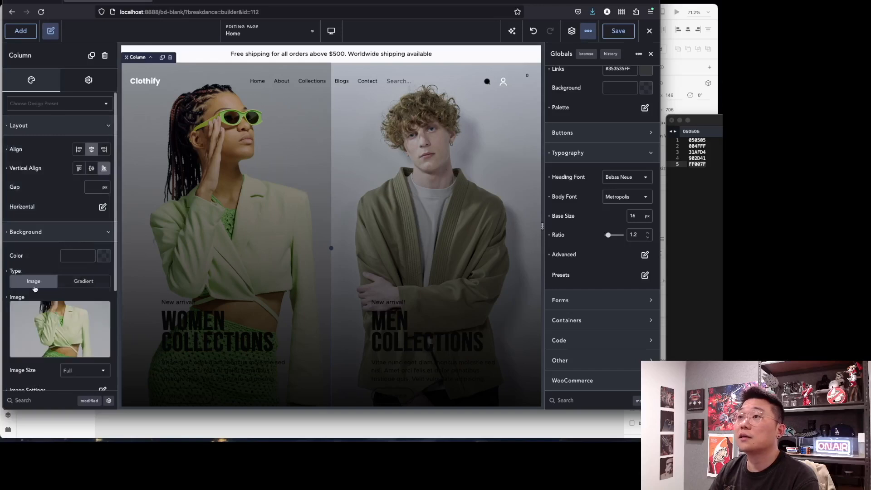
scroll(72, 297, down, 3)
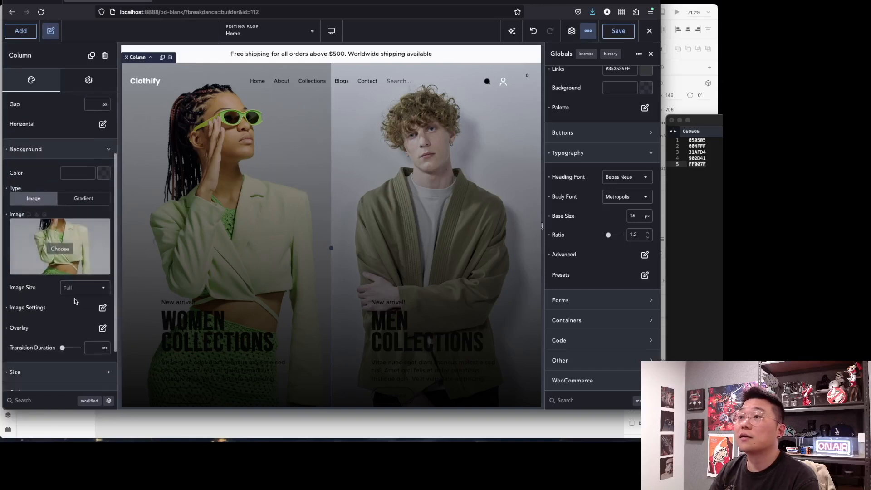
click(101, 328)
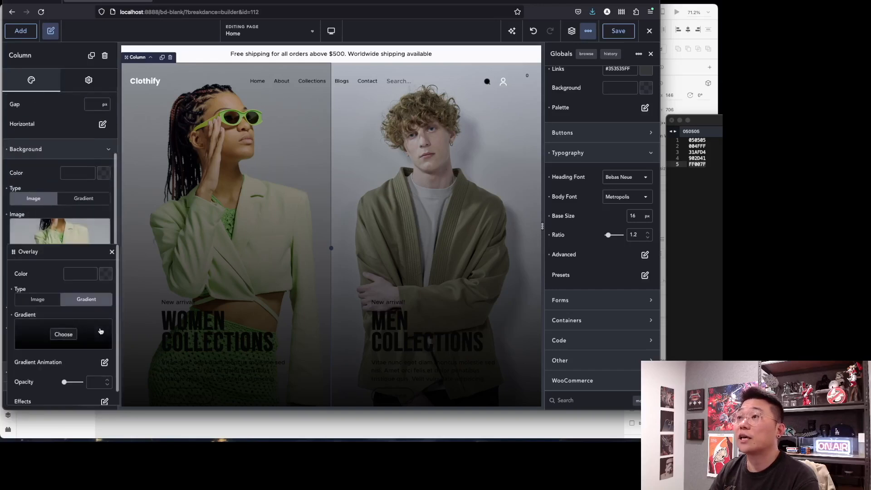
click(64, 334)
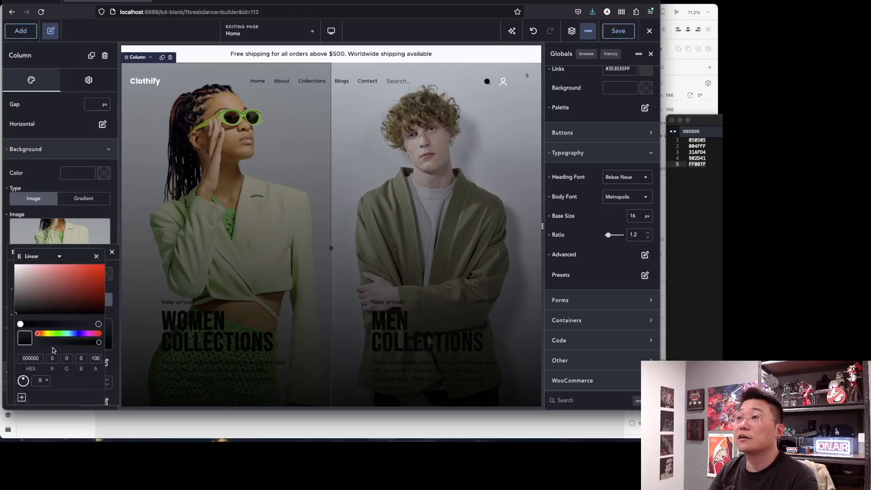
click(96, 257)
click(112, 252)
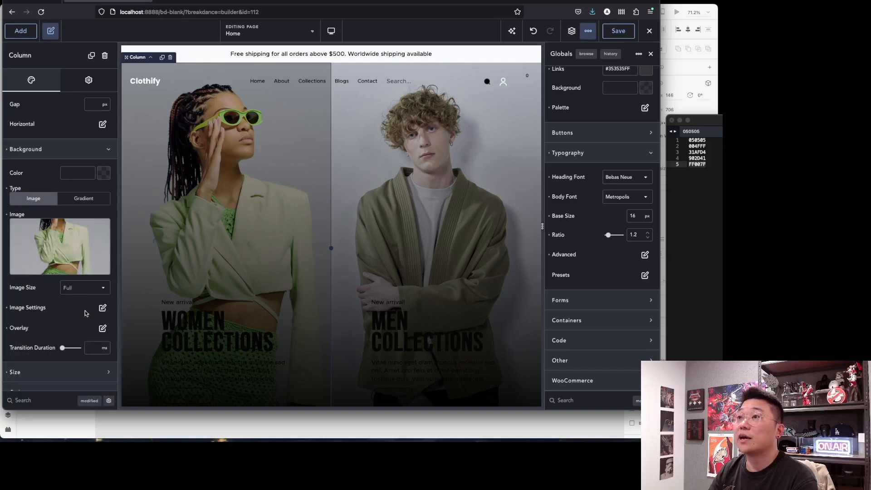
click(7, 328)
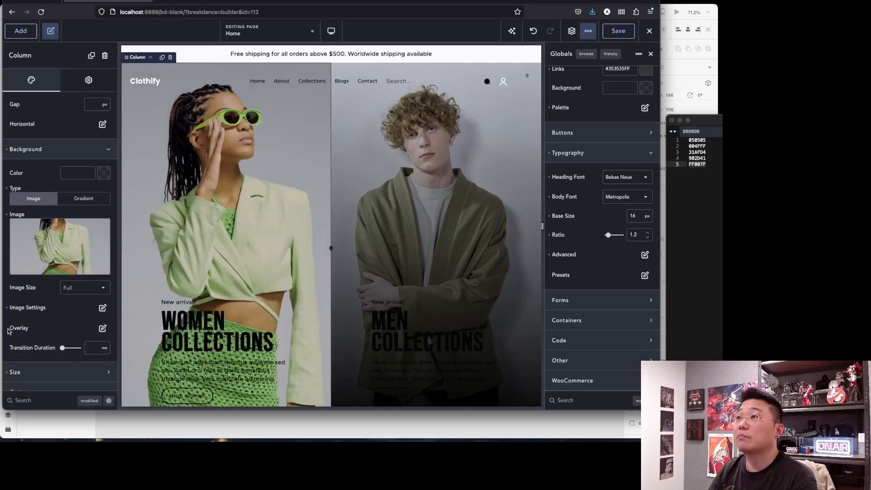
Try clearing the Men Collections column's background overlay, and undo the overlay removals on both hero columns.
click(55, 149)
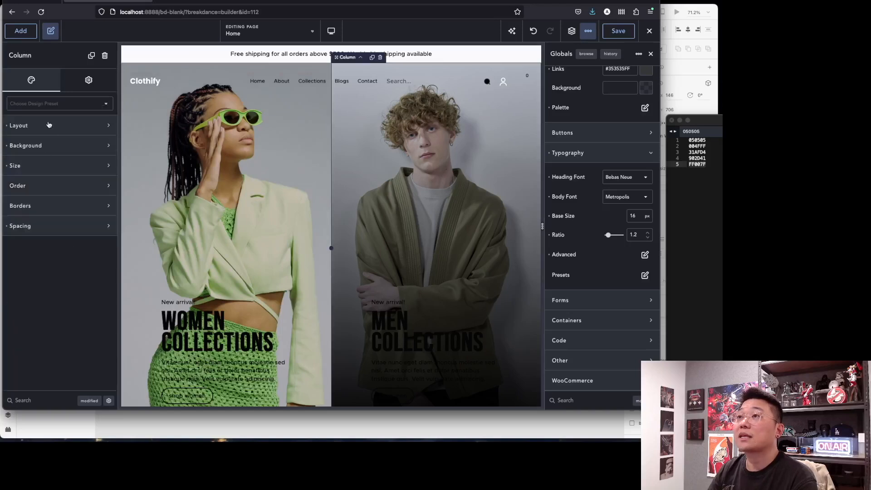
click(46, 166)
click(49, 145)
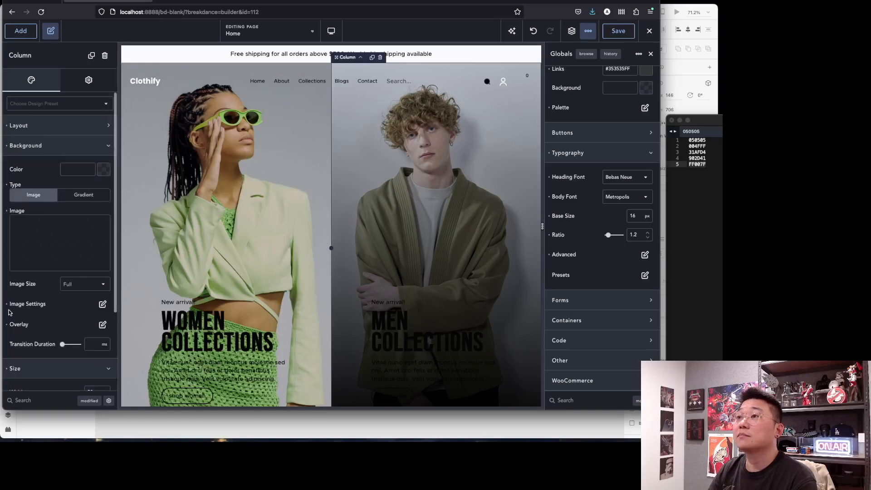
scroll(360, 203, down, 5)
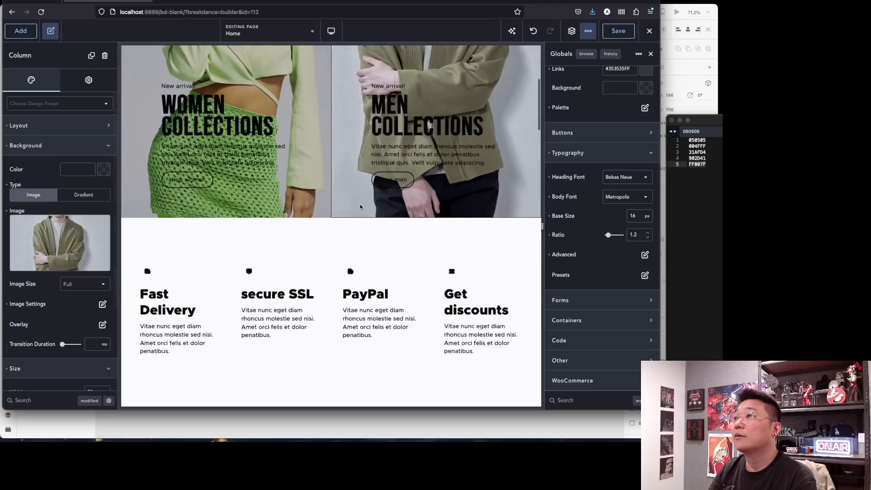
scroll(287, 175, up, 3)
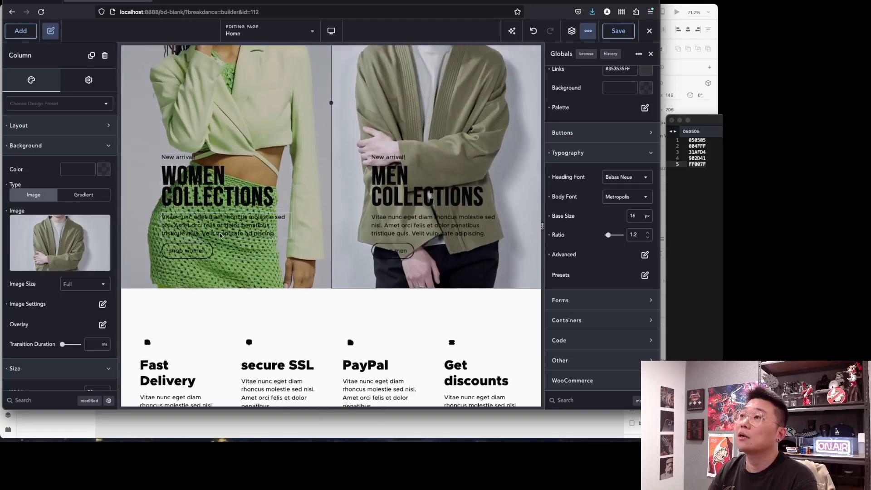
key(super+z)
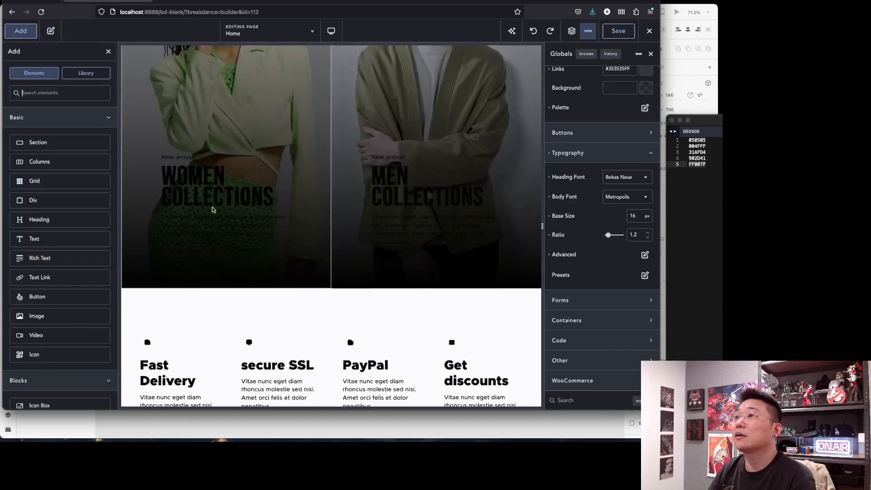
Set the text color of the hero's Women Collections heading to white, #FFFFFF.
click(190, 188)
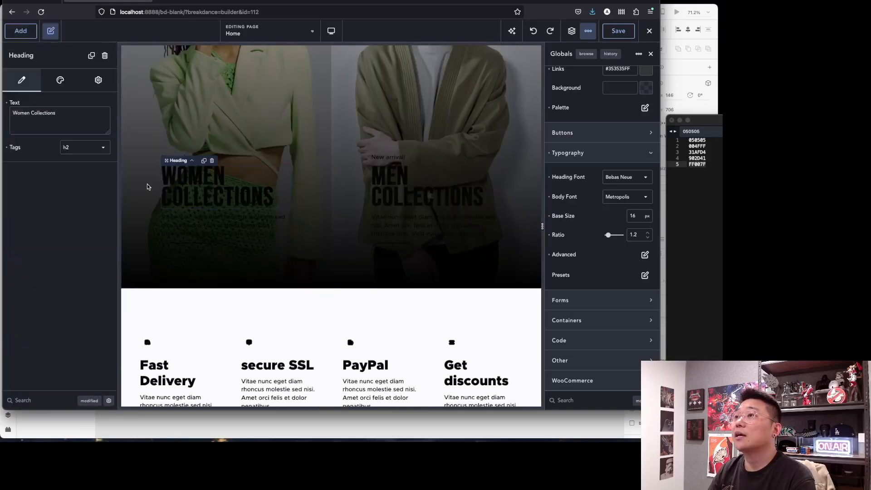
click(59, 80)
click(74, 131)
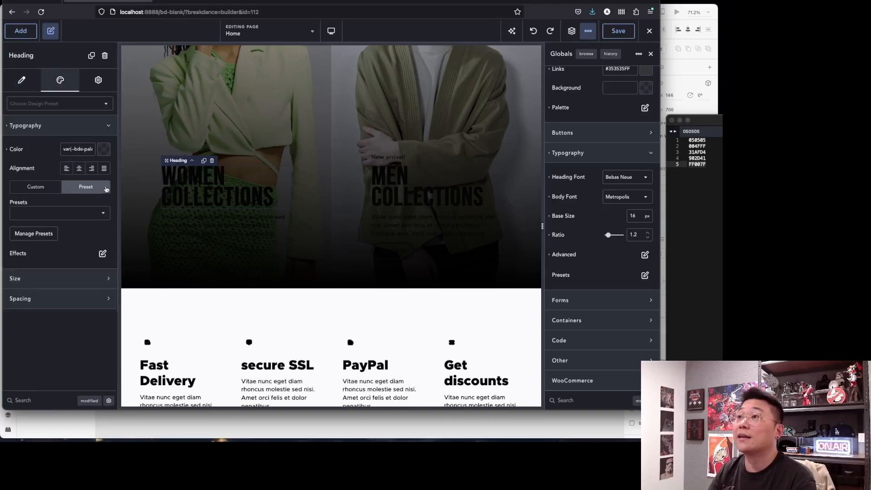
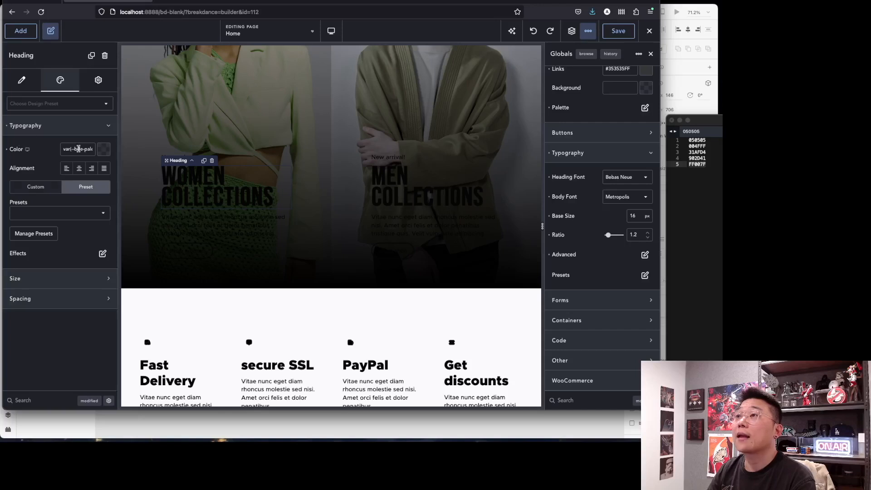
scroll(78, 147, right, 2)
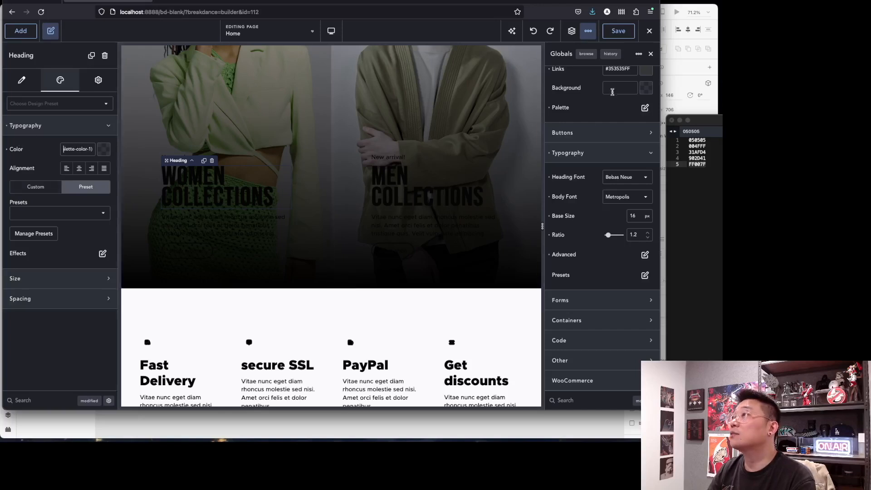
click(103, 149)
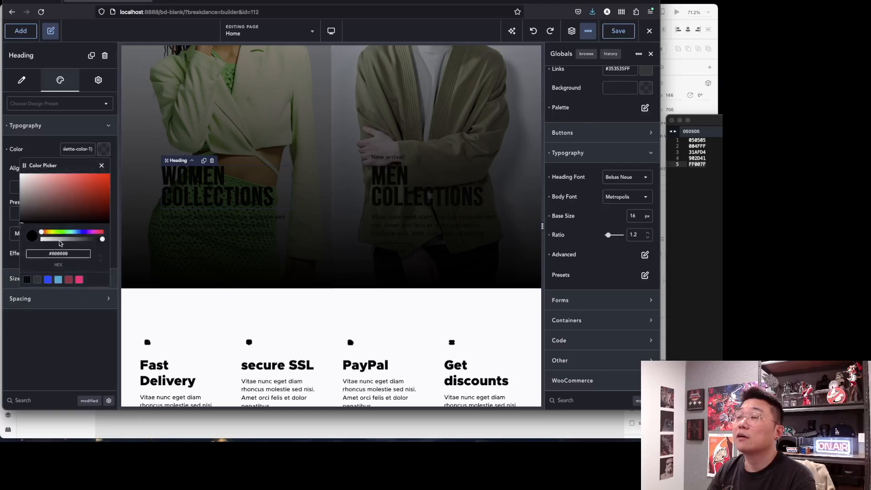
drag(33, 187, 15, 167)
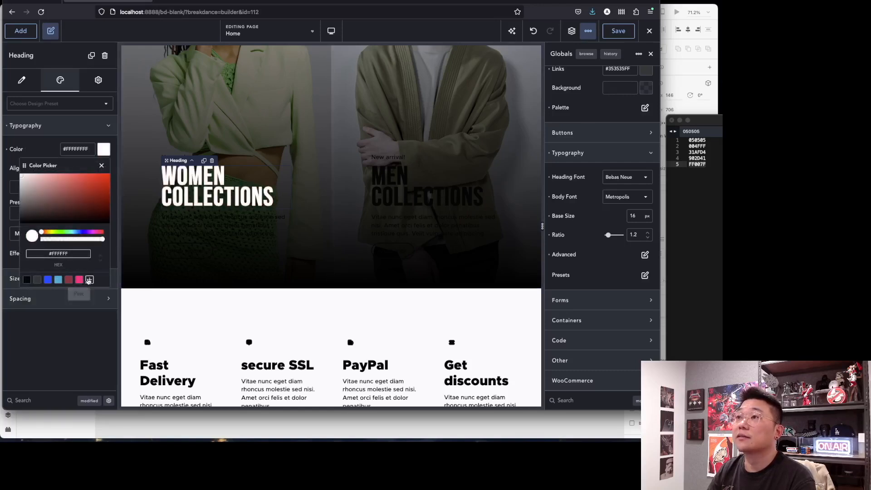
Save the heading's #FFFFFF color as a global color named White and close the color picker.
click(89, 279)
click(293, 212)
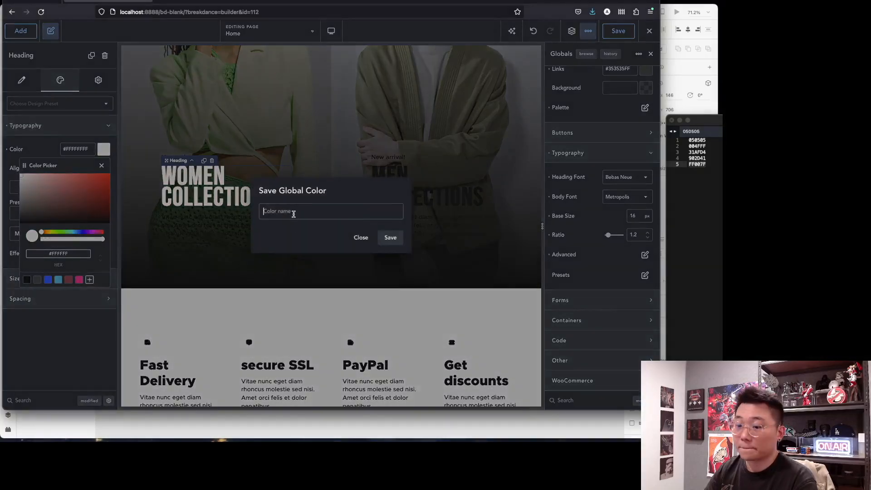
text(White)
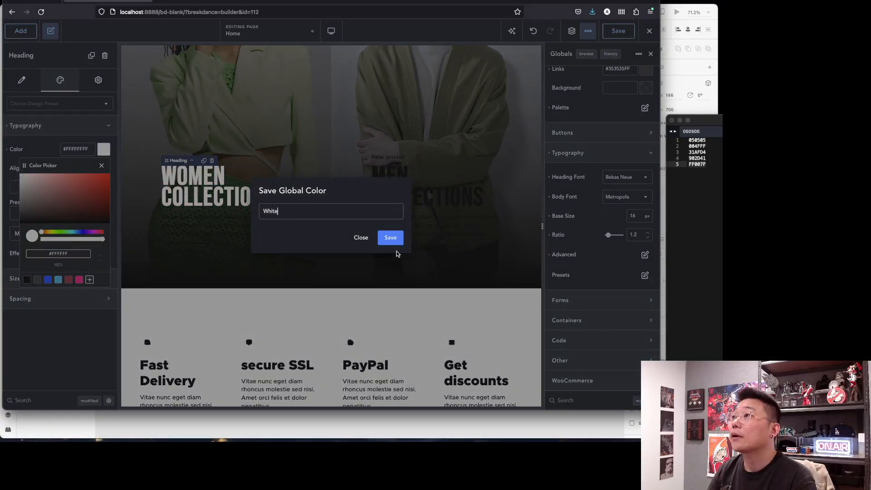
click(391, 238)
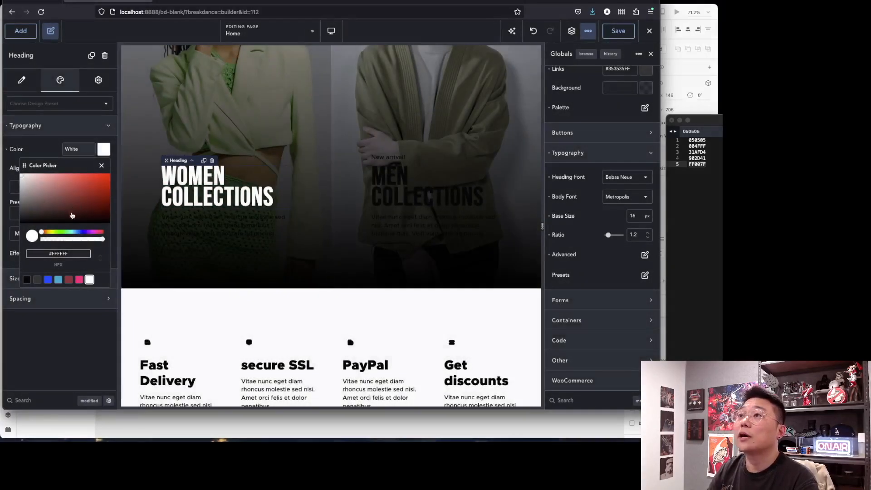
click(88, 328)
Copy the typography settings of the Women Collections heading.
click(182, 220)
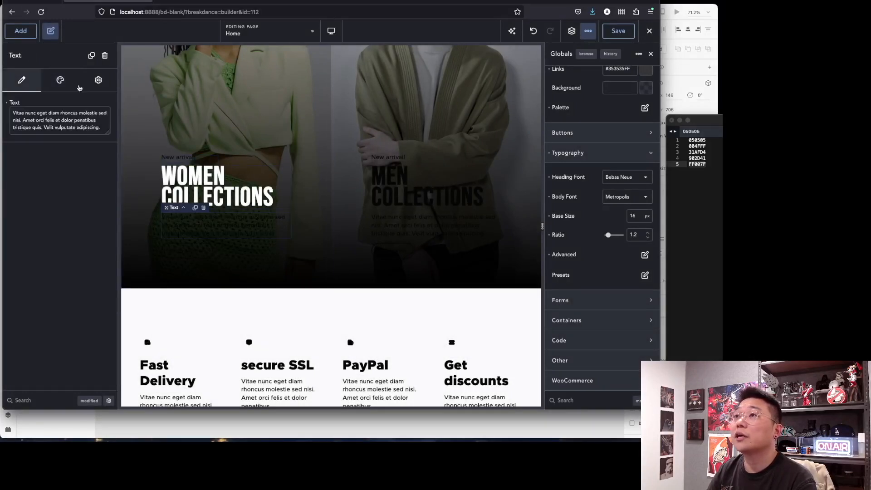
click(61, 80)
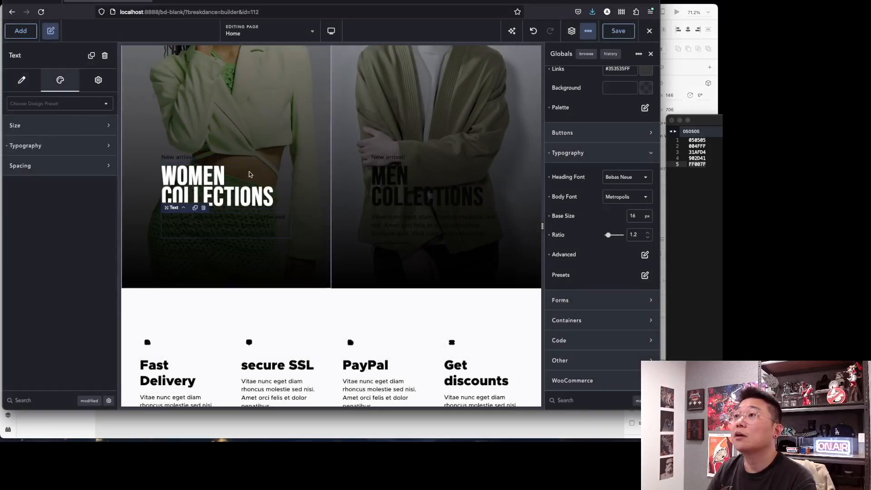
click(208, 179)
right_click(209, 180)
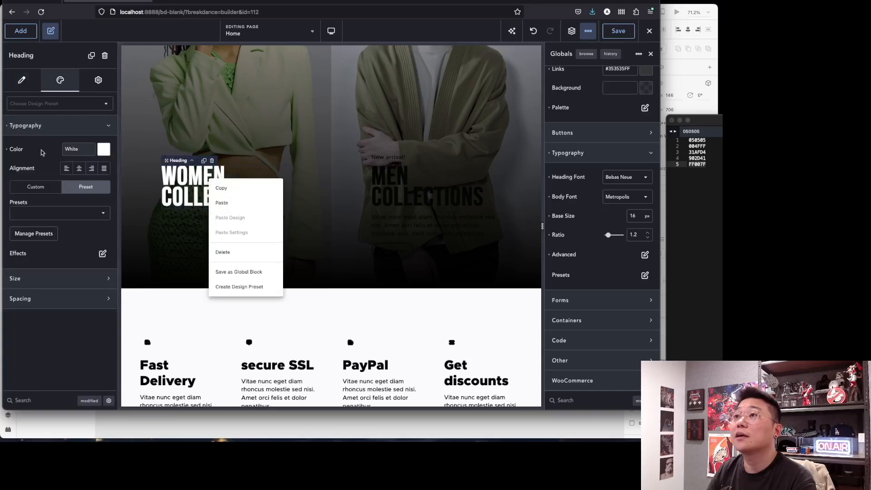
right_click(26, 150)
right_click(57, 131)
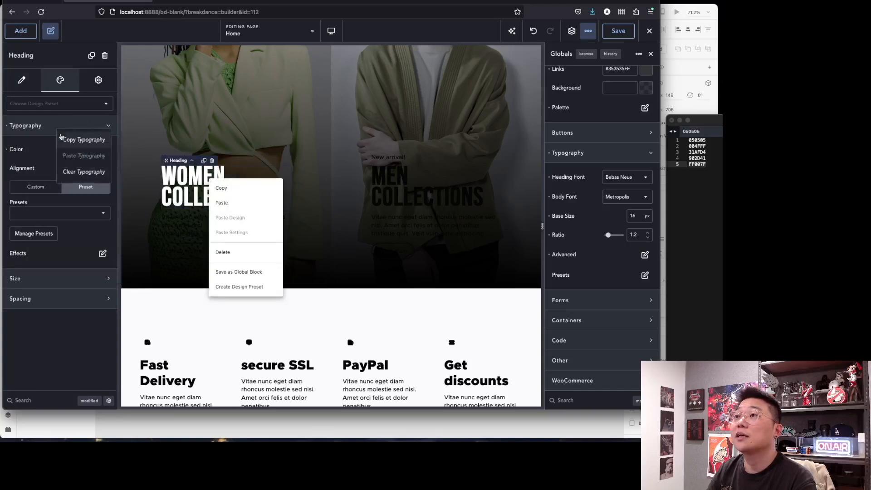
click(64, 139)
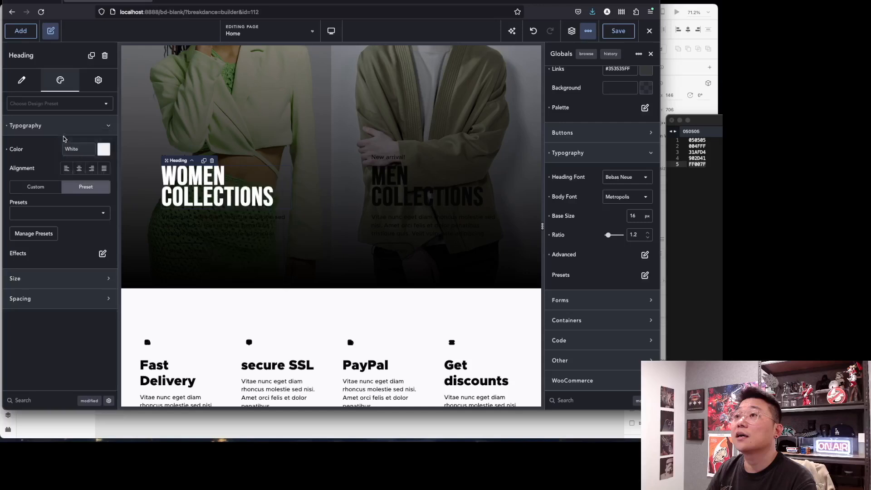
Paste the copied typography onto the description and the New arrival! text of the hero's Women Collections column.
click(177, 227)
right_click(53, 152)
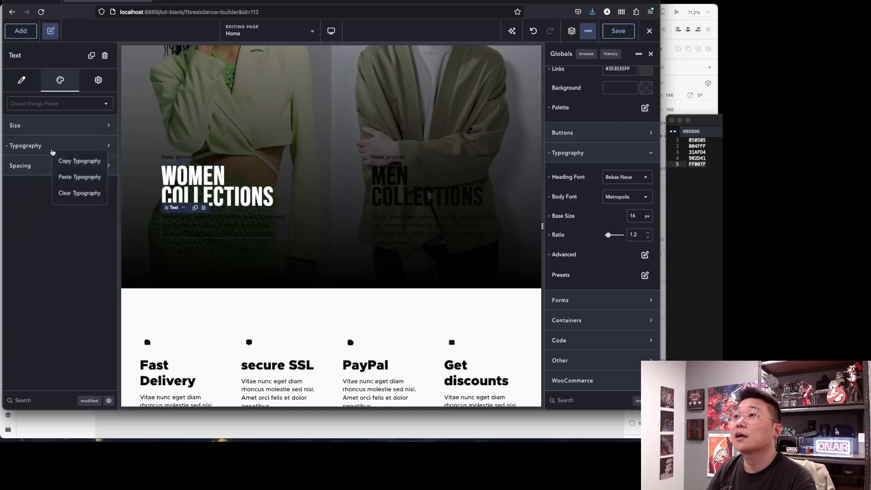
click(75, 176)
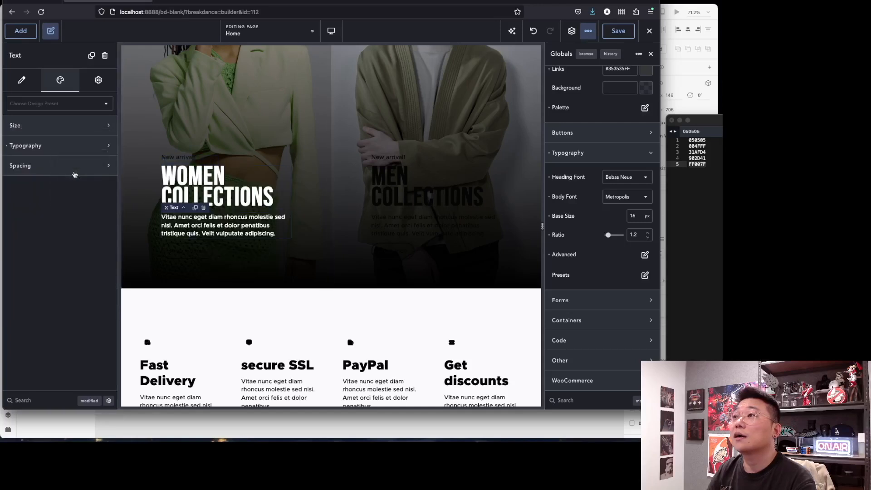
right_click(186, 158)
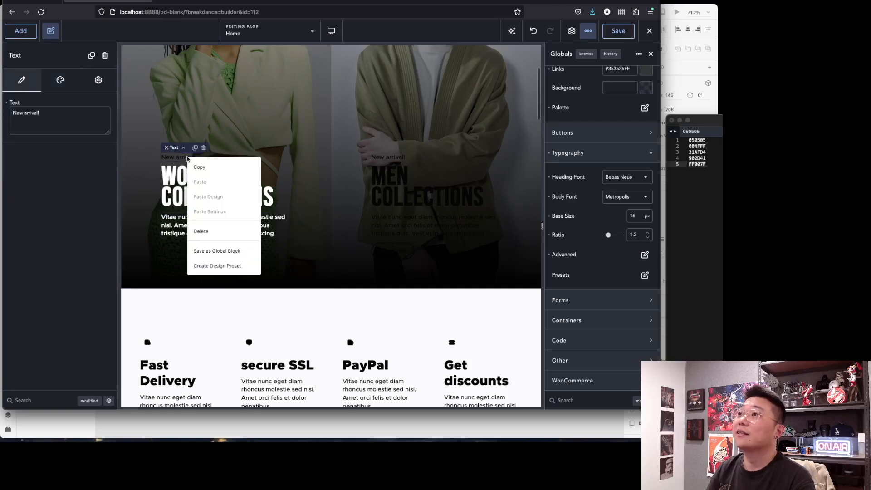
click(86, 167)
click(60, 87)
right_click(49, 143)
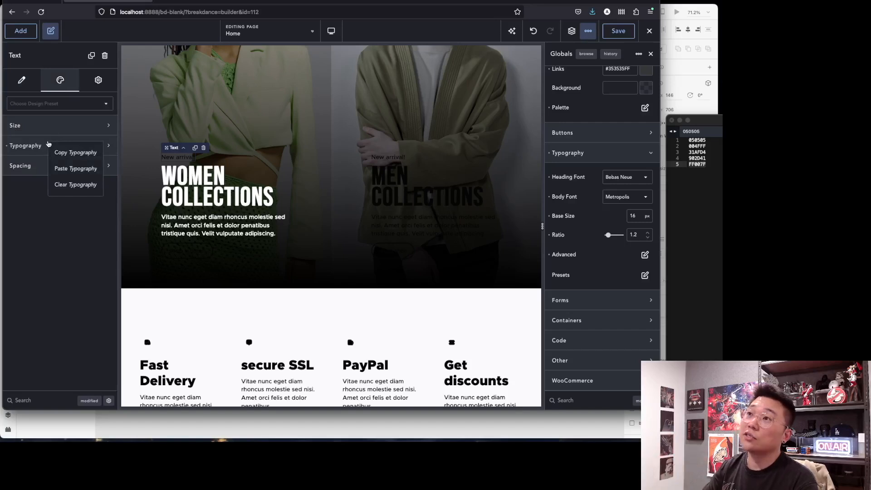
click(72, 168)
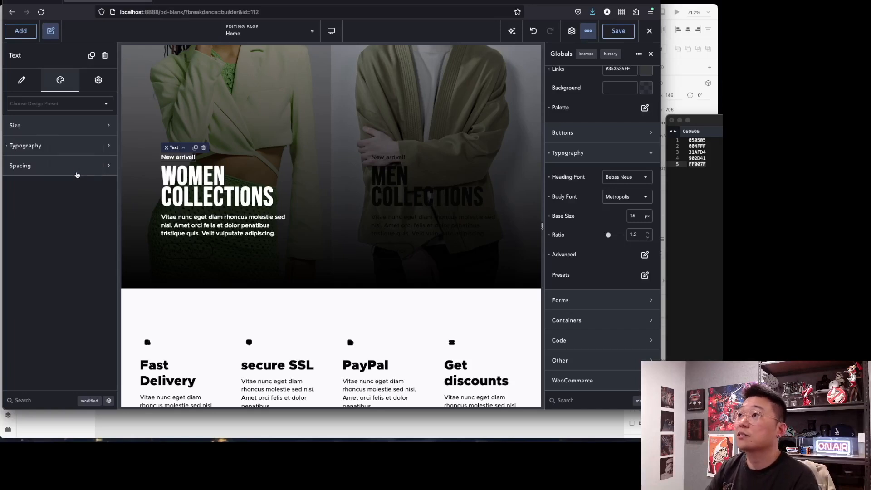
Paste the copied typography onto the New arrival! text above the Men Collections heading.
right_click(382, 158)
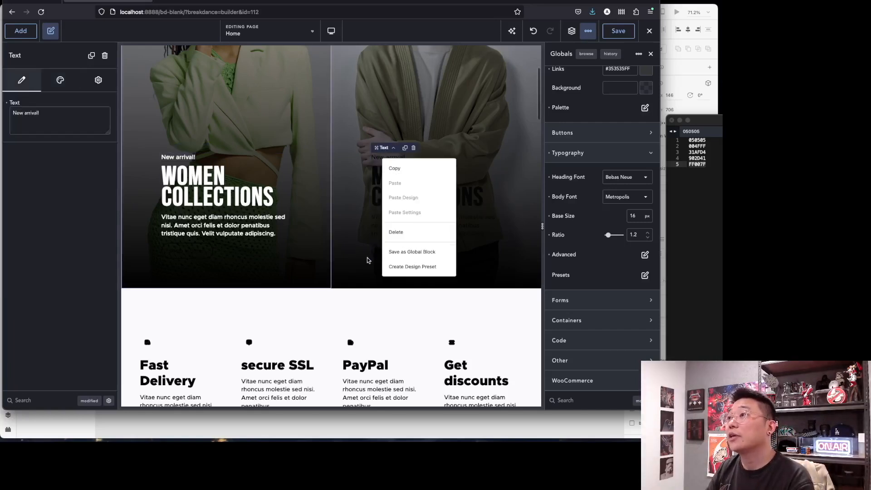
click(356, 196)
click(385, 158)
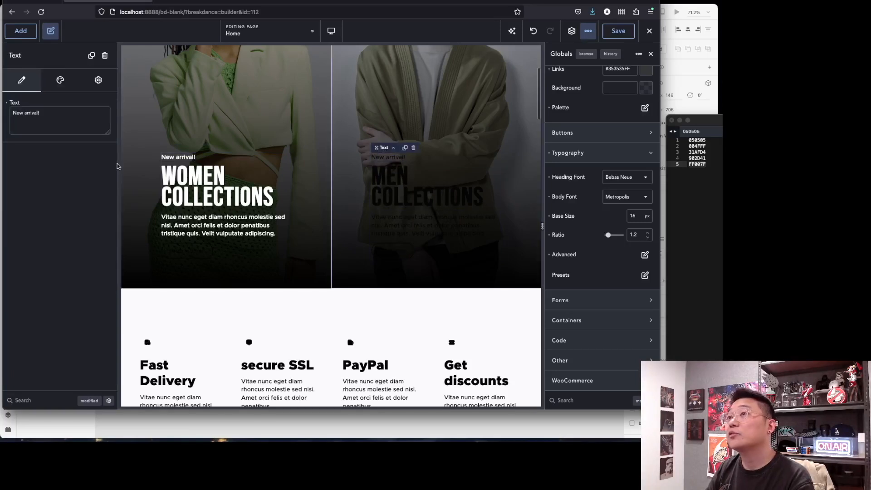
click(59, 80)
right_click(57, 145)
click(78, 167)
Paste the copied typography onto the Men Collections heading.
click(415, 186)
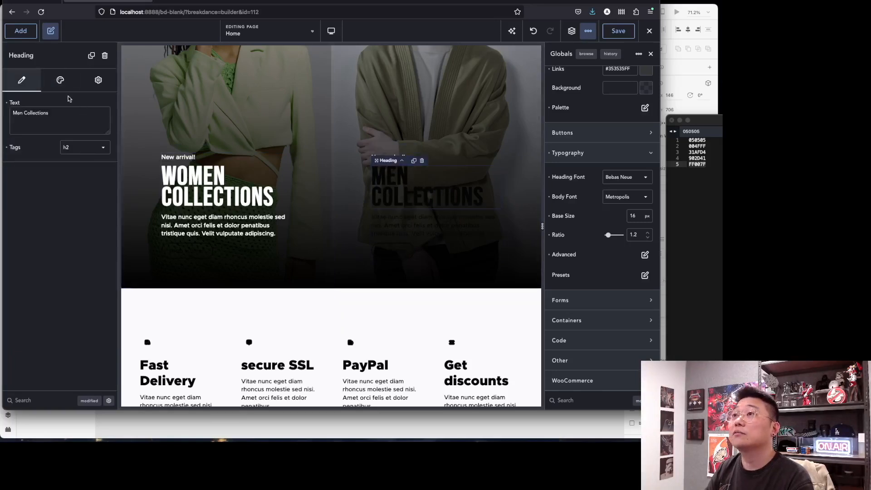
click(59, 79)
right_click(56, 147)
right_click(62, 127)
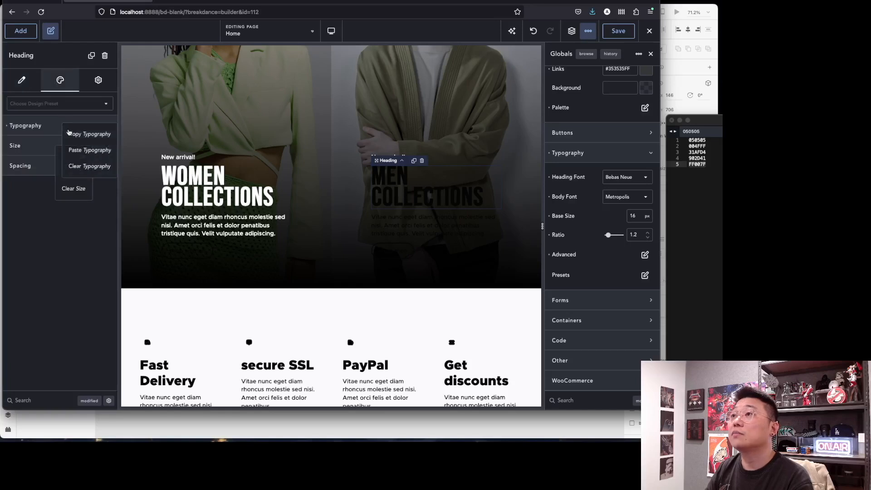
click(82, 154)
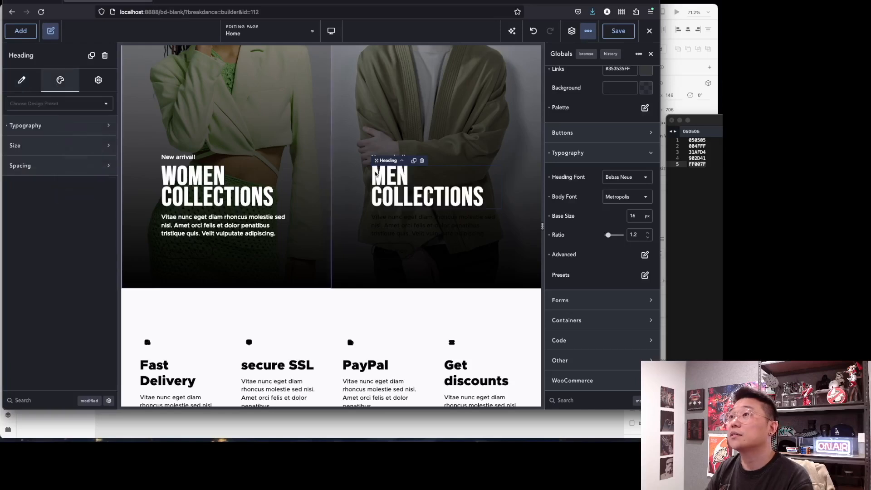
Paste the copied typography onto the description text below the Men Collections heading.
click(442, 229)
click(60, 81)
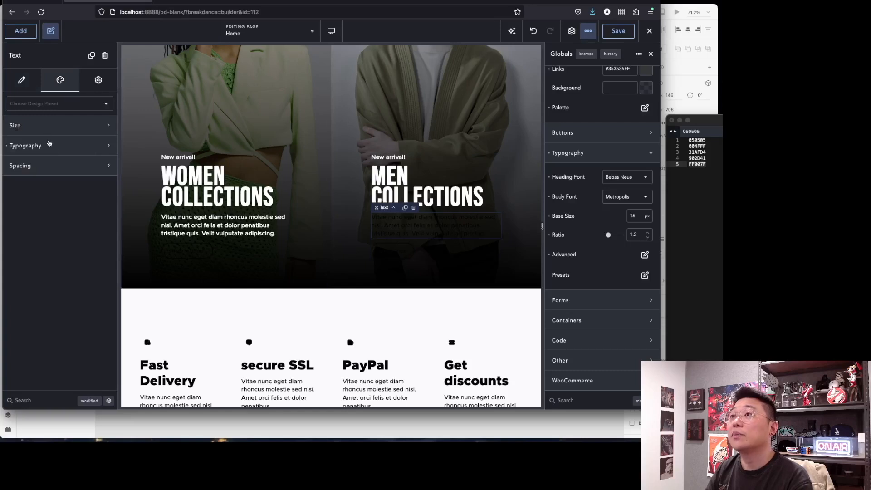
right_click(49, 144)
click(79, 167)
click(406, 285)
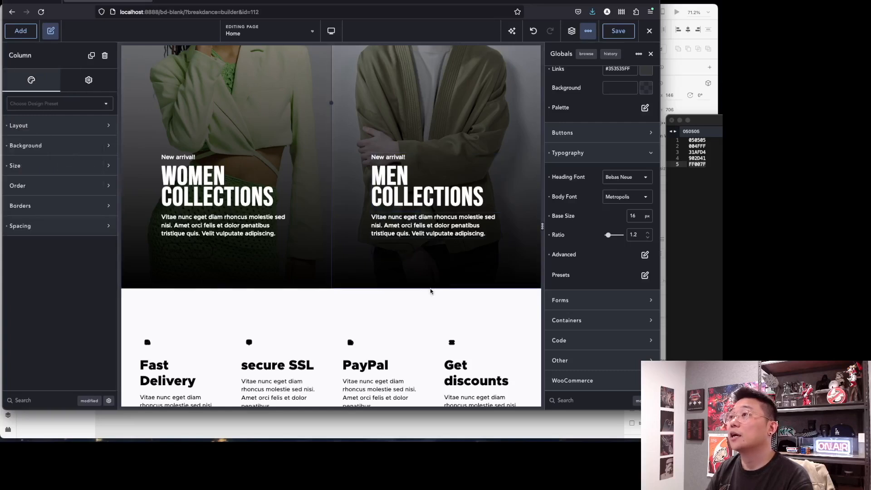
Try the Primary and Secondary styles on the shop women button, settling on Primary.
click(191, 255)
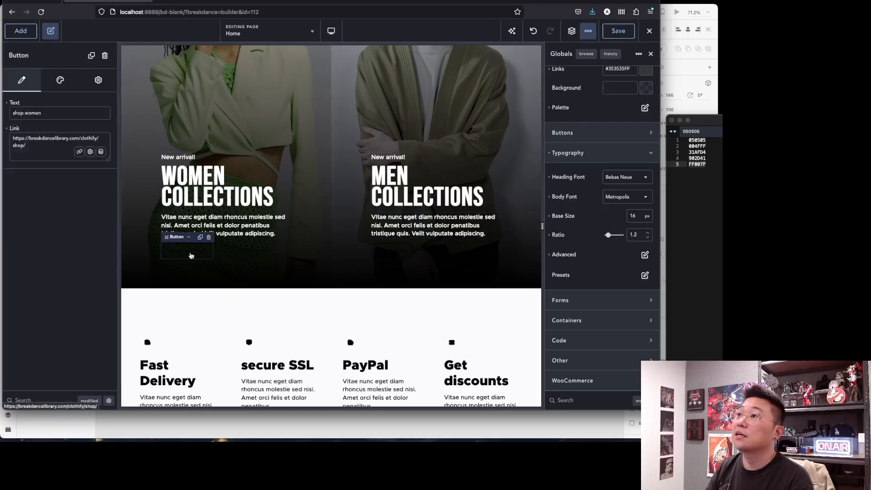
click(60, 81)
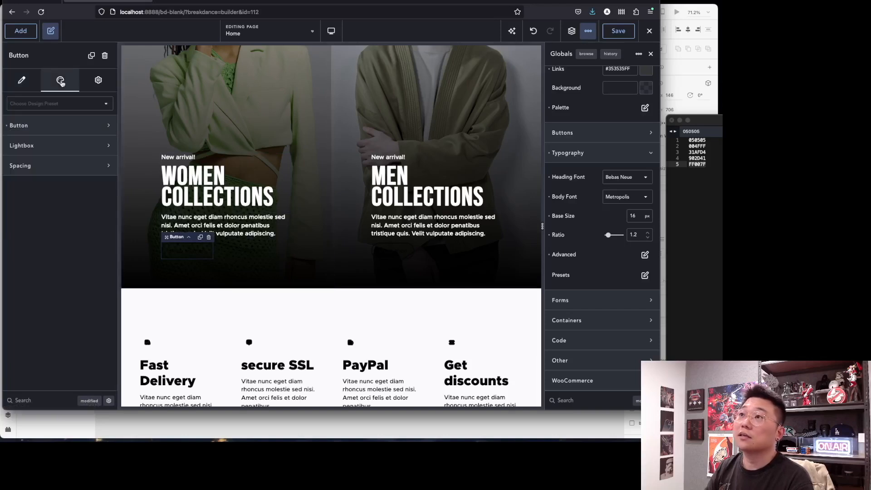
click(64, 127)
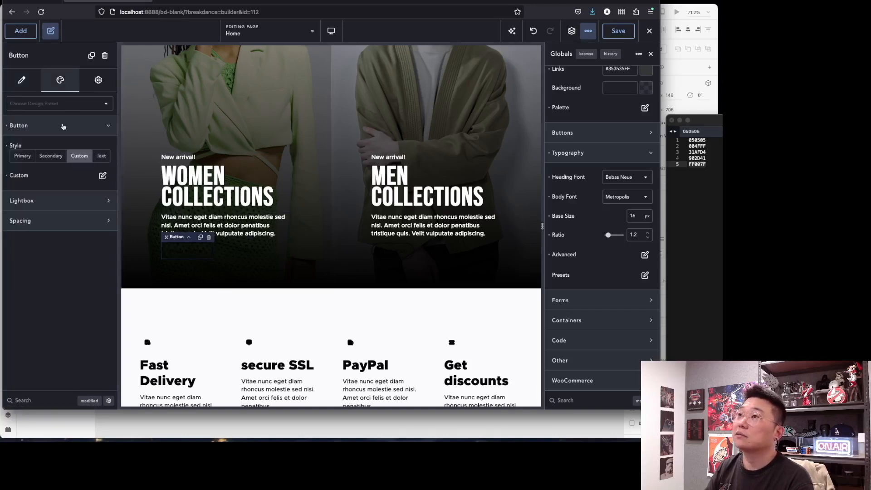
click(22, 157)
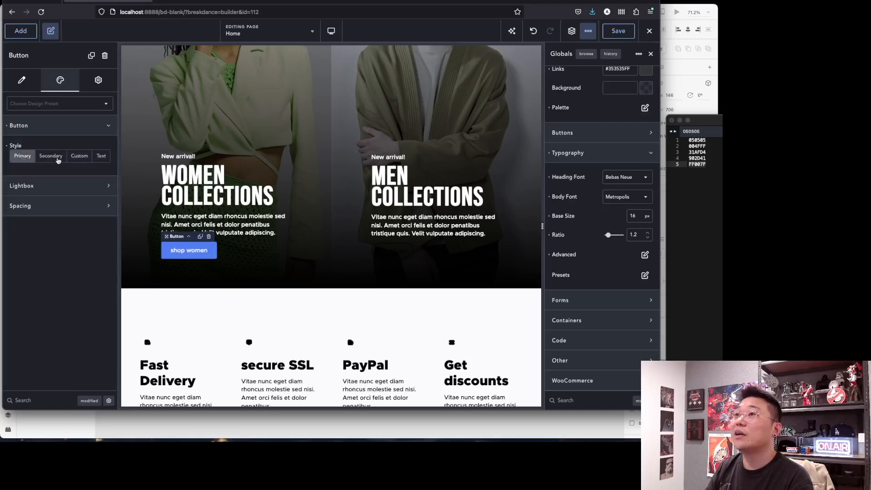
click(56, 159)
click(17, 158)
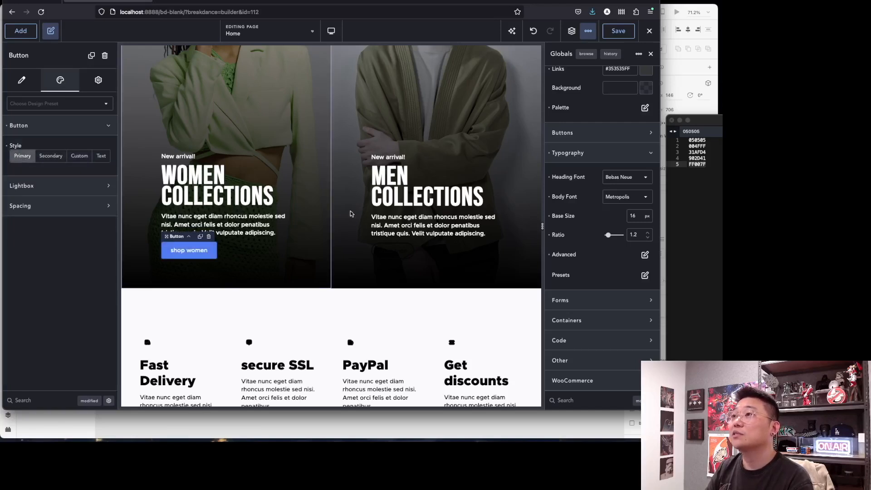
Look at the shop men button's design settings and return the shop women button's style to Custom.
click(408, 254)
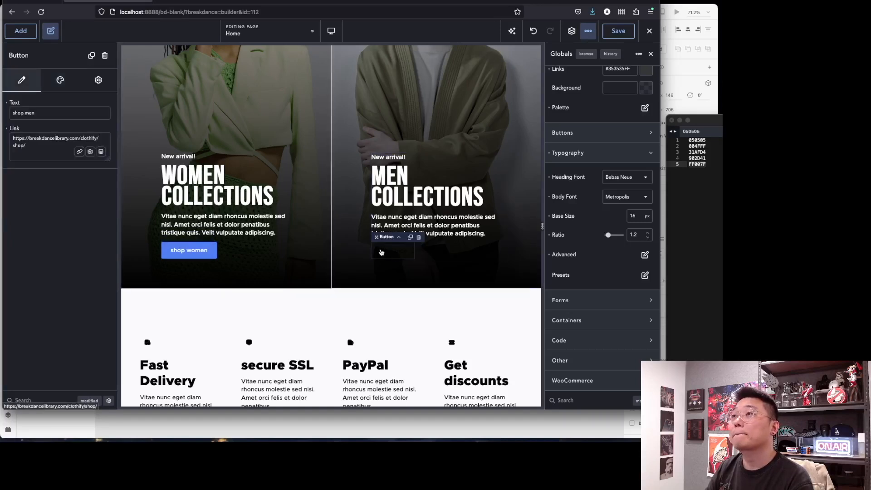
click(59, 80)
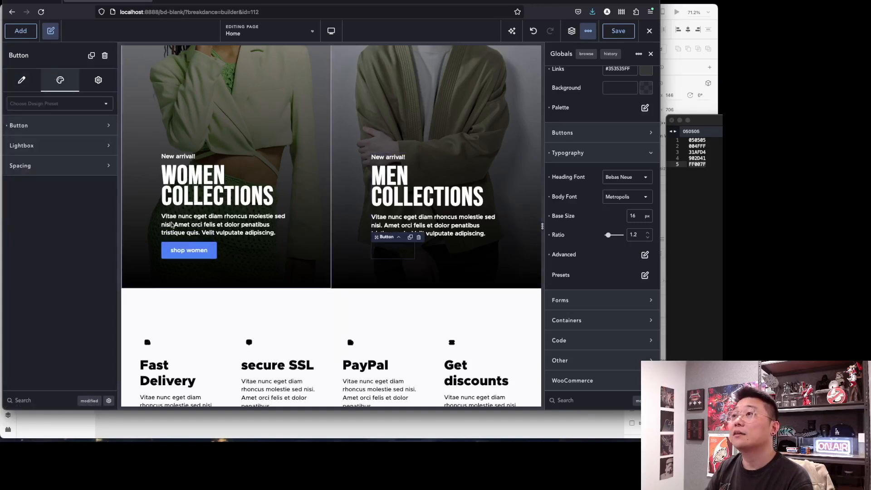
click(198, 256)
click(181, 248)
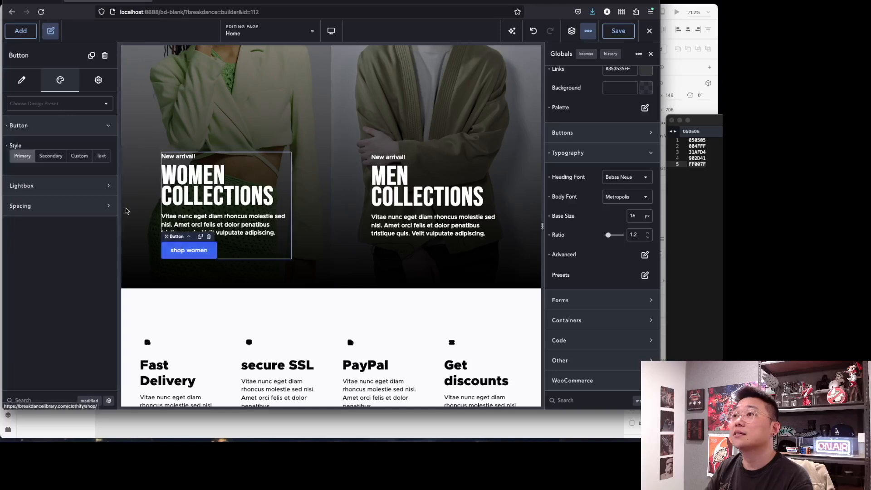
click(80, 156)
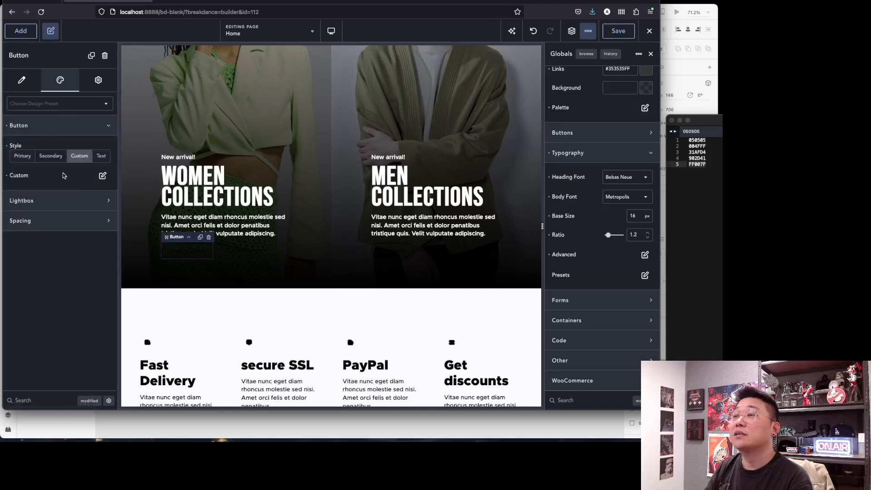
Set the shop women button's custom background to white with zero opacity, #FFFFFF00.
click(101, 176)
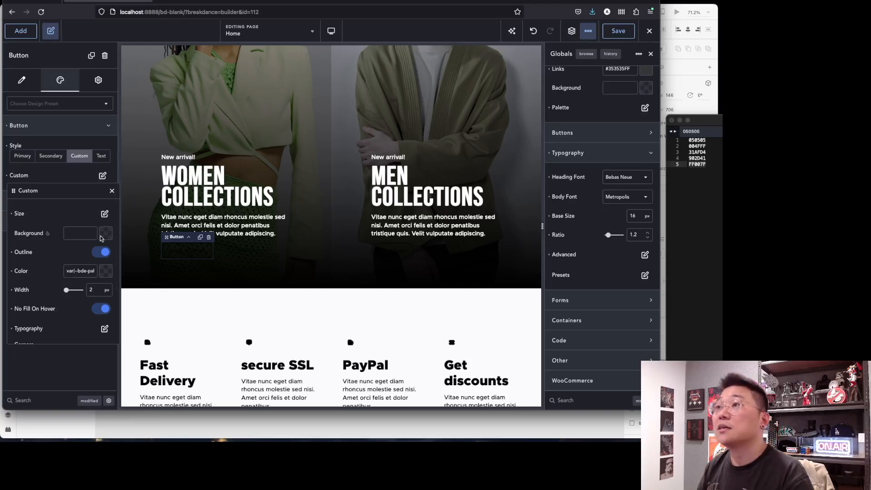
click(105, 234)
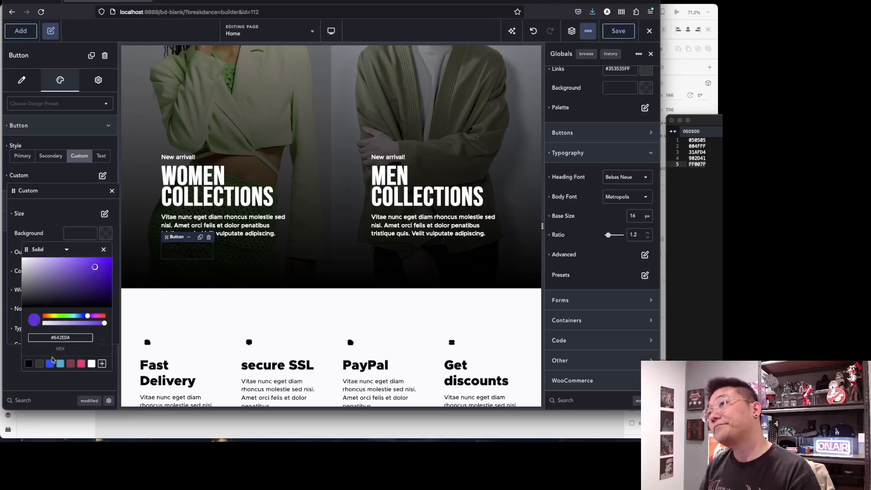
click(91, 364)
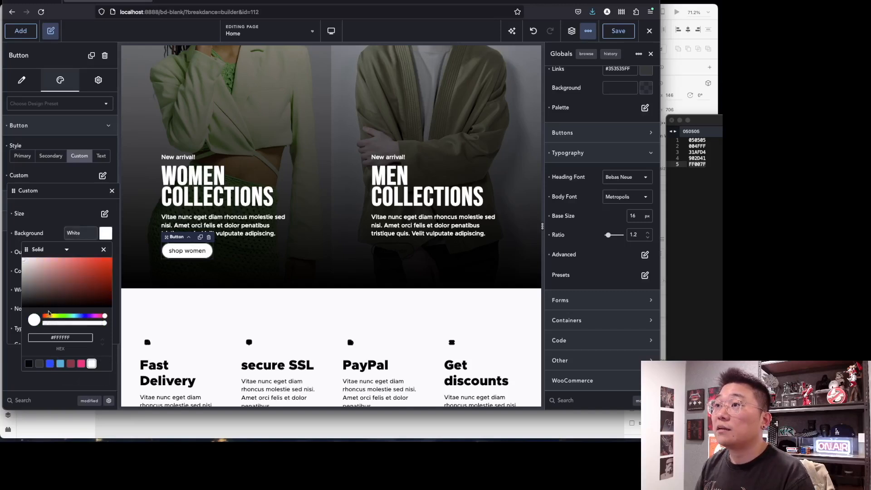
drag(91, 326, 42, 325)
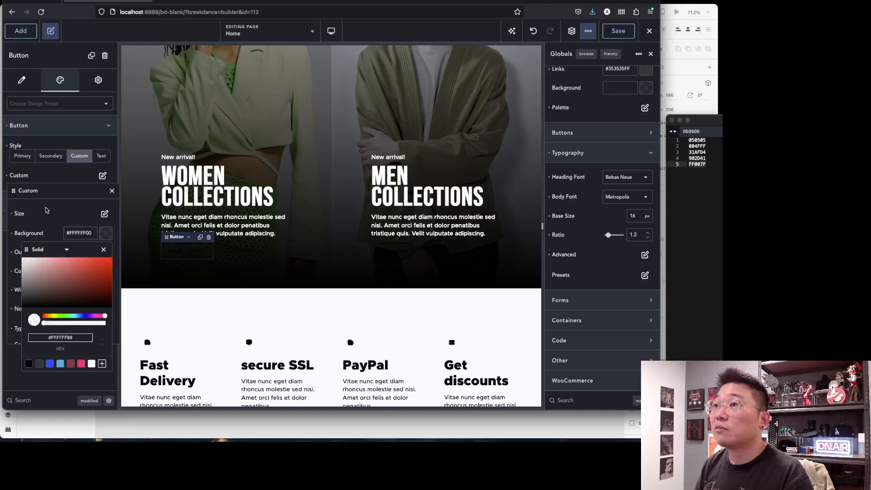
click(46, 213)
Set the shop women button's hover background to the global color White and return to its normal state.
click(48, 233)
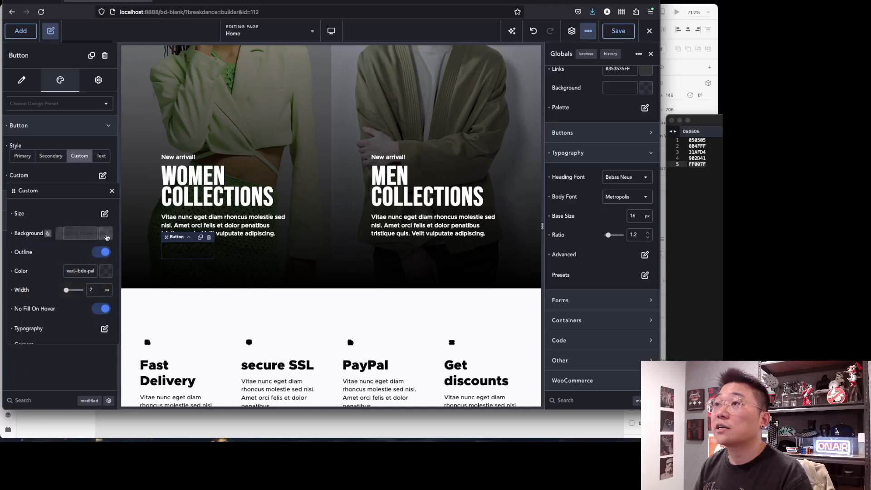
click(107, 235)
click(91, 363)
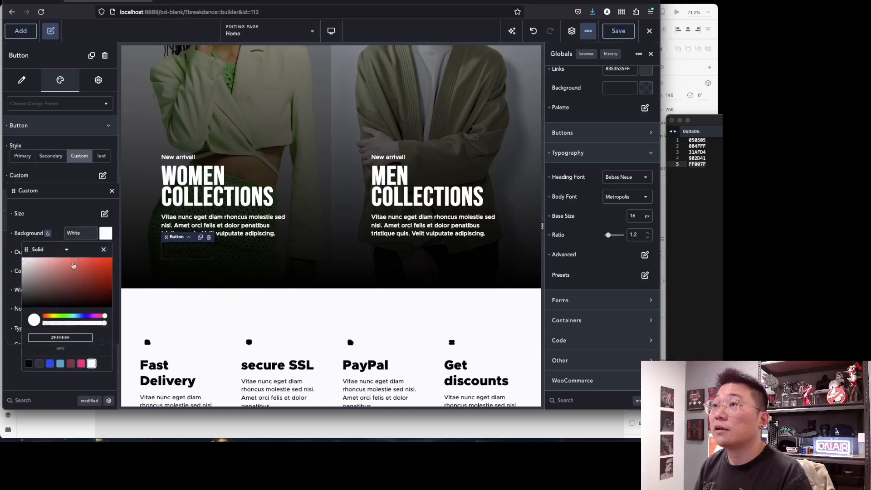
click(50, 220)
click(47, 233)
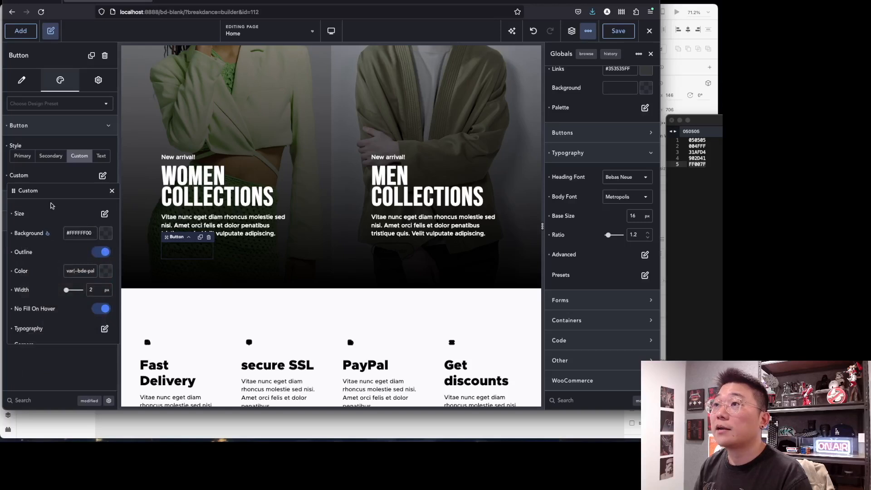
Check the global color palette and set the shop women button's outline color to White.
click(105, 273)
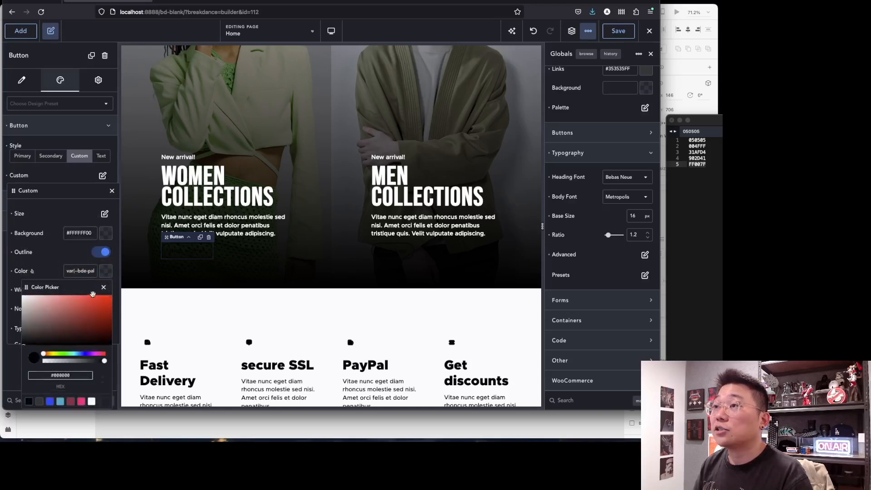
scroll(88, 272, right, 2)
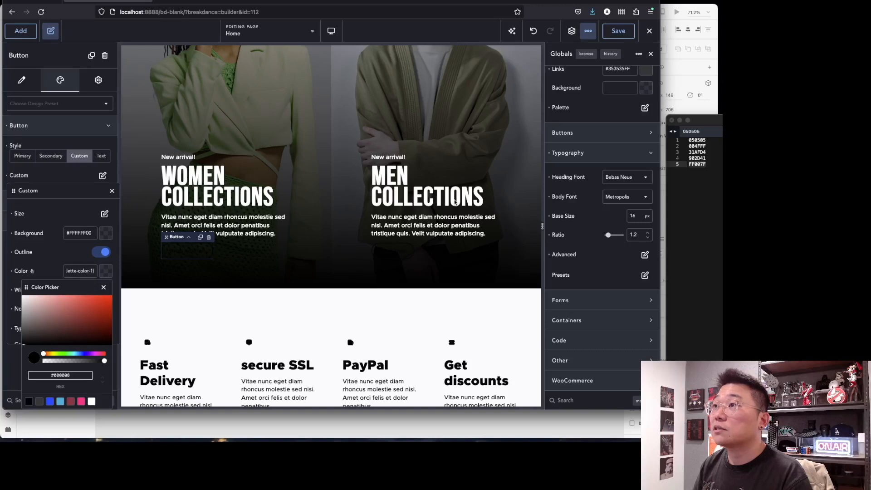
click(638, 105)
click(642, 107)
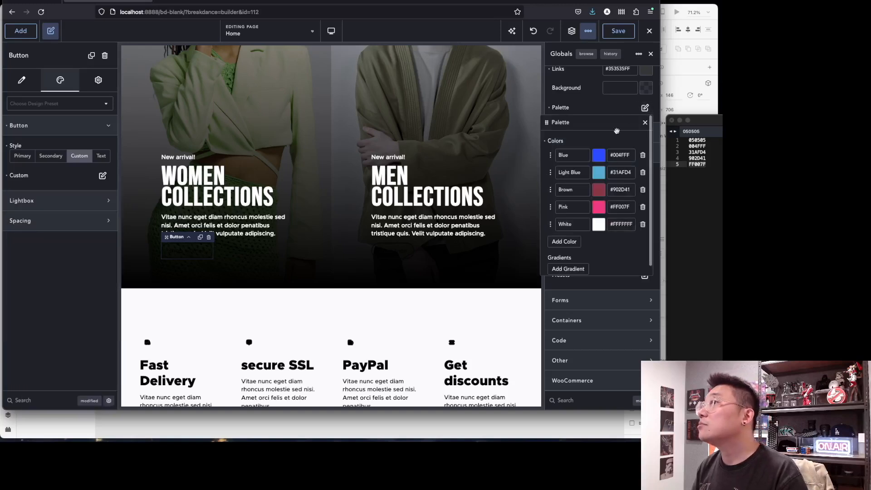
click(645, 123)
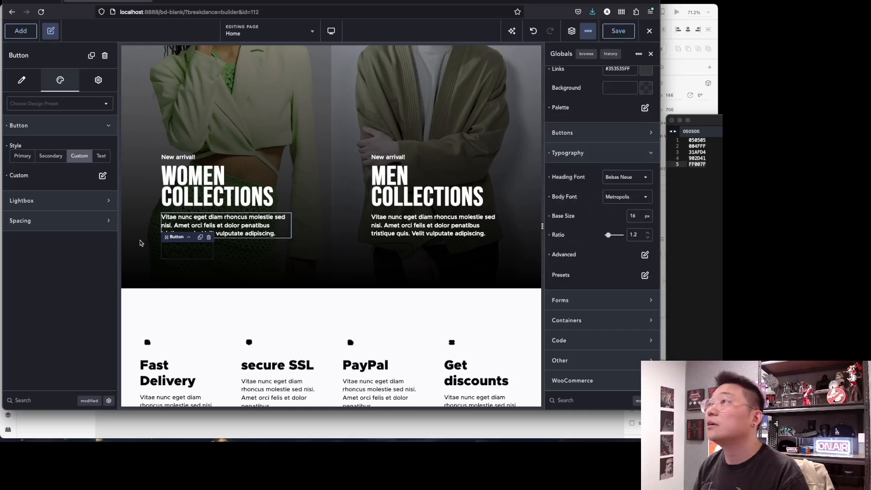
click(99, 176)
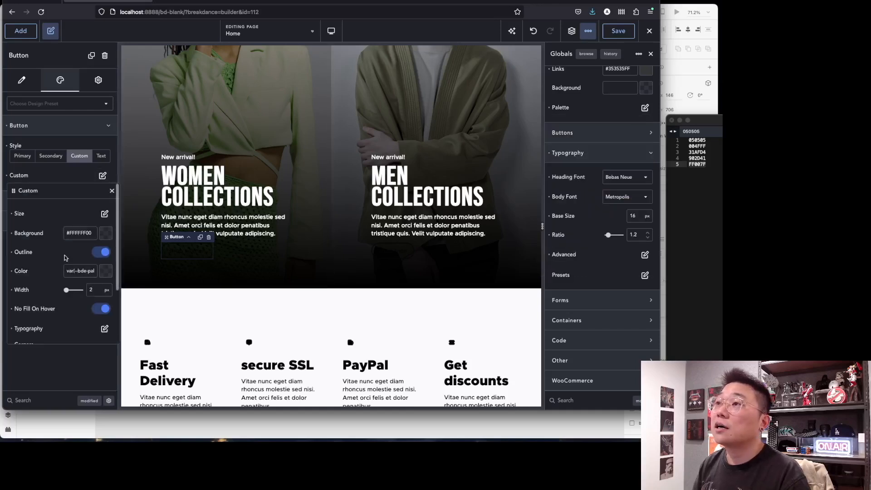
click(106, 271)
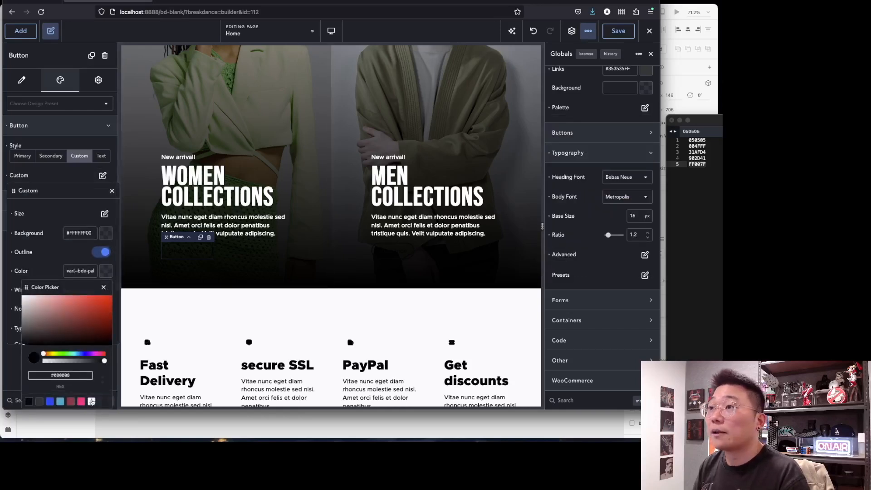
click(91, 401)
click(45, 252)
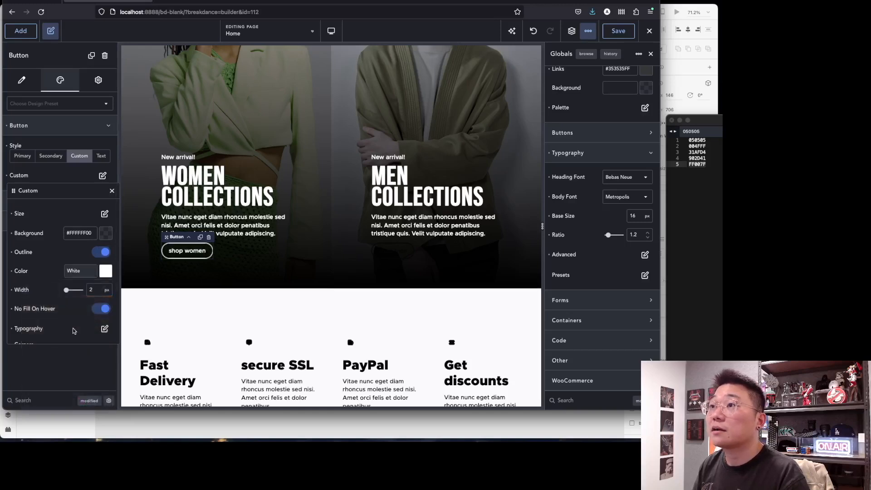
Save the shop women button's design as a preset named Button Pill White.
scroll(103, 300, down, 2)
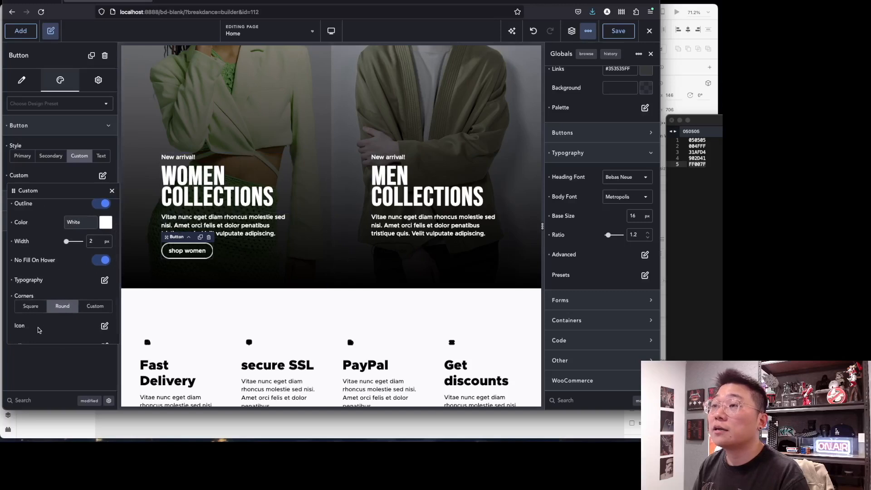
scroll(40, 329, down, 1)
scroll(30, 199, up, 3)
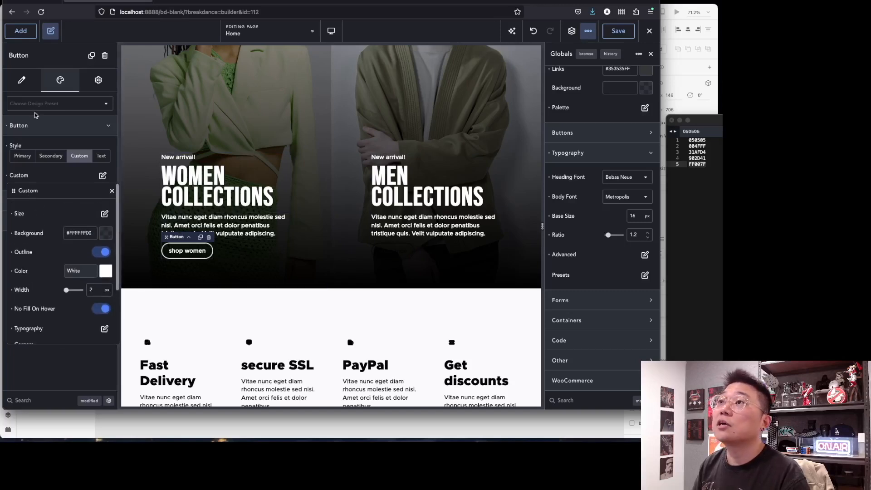
click(36, 105)
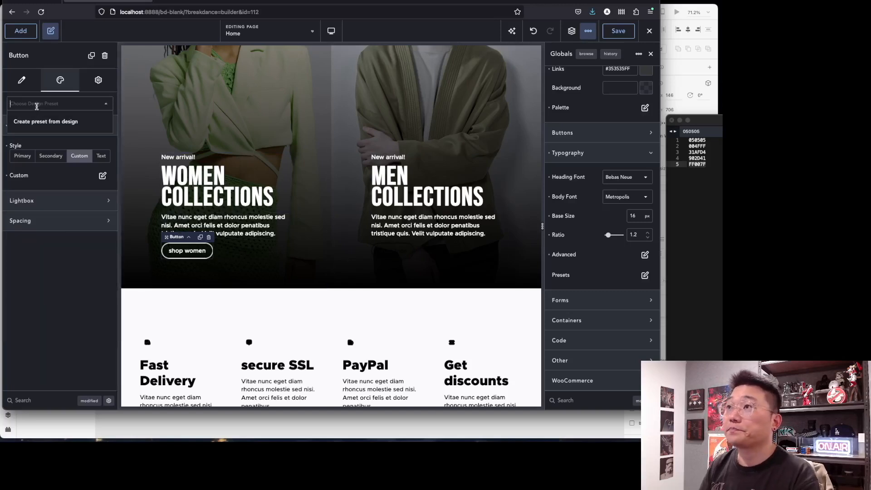
click(44, 122)
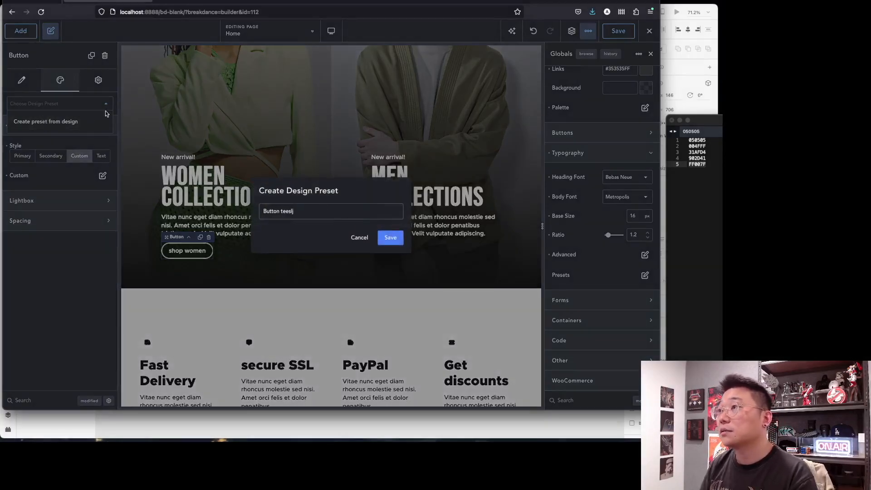
triple_click(341, 214)
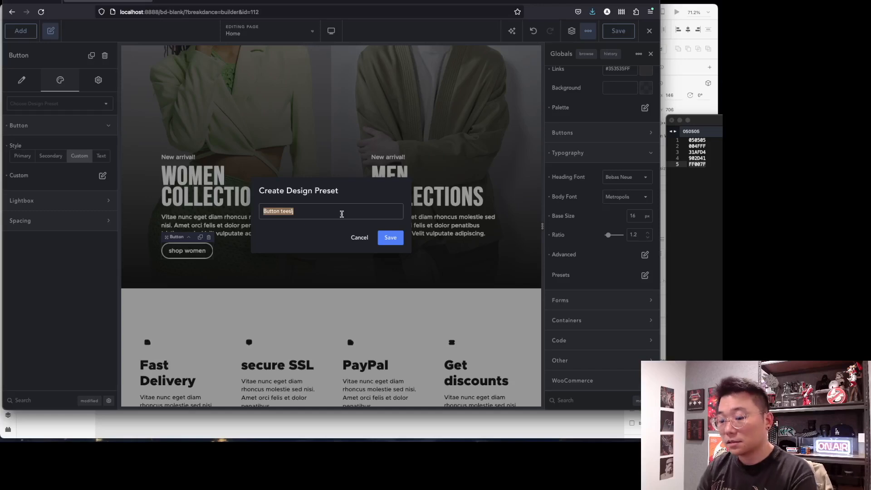
text(White)
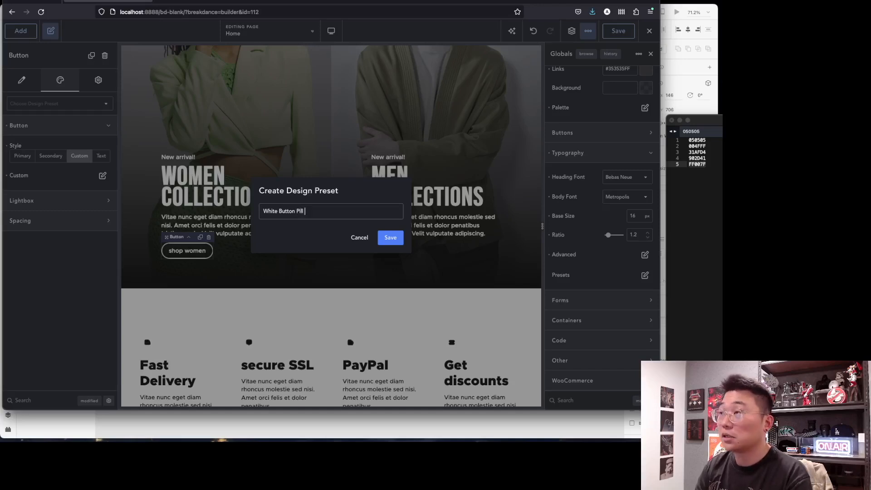
key(BackSpace)
key(BackSpace)
key(BackSpace)
key(BackSpace)
key(BackSpace)
key(BackSpace)
key(BackSpace)
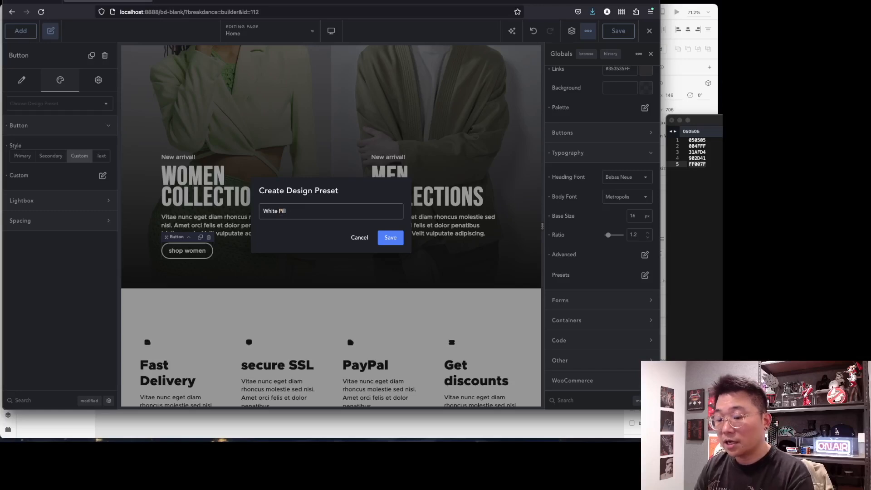
text(Button)
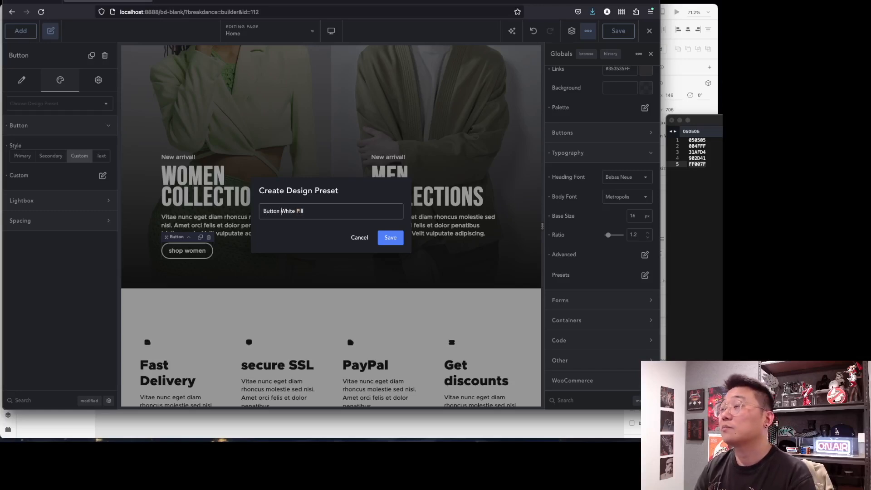
key(Delete)
key(Delete)
key(Delete)
key(Delete)
key(Delete)
key(Delete)
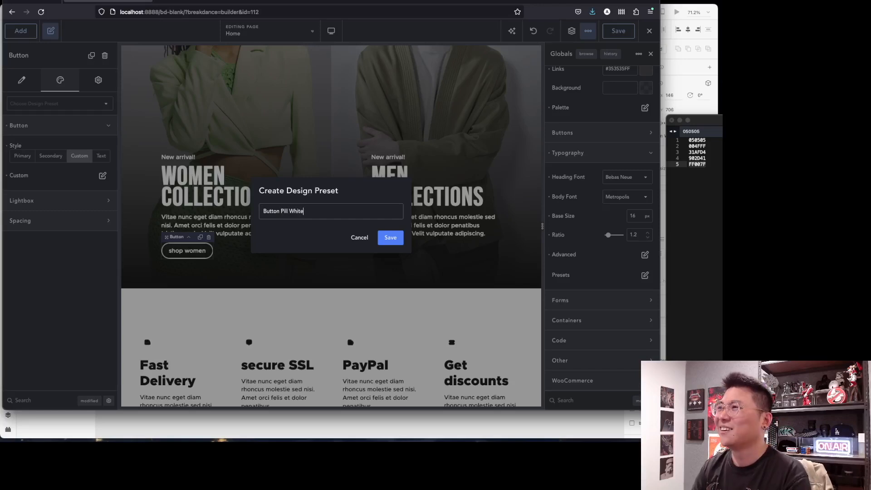
click(383, 239)
Apply the Button Pill White design preset to the shop men button.
click(393, 256)
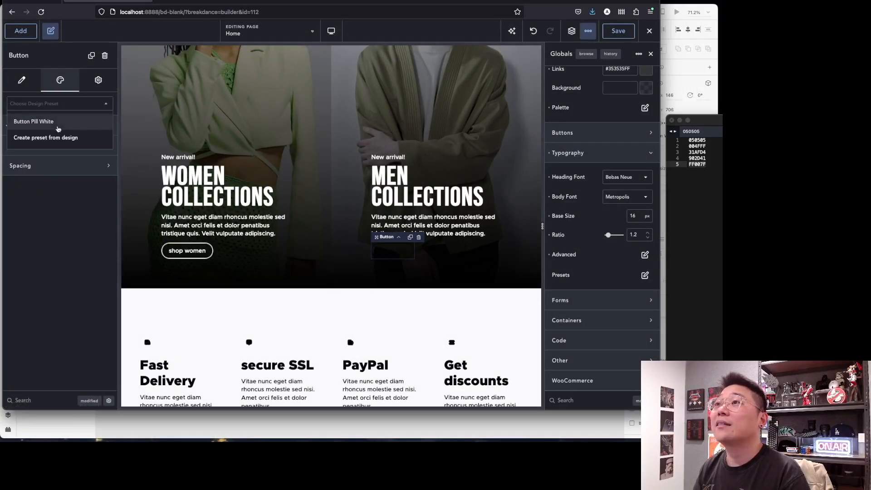
click(34, 121)
Apply the Button Pill White preset to the view all collections button under Women Collections and unlink it to keep an editable copy of the style.
scroll(258, 304, down, 3)
scroll(258, 304, down, 6)
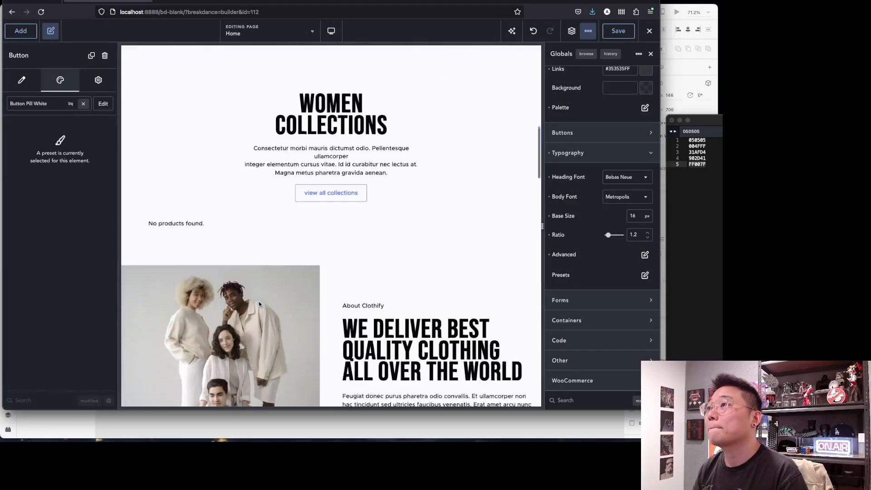
click(338, 117)
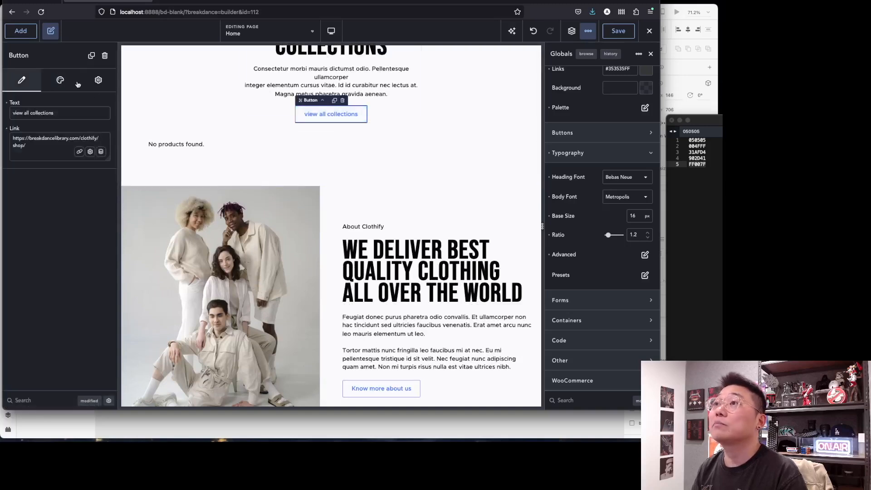
click(59, 81)
click(58, 102)
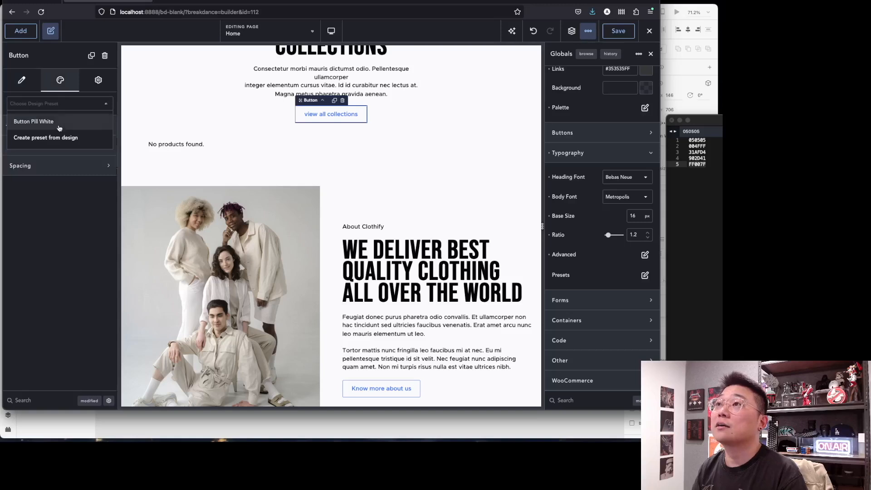
click(59, 121)
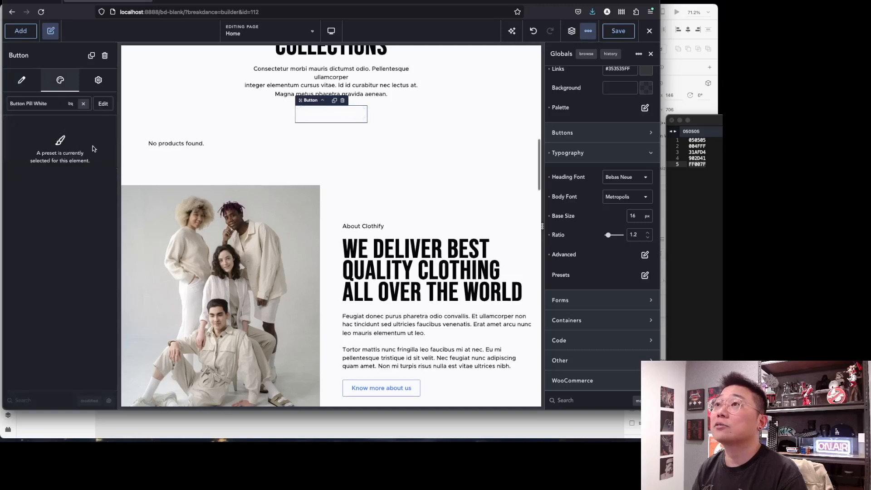
click(72, 104)
Set the view all collections button's outline color to the global Blue and its hover outline color to Pink.
click(53, 126)
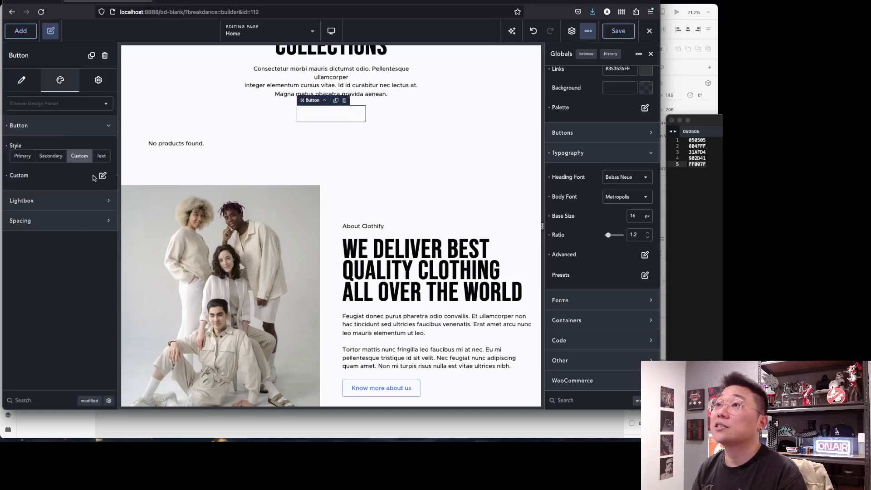
click(103, 175)
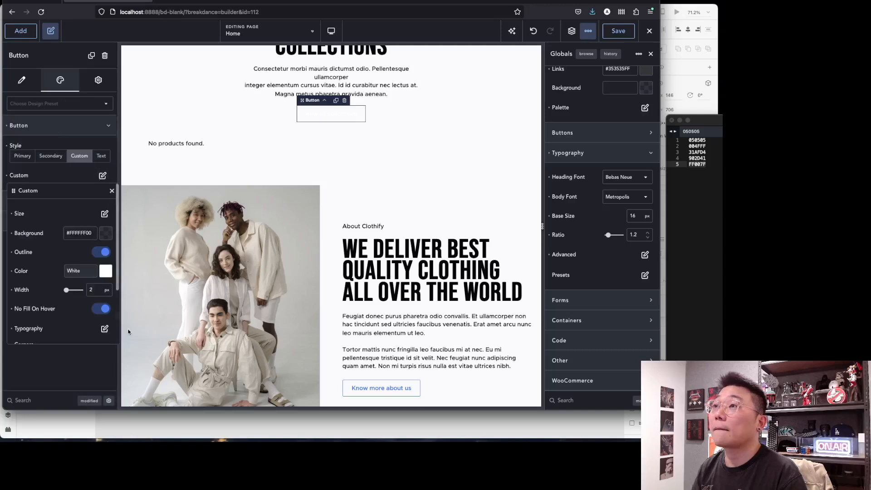
click(107, 272)
click(49, 401)
click(57, 213)
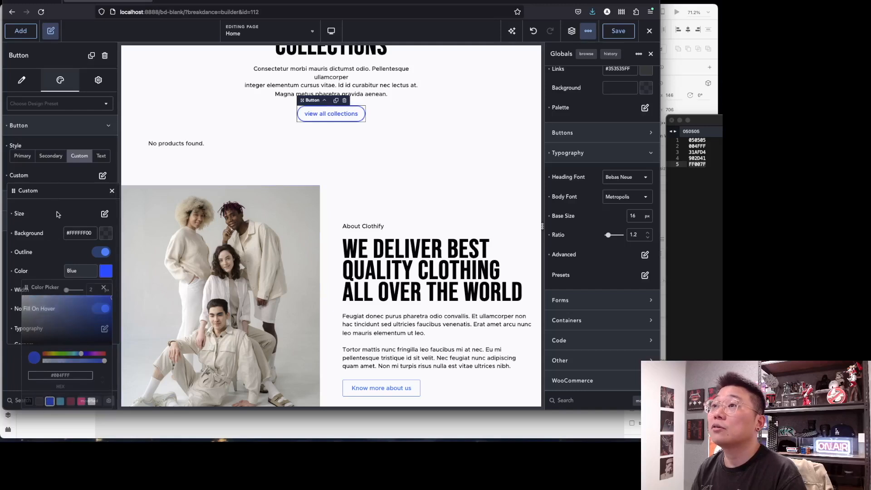
click(33, 271)
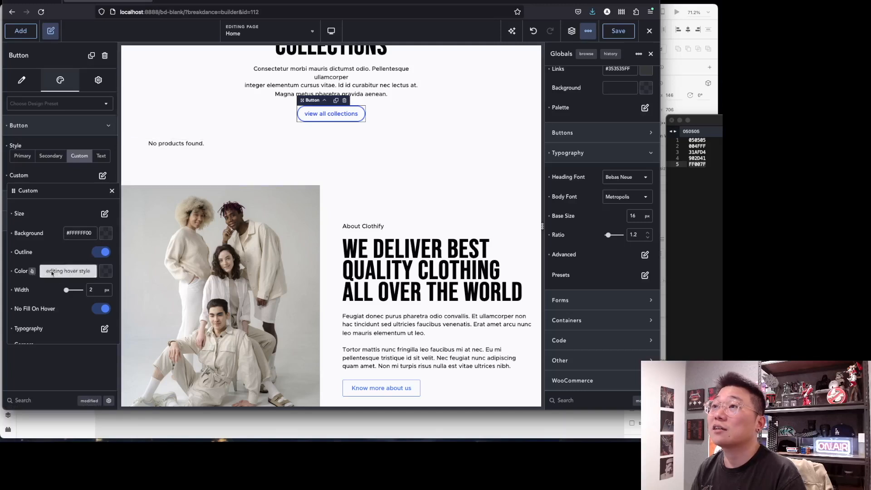
click(105, 272)
click(81, 401)
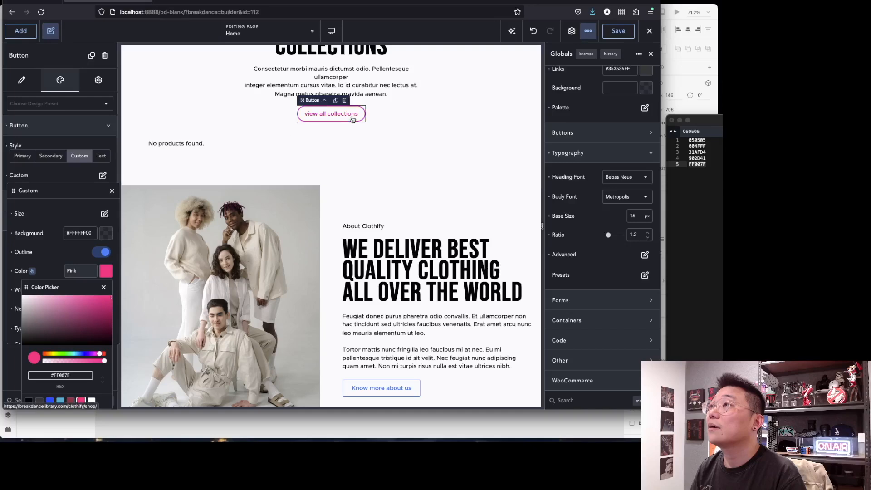
Save the view all collections button's design as a preset named Button Pill Blue.
click(70, 104)
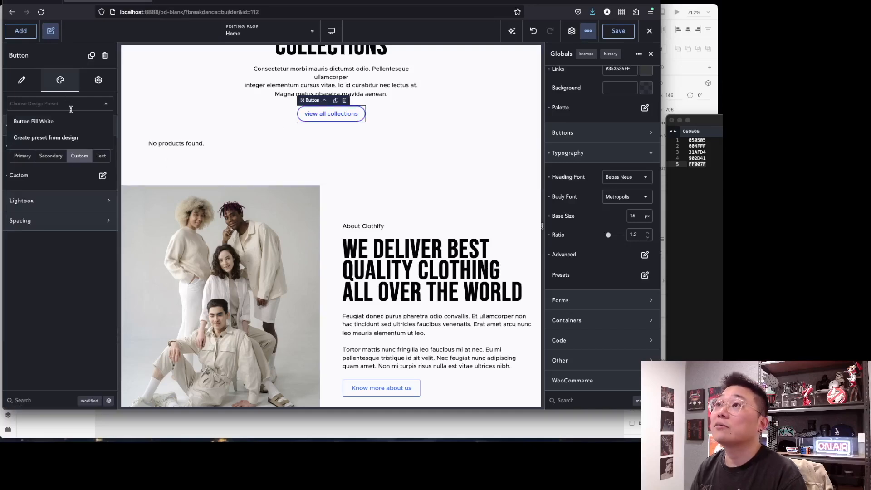
click(50, 138)
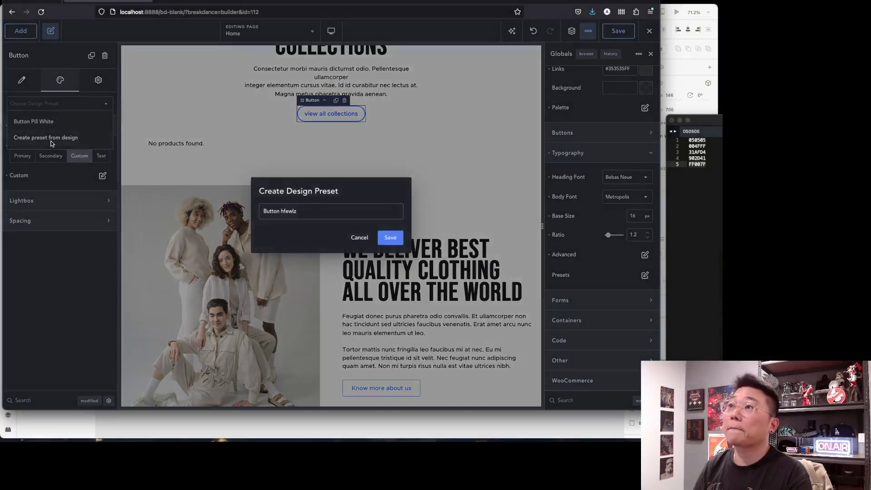
double_click(292, 210)
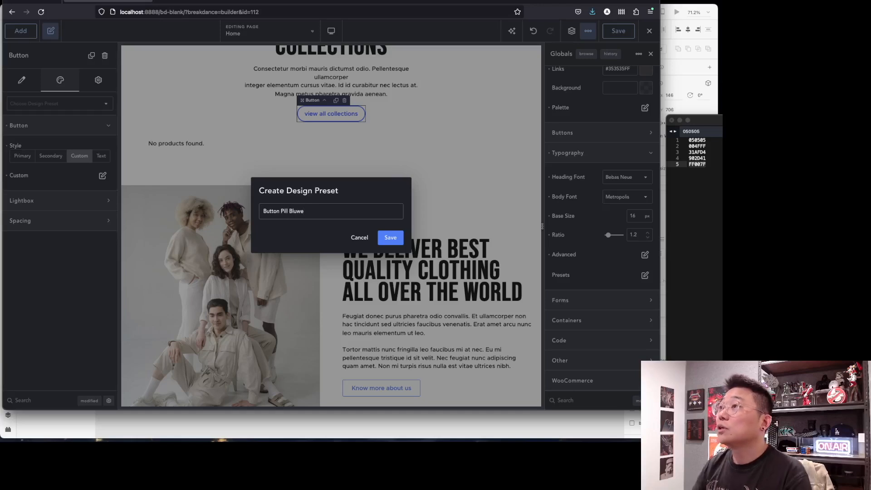
click(390, 237)
Apply the Button Pill Blue preset to the Know more about us button in the About Clothify section.
click(396, 382)
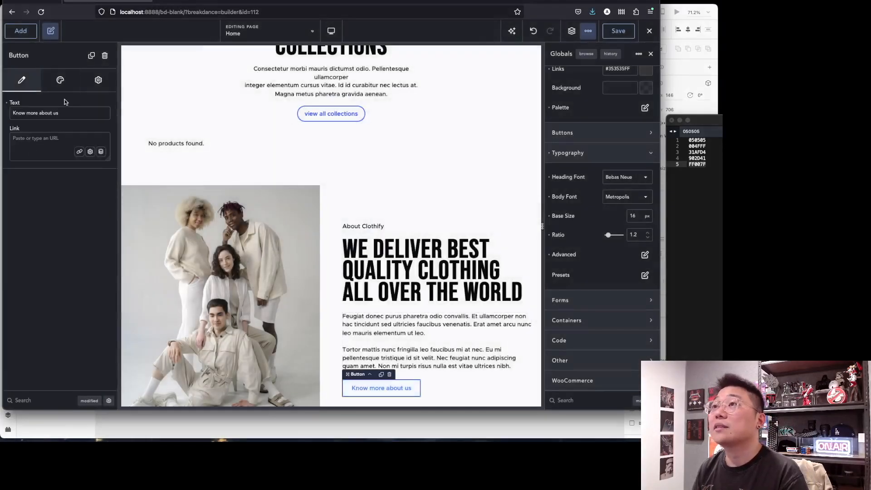
click(60, 80)
click(57, 104)
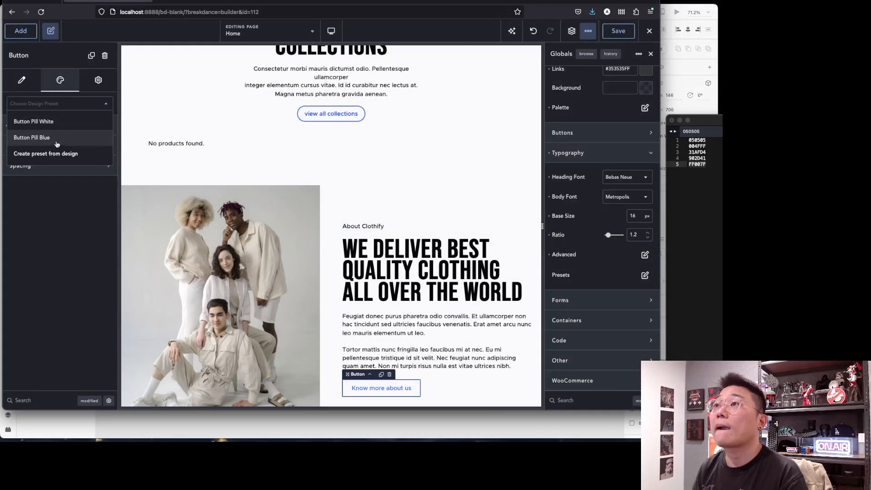
click(57, 139)
Apply the Button Pill Blue preset to the see all collections button below the worldwide shipping features.
scroll(390, 251, down, 10)
click(341, 217)
click(59, 80)
click(53, 108)
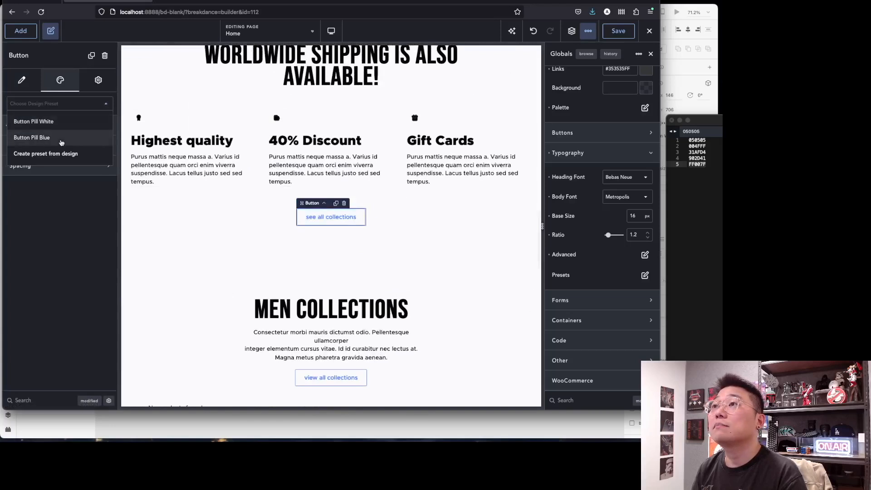
click(31, 137)
Apply the Button Pill Blue preset to the view all collections button under Men Collections and deselect it.
scroll(399, 290, down, 3)
click(352, 265)
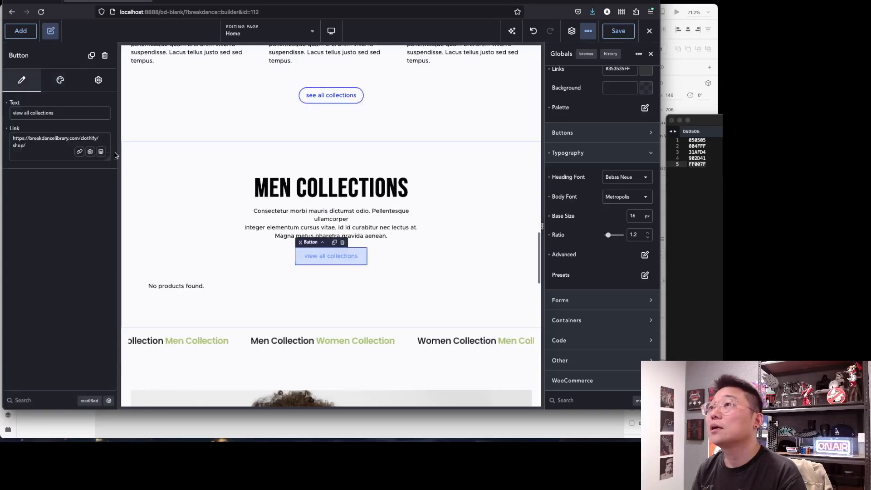
click(60, 80)
click(54, 103)
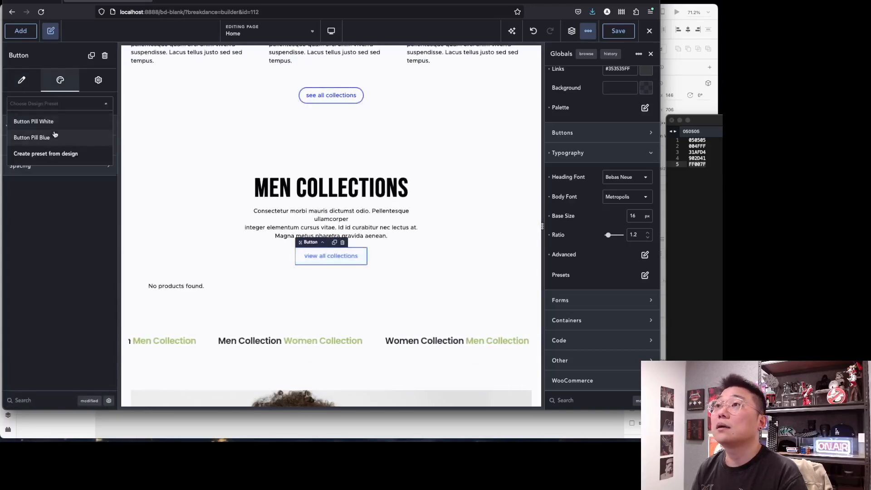
click(40, 137)
click(513, 226)
Examine the button style options among the design elements of the Products List showing the beanie product.
scroll(472, 253, down, 10)
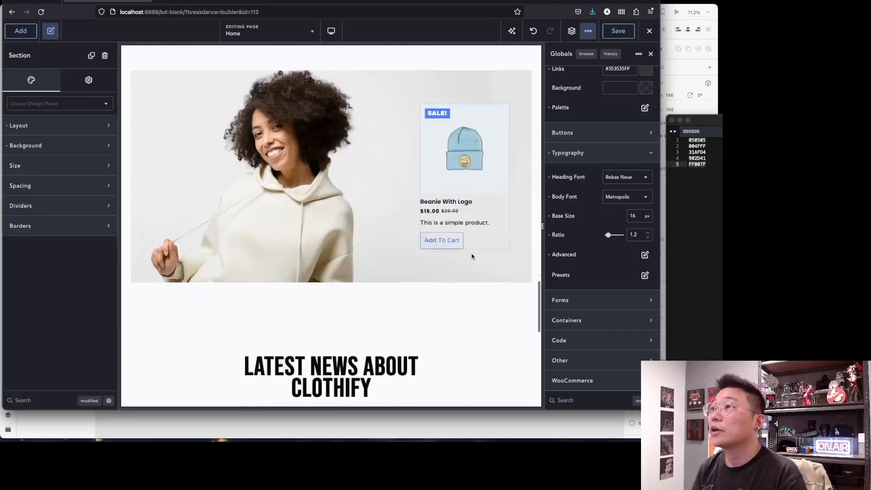
scroll(477, 239, up, 3)
click(442, 198)
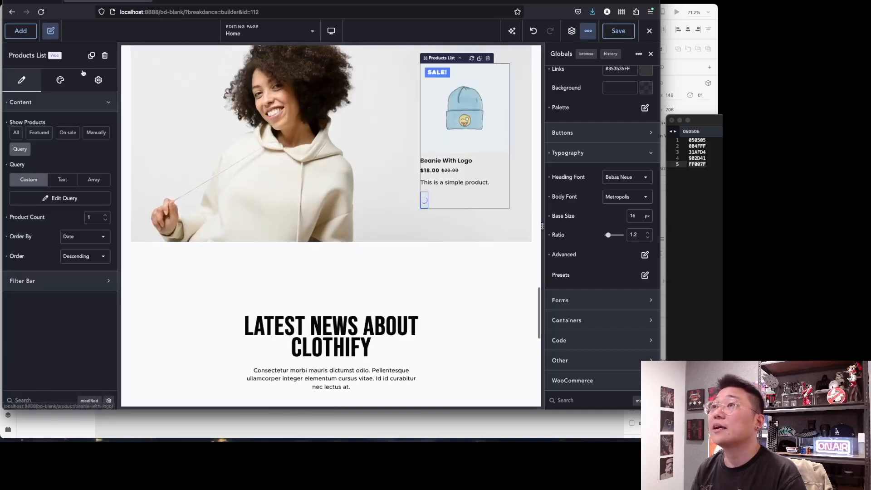
click(60, 80)
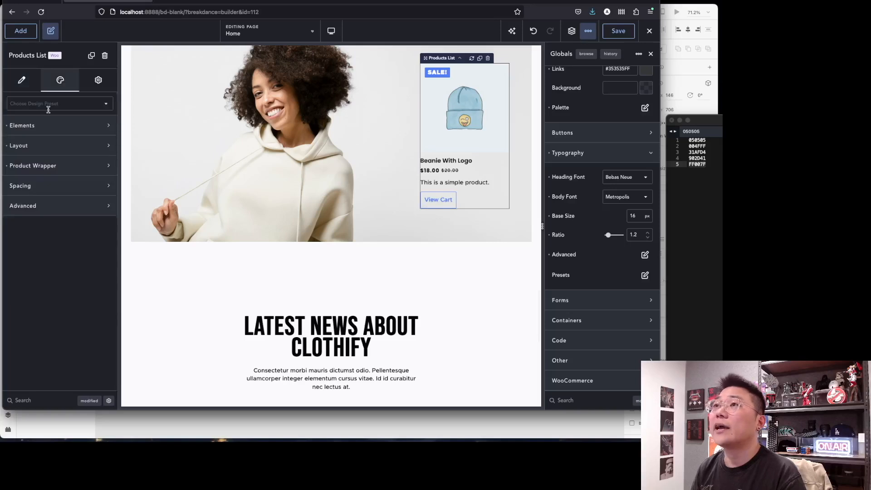
click(50, 127)
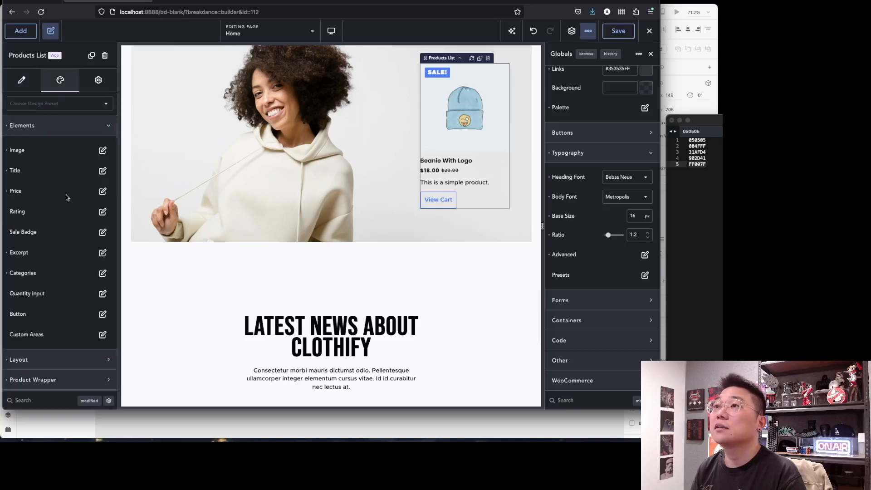
scroll(93, 270, down, 2)
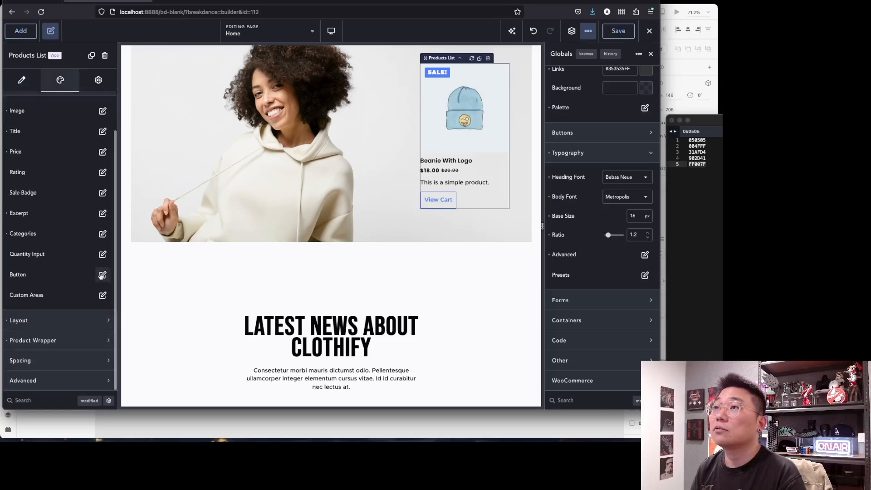
click(102, 275)
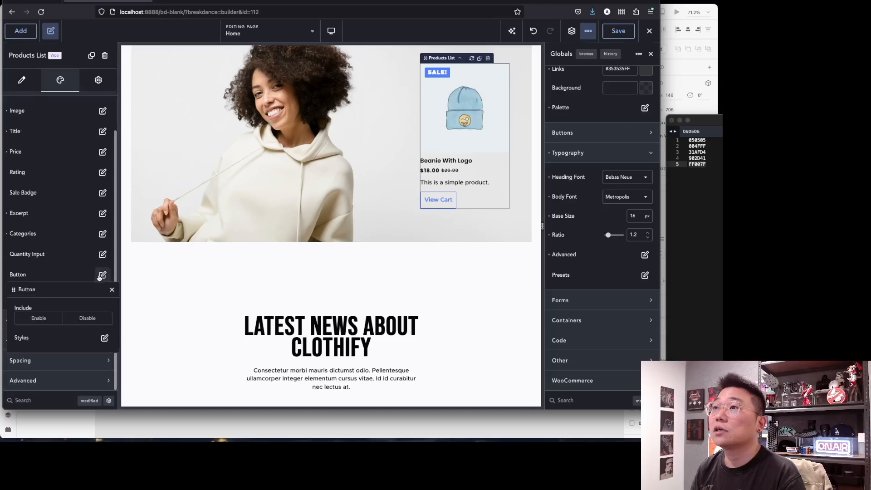
click(104, 337)
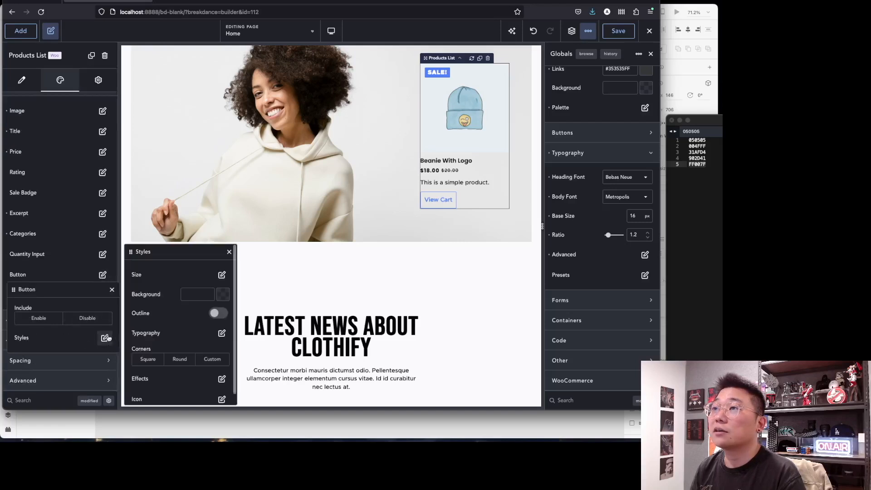
click(286, 292)
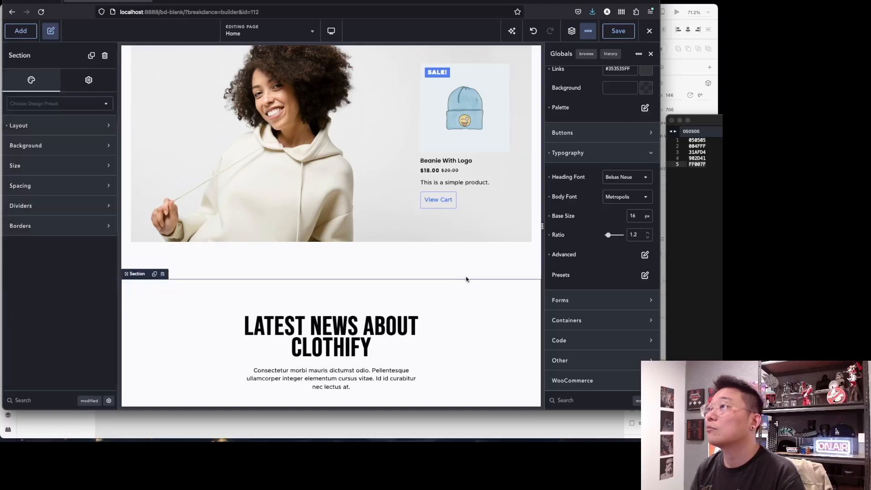
Look over the page's remaining buttons and check the beanie Products List's button styles for background, outline, typography and corner options.
click(445, 205)
scroll(267, 279, down, 8)
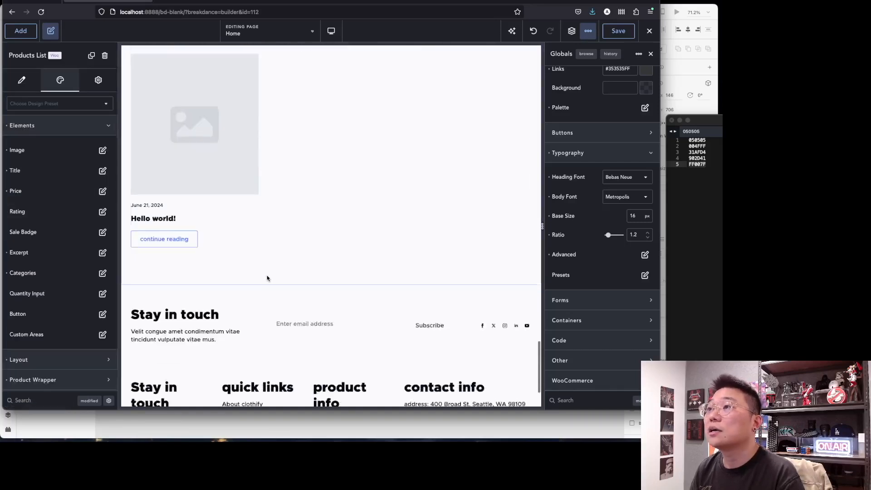
scroll(267, 279, down, 3)
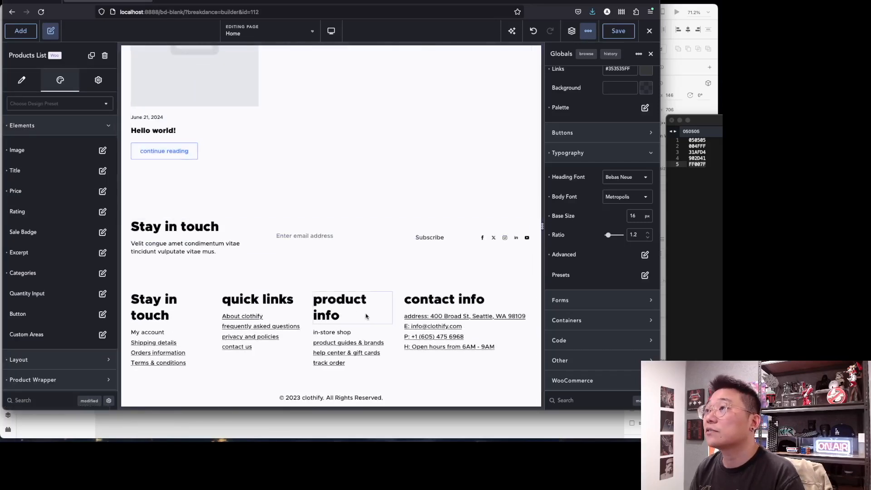
scroll(366, 316, up, 20)
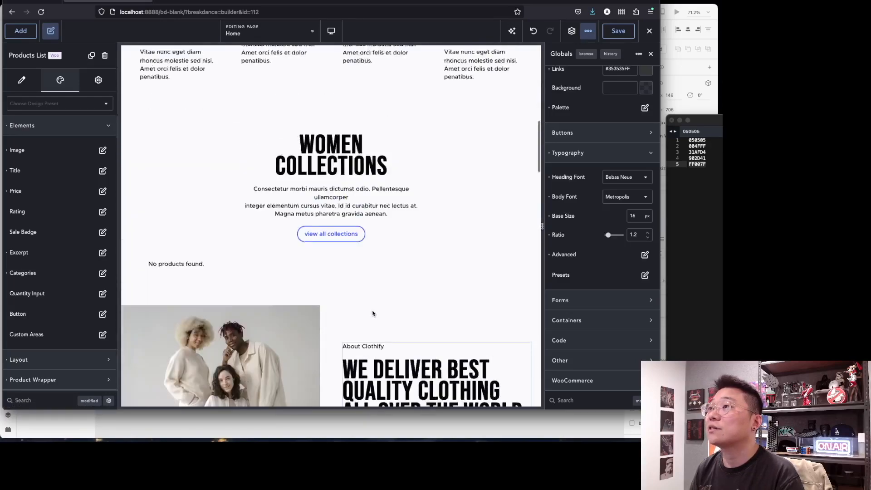
scroll(377, 311, down, 20)
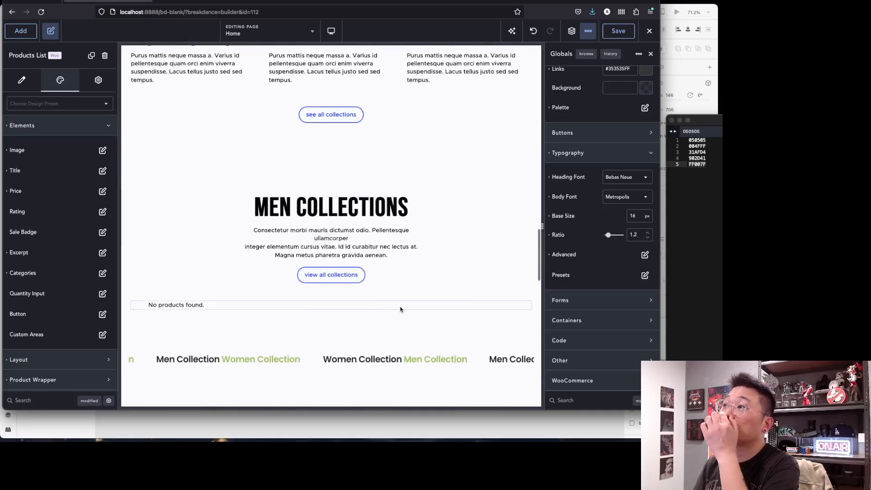
scroll(392, 309, down, 7)
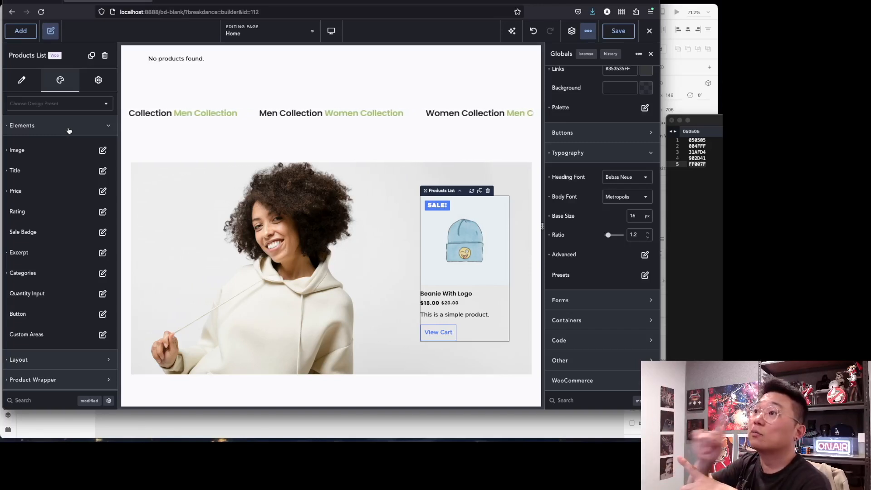
click(104, 314)
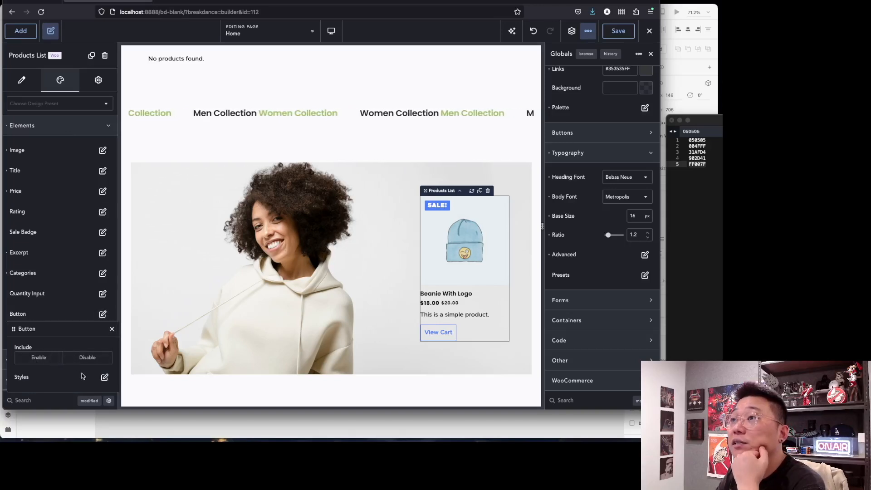
click(103, 377)
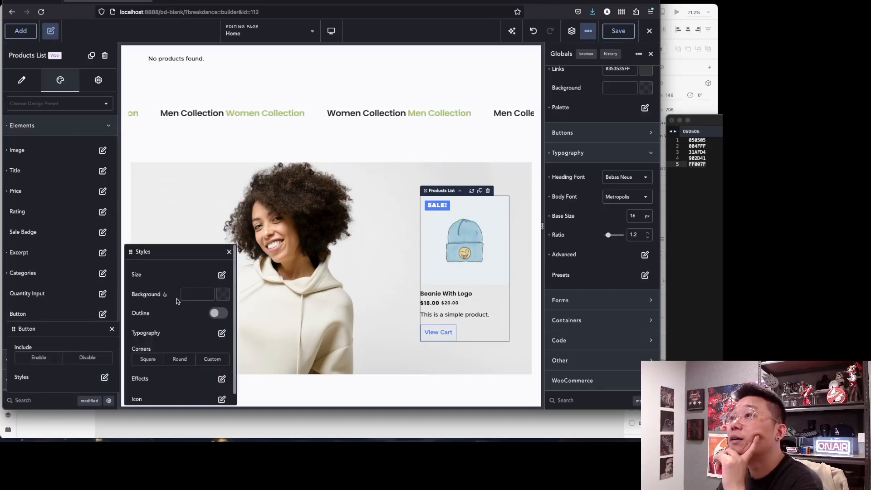
scroll(184, 344, down, 1)
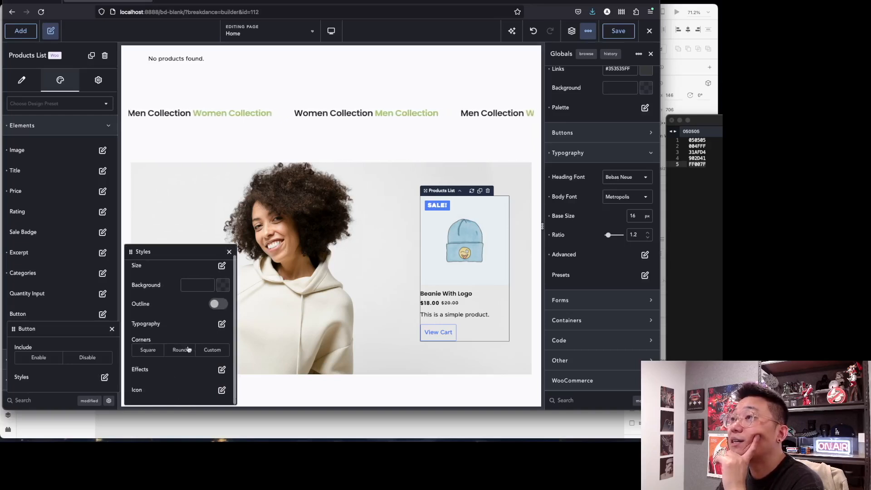
scroll(188, 349, up, 1)
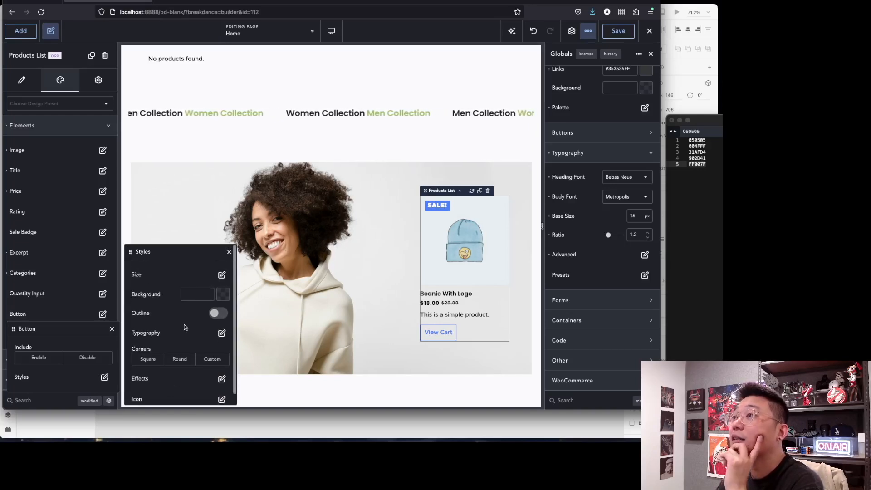
click(229, 252)
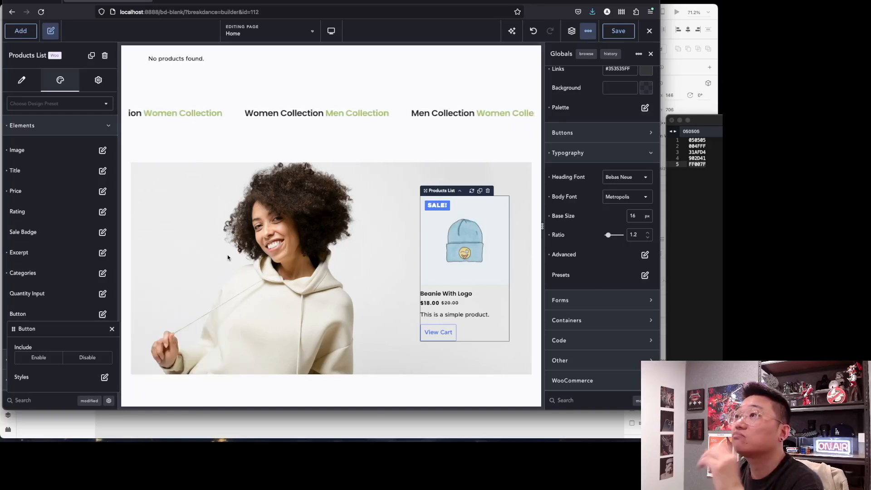
click(112, 329)
Review the restyled sections up to the hero and save the Home page.
scroll(408, 318, down, 10)
scroll(428, 321, up, 2)
scroll(468, 329, up, 3)
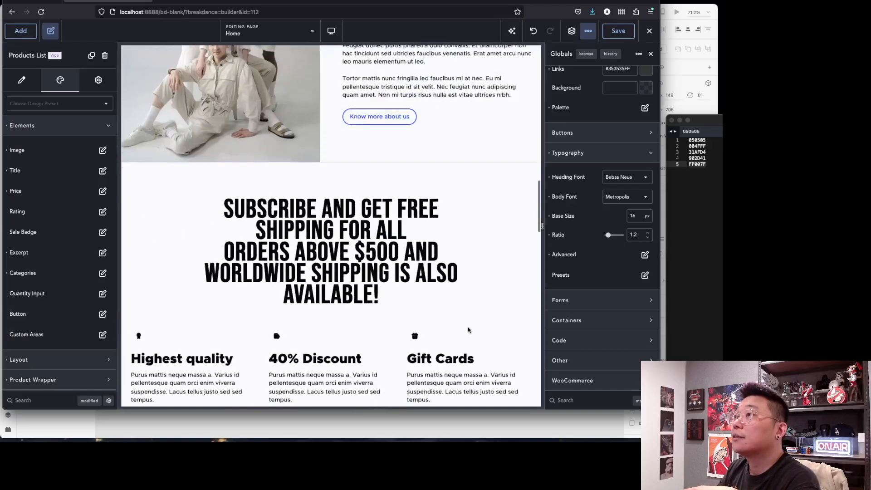
scroll(468, 330, up, 10)
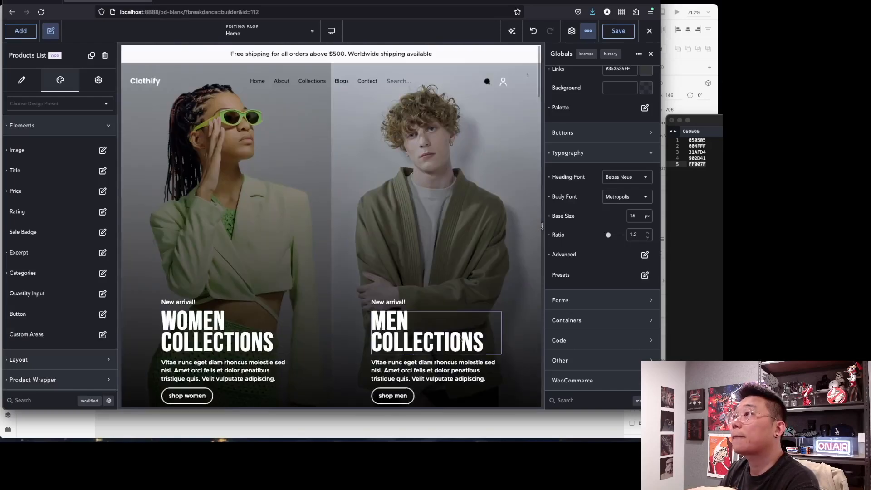
scroll(470, 331, down, 2)
click(618, 30)
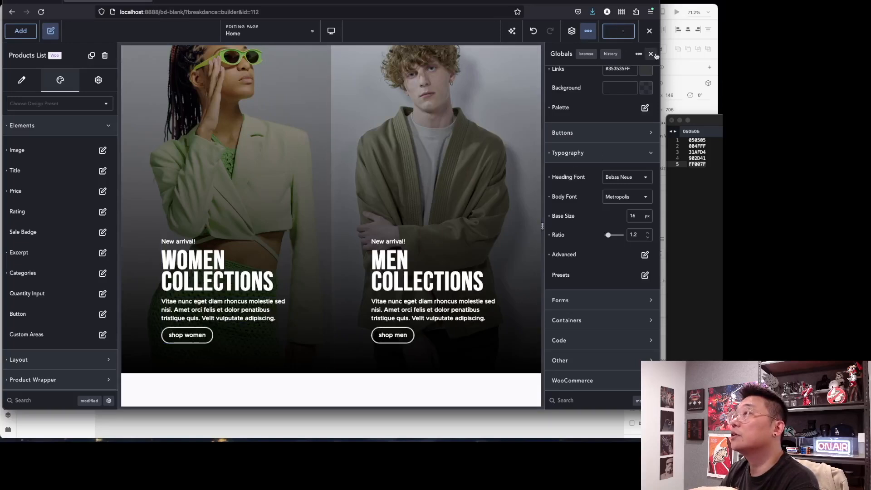
Set the hover outline color of the shop women button's Button Pill White preset to Pink and save the page.
scroll(342, 175, down, 5)
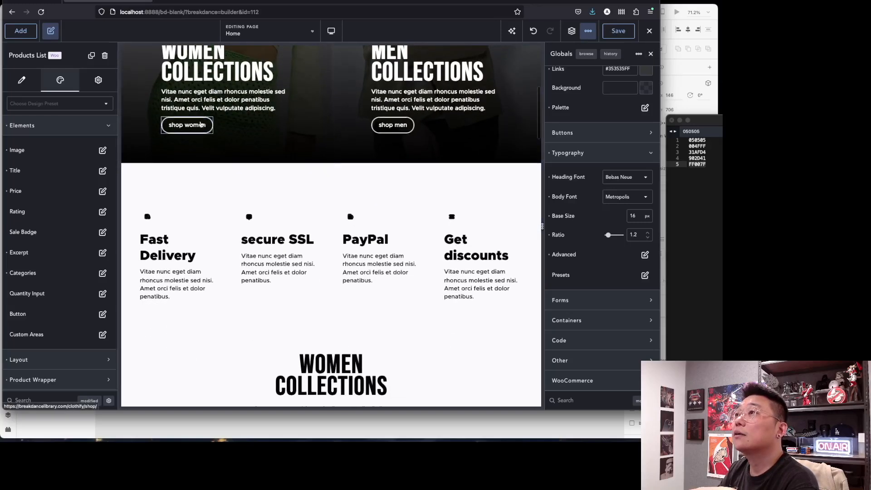
click(193, 130)
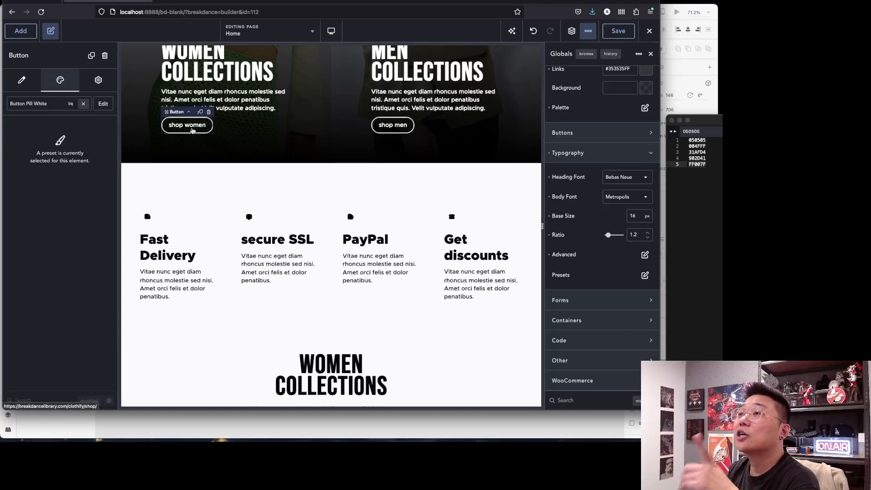
click(110, 106)
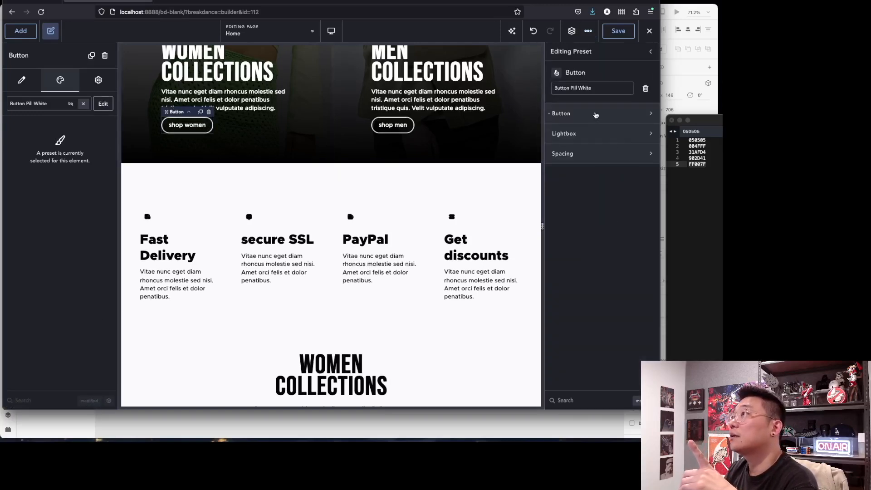
click(596, 115)
click(644, 162)
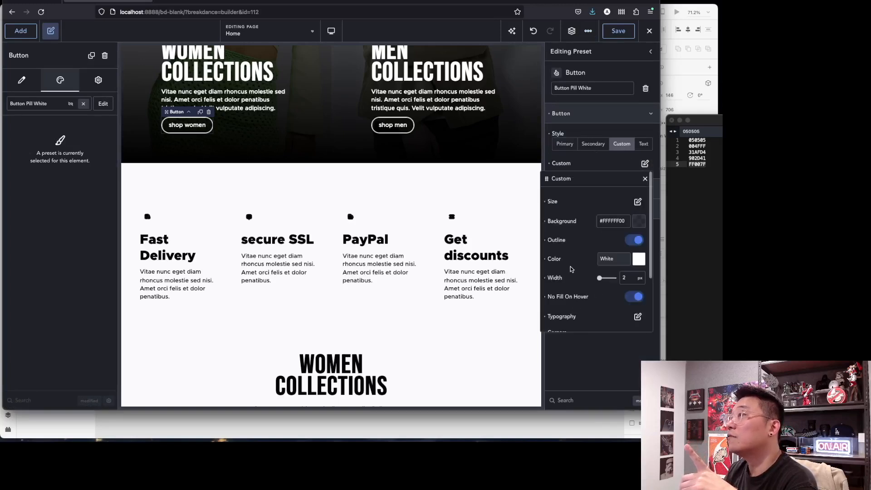
scroll(593, 310, down, 1)
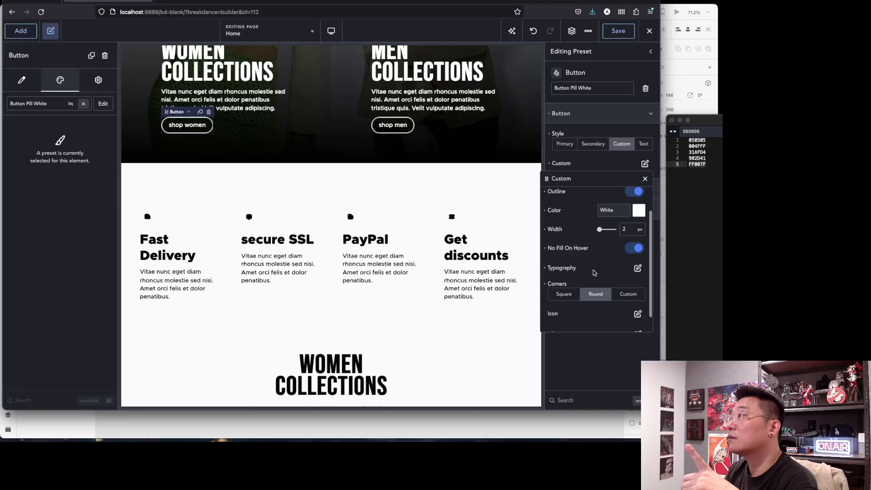
scroll(606, 254, up, 1)
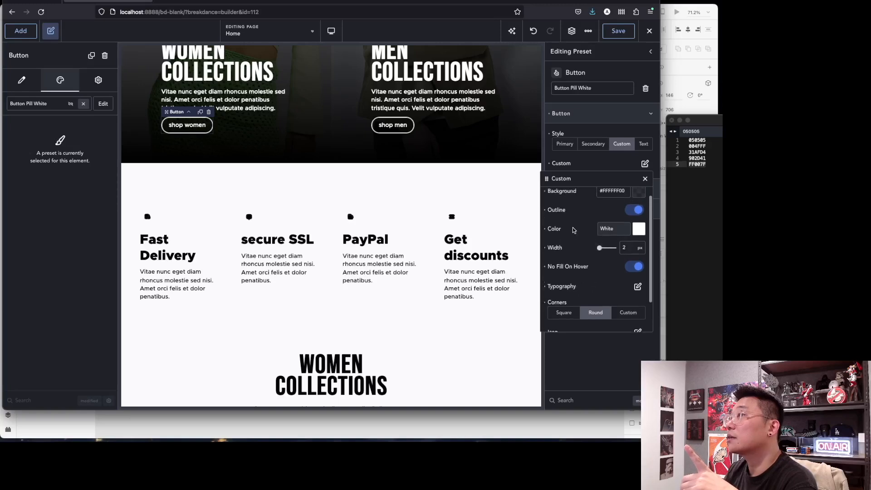
scroll(577, 230, up, 1)
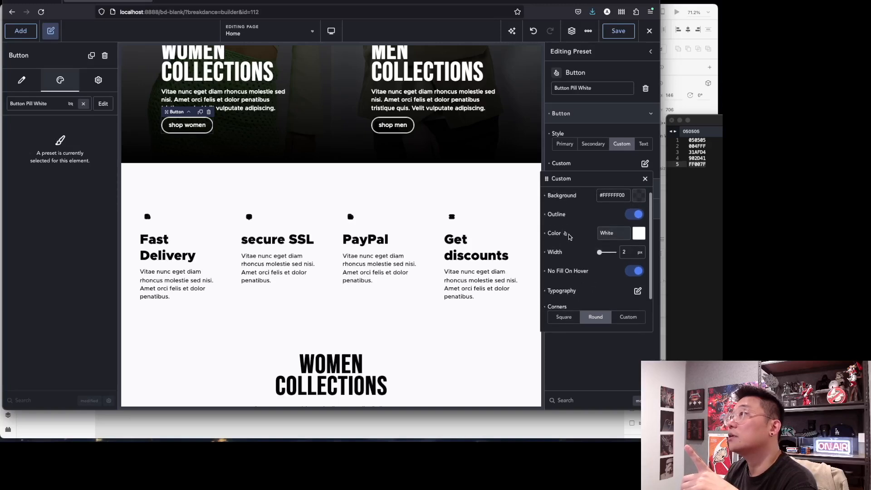
click(565, 235)
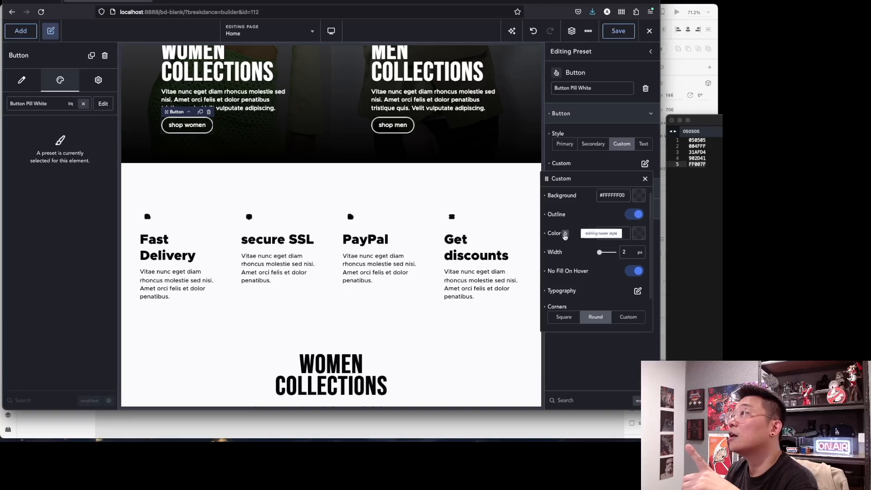
click(639, 236)
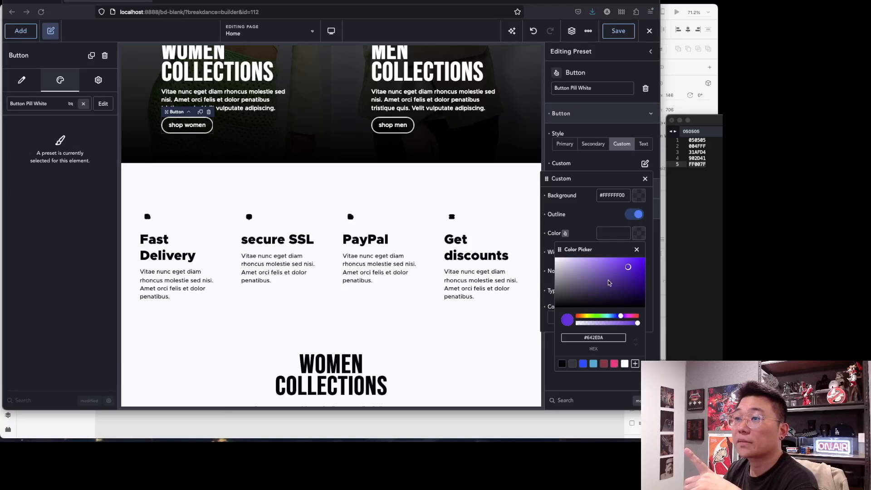
click(615, 364)
click(583, 221)
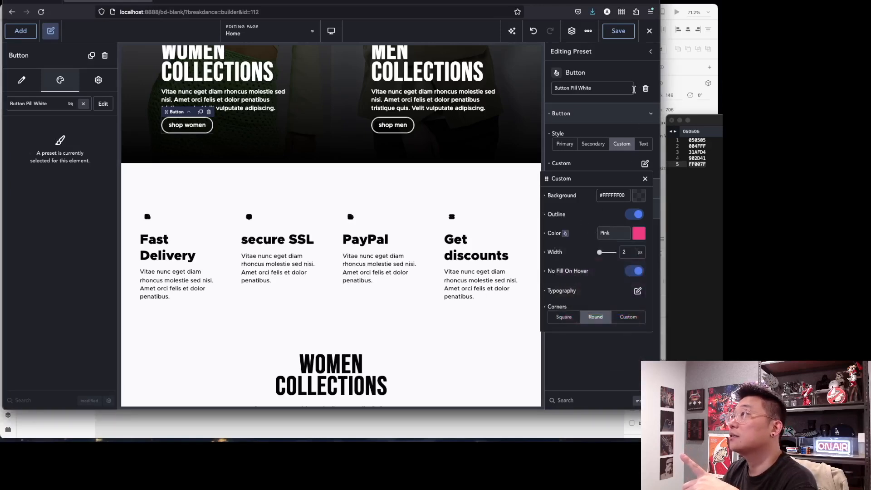
click(624, 36)
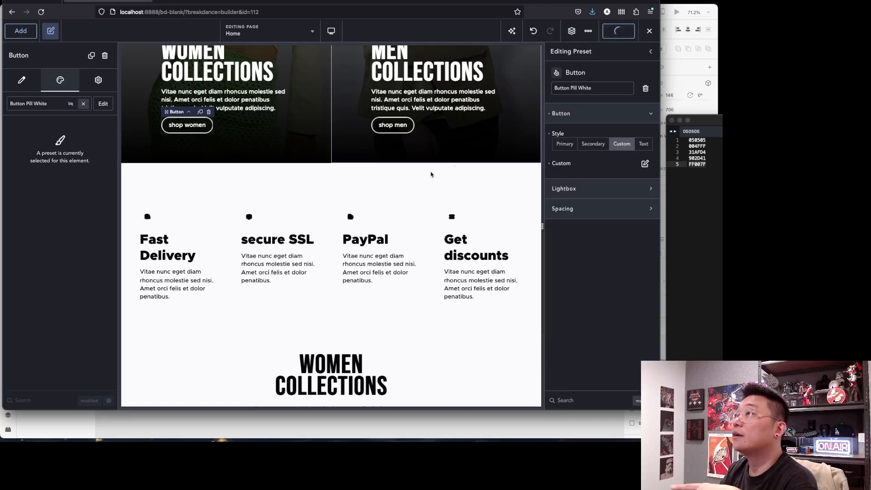
click(276, 178)
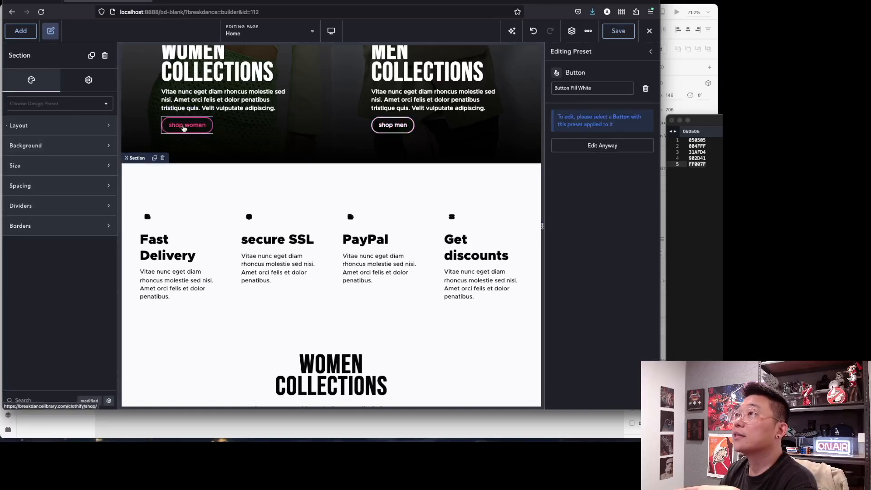
Set the hover outline color of the Know more about us button's Button Pill Blue preset to Light Blue.
scroll(395, 227, down, 1)
scroll(393, 229, down, 2)
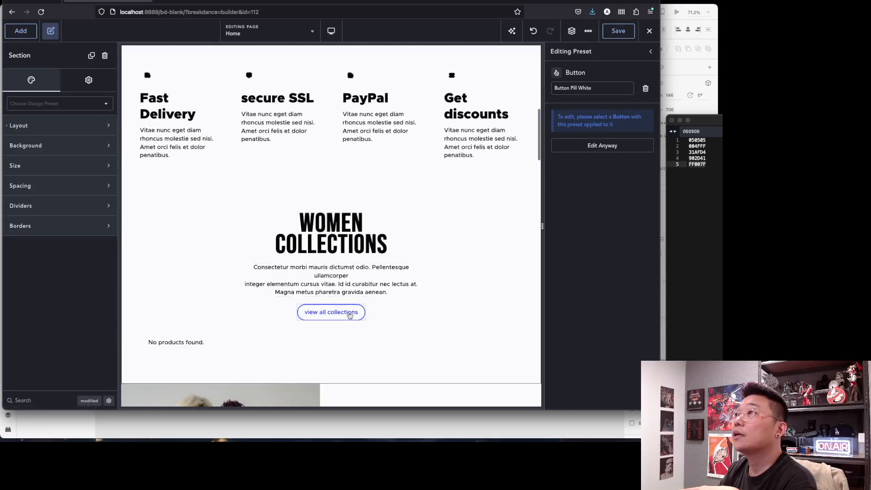
scroll(454, 323, down, 7)
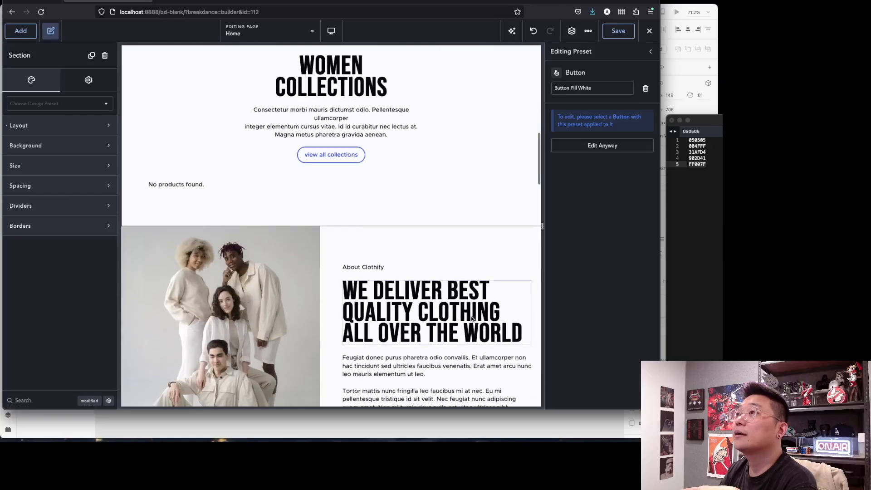
scroll(457, 316, down, 4)
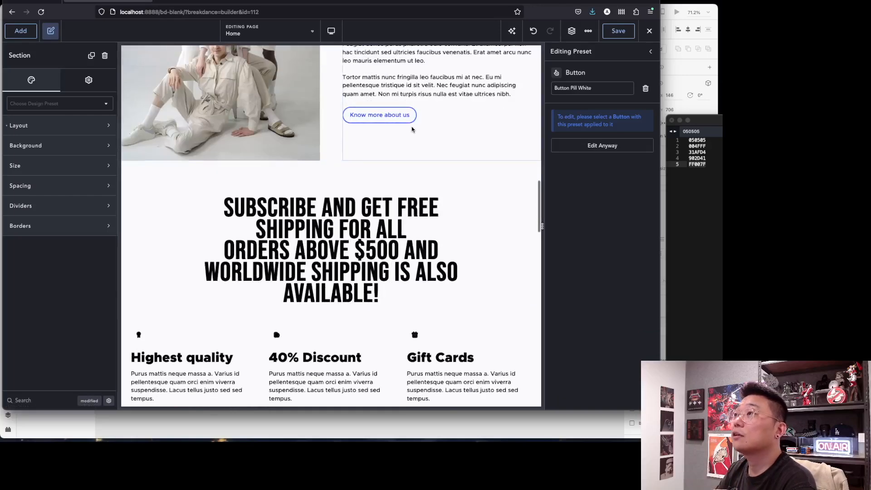
scroll(477, 220, down, 8)
scroll(477, 220, up, 8)
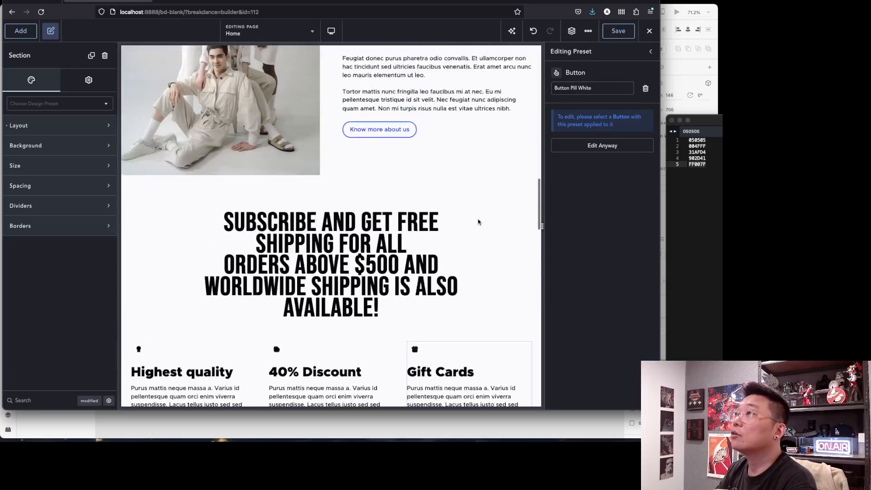
click(406, 138)
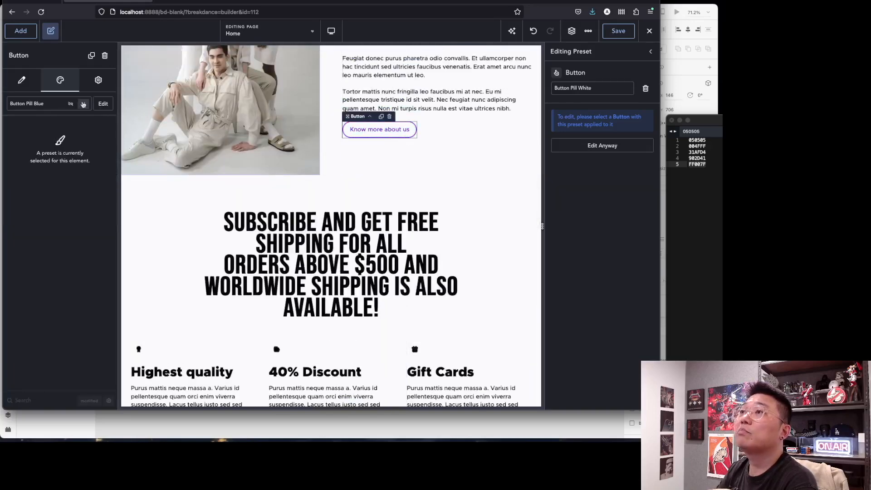
click(104, 105)
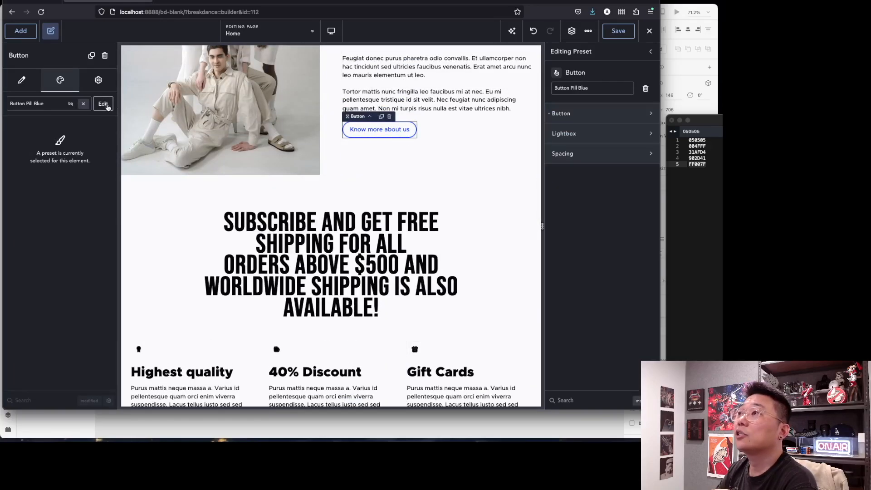
click(589, 119)
click(644, 163)
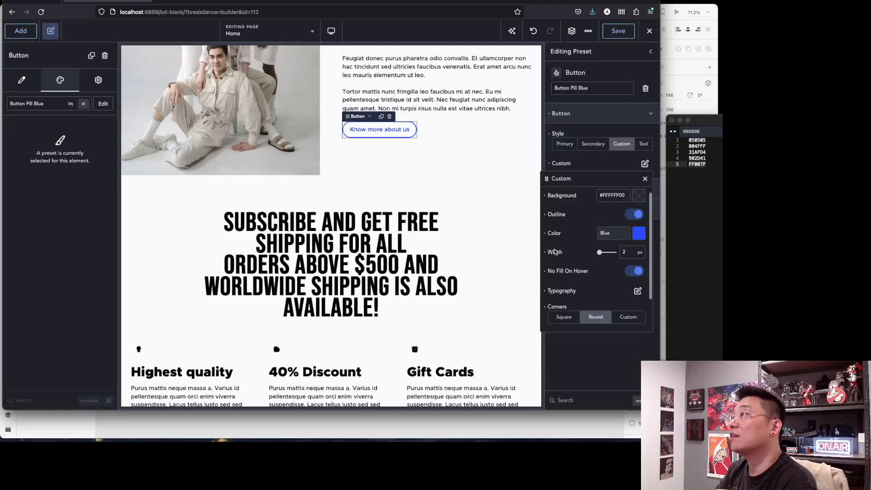
click(566, 235)
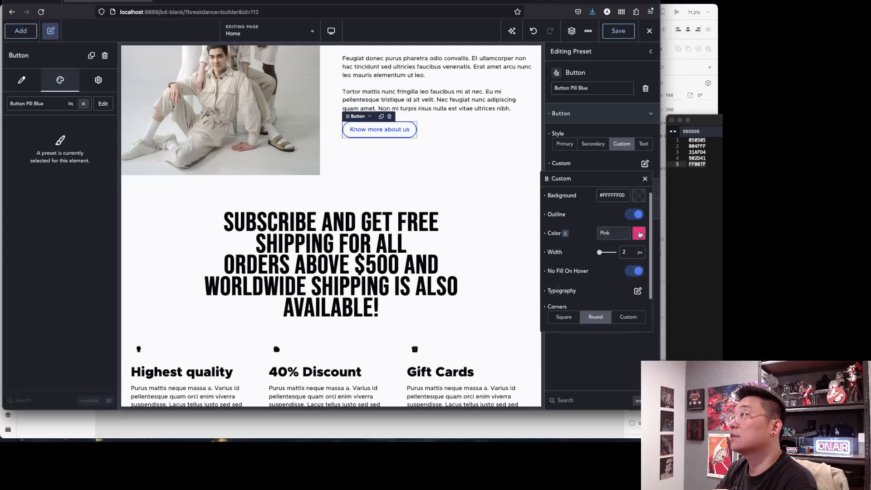
click(639, 233)
click(592, 364)
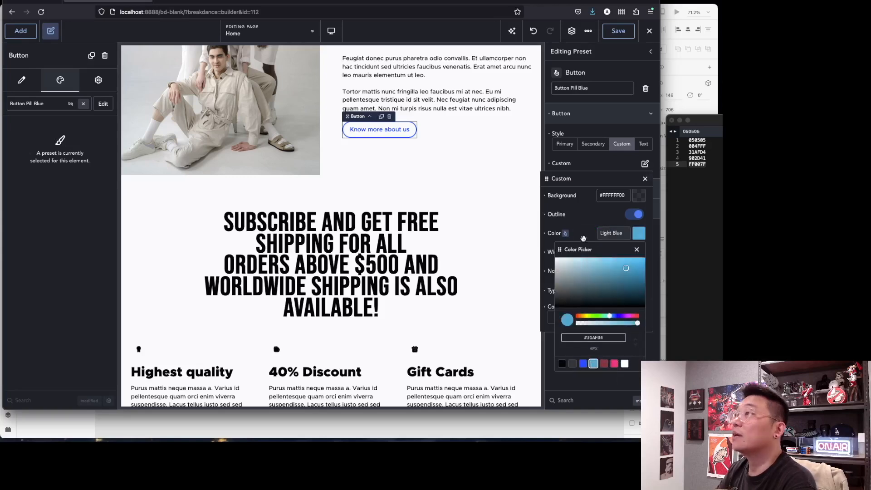
click(584, 220)
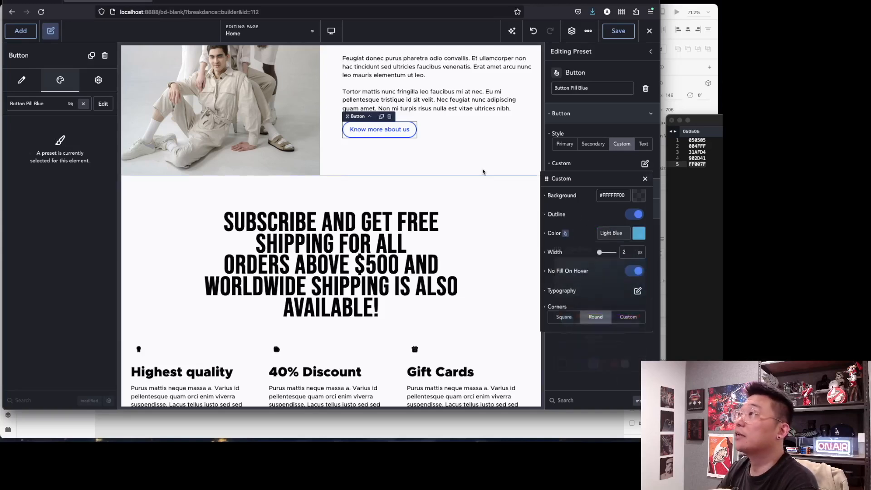
Save the Home page, exit the builder to WordPress and go to the list of all pages.
click(429, 151)
scroll(384, 180, down, 3)
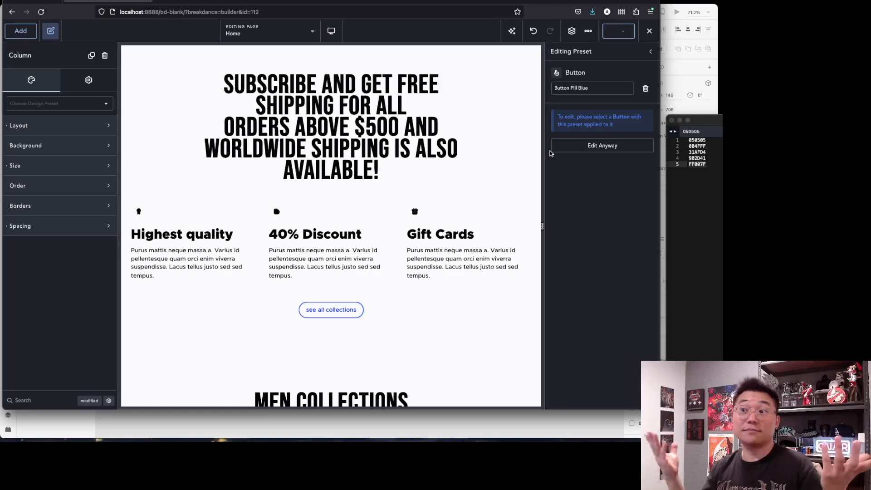
scroll(181, 290, up, 1)
scroll(183, 288, up, 10)
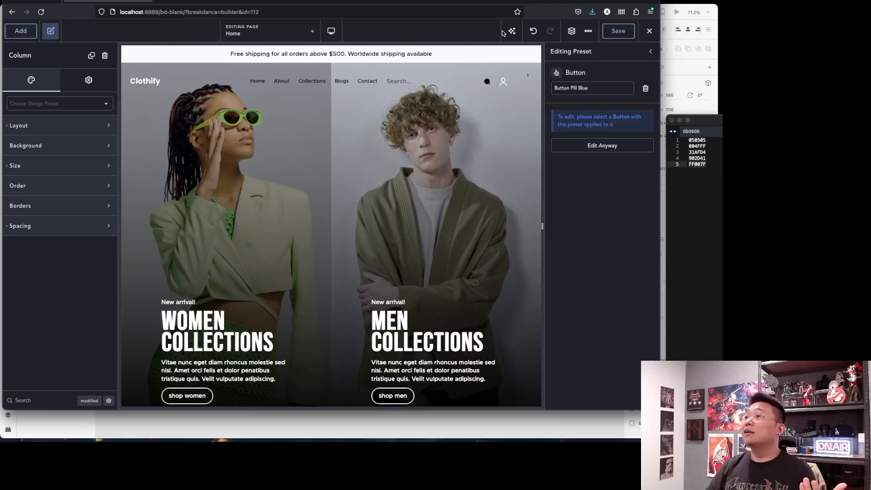
click(648, 31)
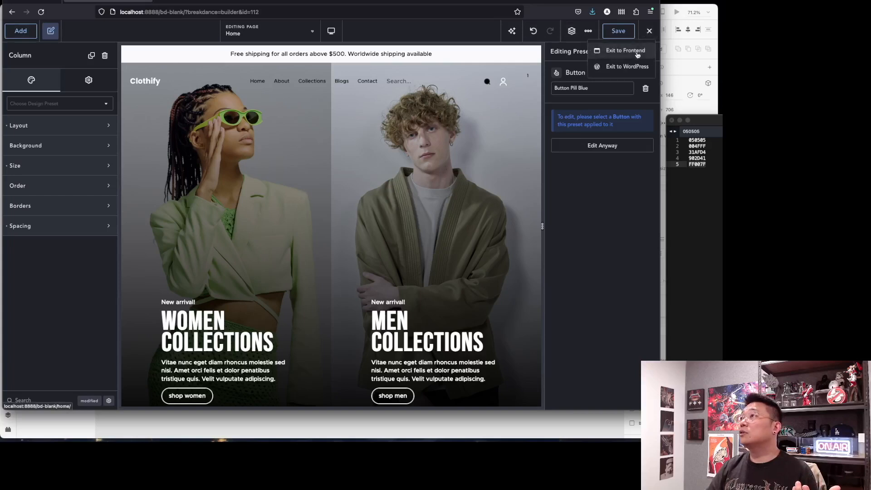
click(633, 66)
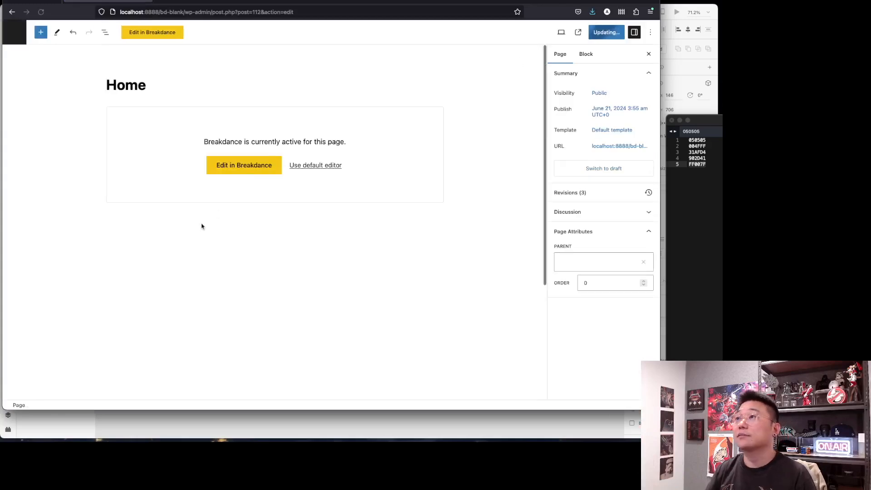
click(14, 32)
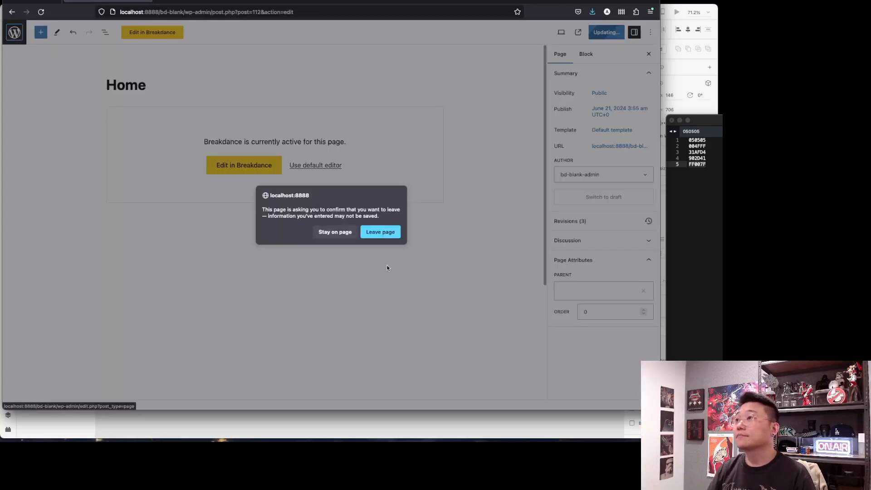
click(328, 233)
click(18, 37)
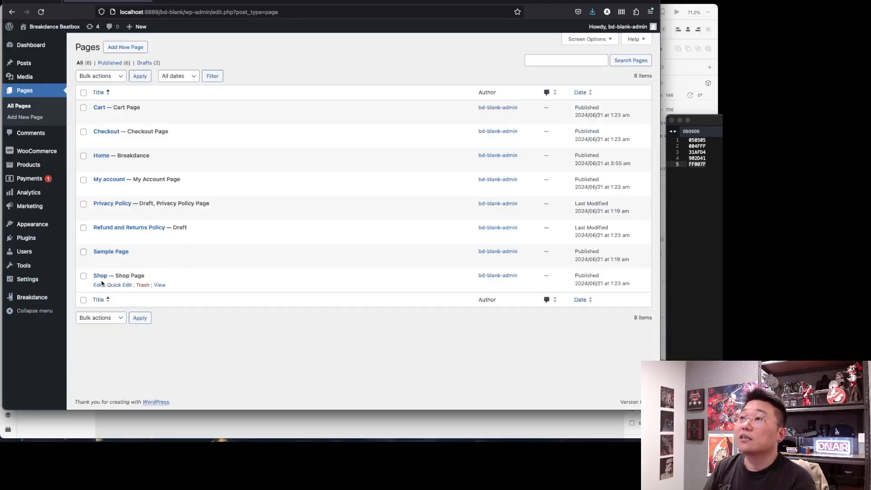
Create a Breakdance template for Shop Page & All Product Archives and open it in the builder.
mouse_move(48, 298)
click(102, 296)
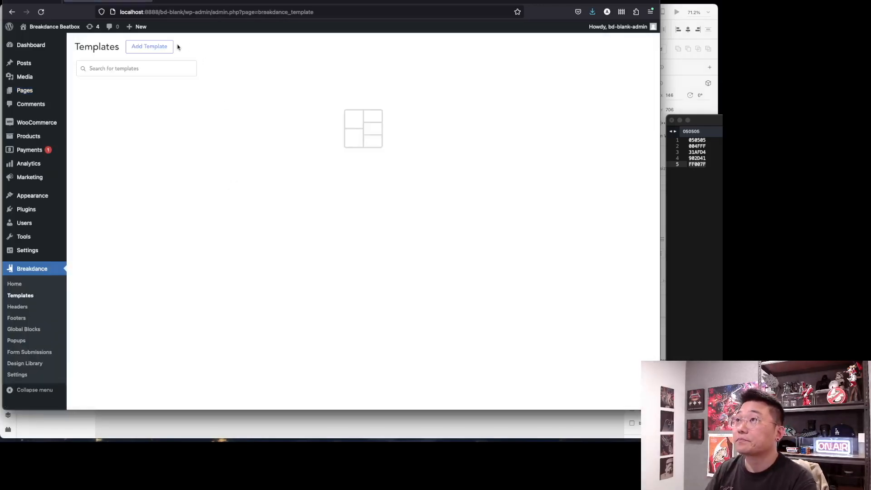
click(157, 45)
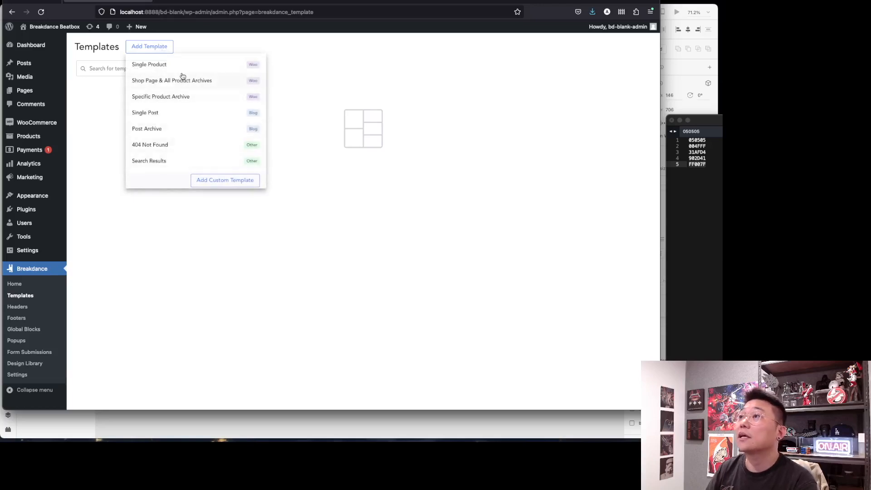
click(222, 82)
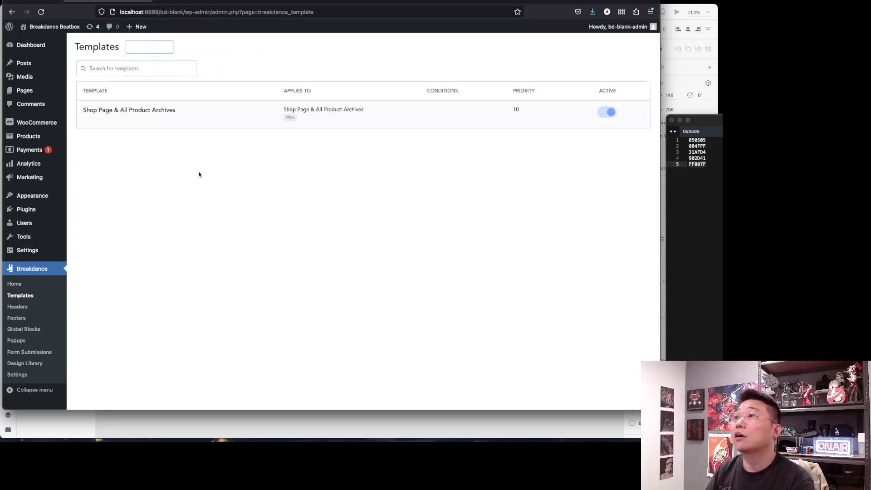
click(108, 120)
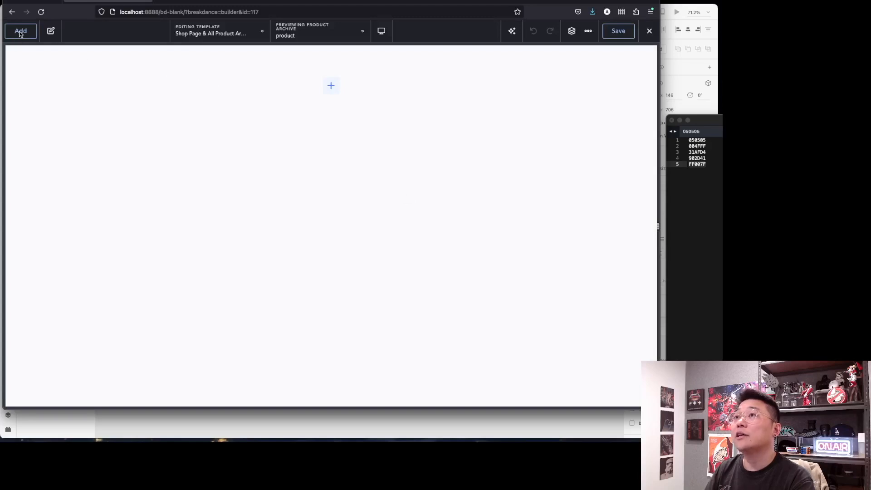
Add the We Deliver Best Quality Clothing All Over The World section from the Clothify design set's About page to the template.
click(20, 30)
click(84, 72)
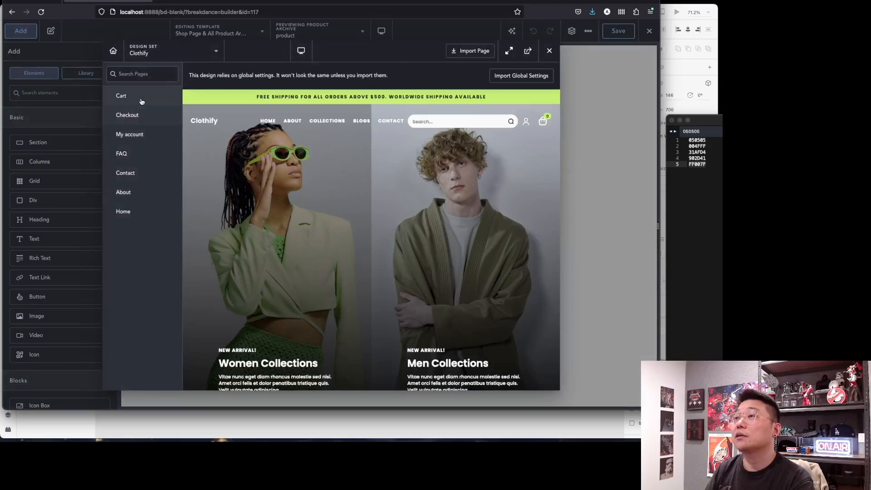
click(612, 188)
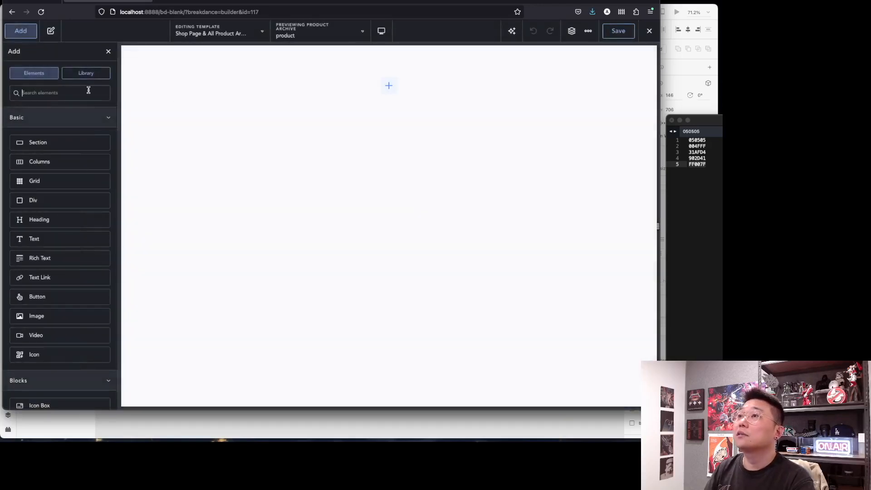
click(86, 73)
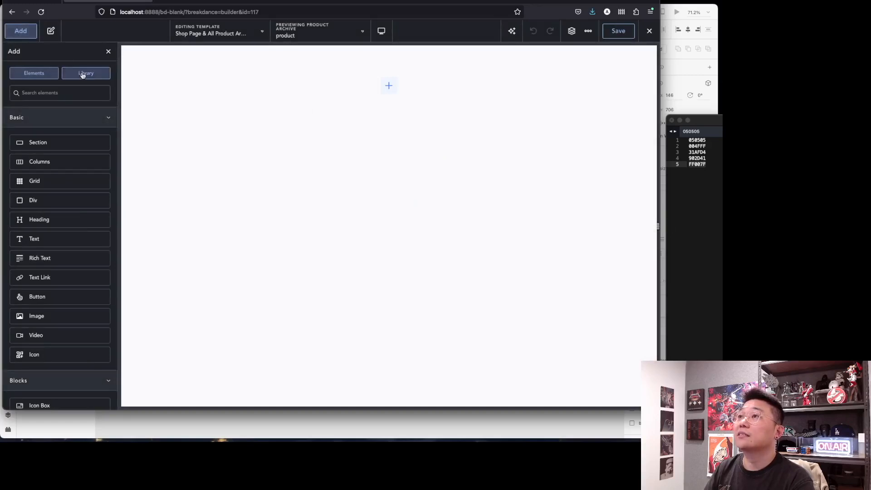
scroll(367, 188, down, 5)
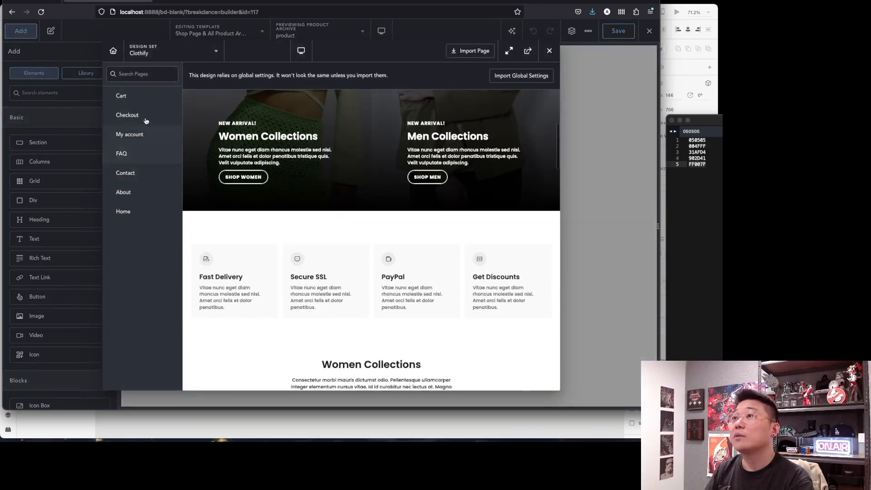
click(142, 187)
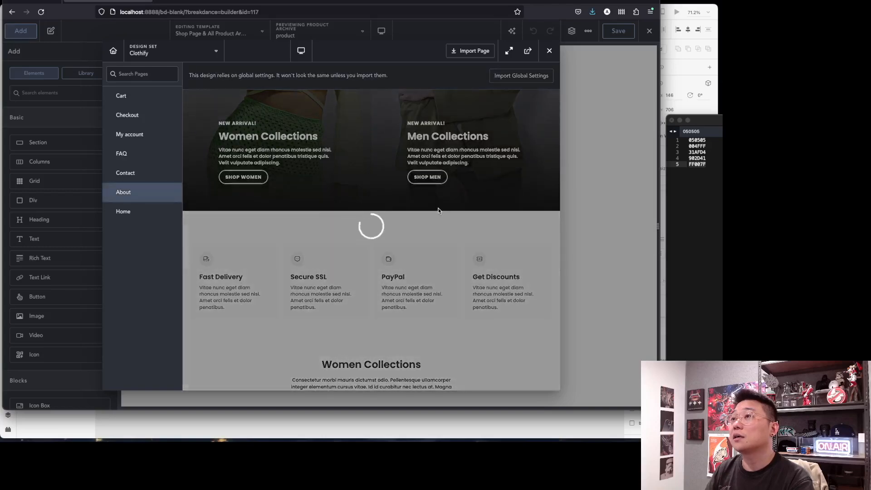
scroll(472, 215, down, 5)
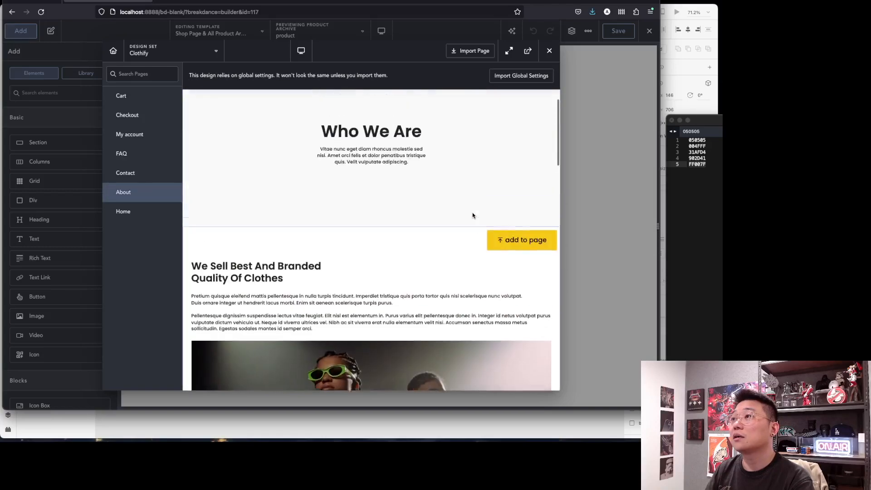
scroll(473, 213, down, 10)
scroll(474, 216, up, 5)
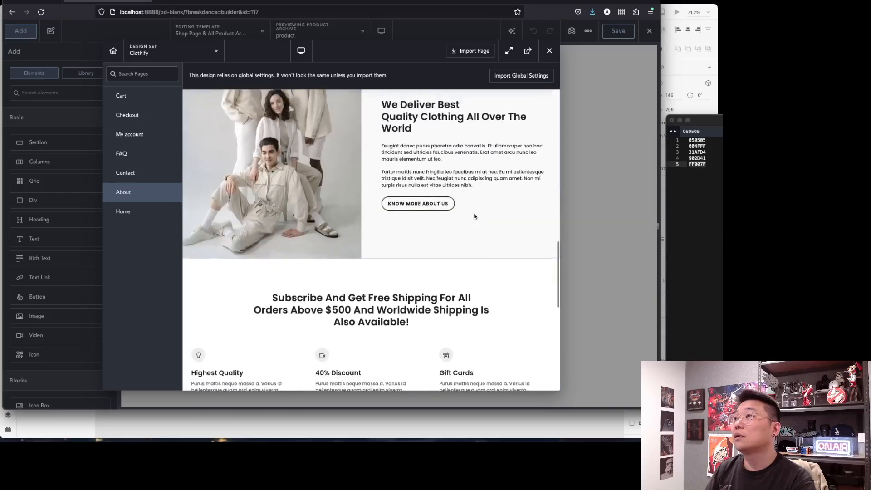
click(534, 155)
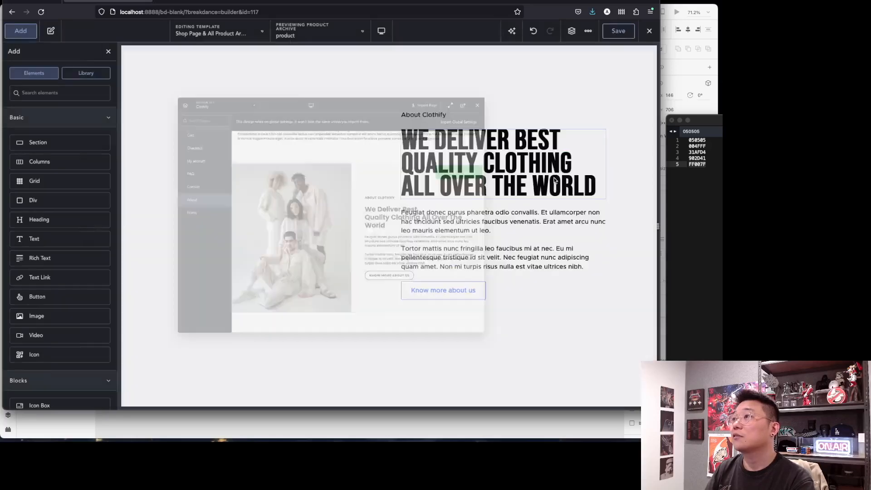
Try the Button Pill Blue preset on the Know more about us button and remove it again.
click(434, 297)
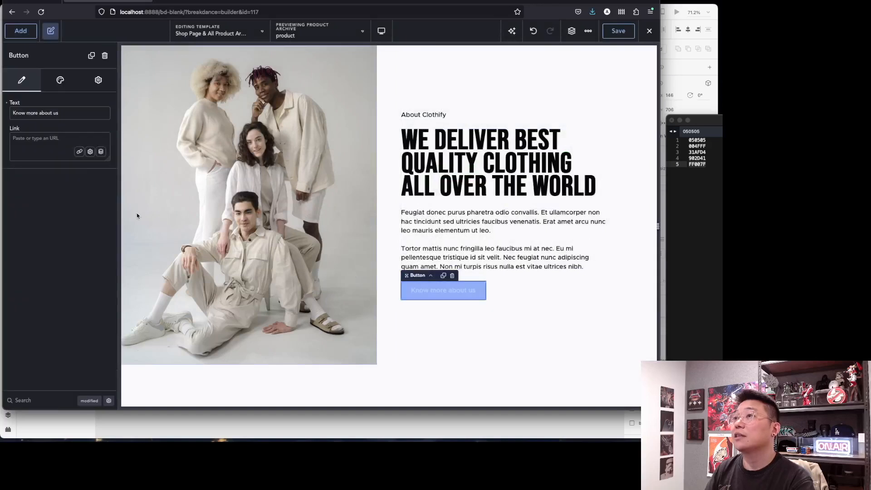
click(61, 80)
click(52, 104)
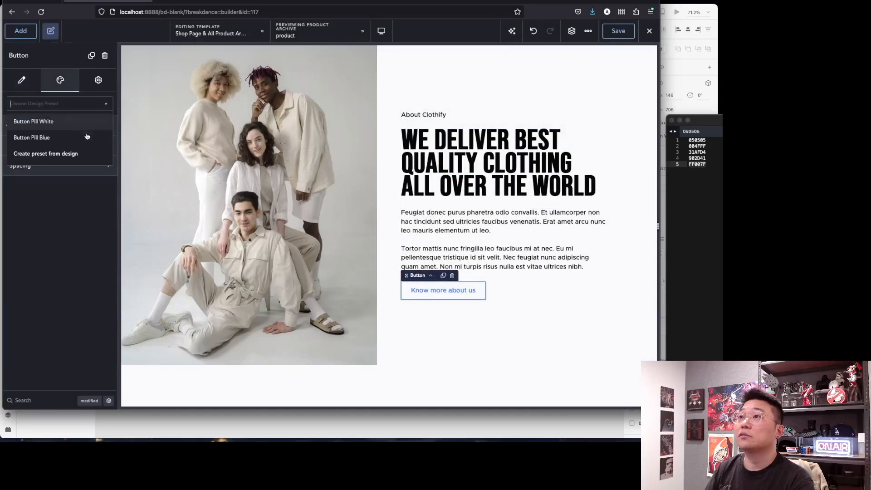
click(41, 121)
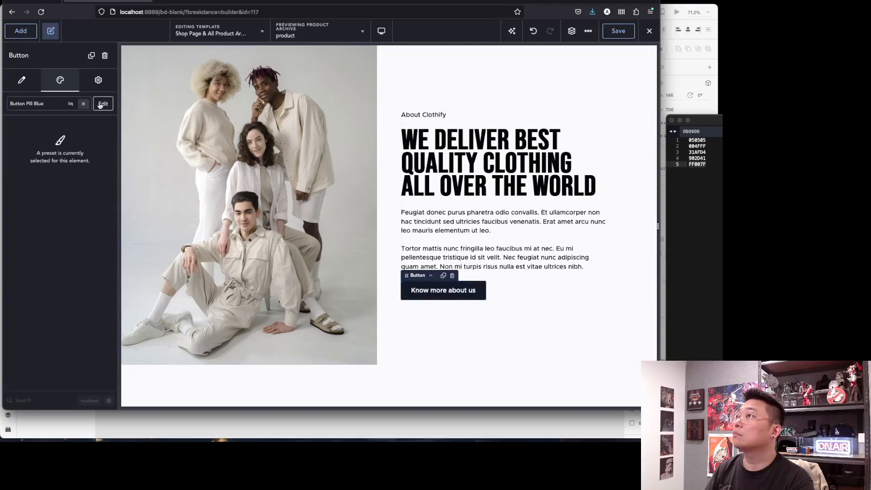
click(83, 103)
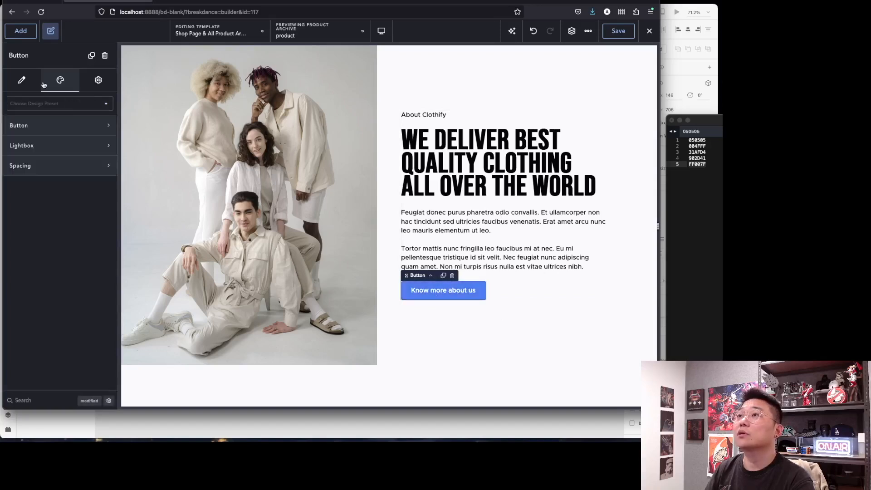
Save the template and try the Button Pill White preset on the Know more about us button.
click(612, 33)
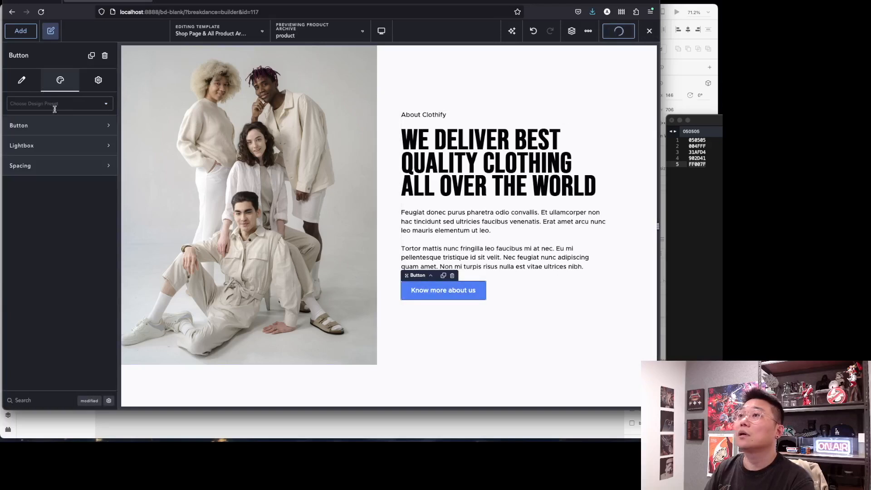
click(97, 104)
click(54, 121)
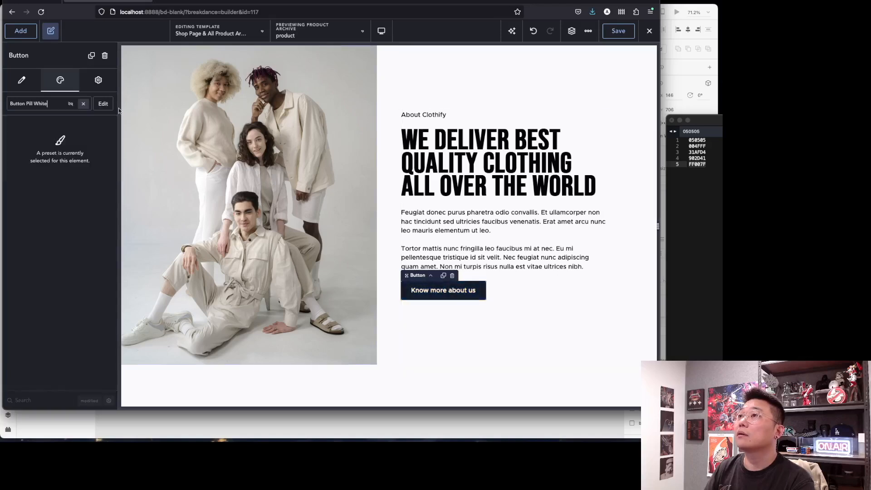
Inspect the Button Pill White preset's custom style settings and preview the button against the light background.
click(100, 103)
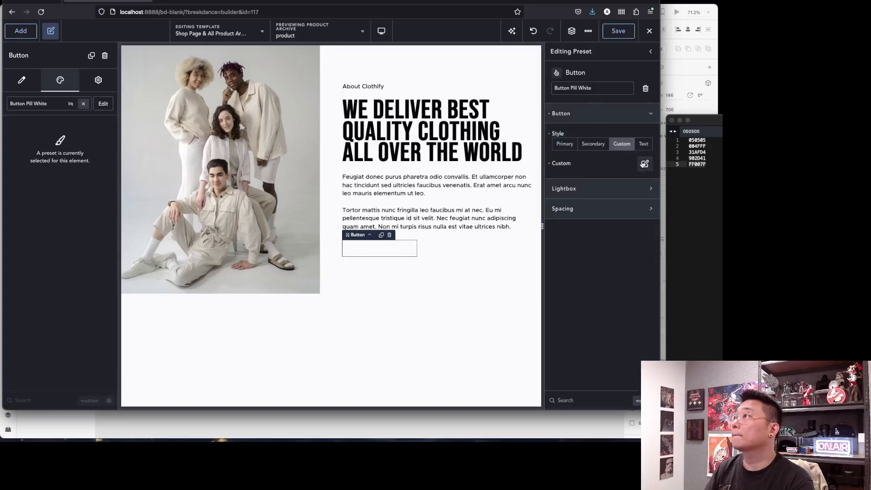
click(644, 163)
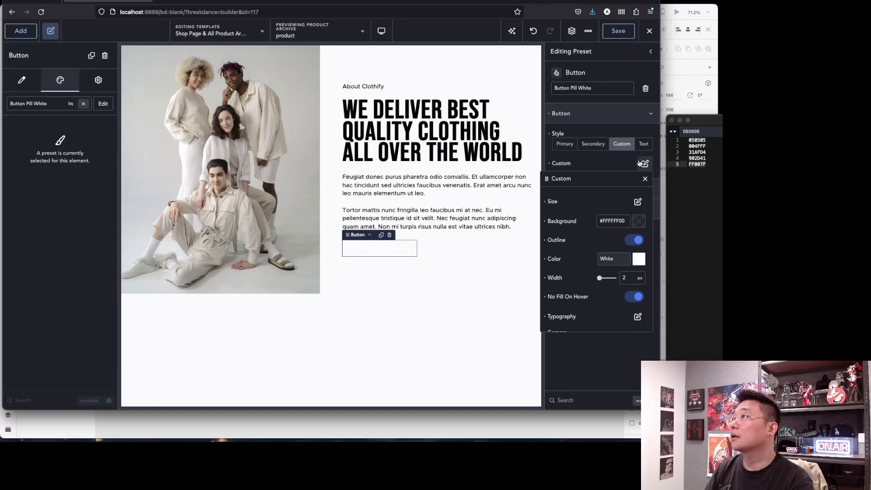
click(334, 287)
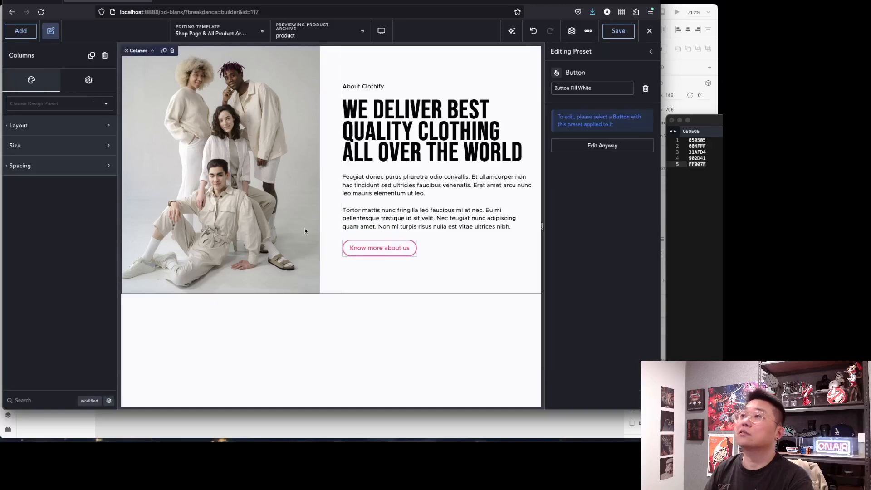
click(64, 104)
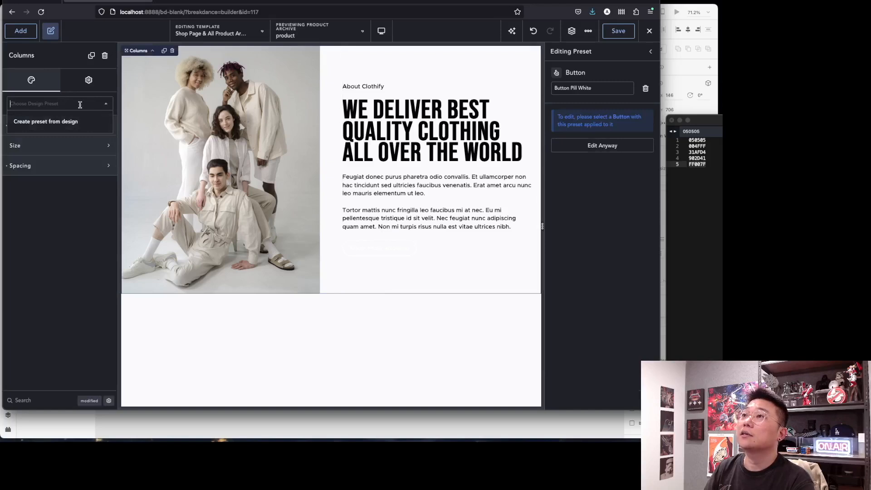
click(394, 249)
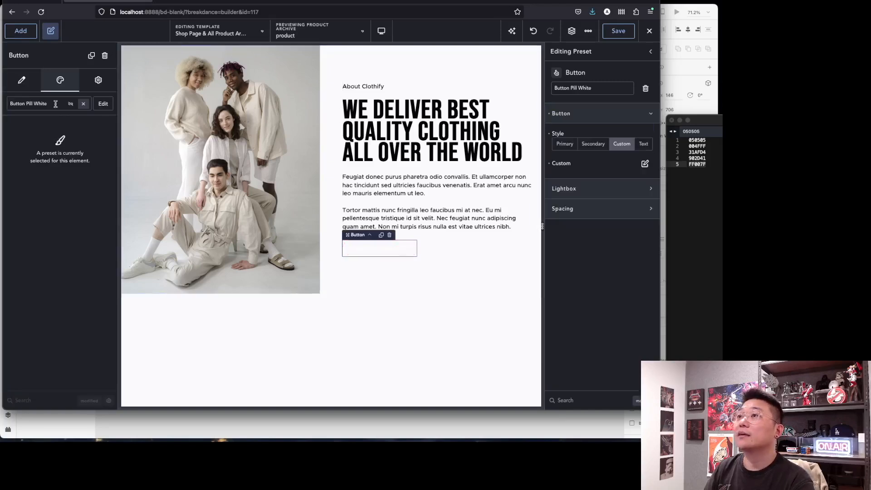
Switch the Know more about us button to the Button Pill Blue preset, leave preset editing and save the template.
click(83, 103)
click(86, 103)
click(68, 122)
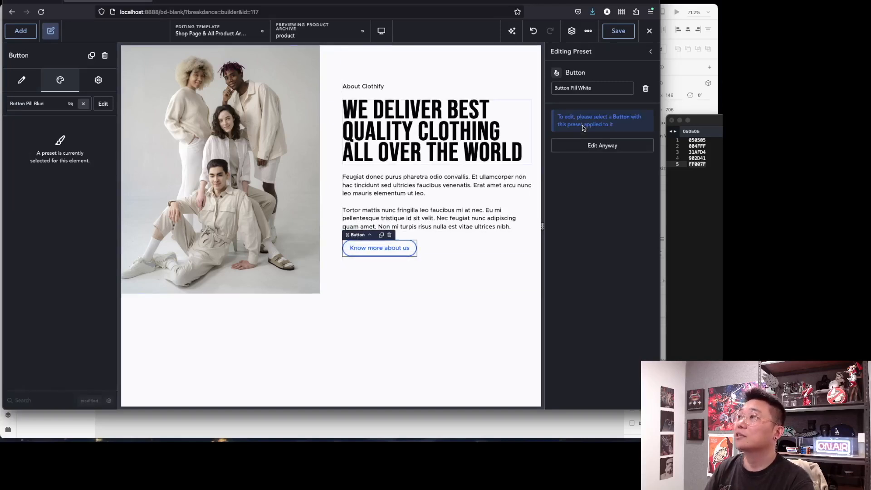
click(32, 84)
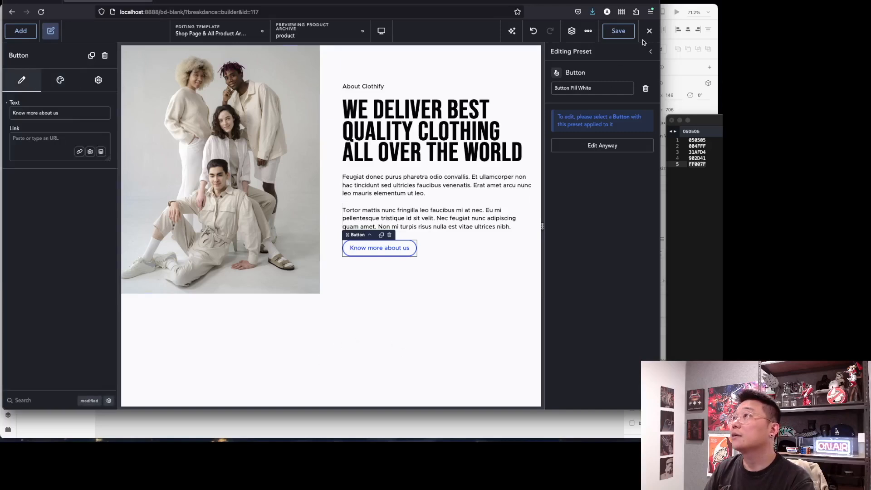
click(651, 53)
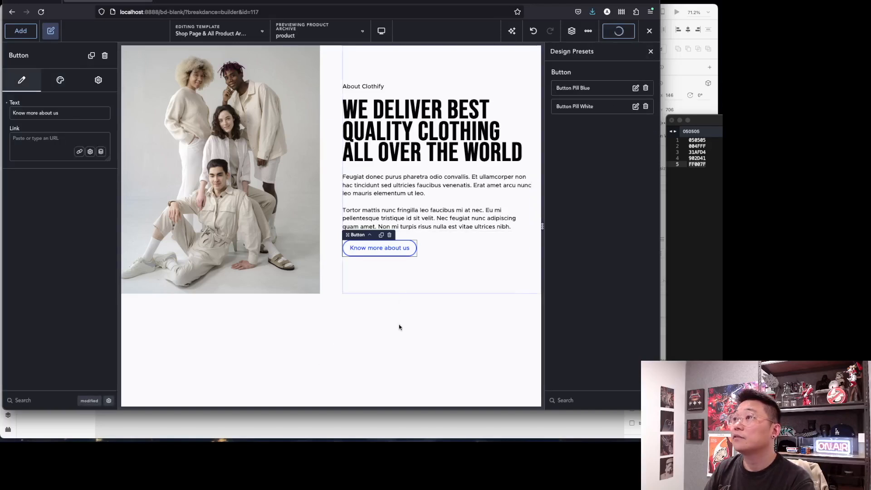
Collapse the About Clothify section in the structure tree and add a new empty section below it.
click(571, 31)
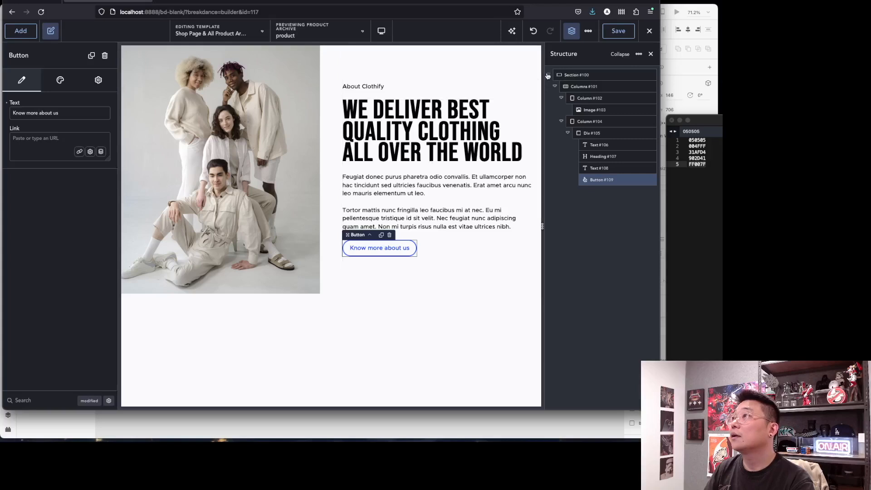
click(548, 74)
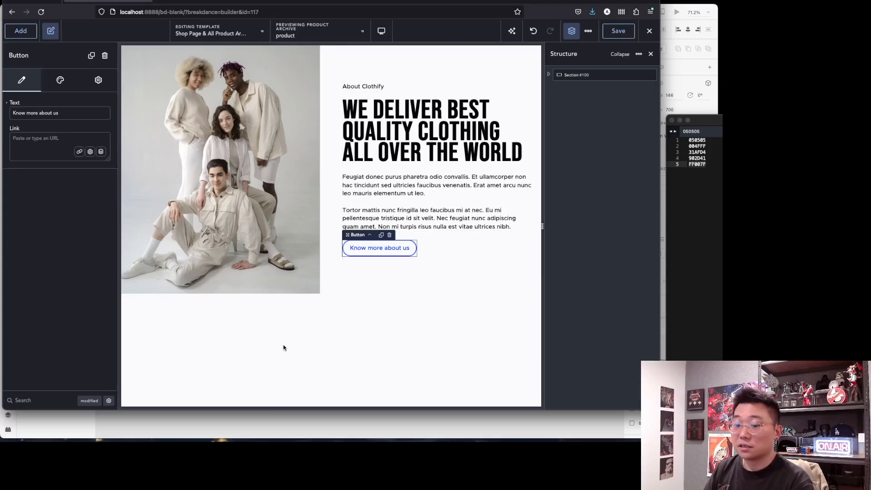
text(a)
text(se)
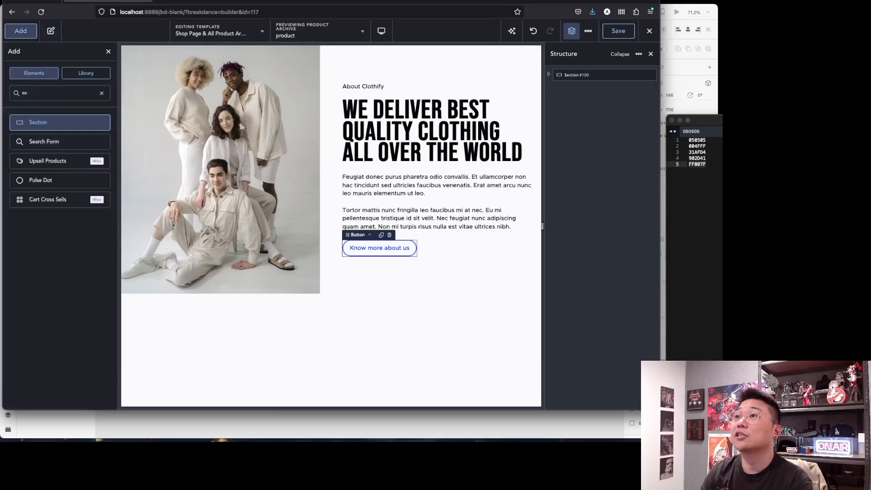
key(Return)
Try a Post Loop Builder element in the new empty section and remove it again.
key(a)
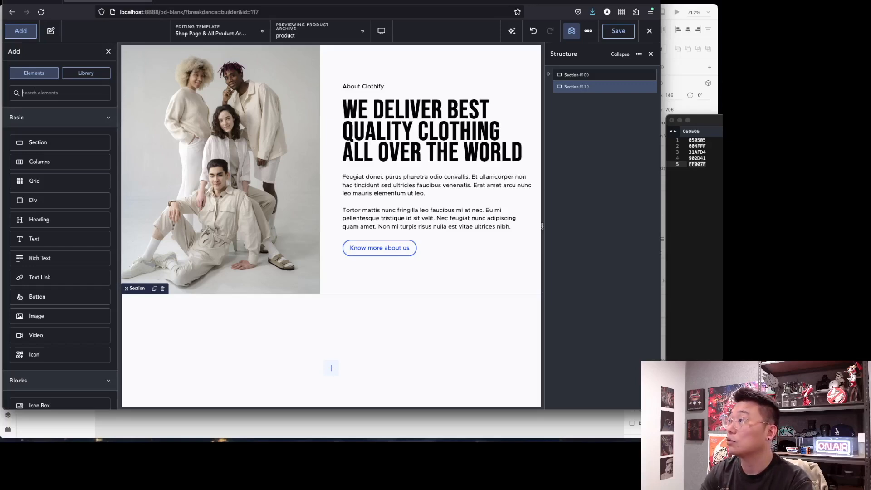
text(ar)
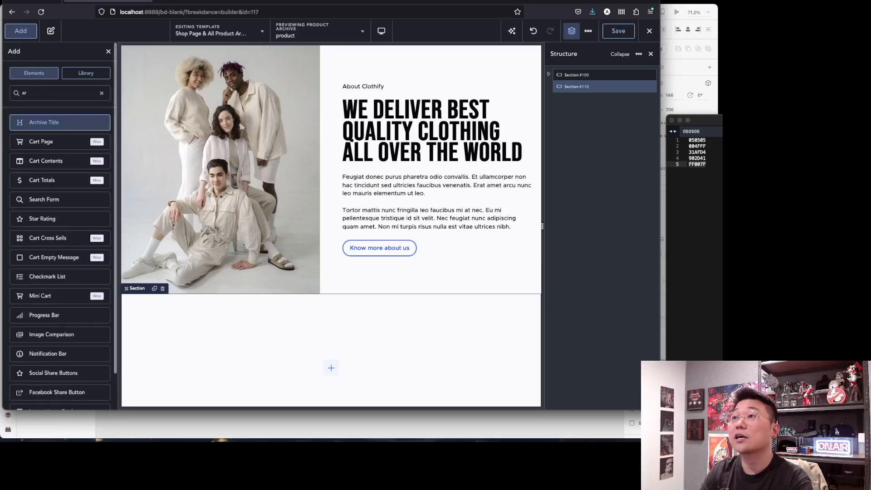
text(chi)
key(BackSpace)
key(BackSpace)
key(BackSpace)
key(BackSpace)
key(BackSpace)
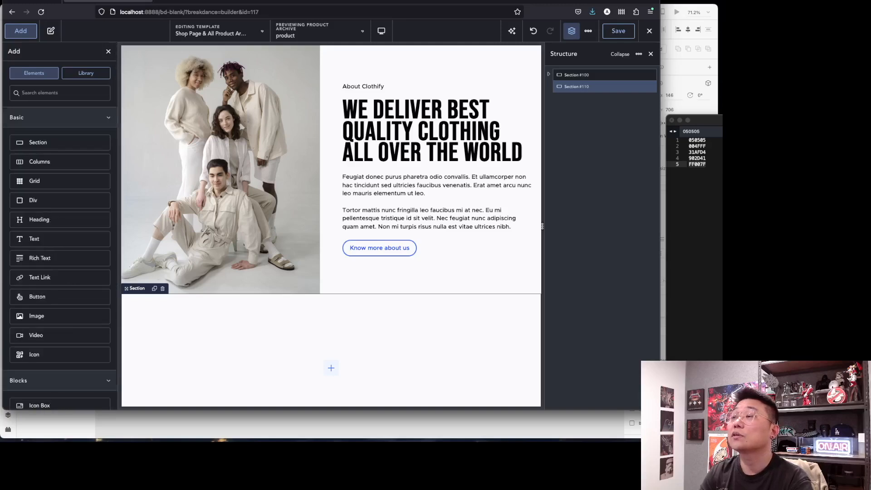
text(loo)
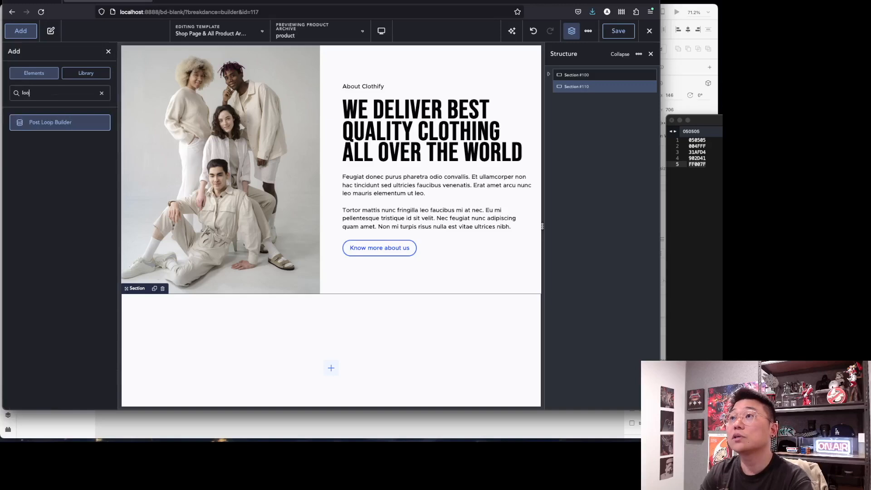
click(60, 122)
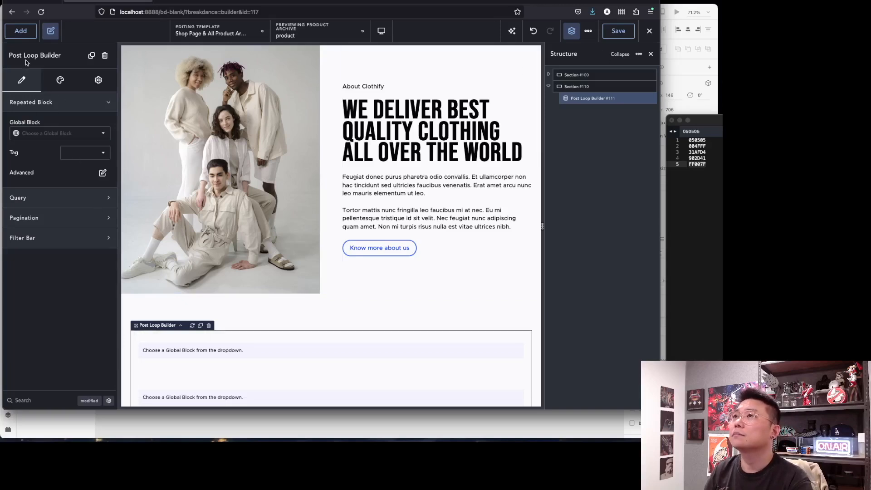
click(208, 325)
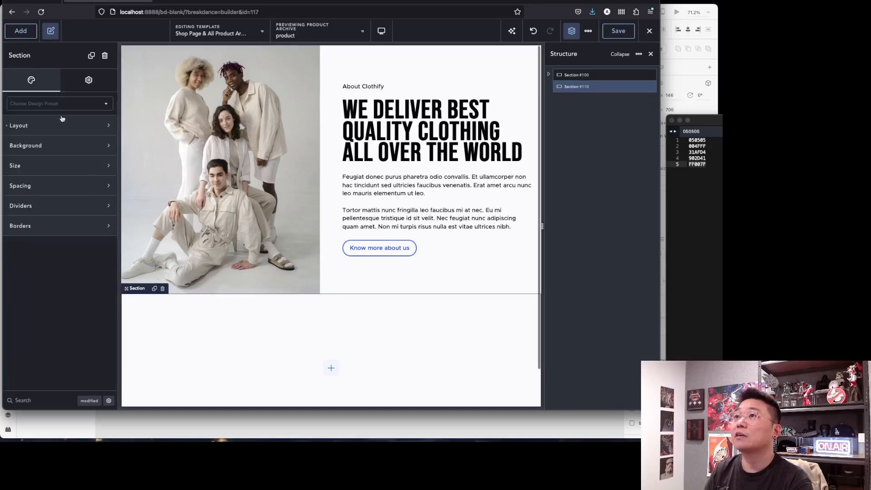
Add the WooCommerce Shop Page element to the new section below the About Clothify section.
click(20, 31)
scroll(38, 338, down, 10)
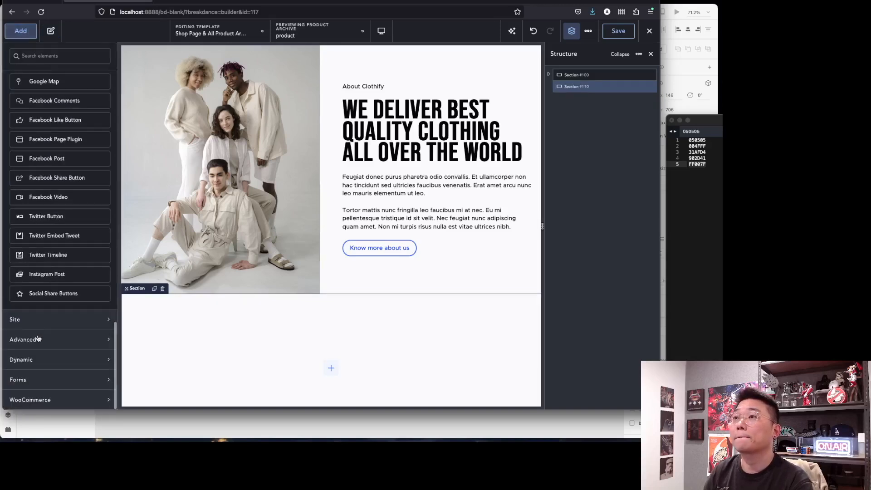
click(36, 398)
scroll(68, 227, down, 8)
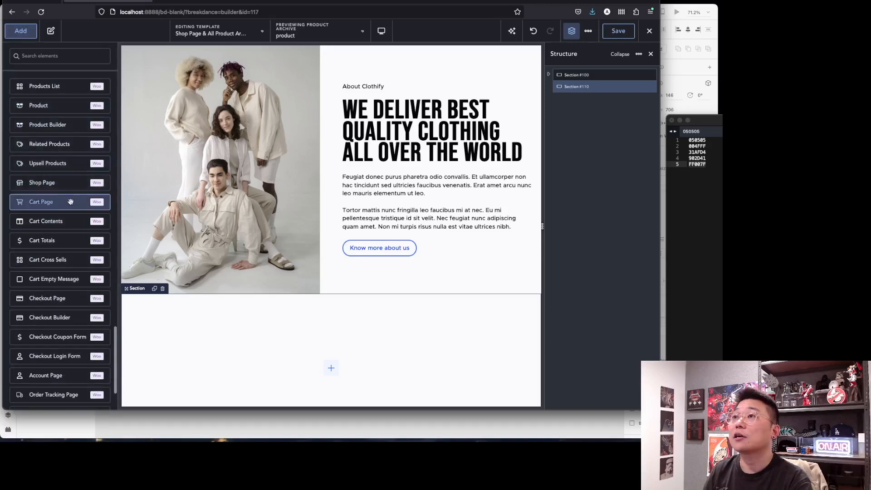
click(69, 186)
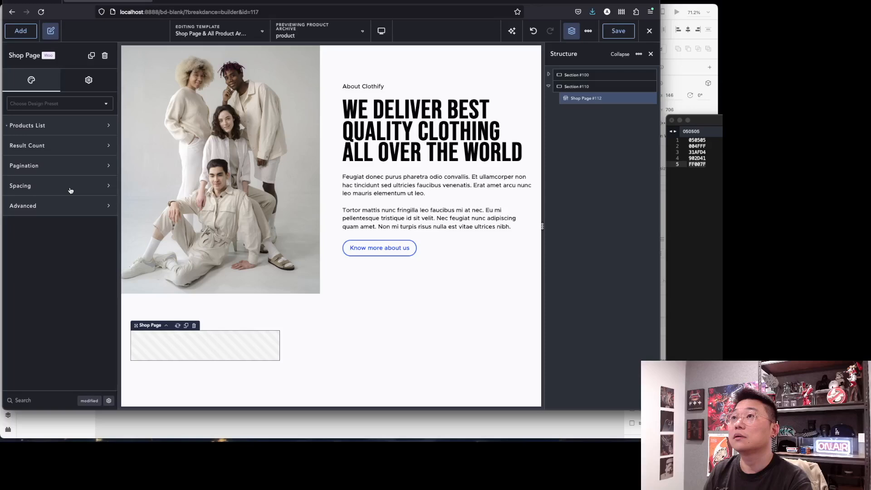
Save the template, review the shop page's product grid down to its pagination, and exit the builder to WordPress.
scroll(335, 190, down, 8)
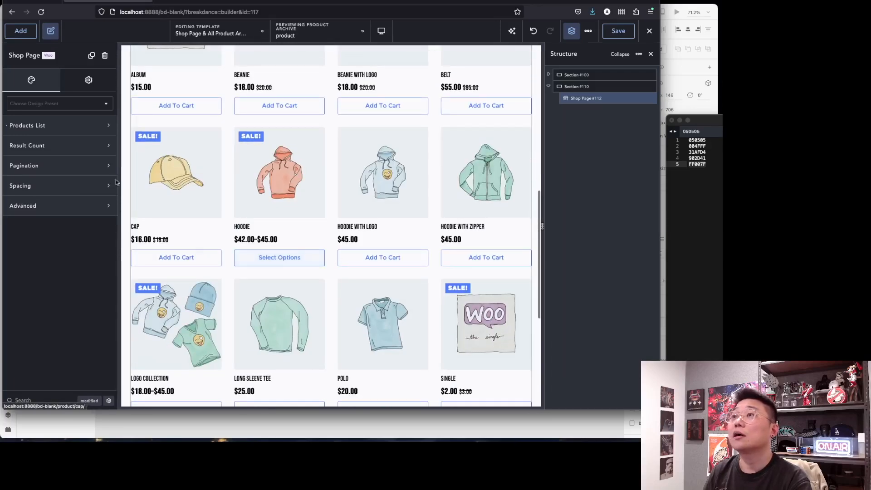
key(super+s)
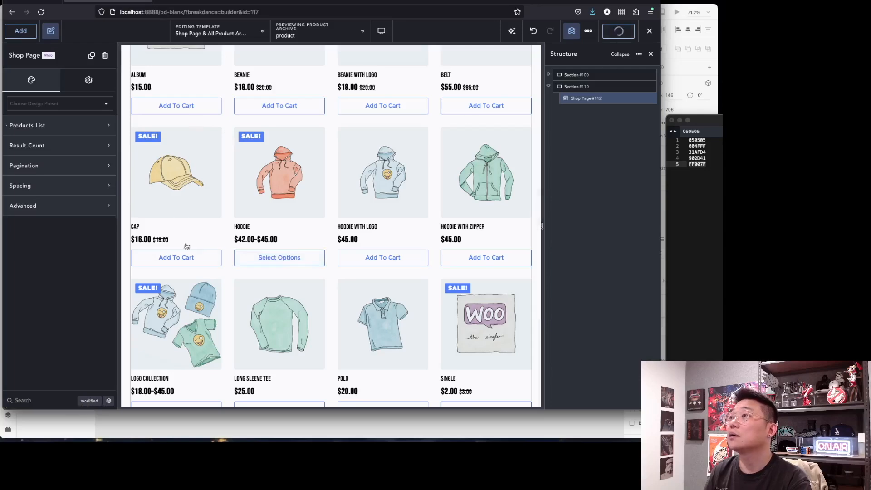
scroll(230, 257, down, 5)
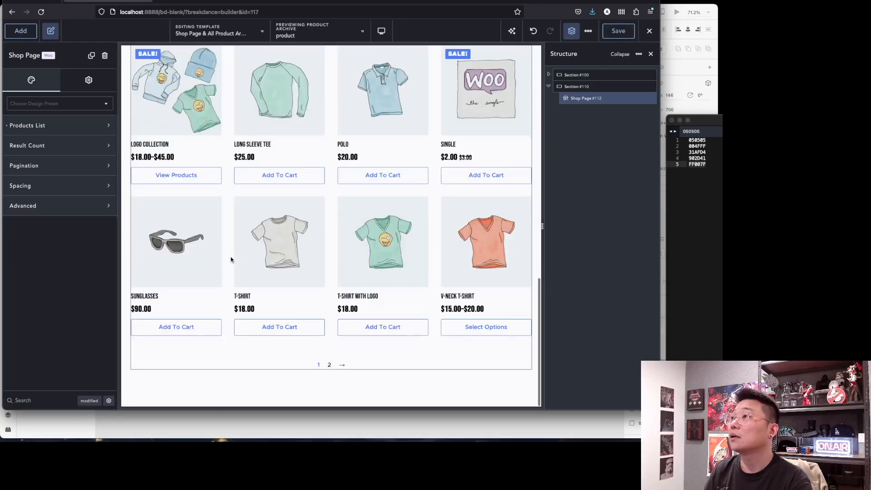
scroll(230, 257, up, 12)
scroll(393, 260, up, 2)
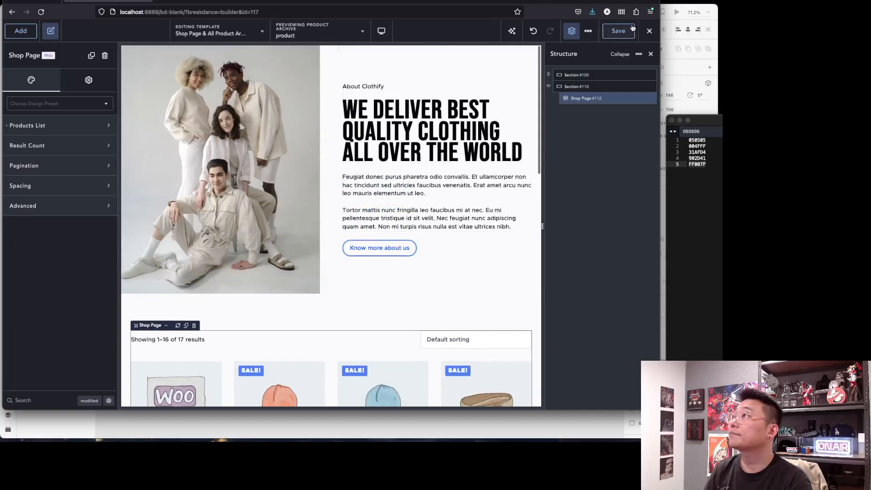
click(648, 31)
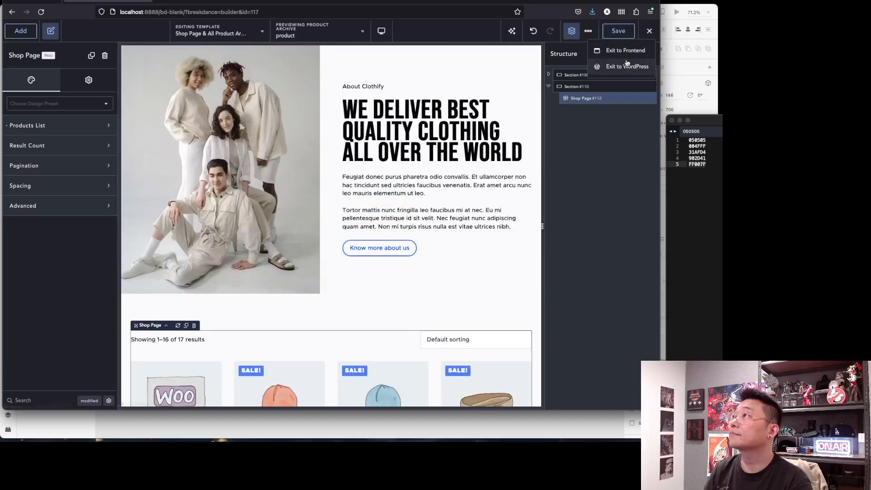
click(627, 67)
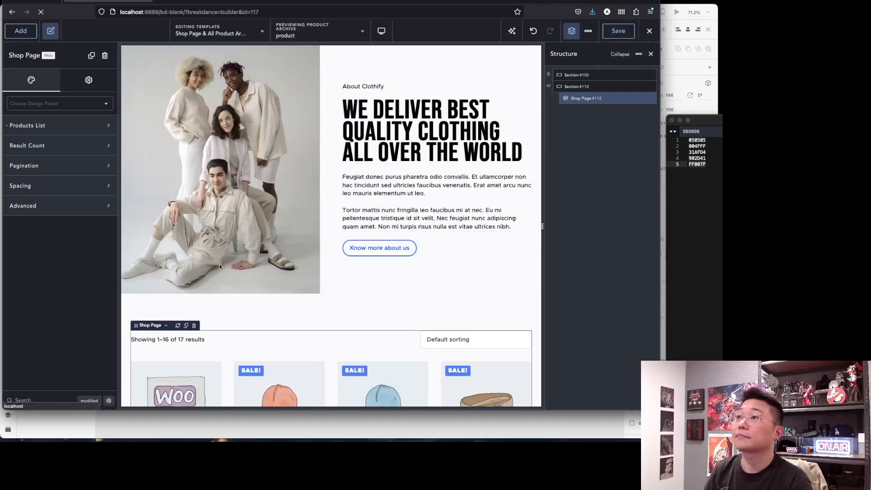